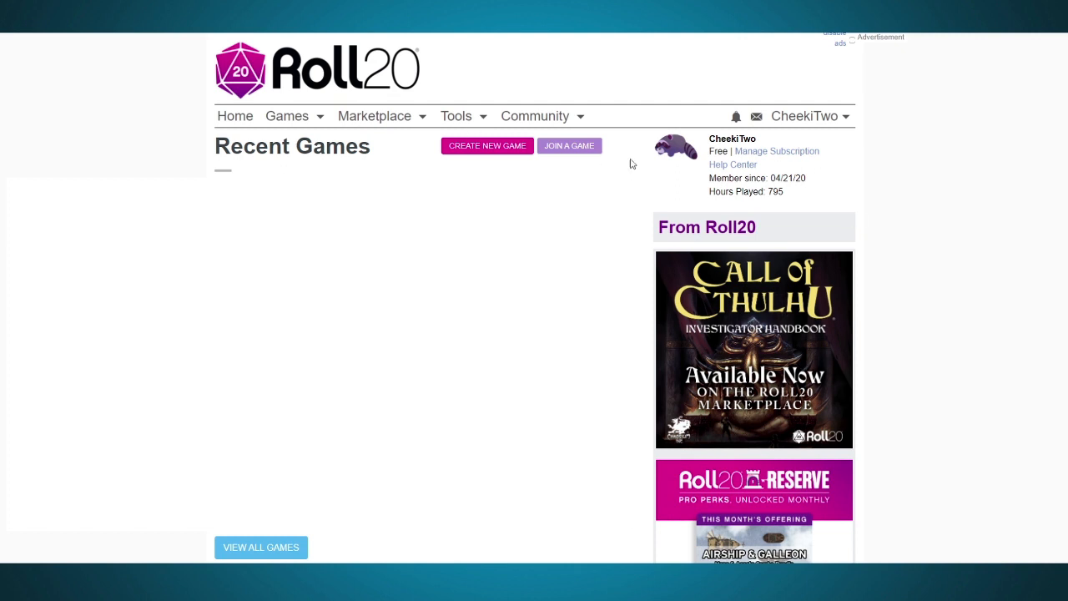
double_click(776, 191)
click(820, 201)
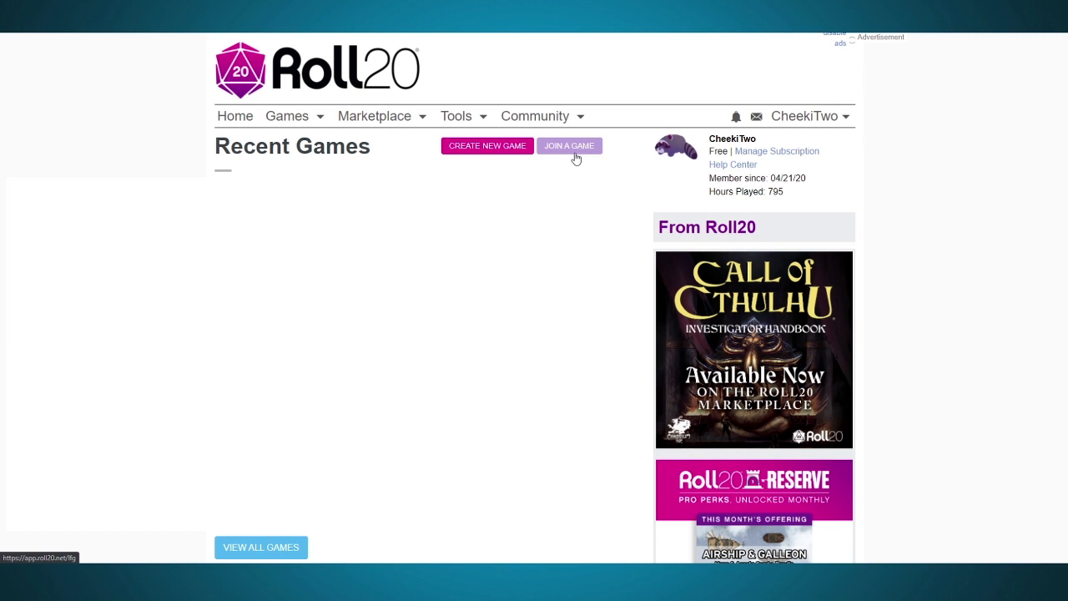
Step: Start a new game and name it "Test Lad"
click(508, 156)
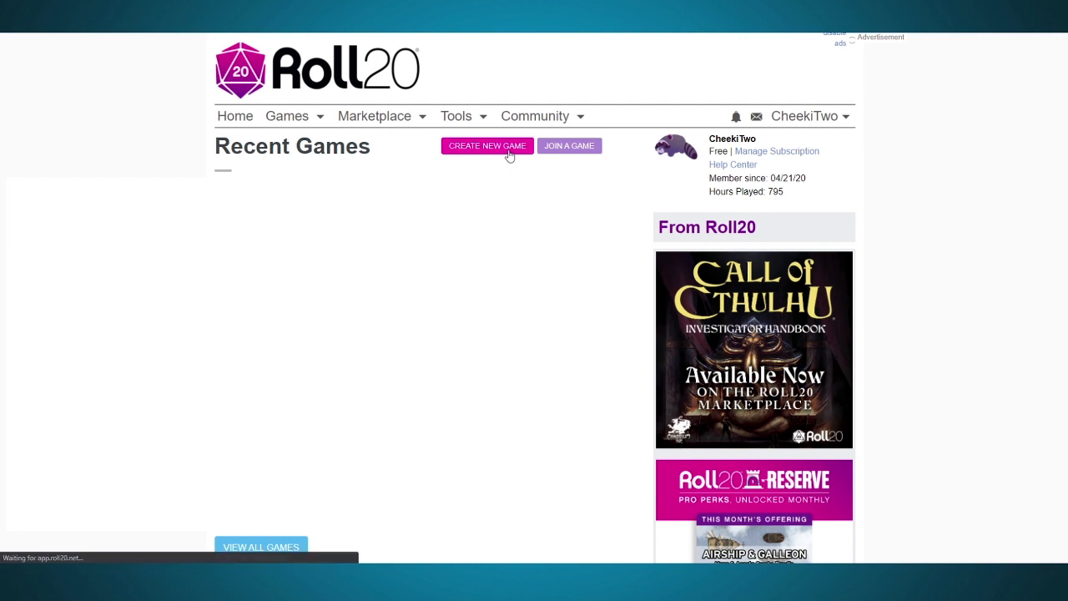
scroll(348, 291, down, 1)
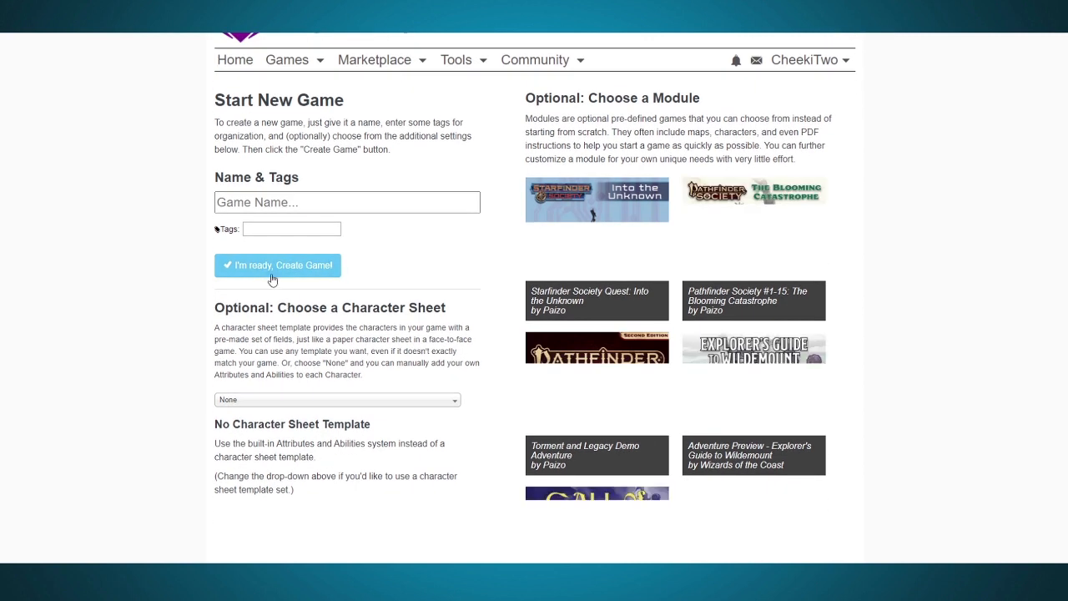
click(282, 202)
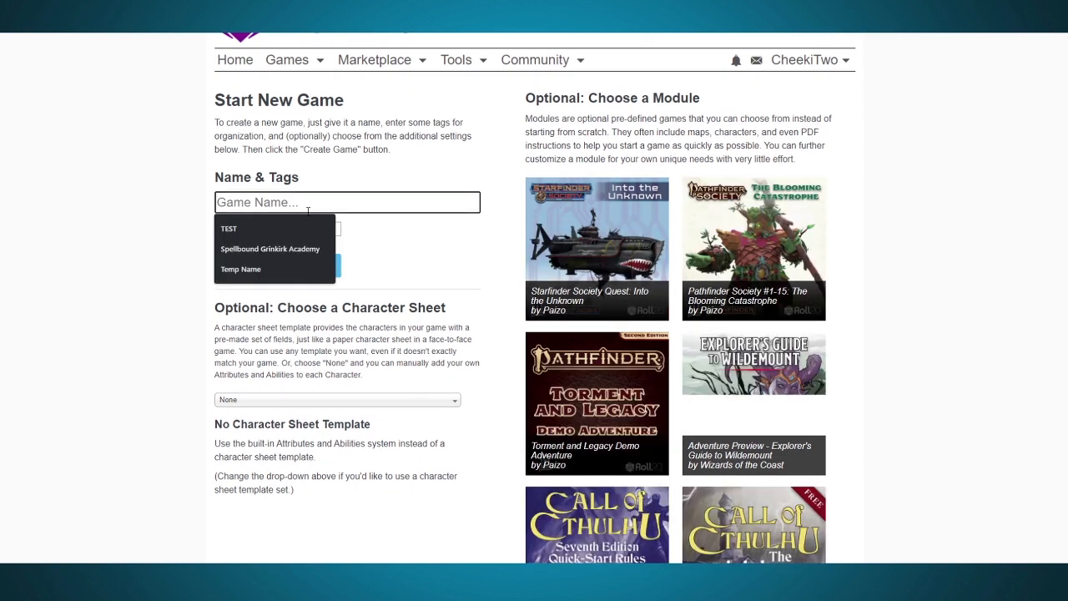
text(Test Lad)
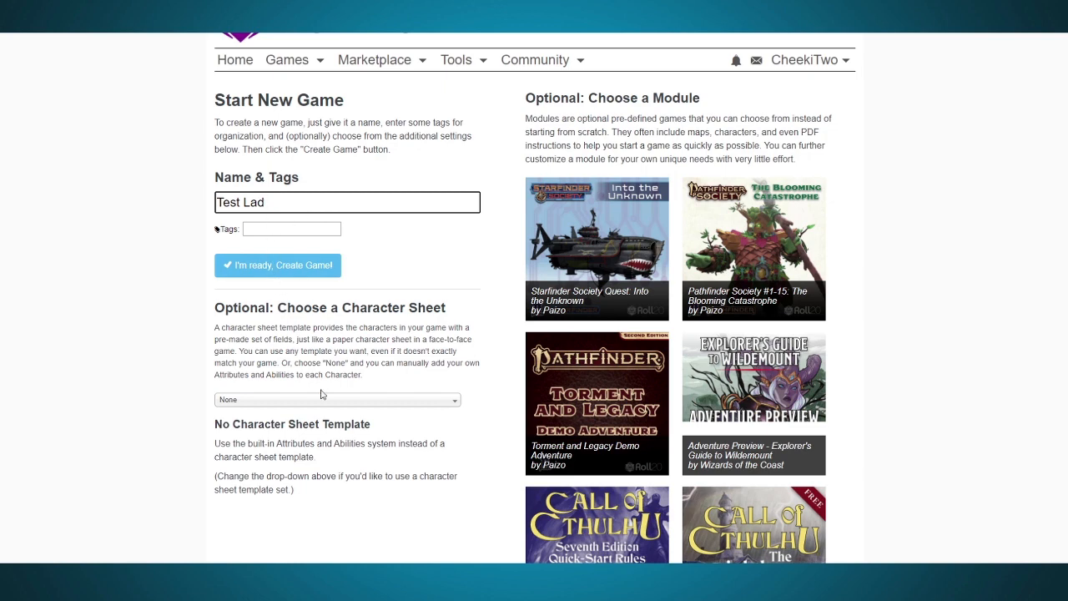
Step: Choose the D&D 5E by Roll20 character sheet template and create the game
scroll(356, 315, down, 1)
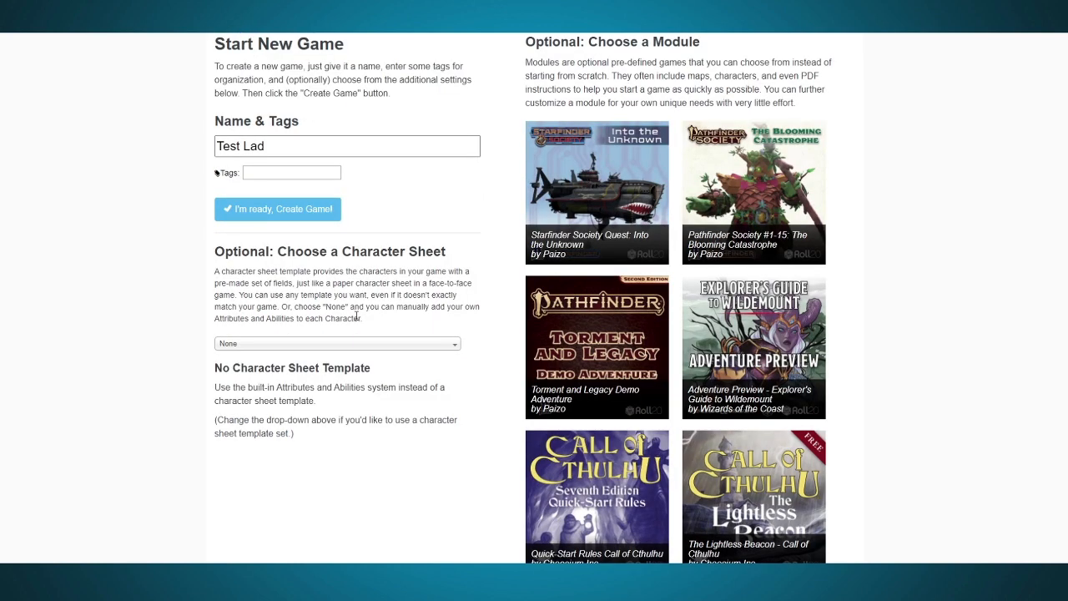
click(457, 347)
scroll(334, 400, down, 10)
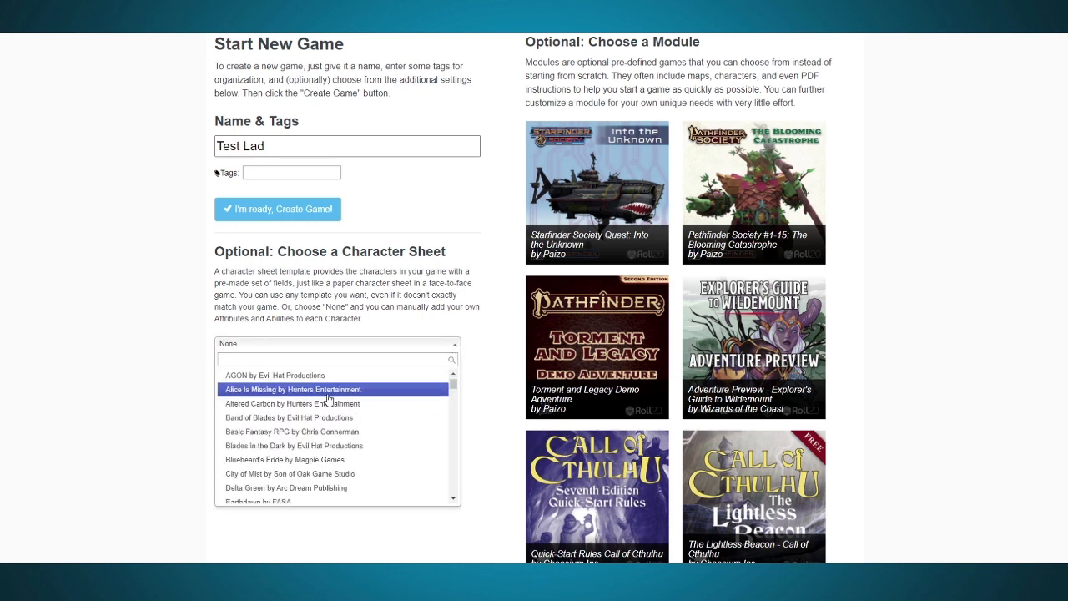
scroll(329, 401, down, 2)
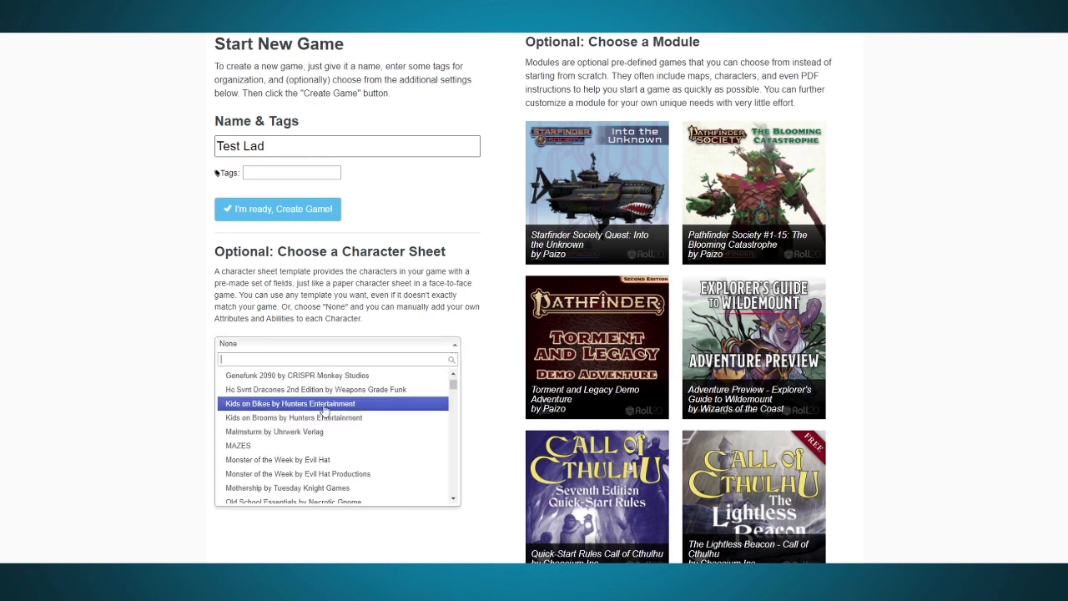
scroll(324, 409, down, 5)
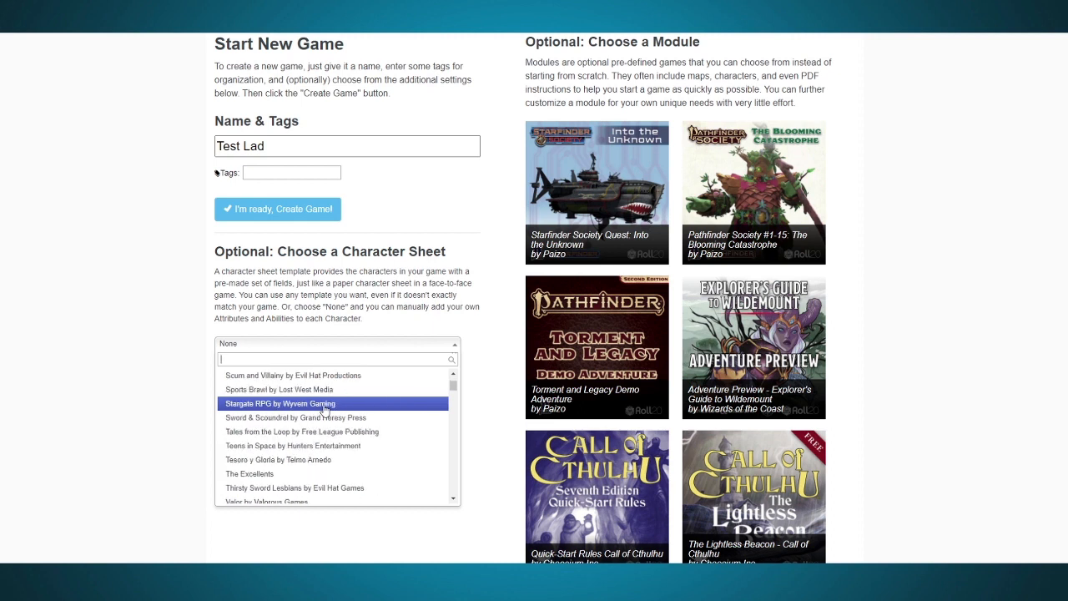
scroll(283, 407, down, 2)
scroll(284, 417, down, 8)
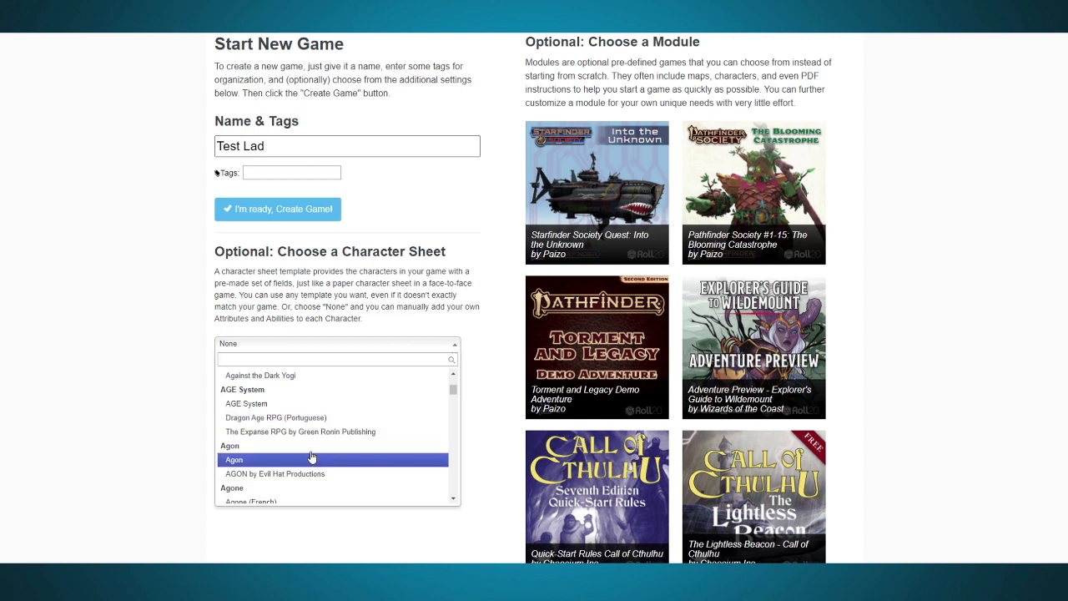
scroll(309, 463, down, 10)
text(d&d)
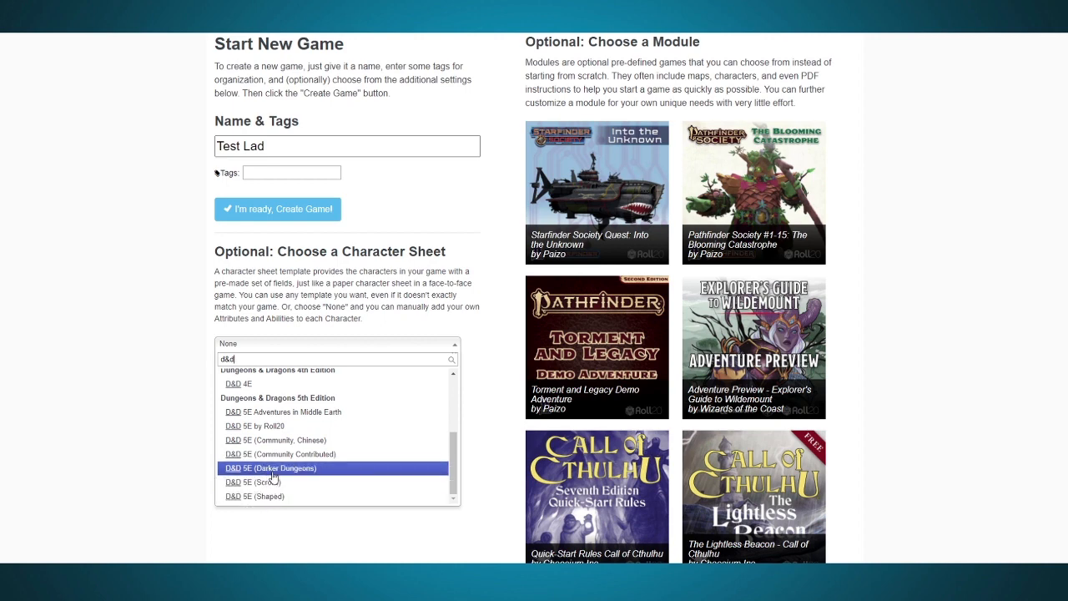
click(278, 427)
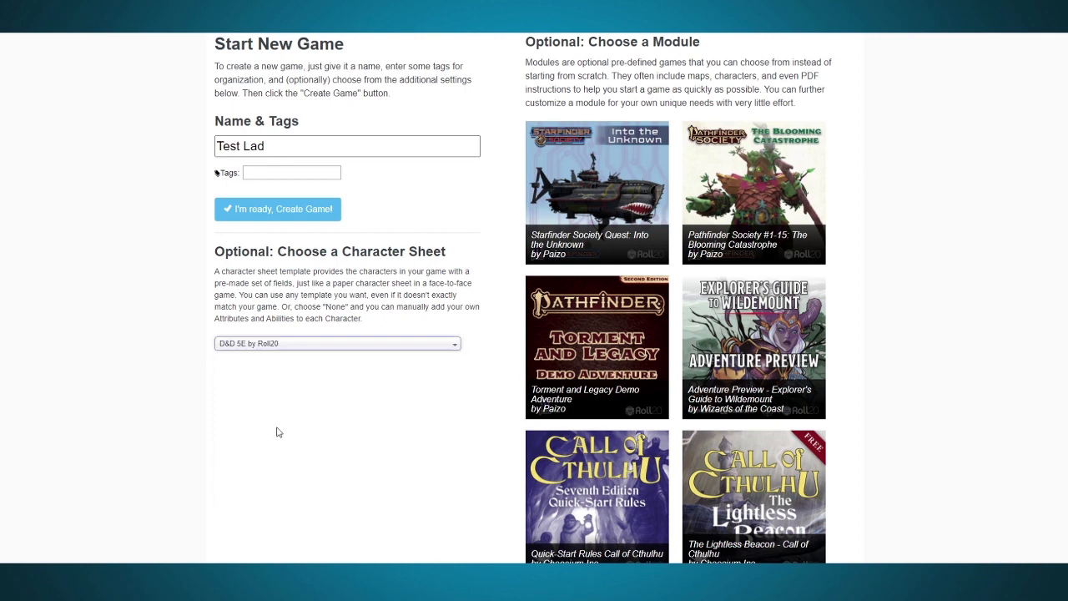
scroll(278, 432, down, 3)
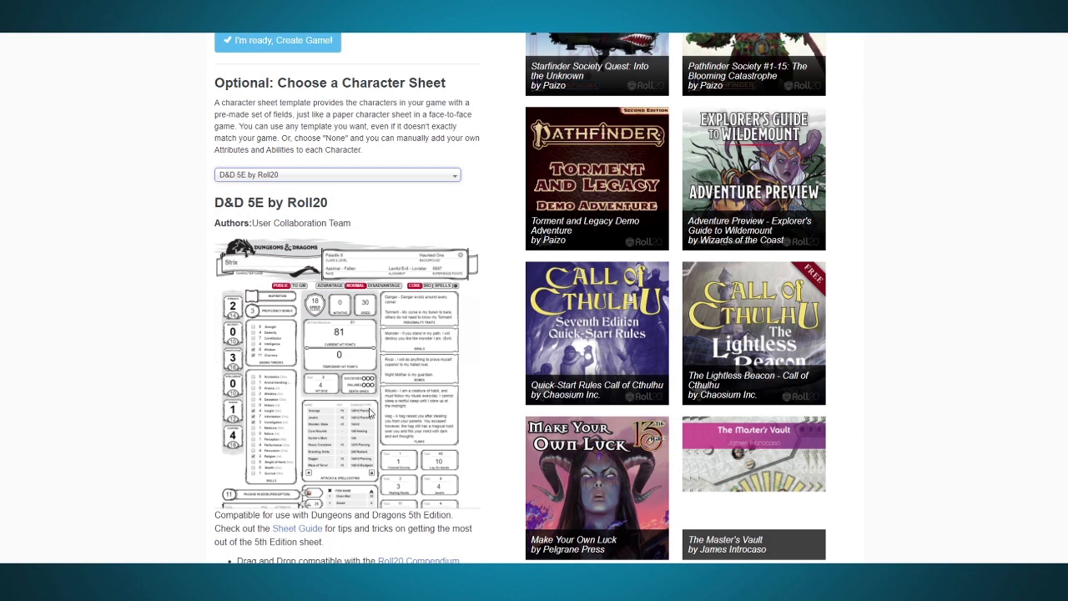
scroll(368, 413, down, 1)
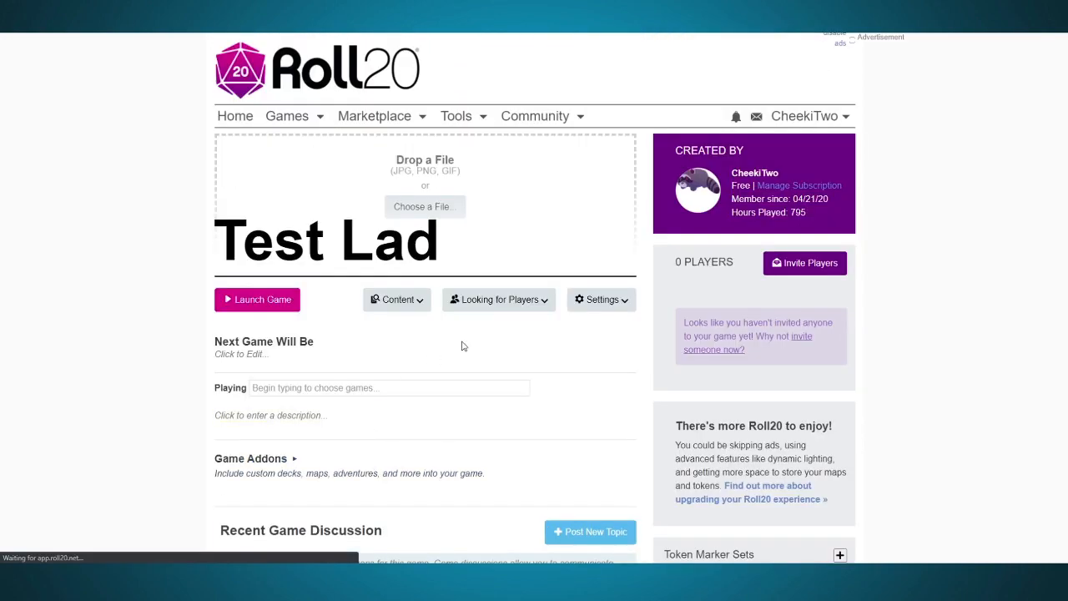
Step: Examine the options for inviting players to the game, including the email invitation and share link
click(811, 263)
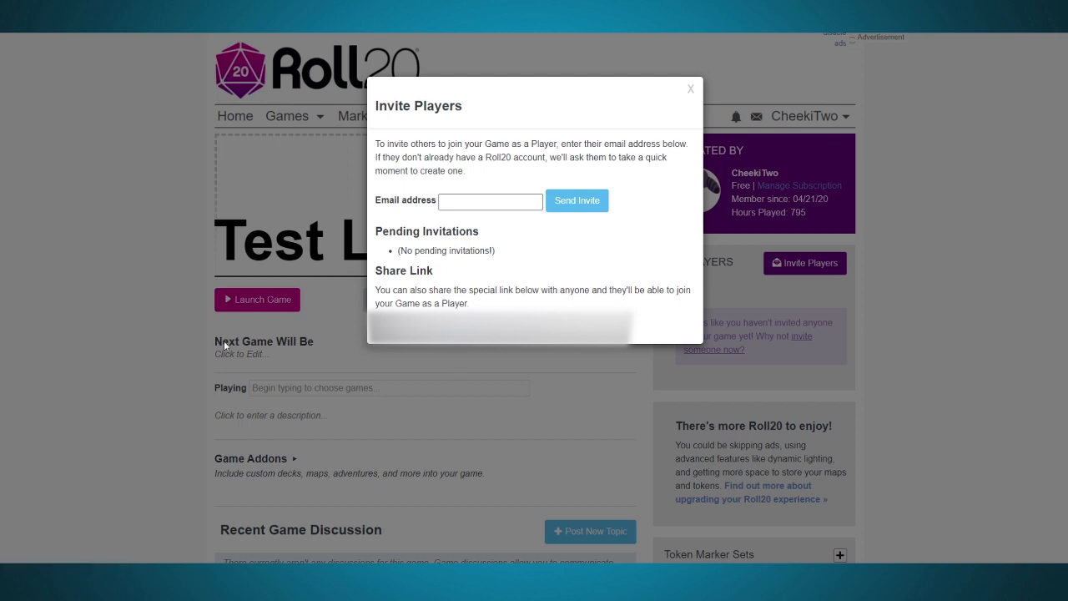
click(372, 354)
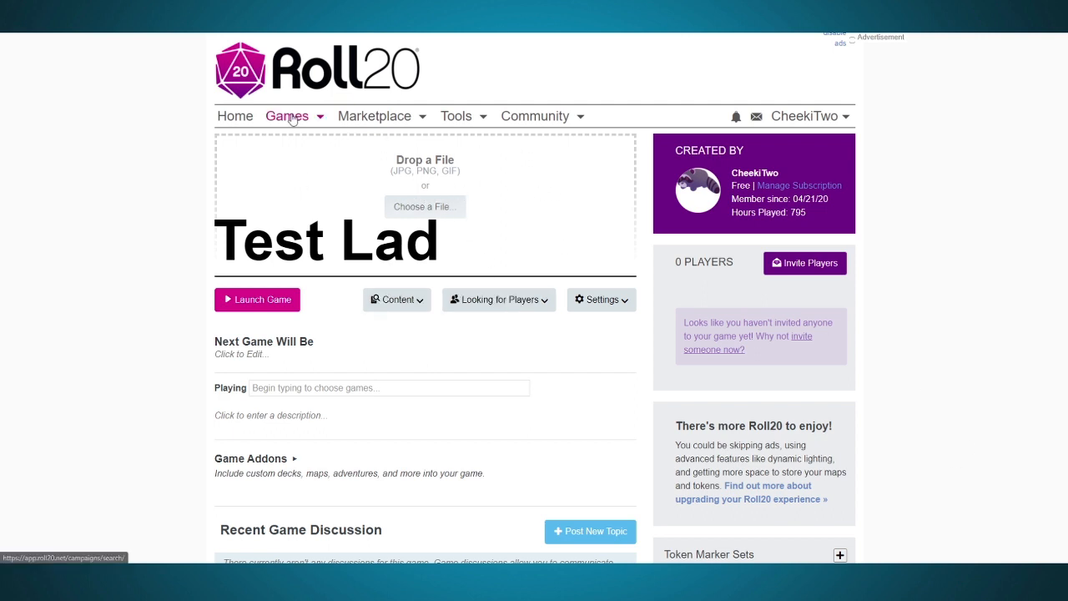
mouse_move(297, 122)
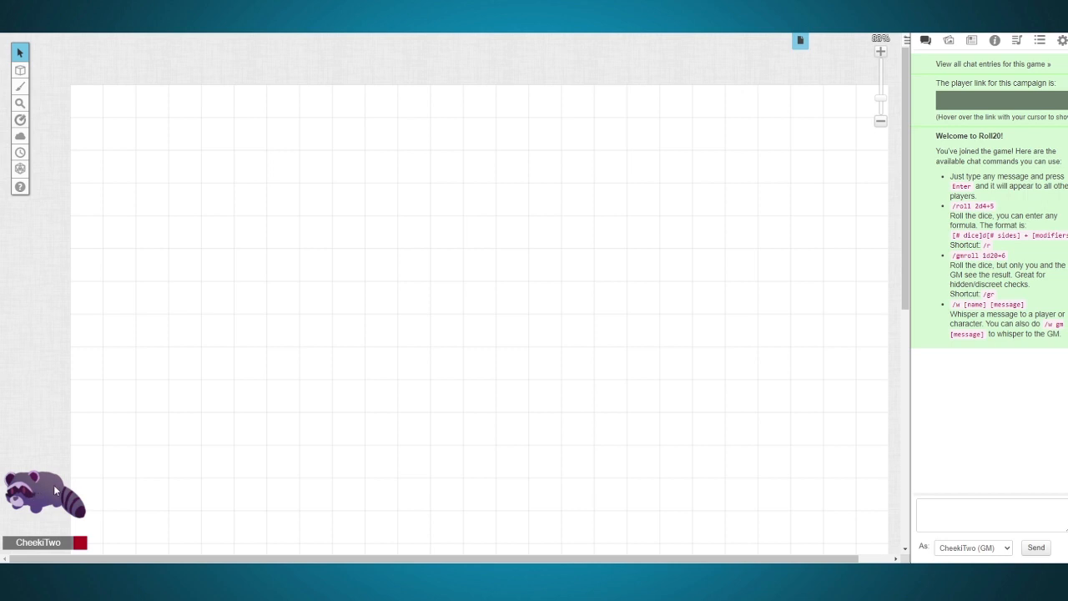
Step: Set both the broadcast and receive options for video and audio chat to Nothing (disable)
click(1062, 42)
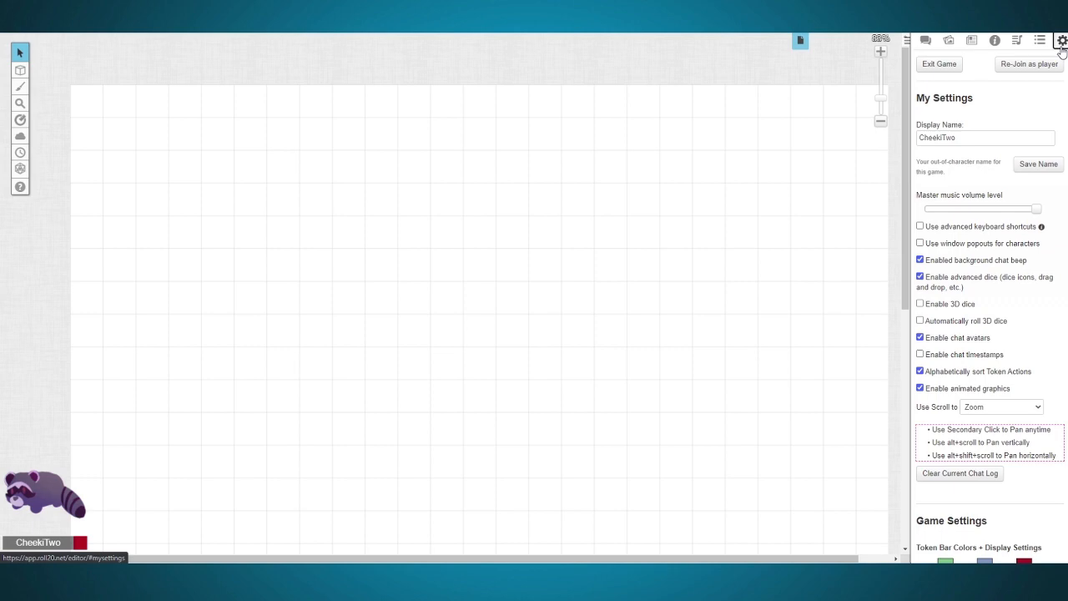
scroll(993, 378, down, 10)
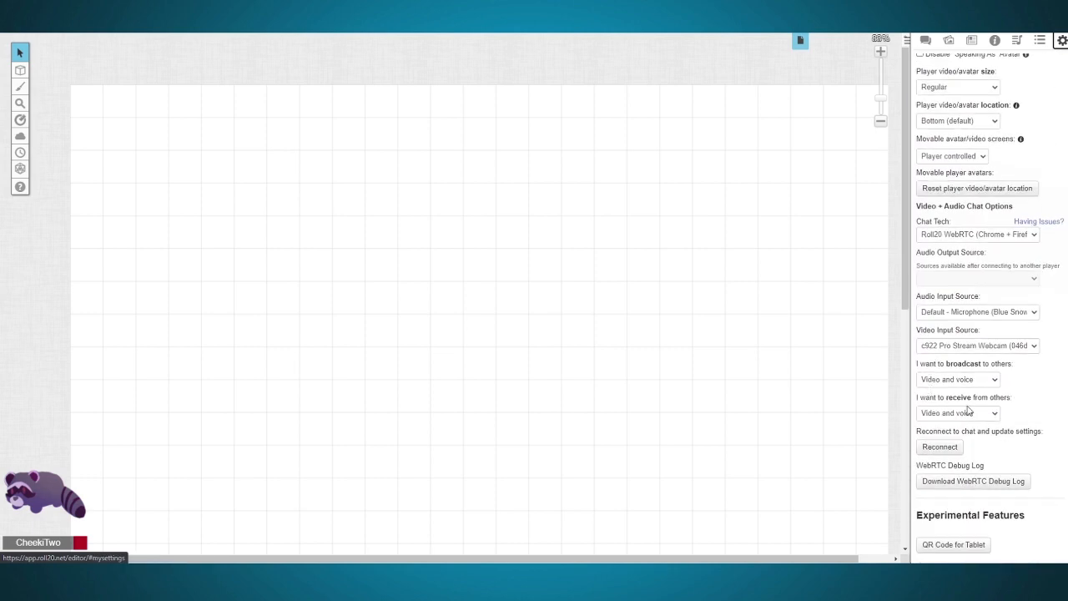
click(992, 379)
click(973, 420)
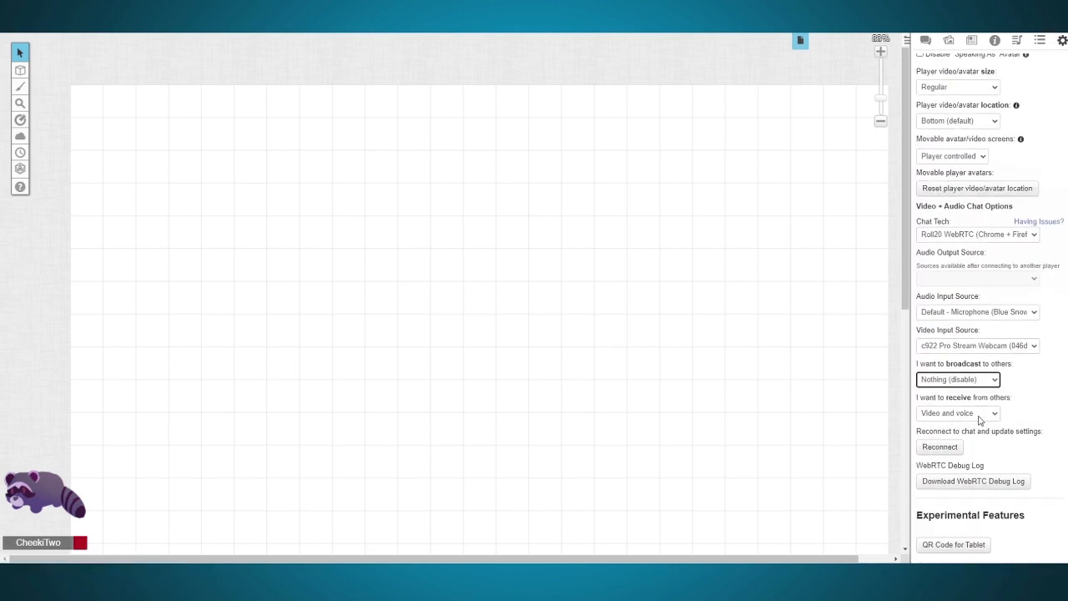
click(980, 414)
click(943, 457)
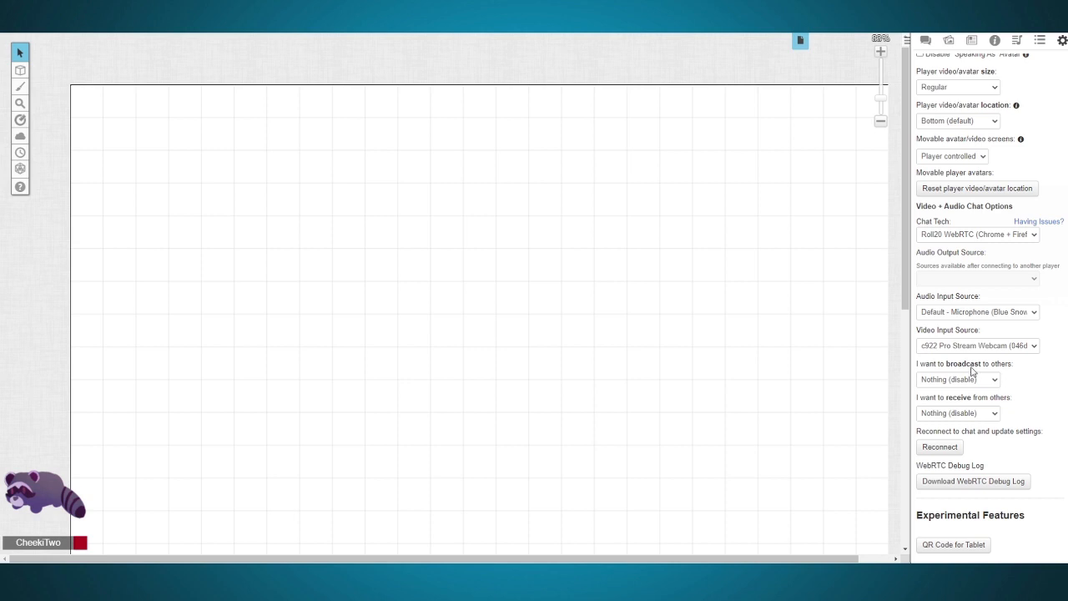
Step: Try the Large and Names only options for the player video/avatar size
scroll(993, 383, up, 3)
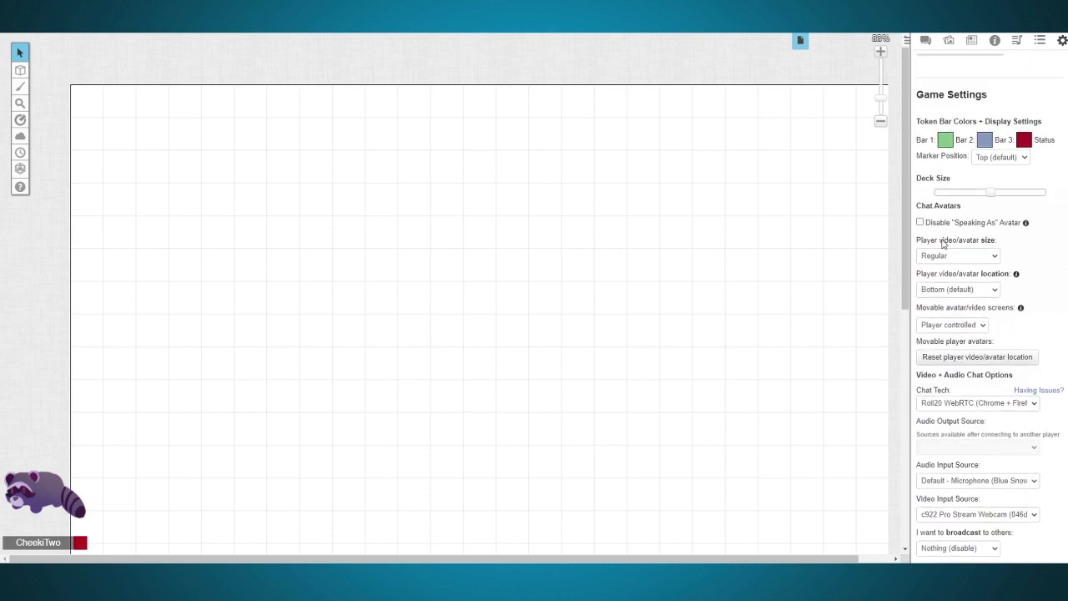
click(991, 256)
click(952, 289)
click(926, 256)
click(940, 269)
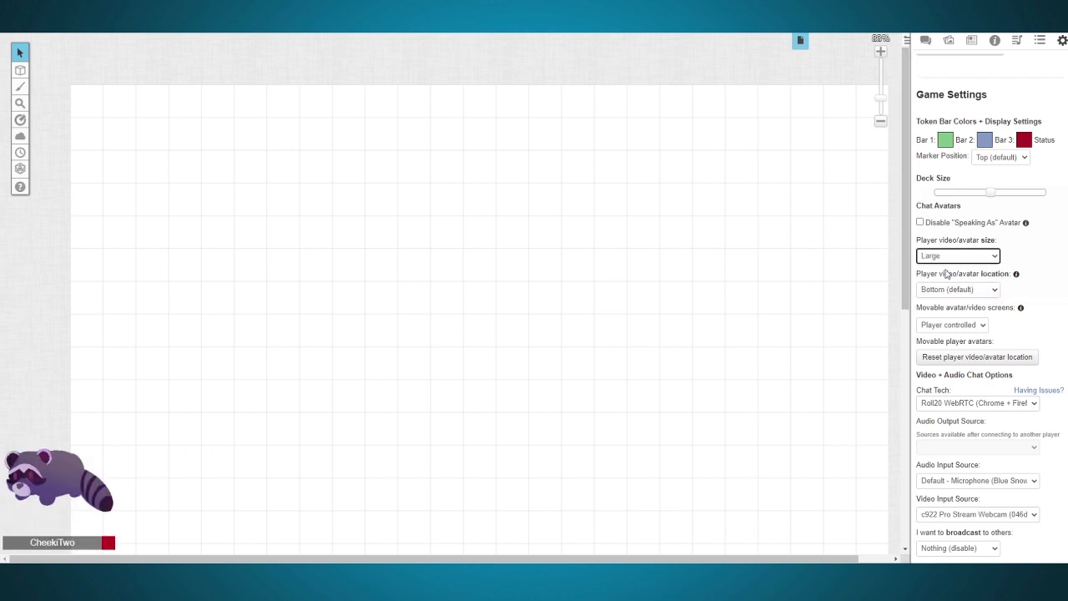
click(982, 260)
click(957, 297)
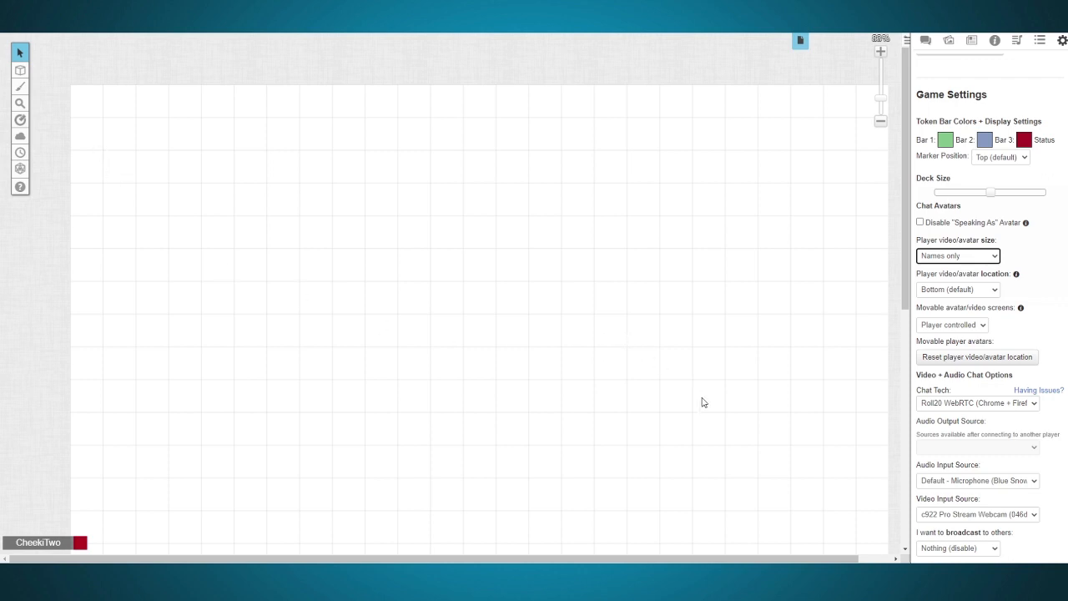
Step: Set the player video/avatar size to Small
click(989, 261)
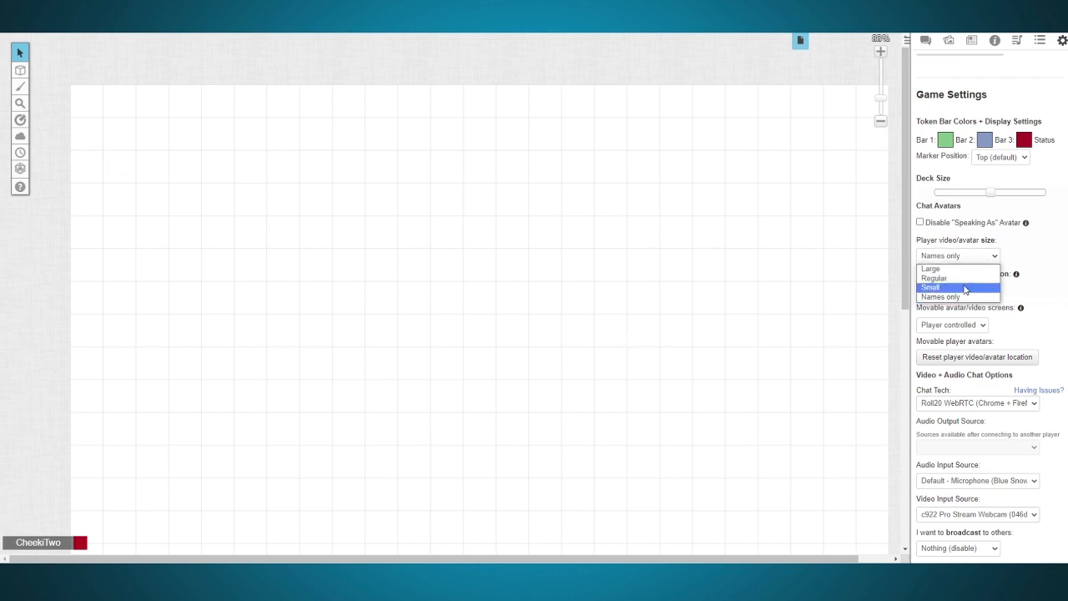
click(964, 287)
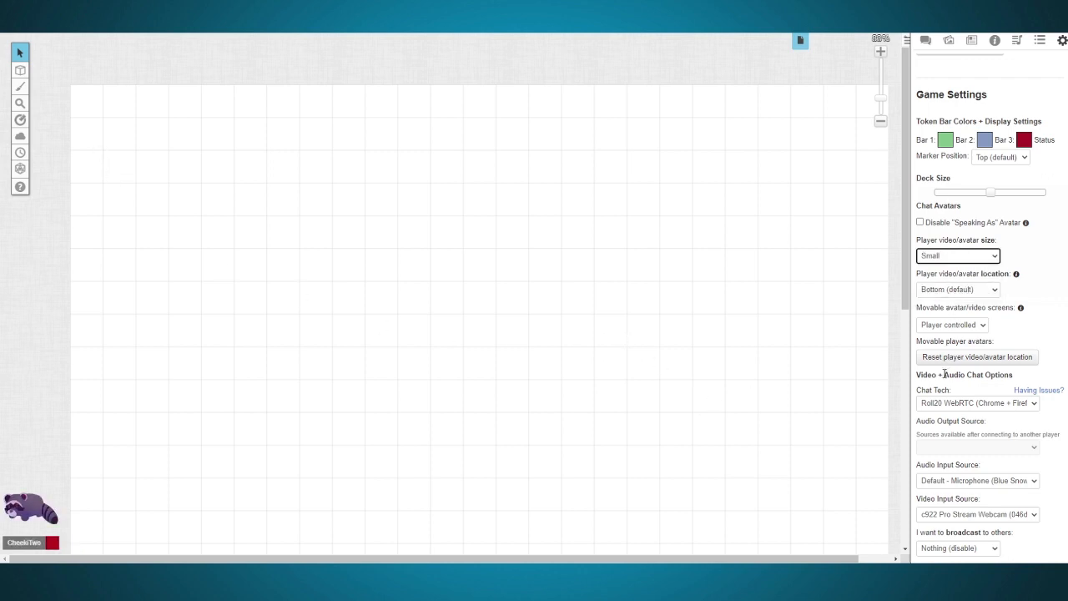
scroll(945, 373, down, 2)
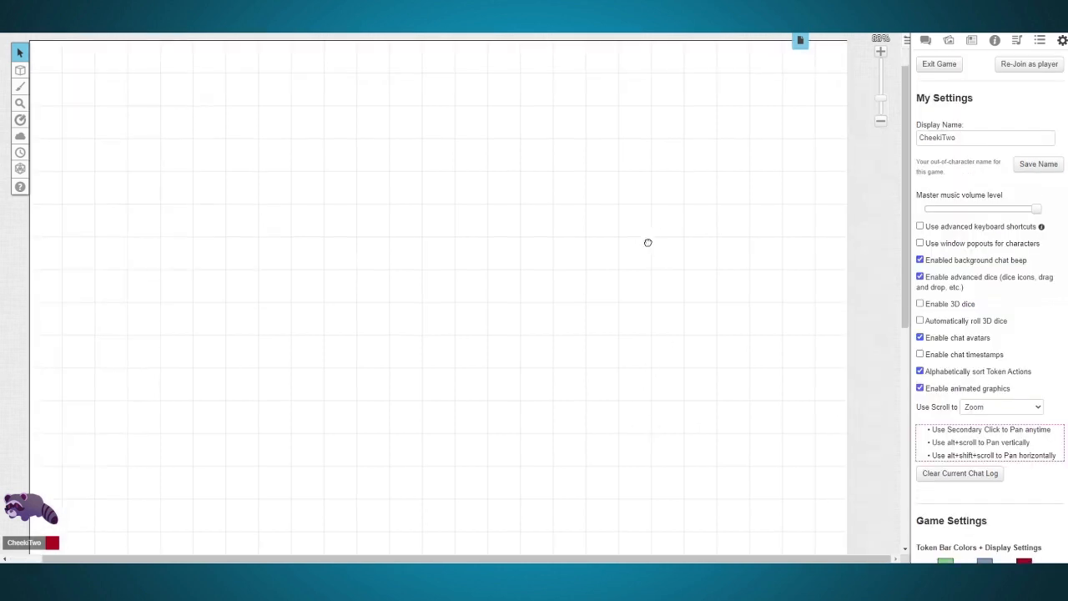
Step: Add two new pages to the game
click(801, 43)
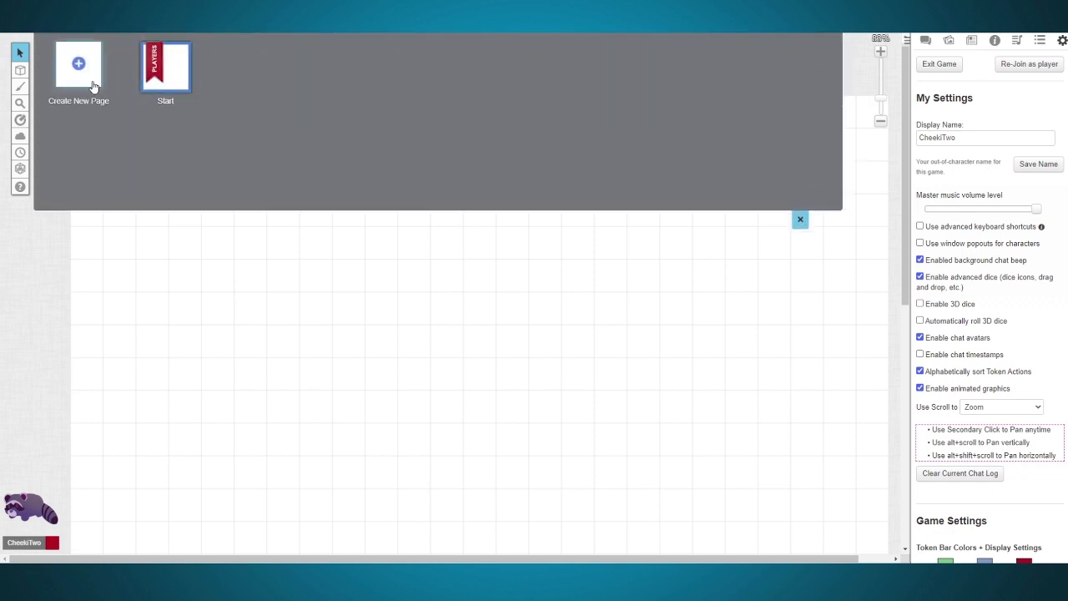
click(95, 87)
click(89, 75)
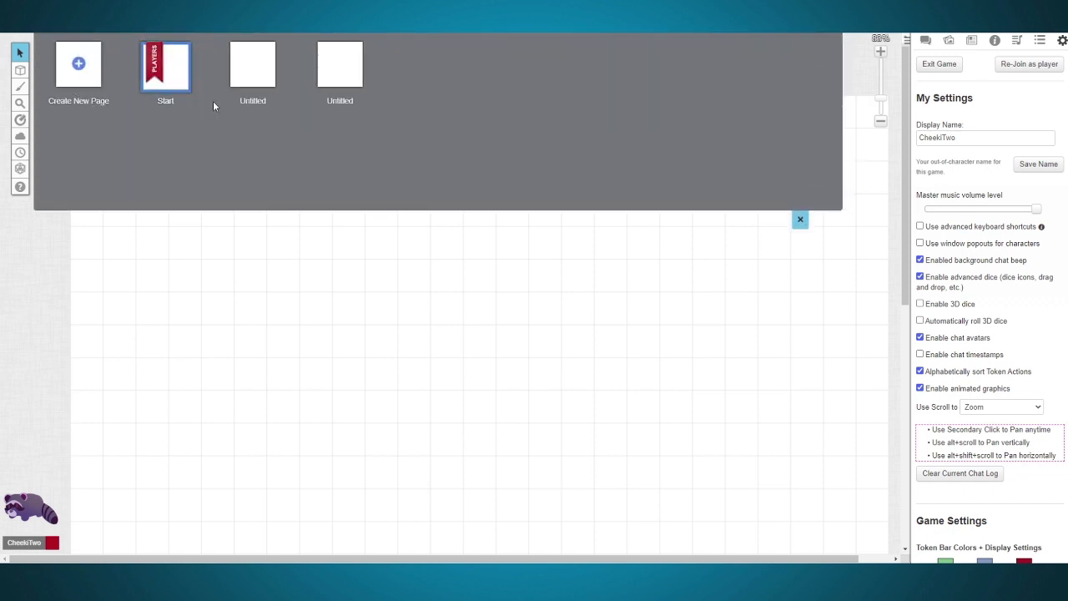
Step: Examine the Start page's settings for size, background color, scale, grid type and movement
click(134, 57)
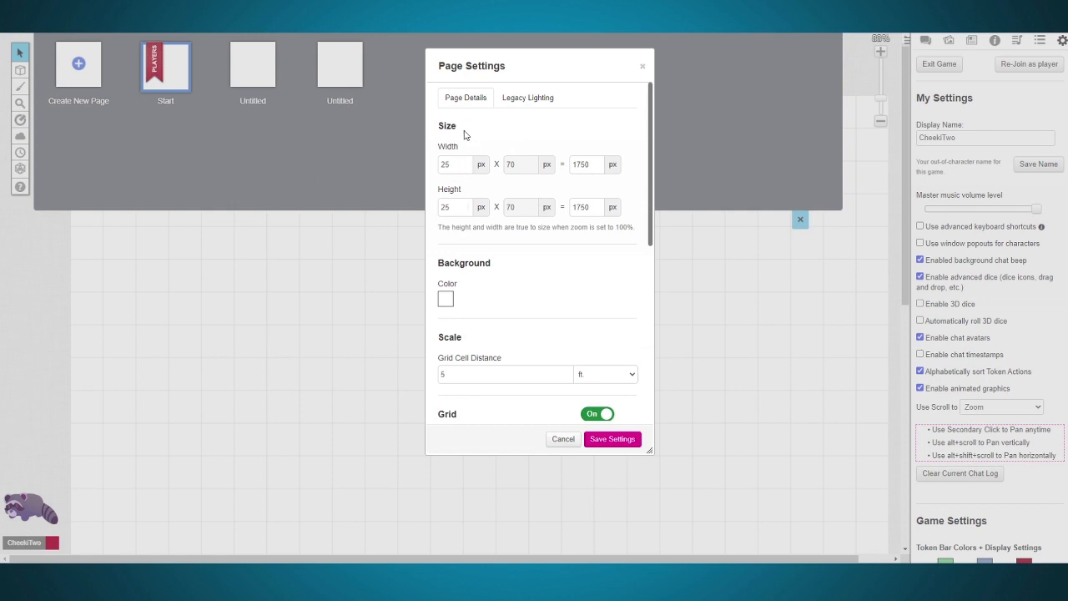
click(447, 300)
click(409, 317)
scroll(527, 305, down, 2)
scroll(521, 305, down, 1)
click(508, 275)
click(506, 282)
scroll(511, 285, down, 1)
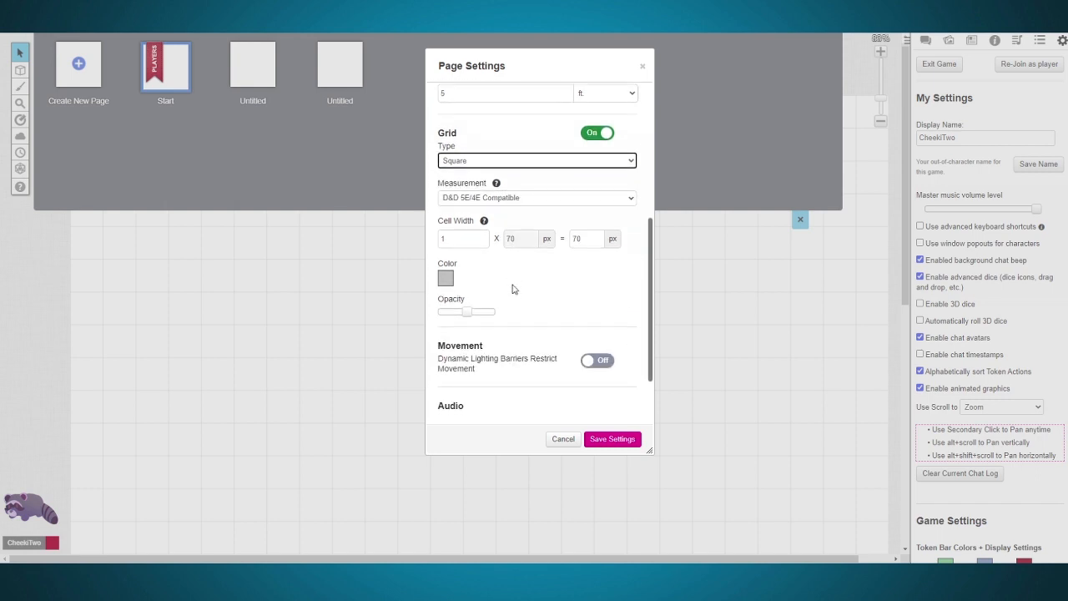
scroll(514, 348, down, 1)
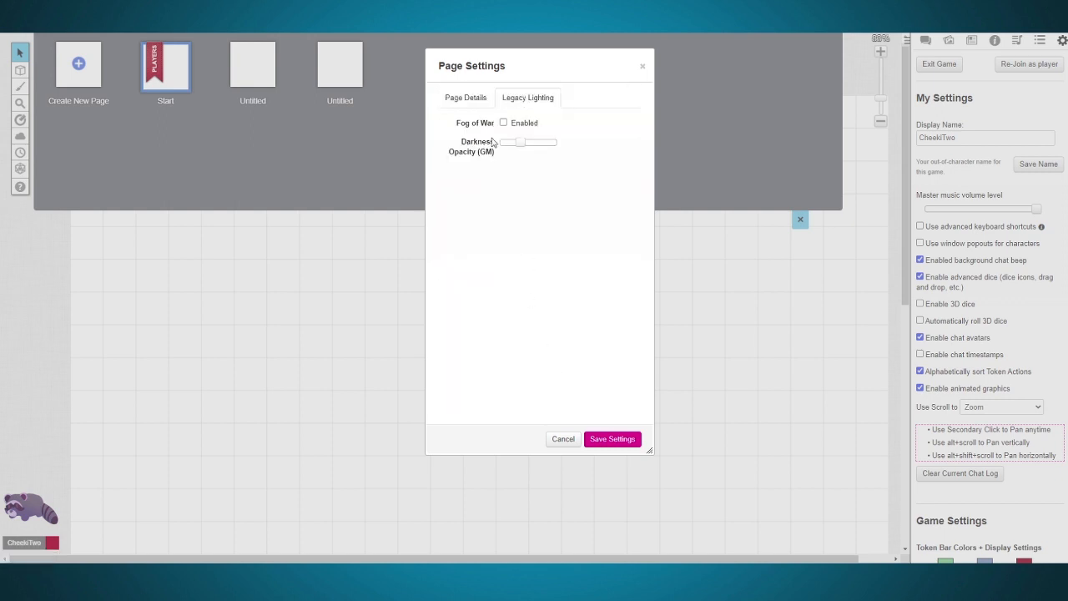
Step: Enable Fog of War for the Start page, increase its GM darkness opacity and save the page settings
click(503, 124)
drag(521, 143, 540, 143)
click(614, 440)
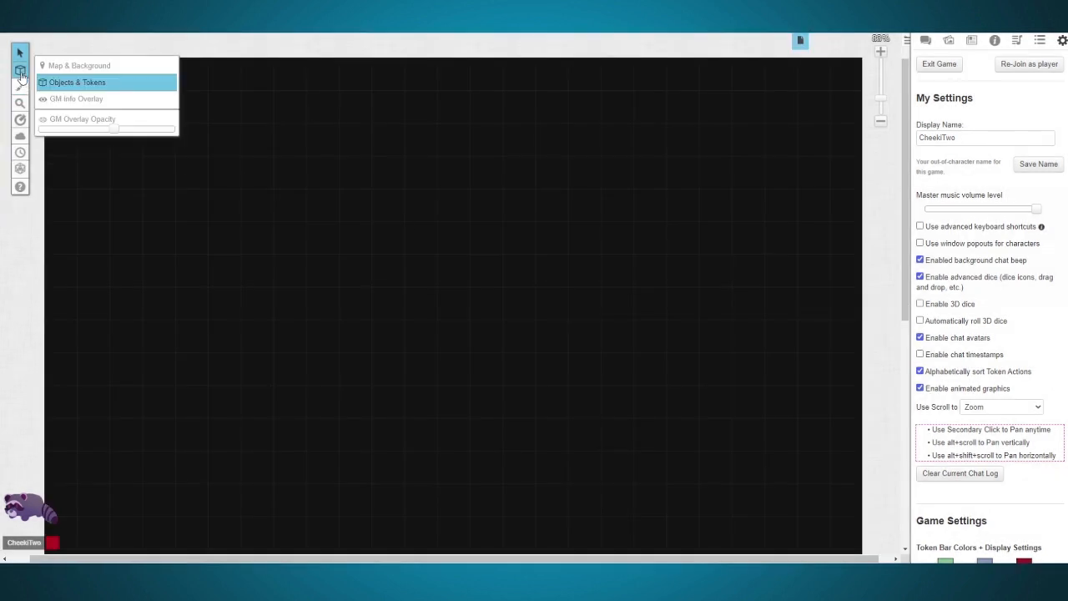
Step: Reveal a rectangular area of the fog about 17 by 8 squares near the page's upper-left corner
mouse_move(22, 142)
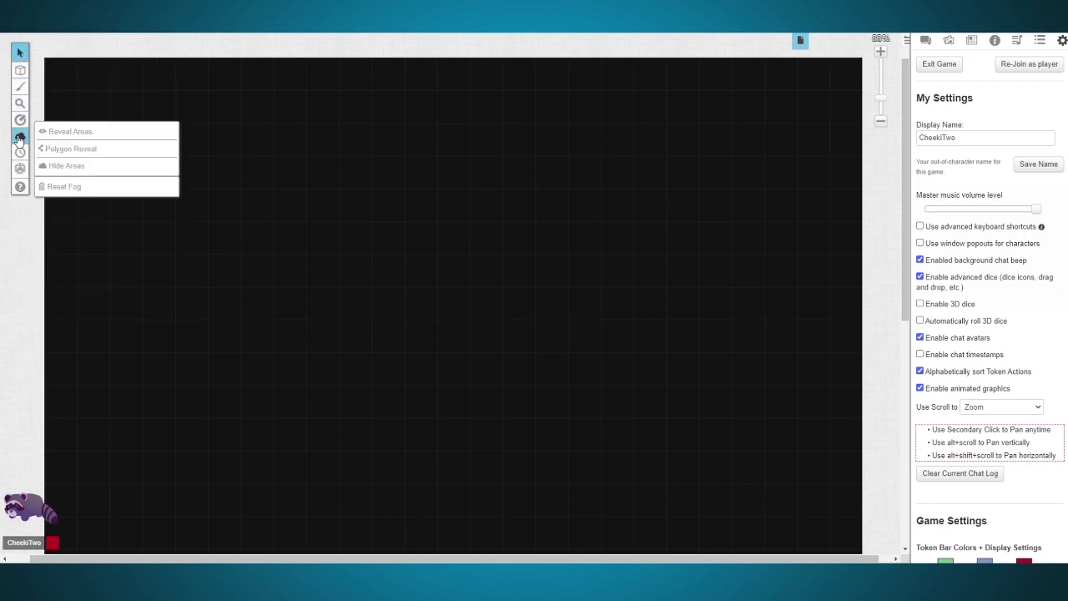
click(66, 136)
drag(80, 85, 622, 339)
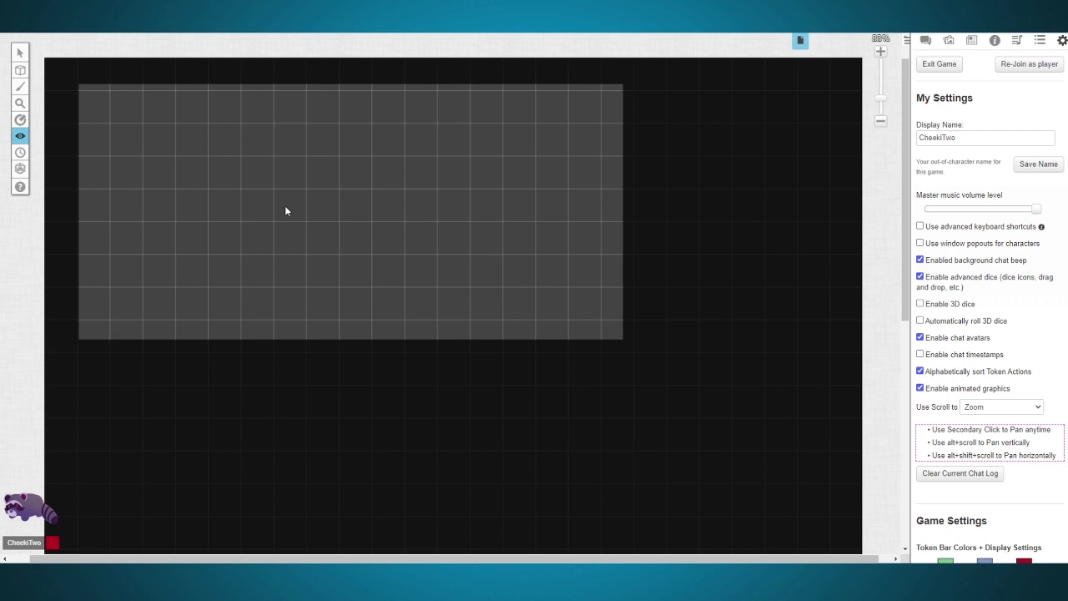
Step: Reveal a rounded polygonal fog area overlapping the lower-right corner of the revealed rectangle and extending beyond its edges
mouse_move(20, 136)
click(67, 149)
click(415, 384)
click(453, 388)
click(535, 386)
click(617, 370)
click(654, 334)
click(667, 287)
click(651, 232)
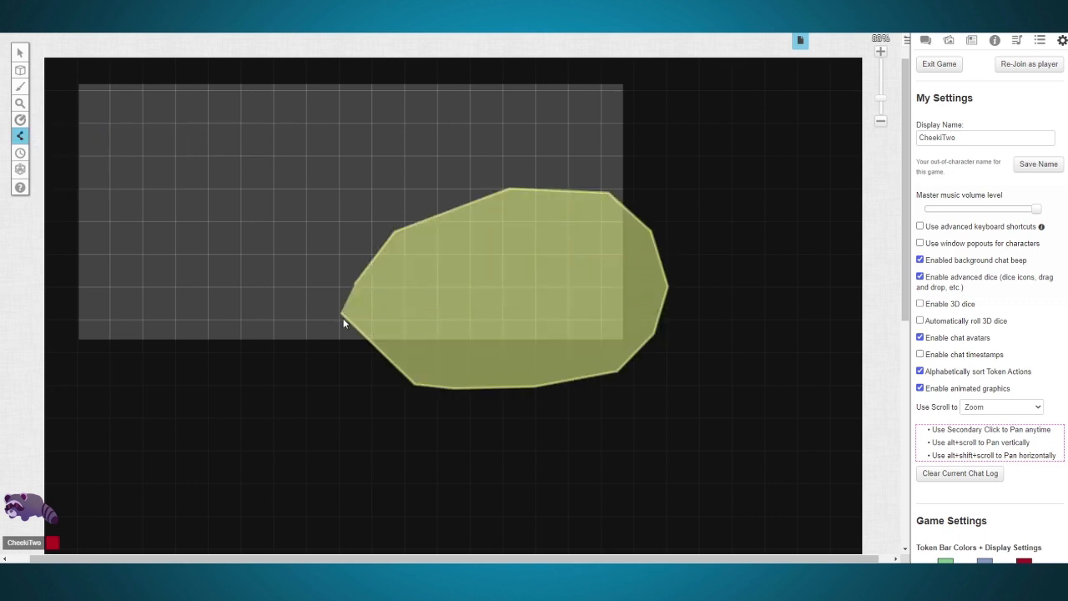
right_click(342, 313)
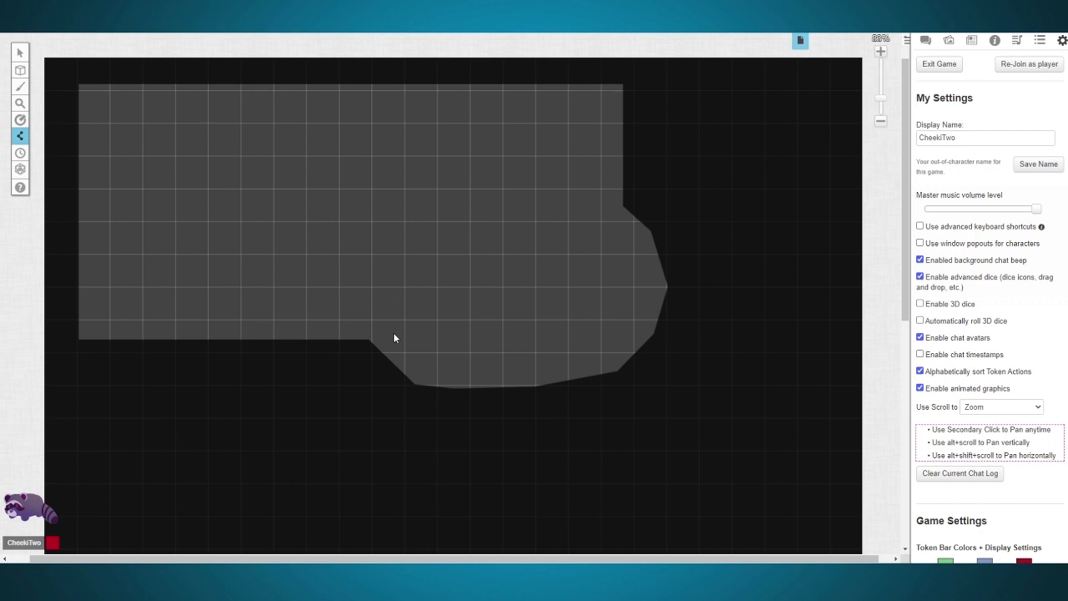
mouse_move(457, 215)
mouse_down()
mouse_move(485, 244)
mouse_move(468, 230)
mouse_up()
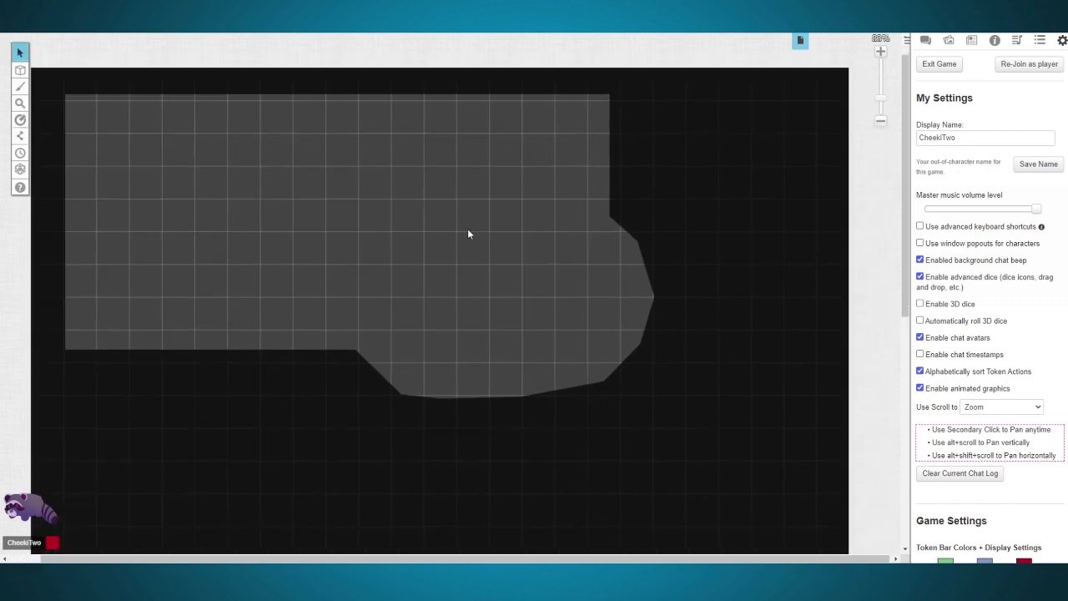
Step: Add a new character to the journal and name it "Player 1"
click(925, 40)
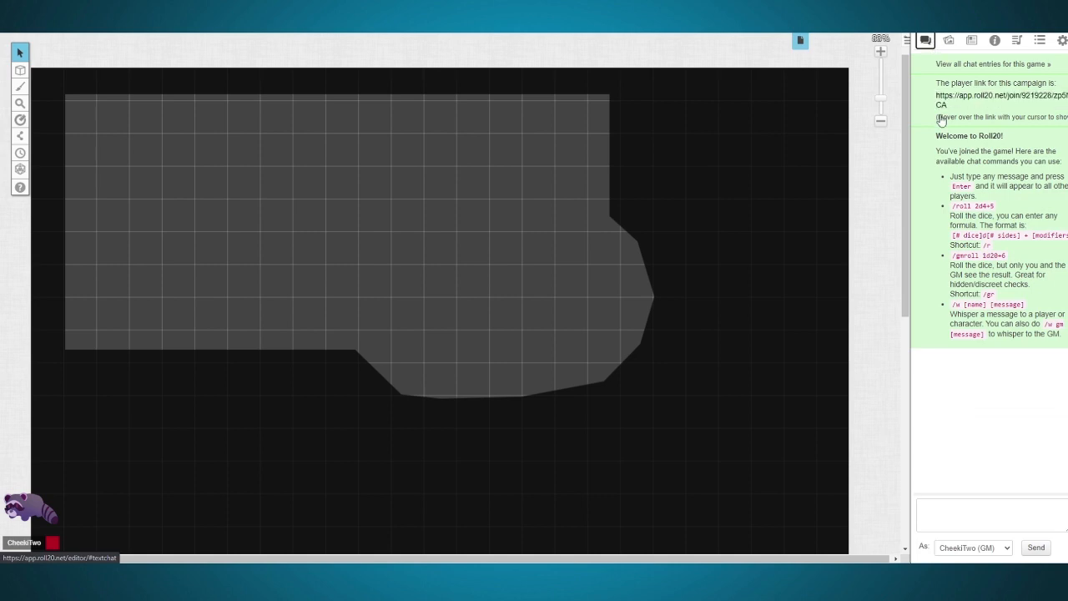
click(972, 42)
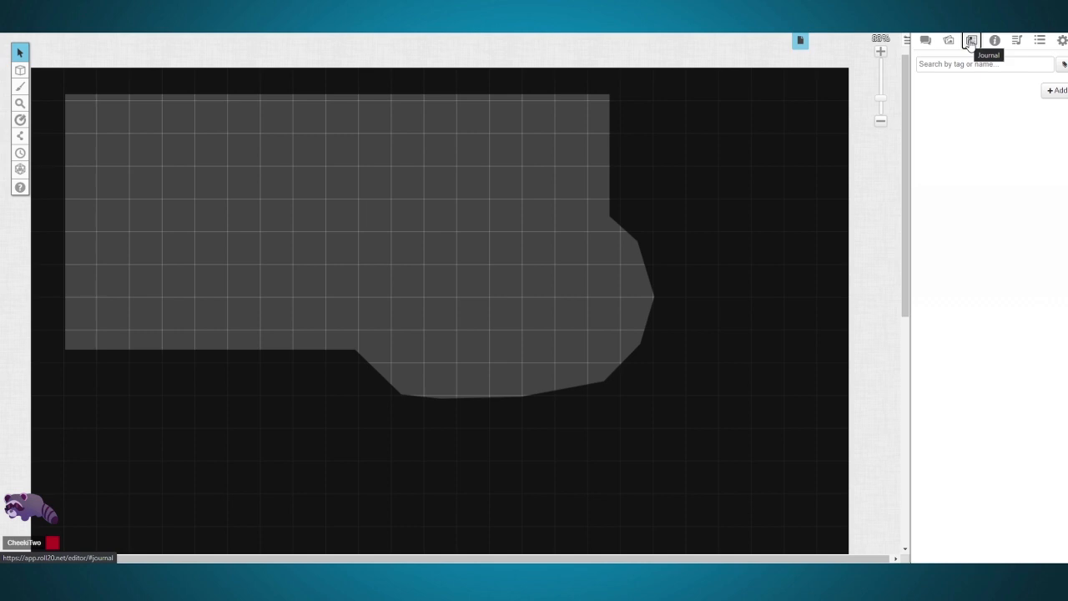
click(1055, 90)
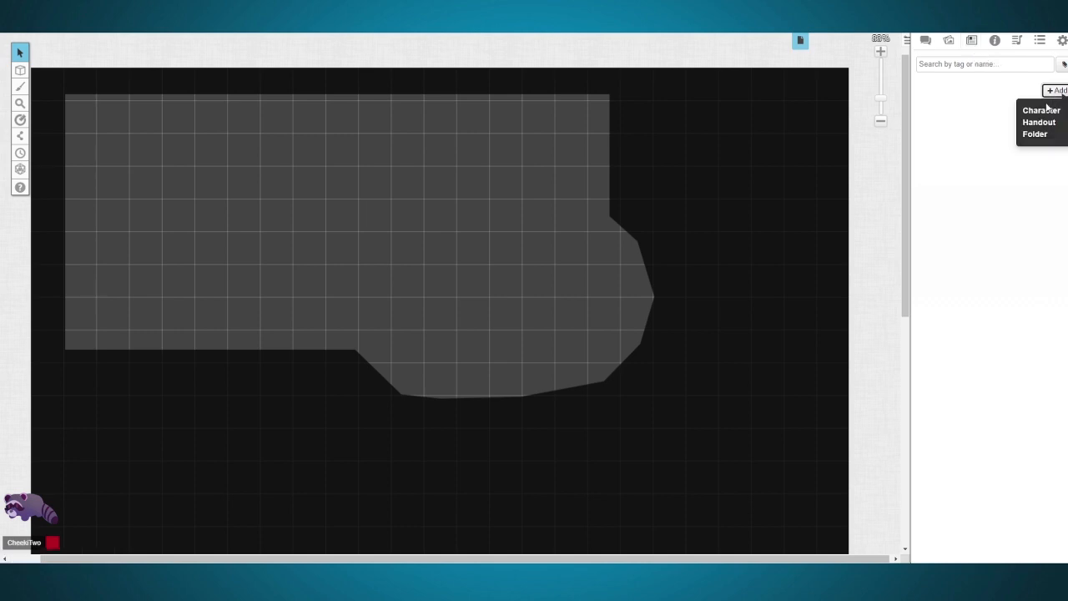
click(1041, 113)
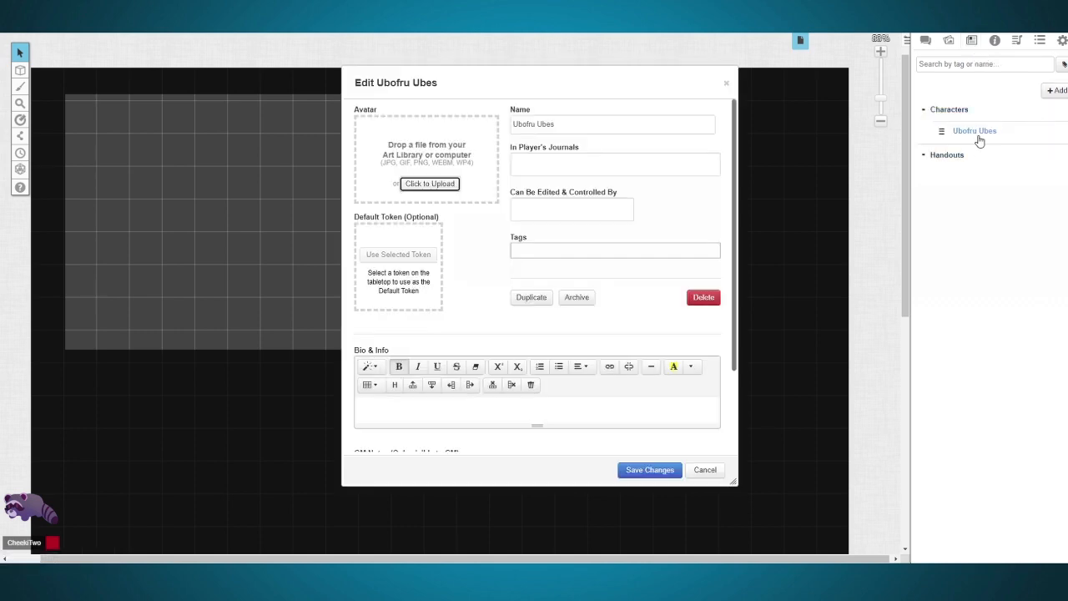
double_click(604, 126)
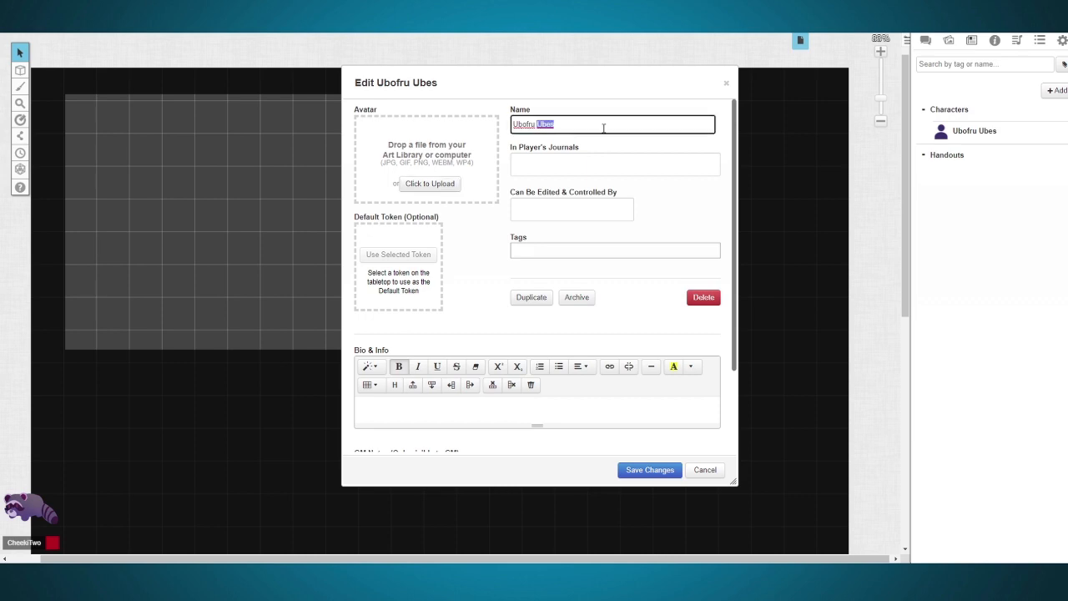
triple_click(603, 126)
text(Player 1)
Step: Show the character in the journals of All Players and give editing and control rights to the GM's own account
click(569, 163)
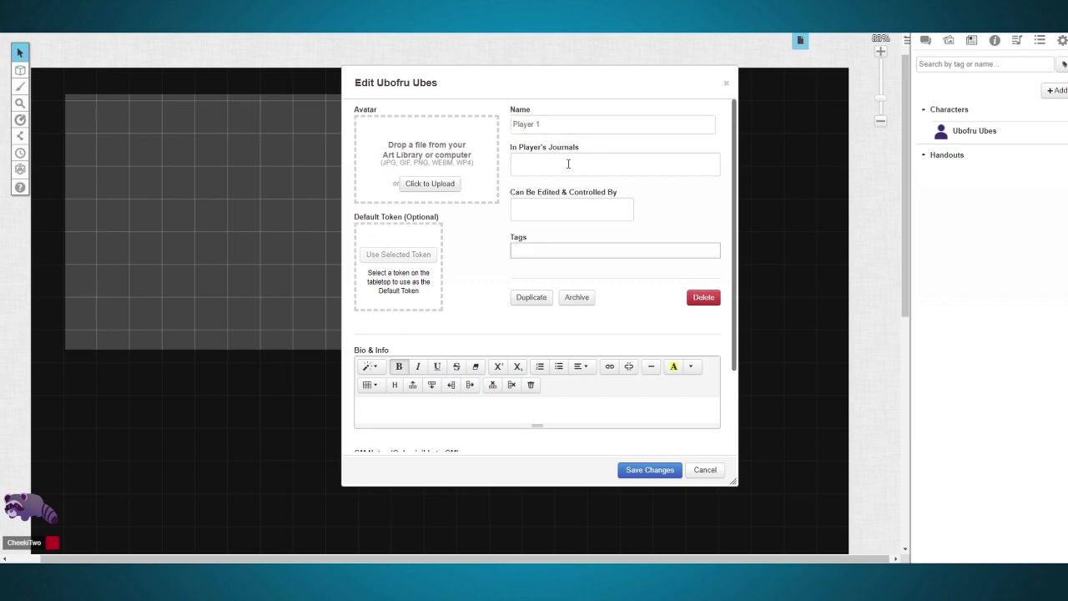
click(568, 164)
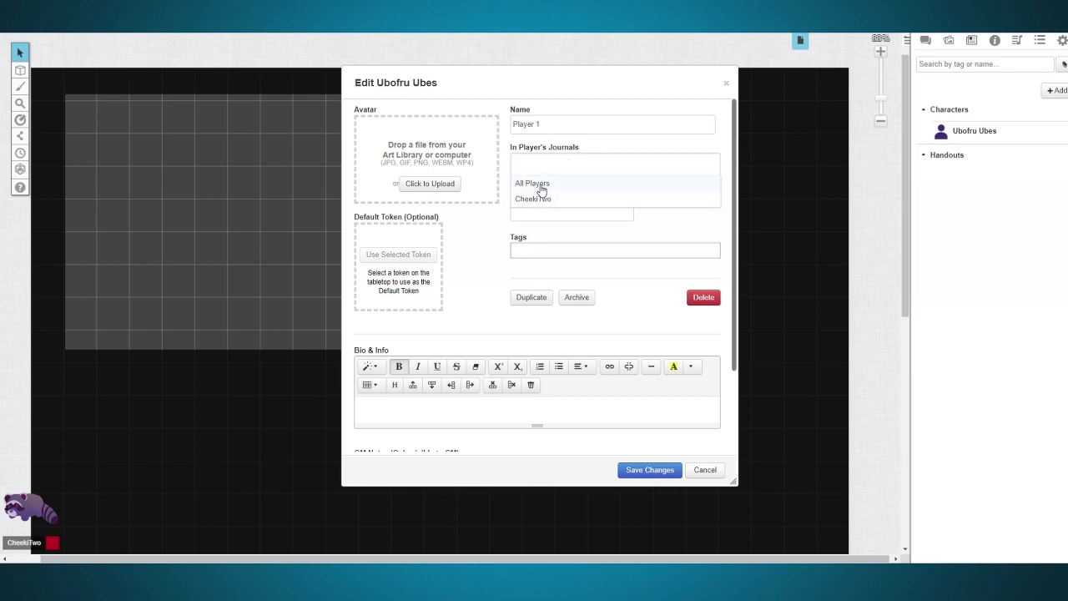
click(540, 186)
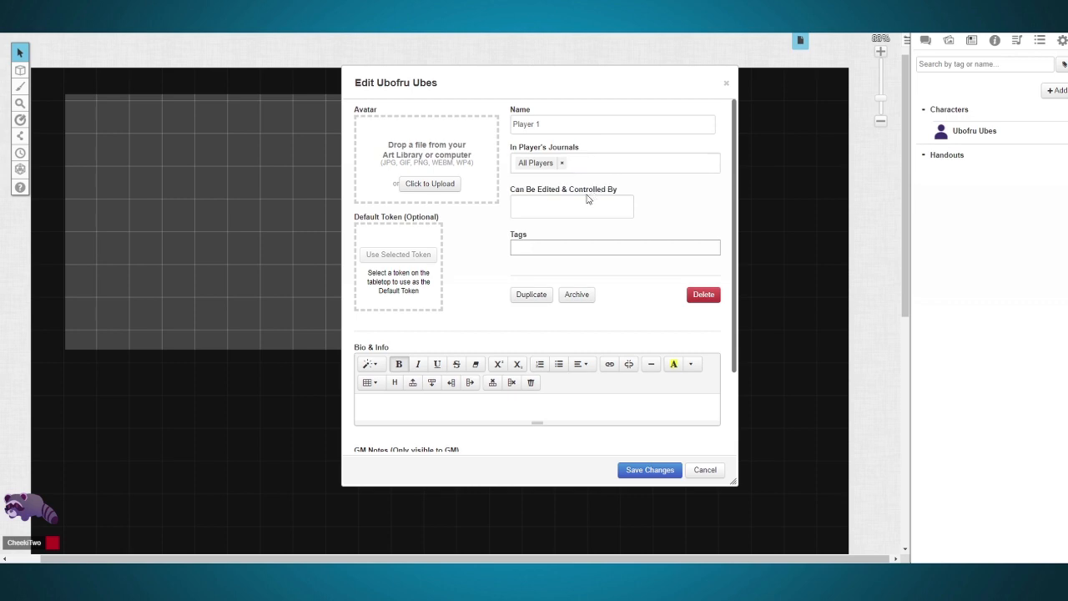
click(571, 206)
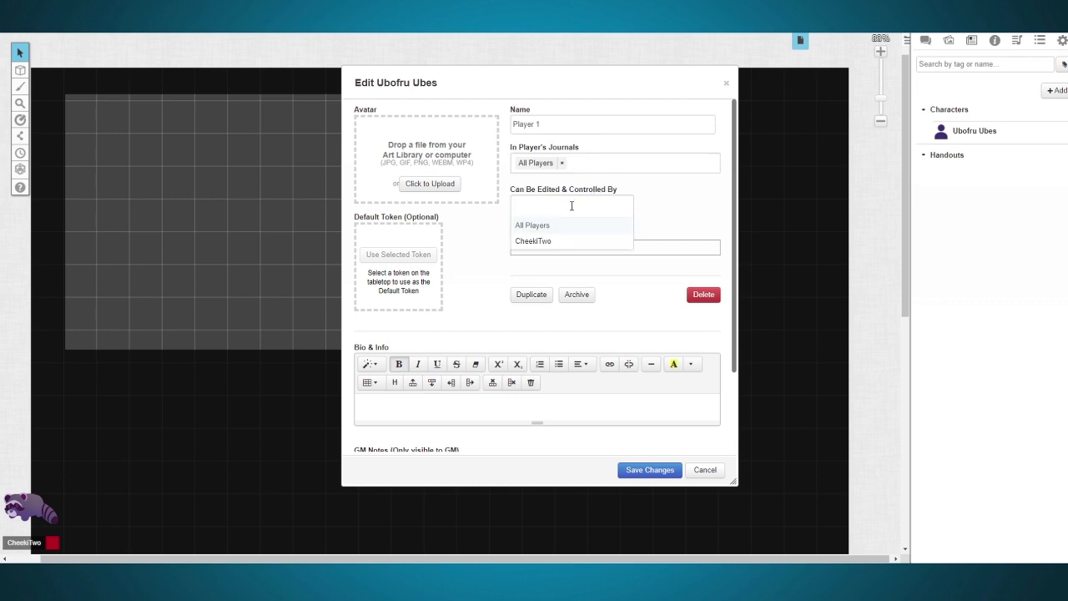
click(548, 241)
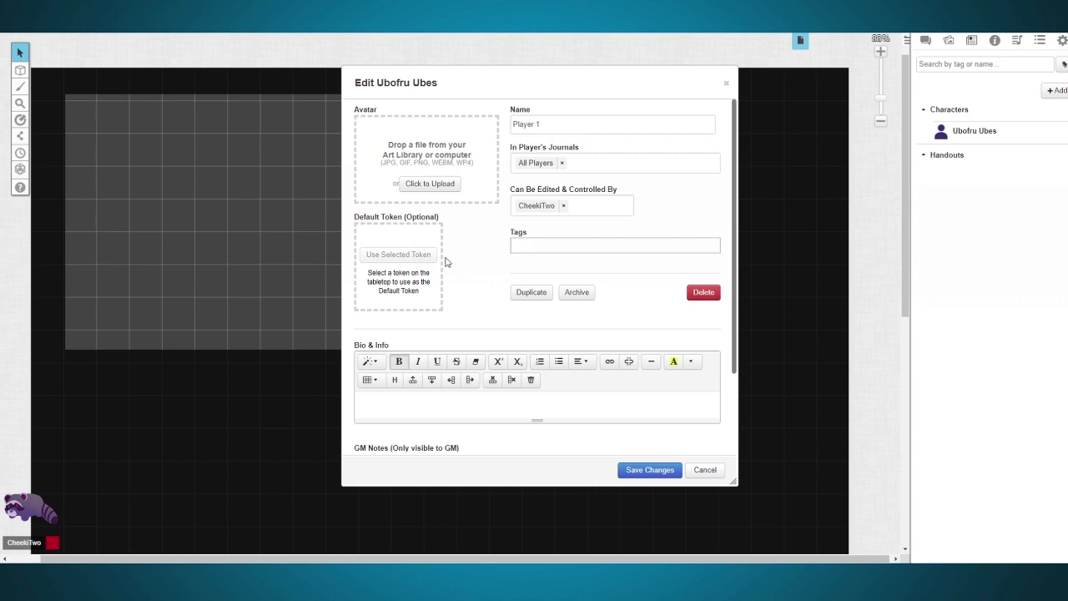
Step: Enter the bio text "Test lad cool stuff", add the sword-wielding figure image as avatar, and save the character
scroll(471, 267, down, 2)
click(422, 301)
text(Tes)
drag(1067, 350, 422, 152)
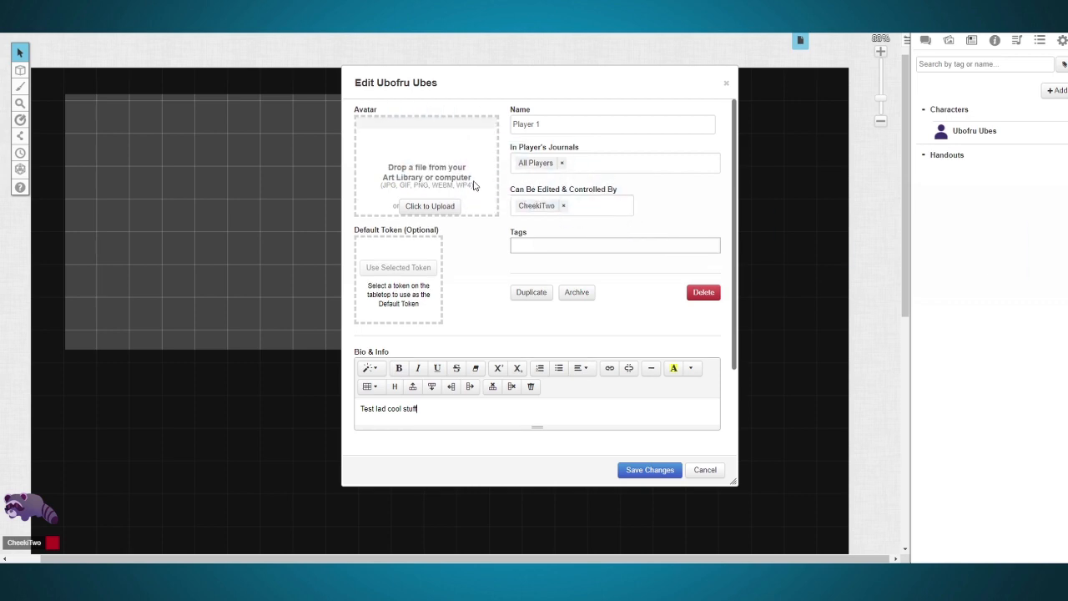
click(966, 131)
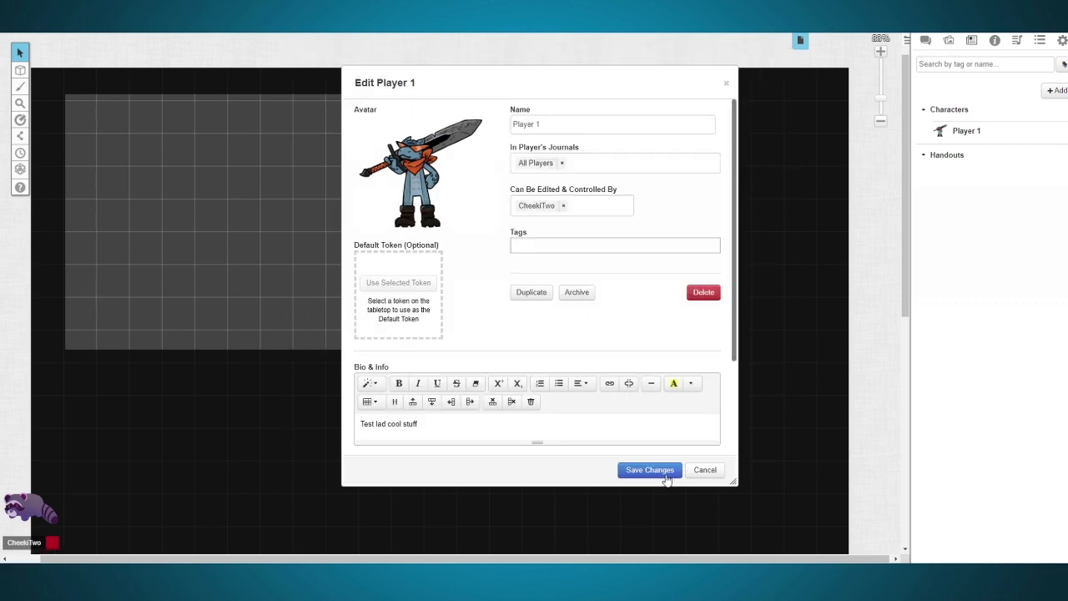
click(665, 475)
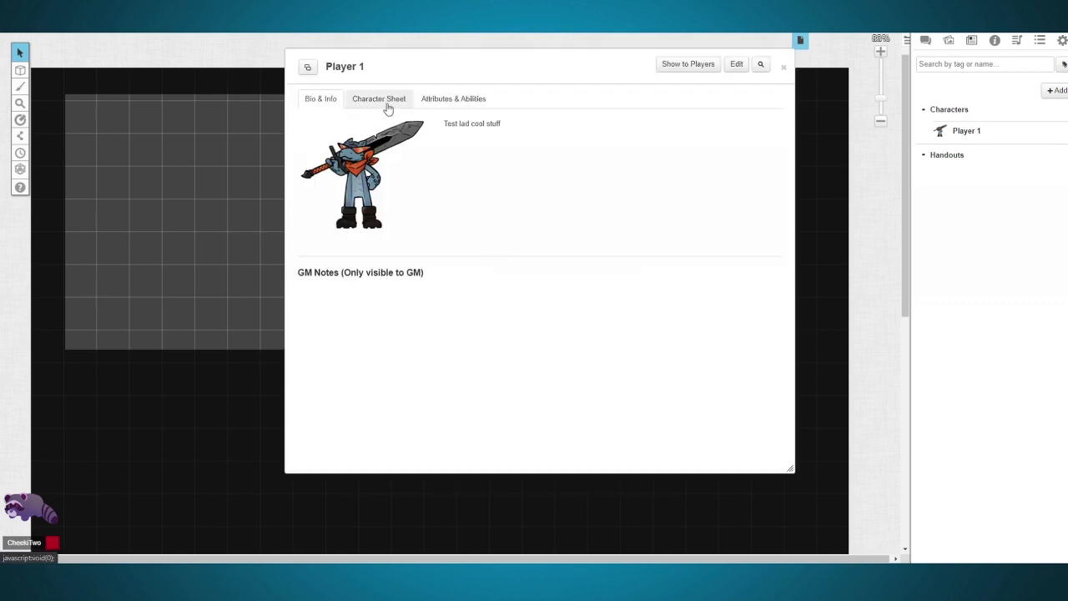
Step: Start the Charactermancer from Player 1's character sheet and choose the race Gnome (SRD) with the subrace Rock Gnome (SRD)
click(387, 106)
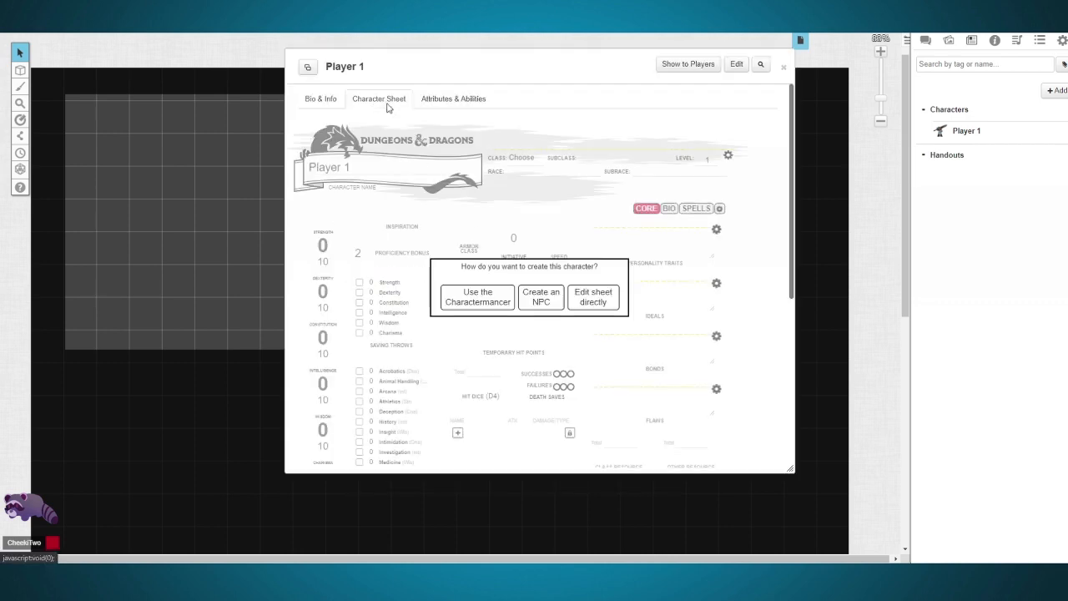
click(496, 301)
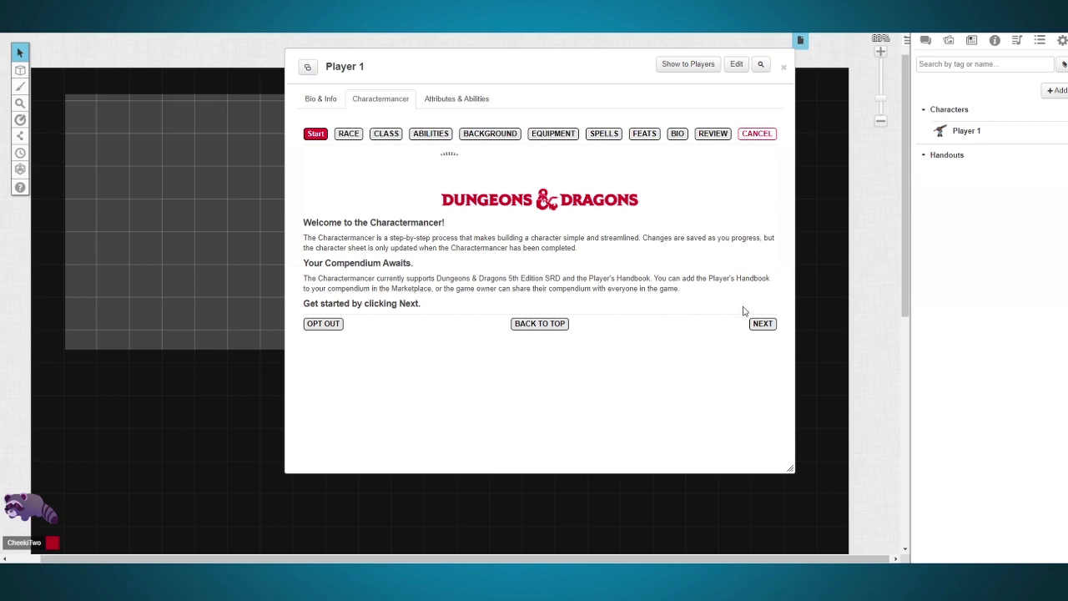
click(765, 325)
click(381, 290)
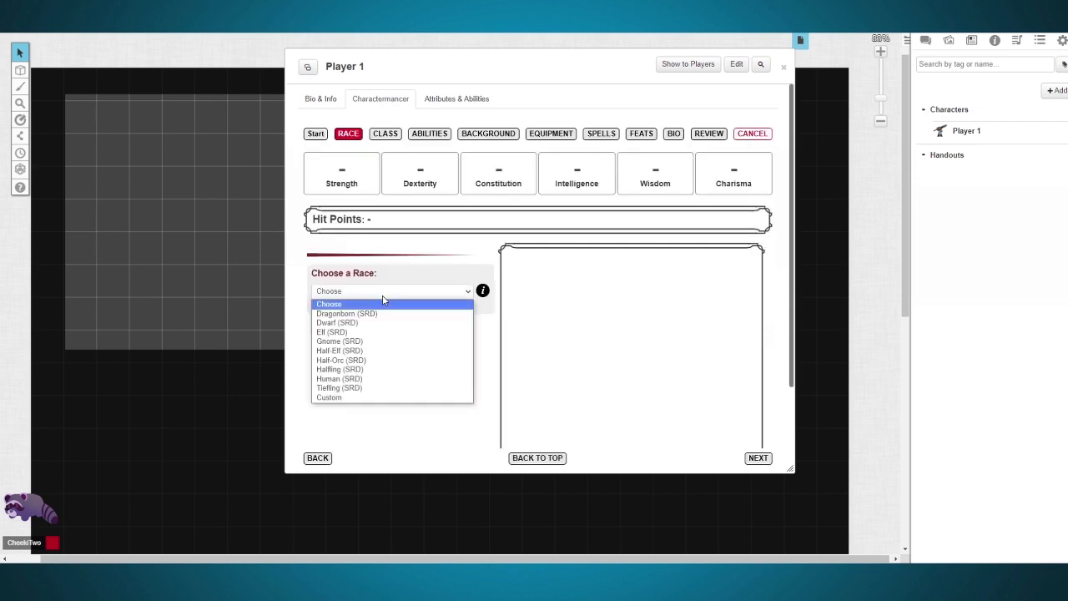
click(339, 236)
scroll(401, 308, down, 5)
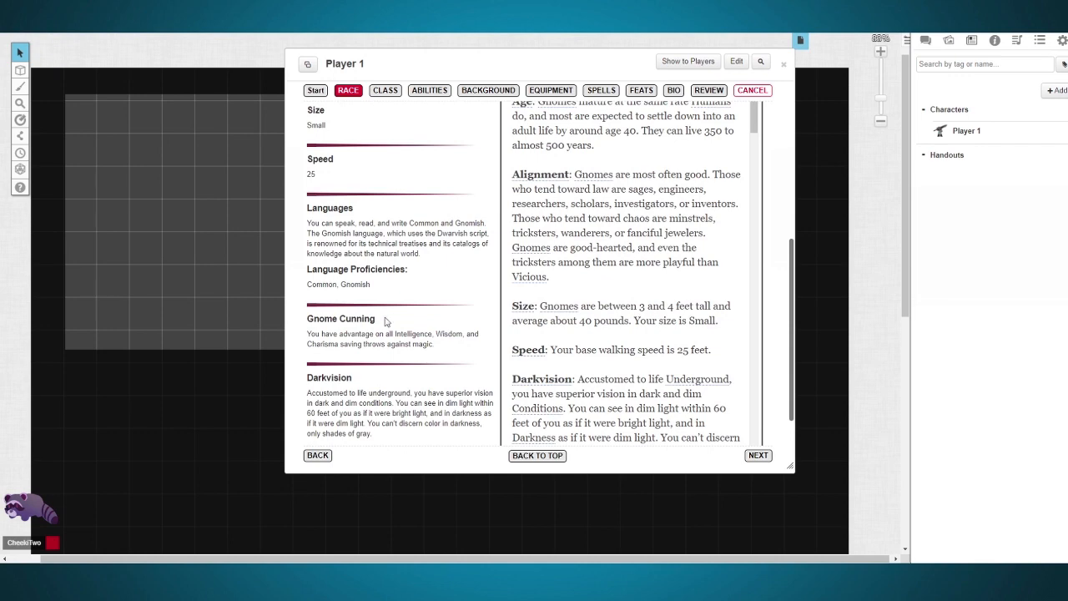
click(393, 384)
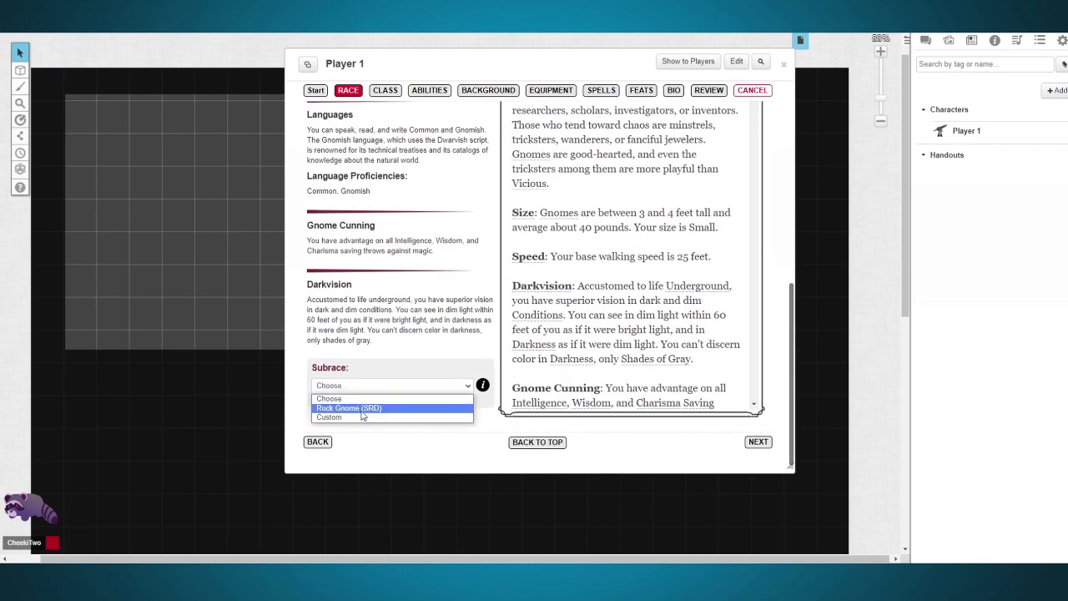
click(363, 407)
Step: Choose the class Fighter (SRD) in the Charactermancer, review its options, and exit to the plain character sheet
click(384, 90)
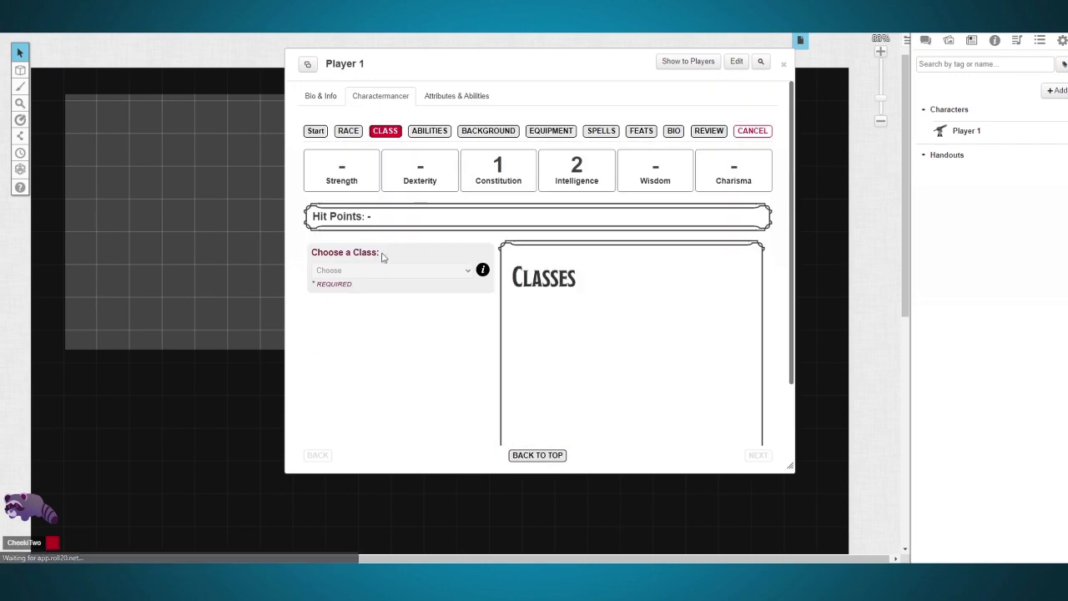
click(466, 276)
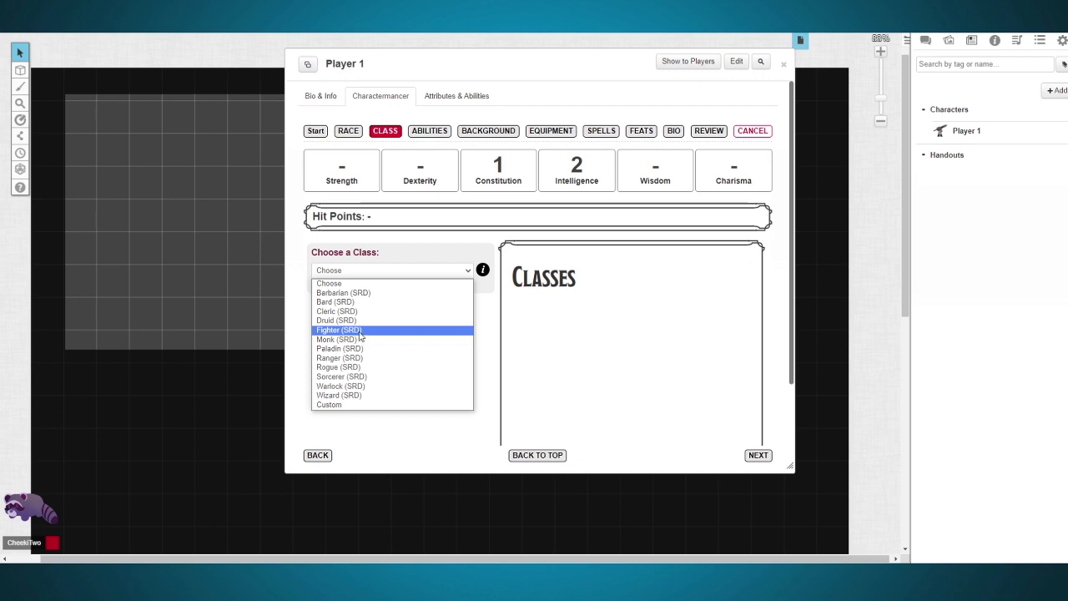
click(360, 333)
scroll(359, 333, down, 2)
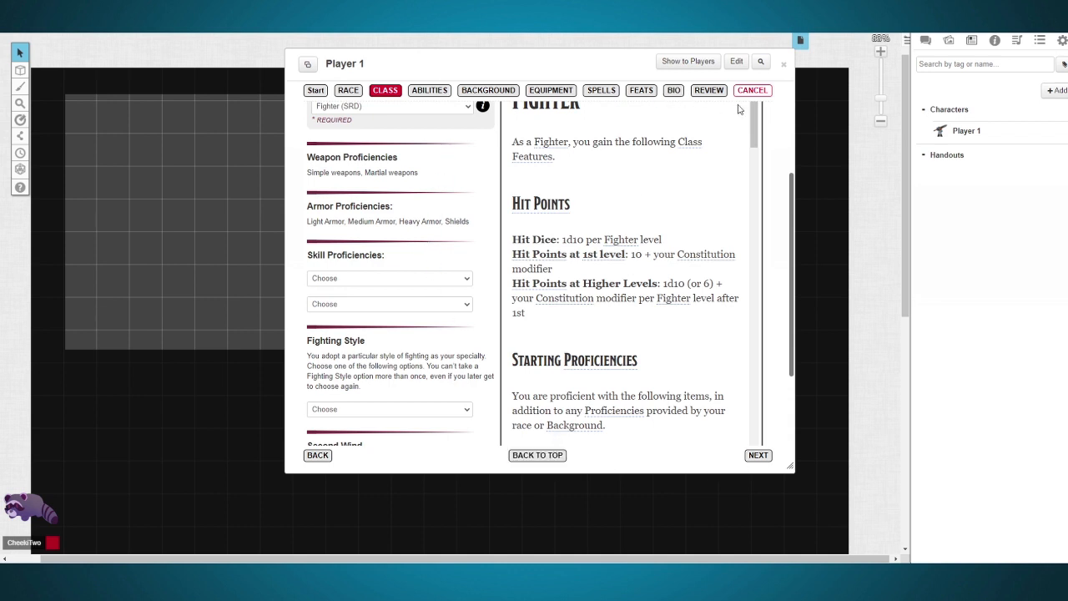
click(783, 64)
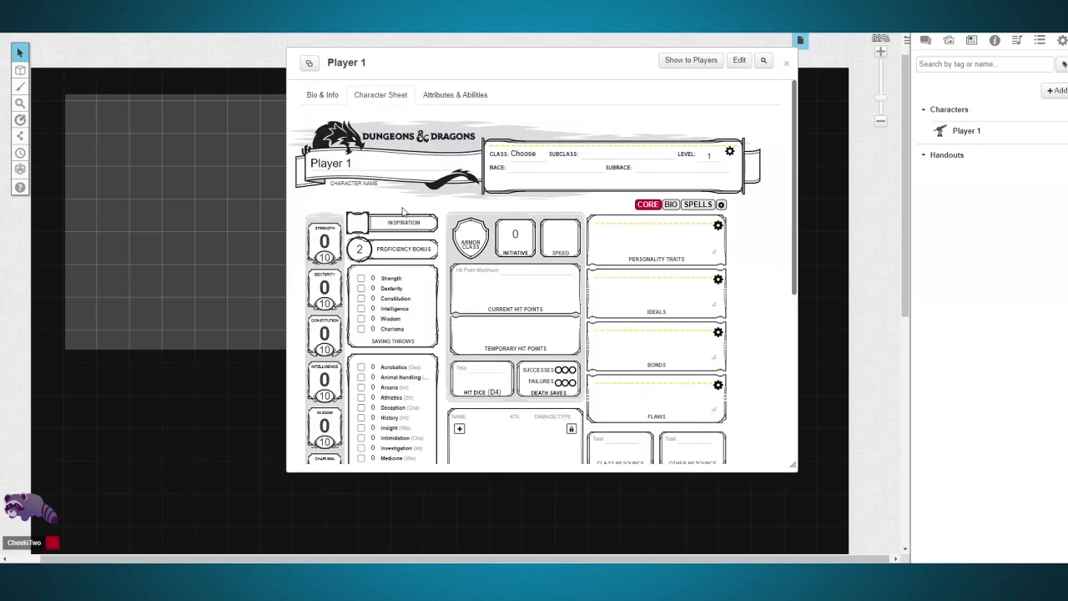
Step: Rename the character to "Jimmy" and set its class to Fighter directly on the character sheet
scroll(431, 227, down, 2)
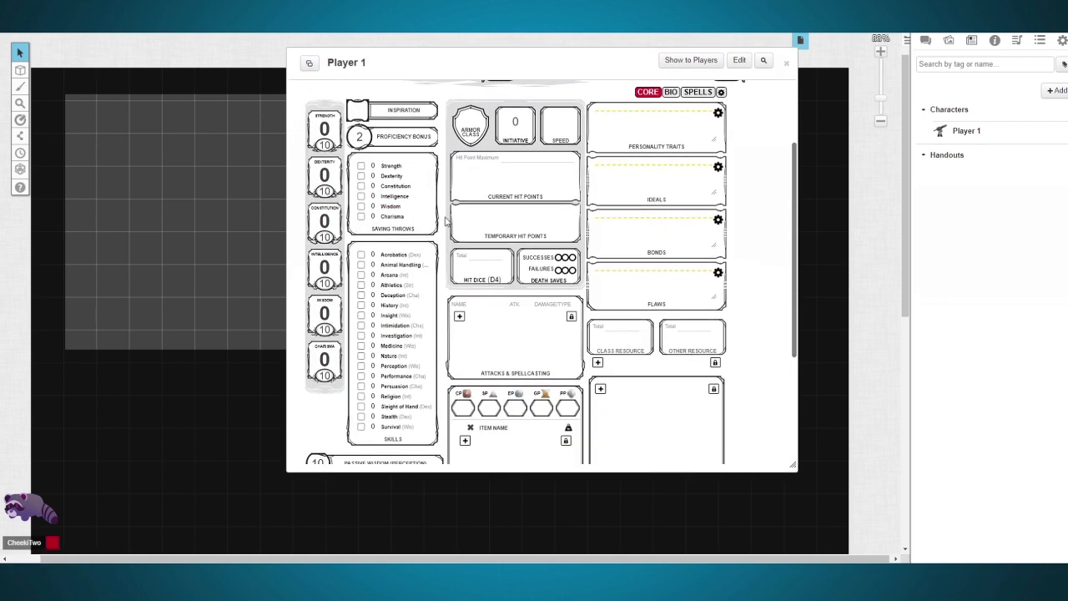
scroll(446, 221, up, 2)
triple_click(383, 160)
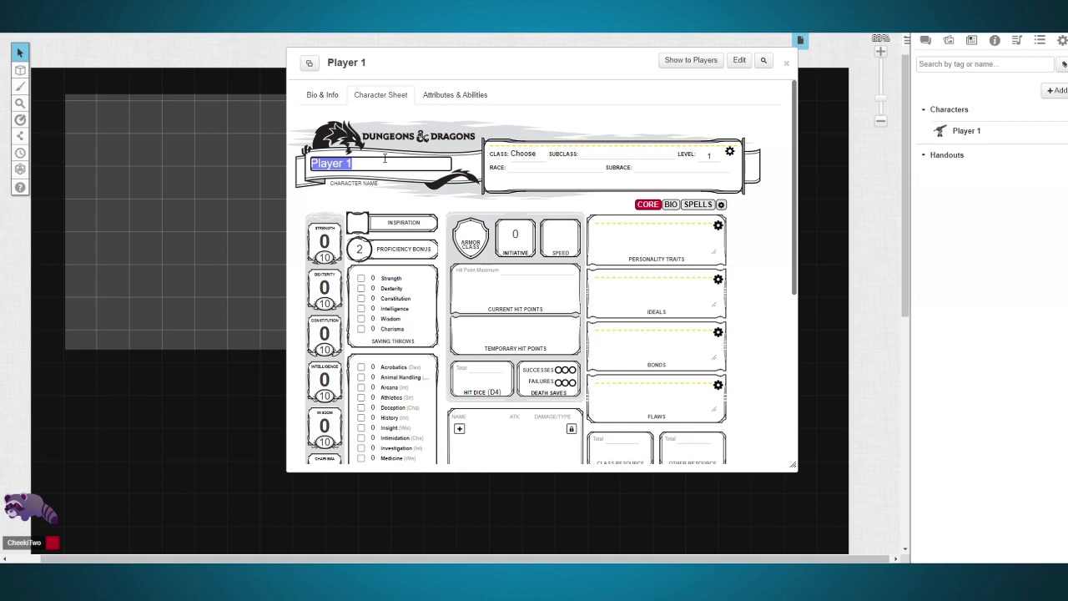
text(Jimmy)
click(523, 153)
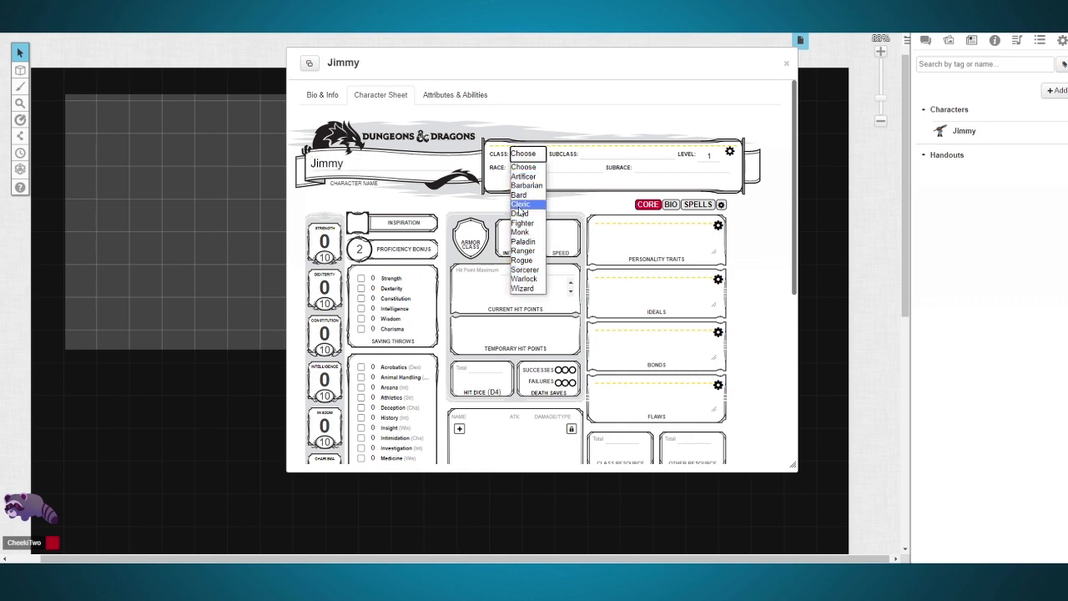
click(522, 223)
scroll(584, 250, down, 2)
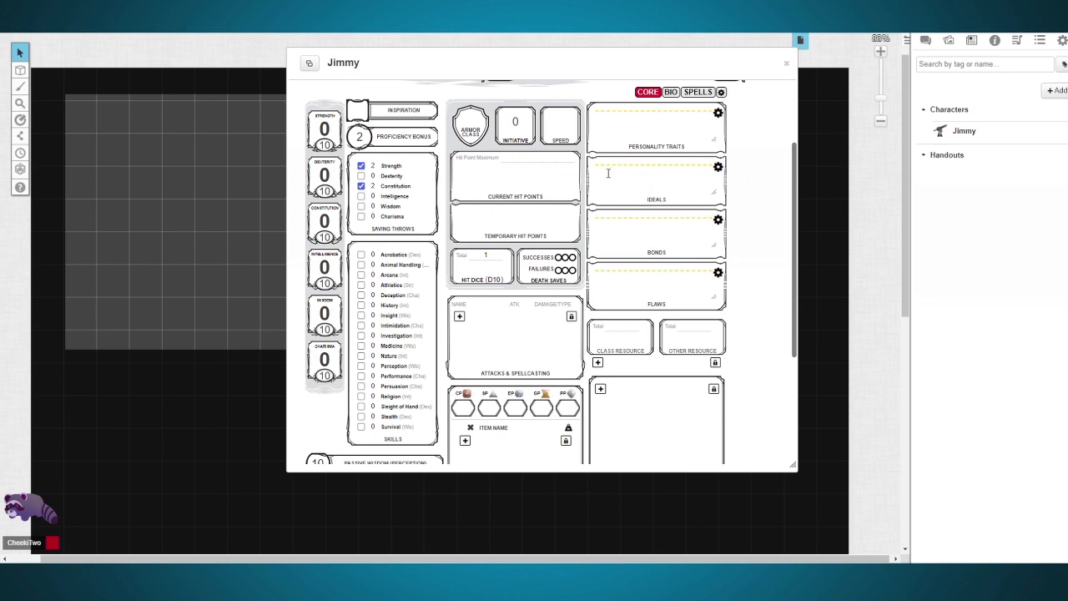
Step: Roll four six-sided dice in the chat with the command "/r 4d6"
click(926, 42)
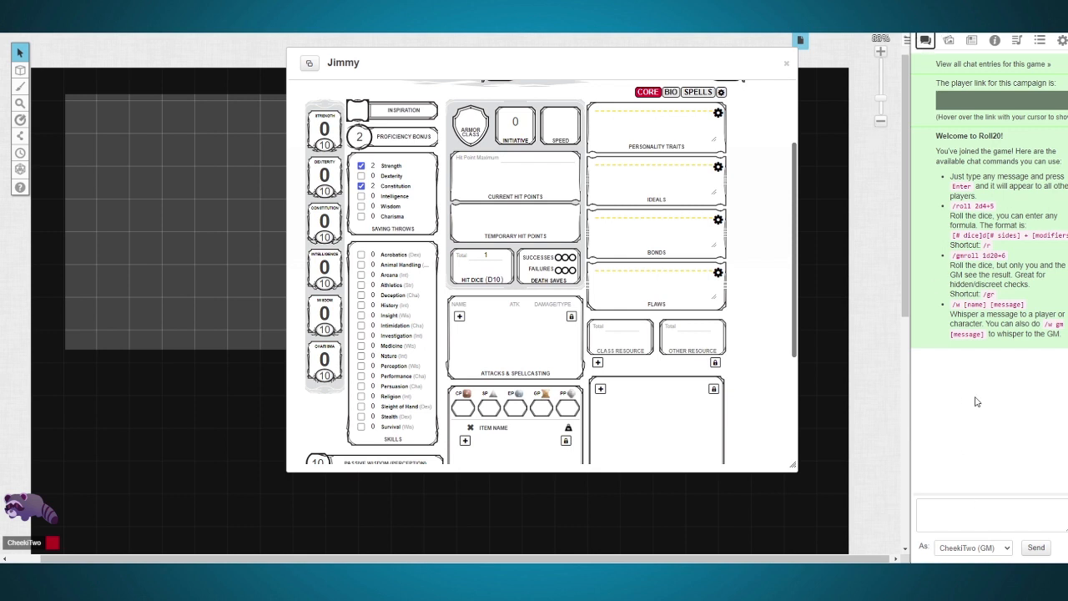
click(965, 505)
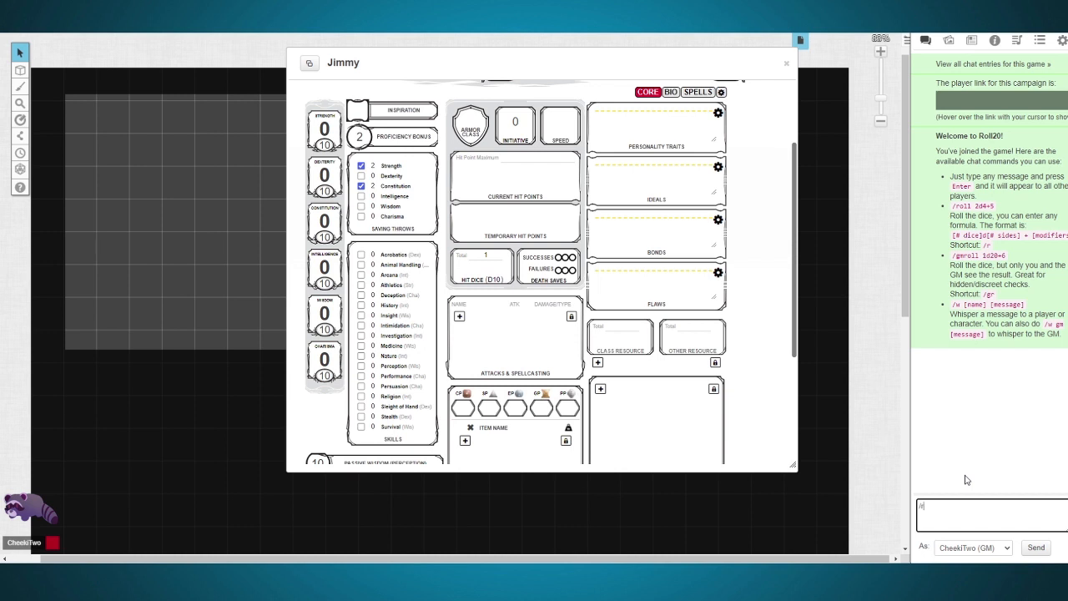
text(/r 4d6)
key(Return)
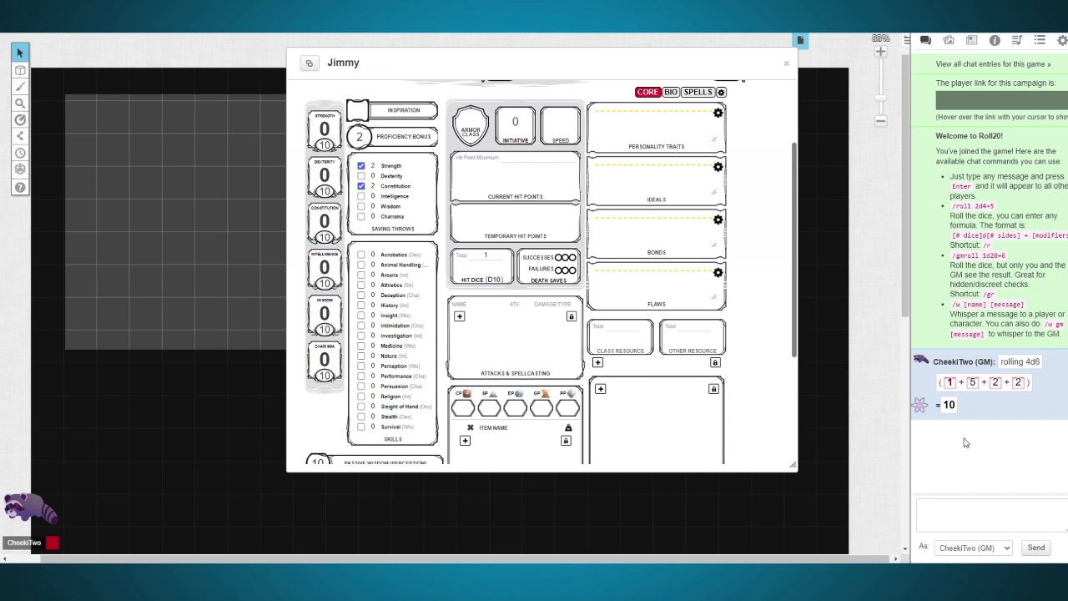
Step: Roll four six-sided dice keeping only the highest one with the chat command "/r 4d6k1"
click(960, 514)
text(/r 4d6)
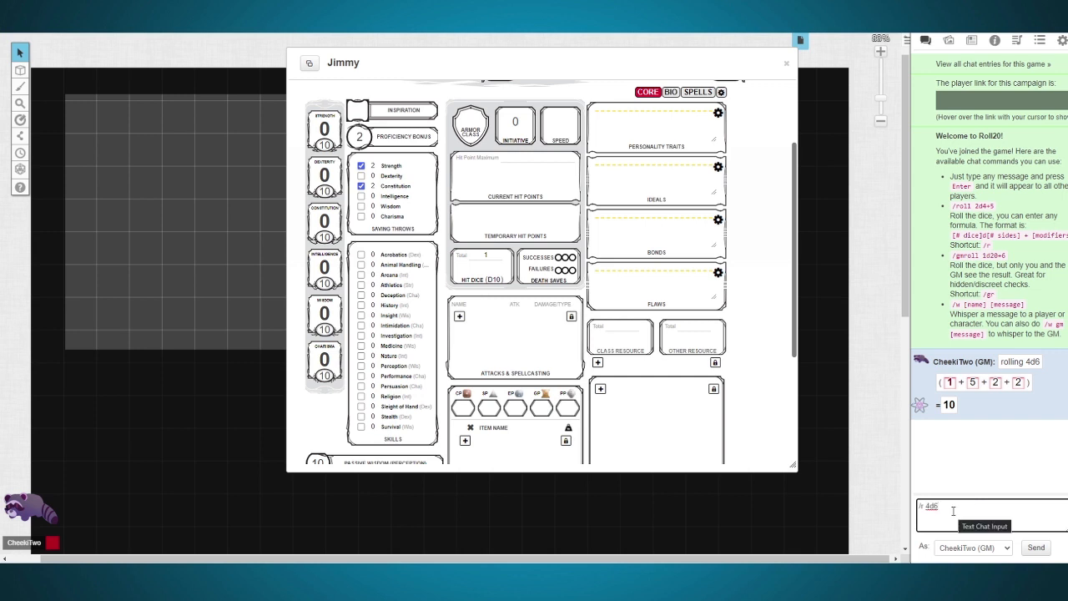
text(k1)
key(Return)
Step: Roll four six-sided dice dropping the lowest one by changing the previous chat command to "/r 4d6d1"
key(Up)
key(BackSpace)
key(BackSpace)
text(d1)
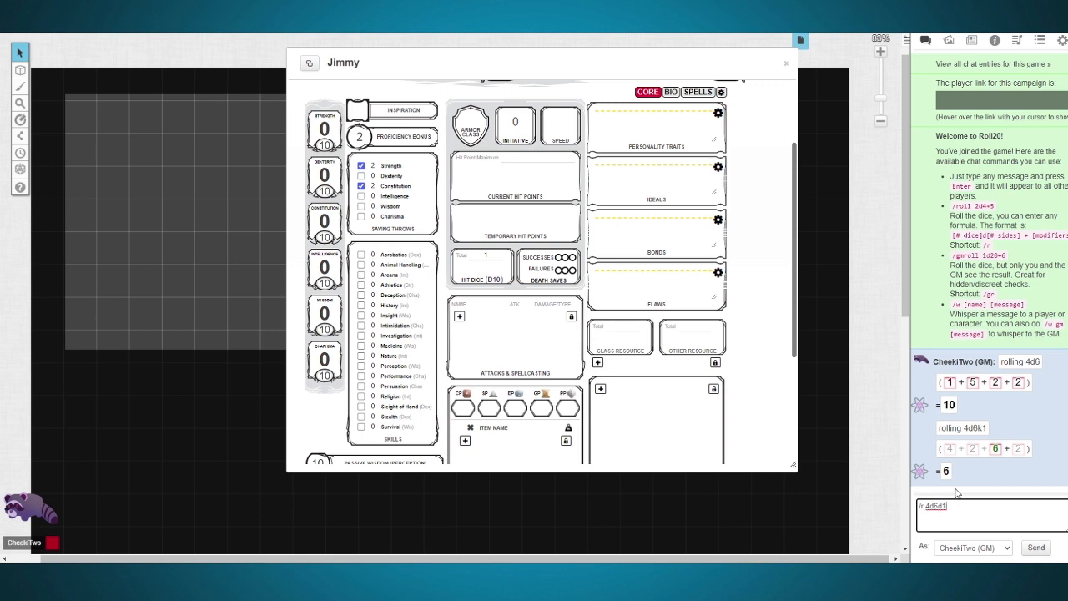
key(Return)
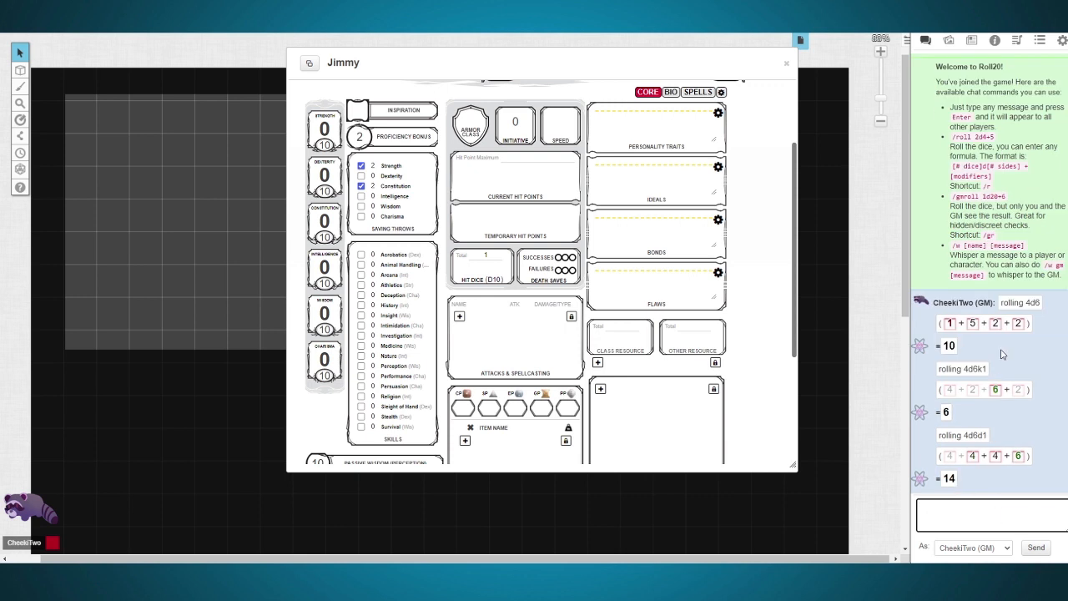
Step: Send a dashed separator line in the chat and roll six ability scores with the command "/r 4d6d1"
text(/)
text(/r 4d6d1)
key(BackSpace)
key(BackSpace)
key(BackSpace)
key(BackSpace)
key(Return)
key(Up)
key(Return)
key(Up)
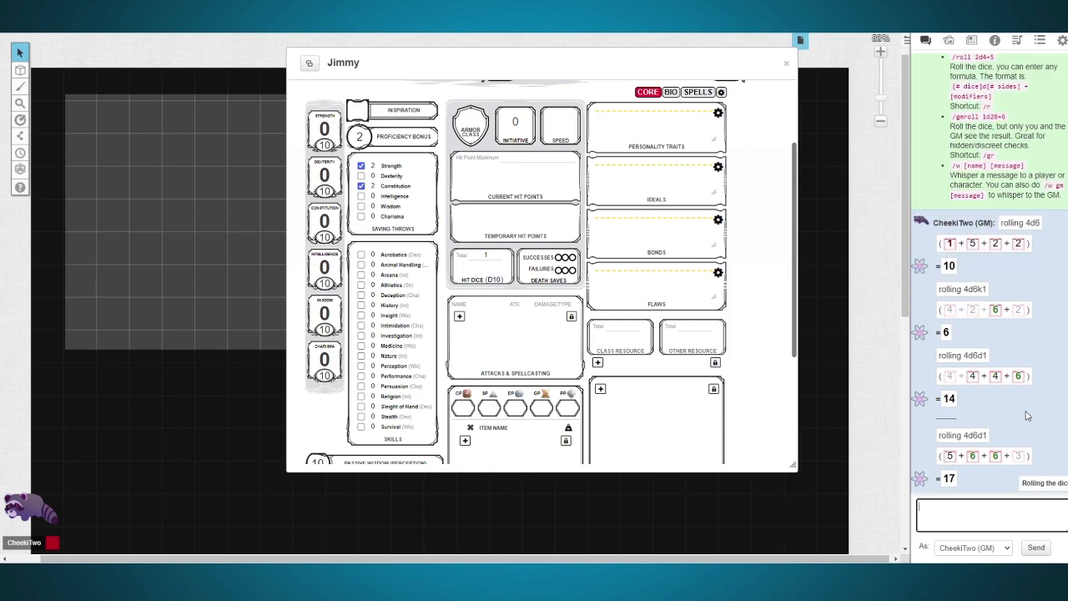
key(Return)
key(Up)
key(Return)
key(Up)
key(Return)
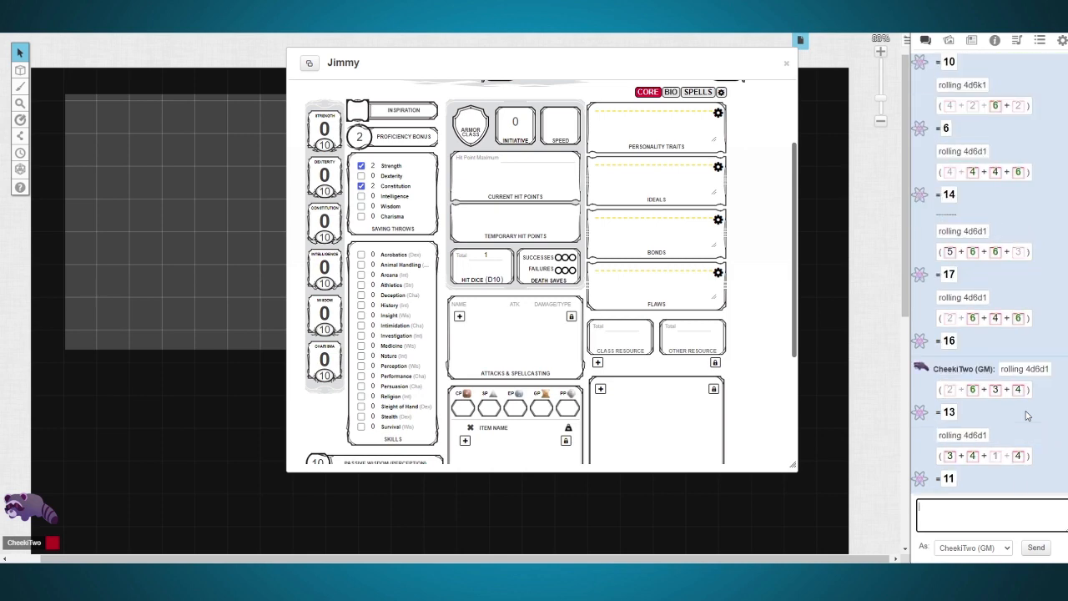
key(Up)
key(Return)
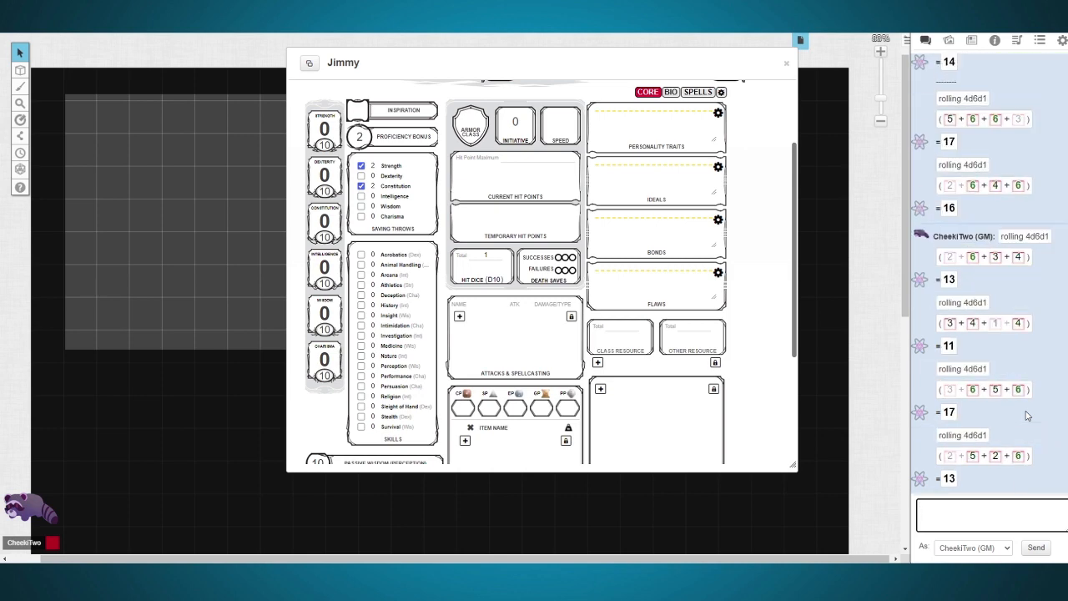
Step: Set Strength 14, Dexterity 17, Constitution 12, Intelligence 15, Wisdom 20 and Charisma 12, and mark Acrobatics and History as proficient
double_click(326, 144)
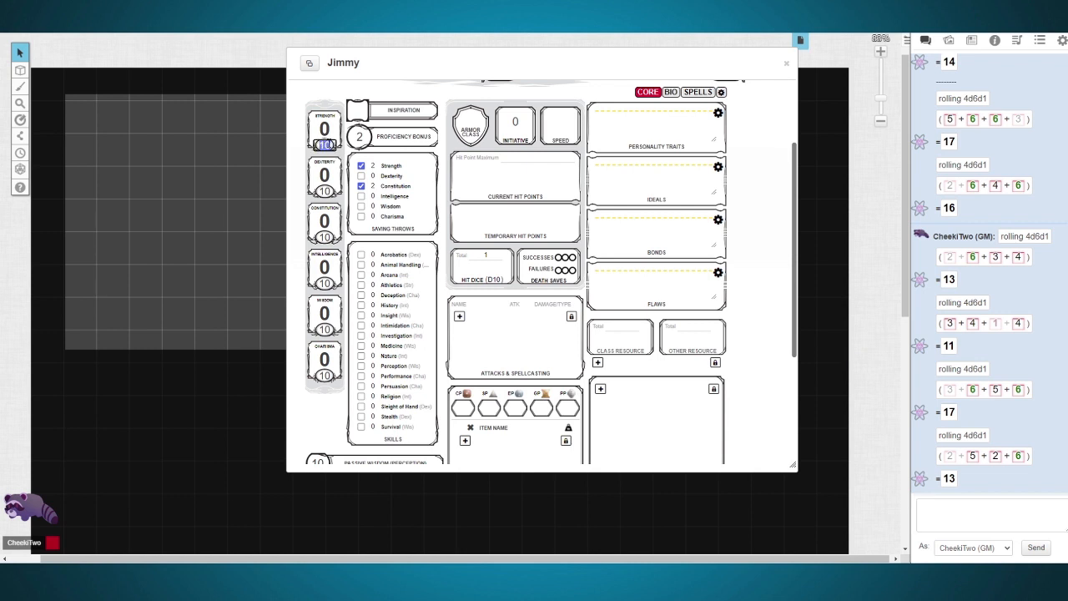
text(5)
drag(331, 144, 321, 145)
text(10)
drag(331, 192, 327, 192)
text(7)
drag(332, 238, 327, 238)
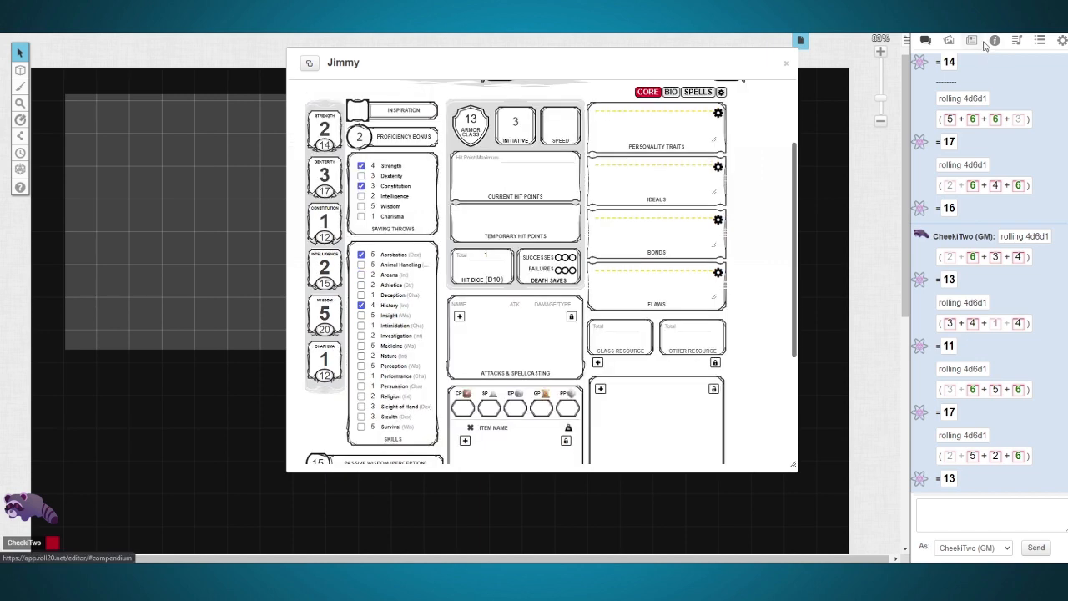
Step: Search the compendium for "fighter" and add the Fighter class to Jimmy's character sheet
click(990, 44)
click(985, 78)
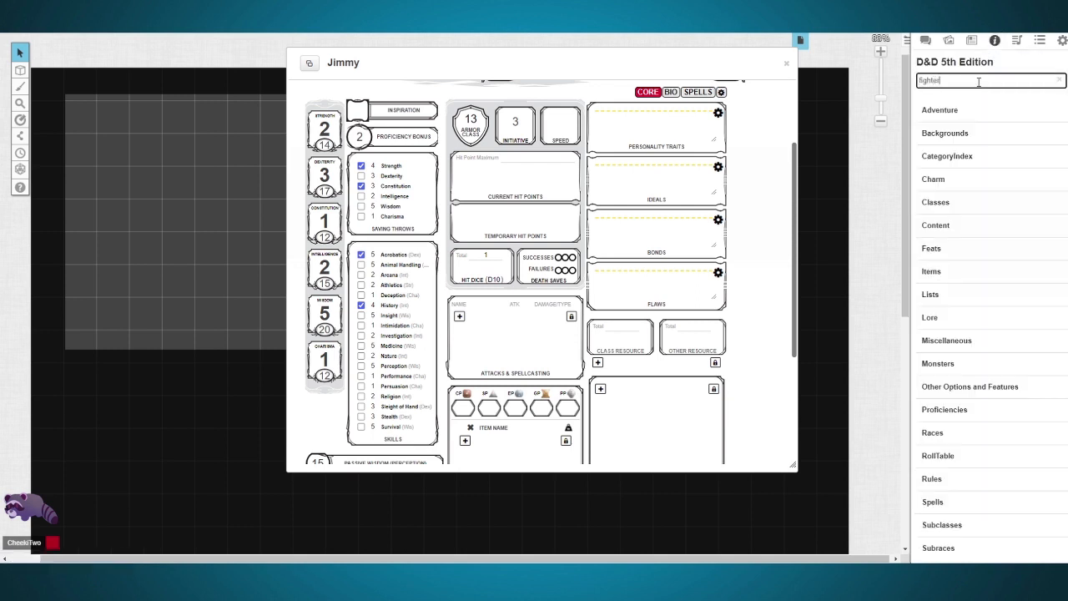
key(Return)
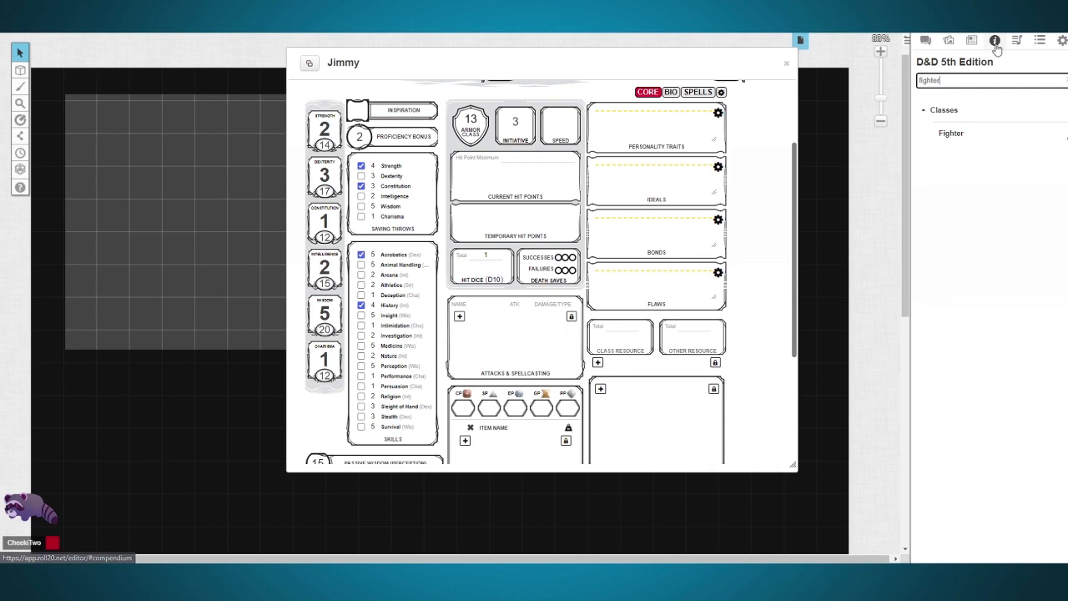
drag(947, 137, 738, 262)
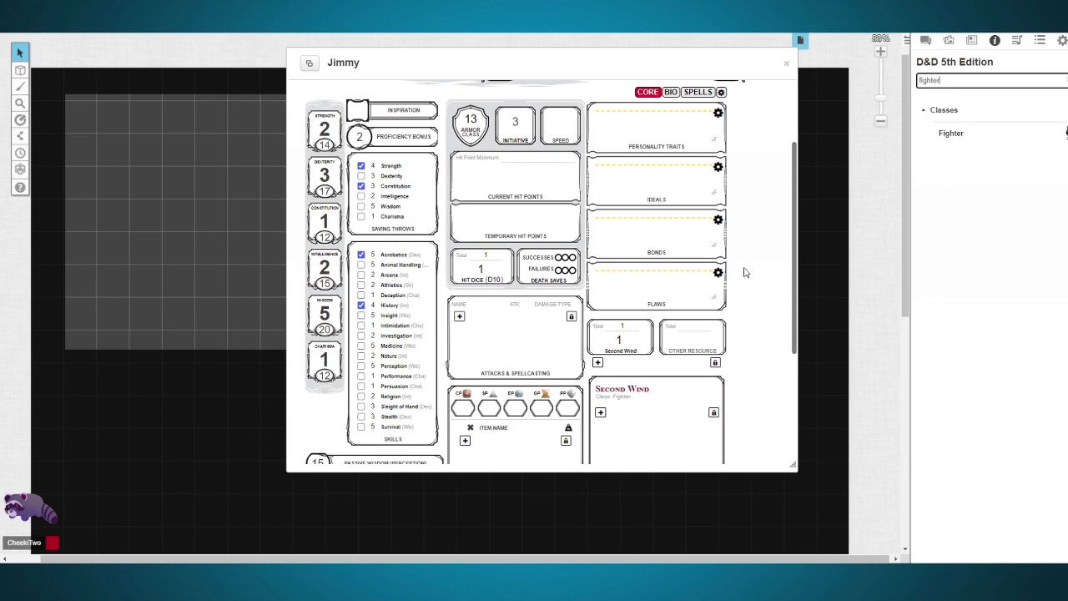
click(751, 279)
Step: Expand and collapse the Second Wind feature's description, and spend and restore one use of its class resource
scroll(421, 338, down, 5)
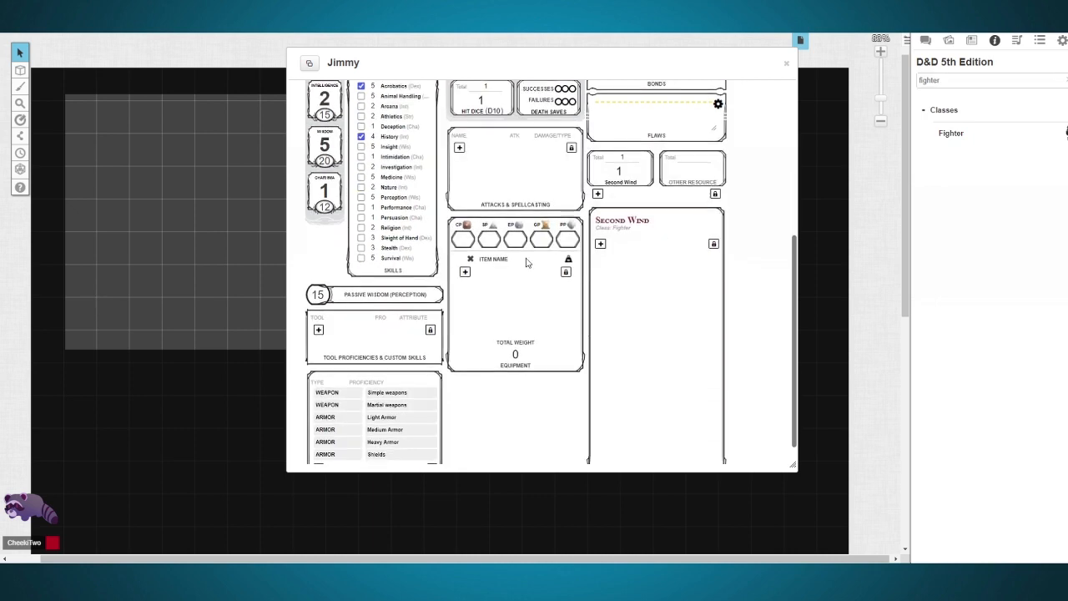
click(661, 197)
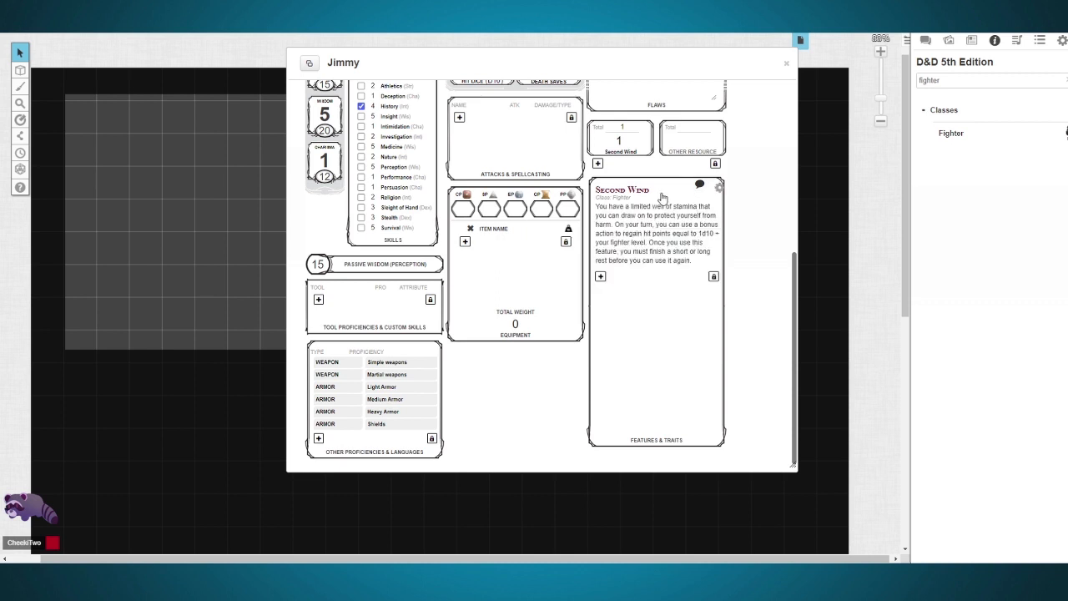
click(632, 229)
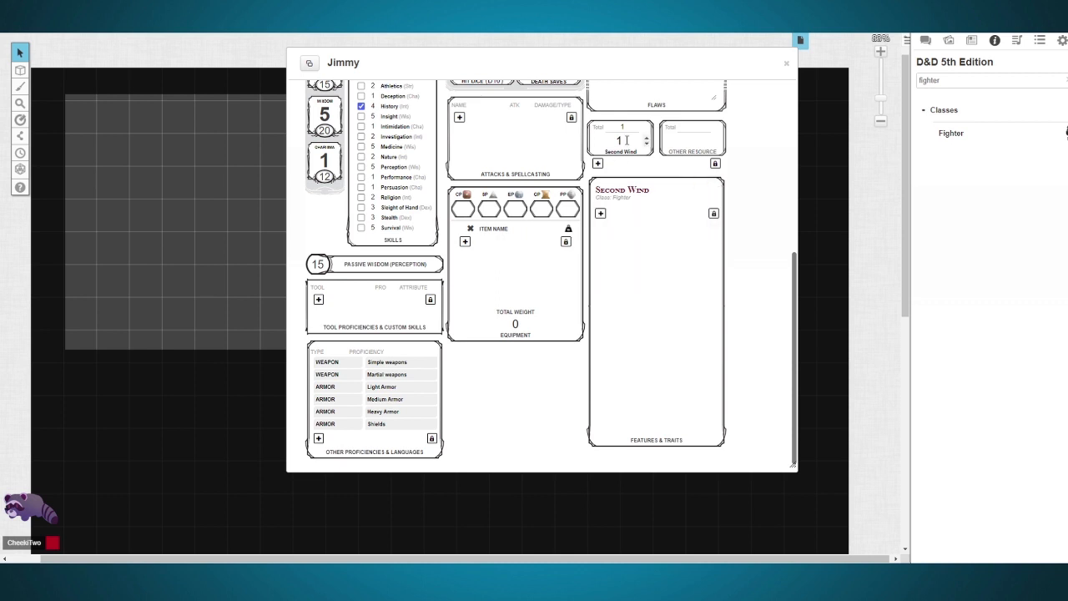
click(646, 142)
click(646, 139)
click(646, 139)
Step: Roll a Strength check from the character sheet and show the roll in the chat
scroll(736, 198, up, 3)
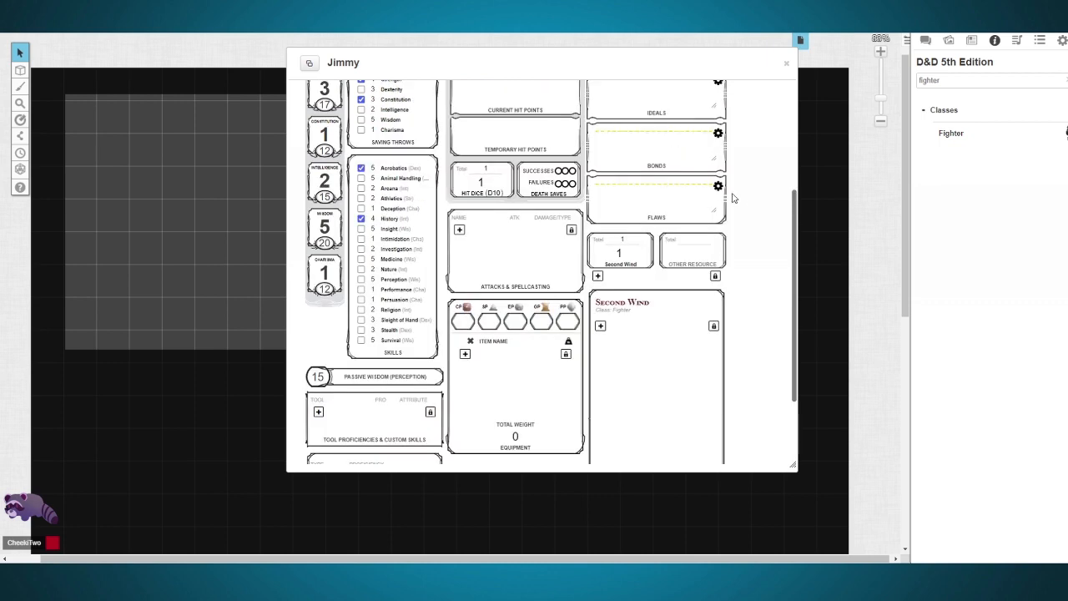
scroll(733, 198, up, 3)
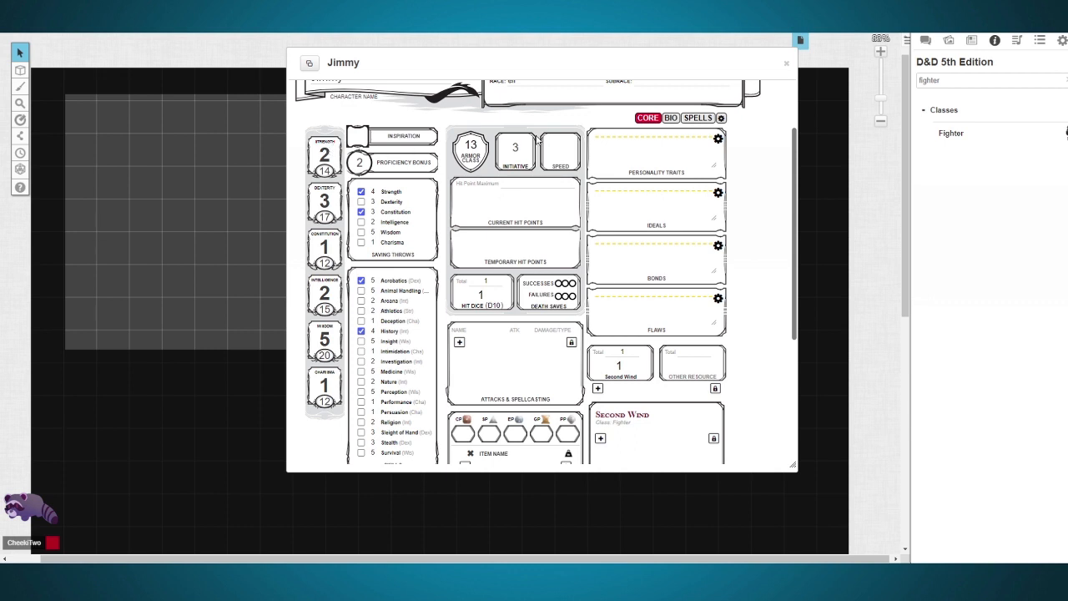
click(925, 40)
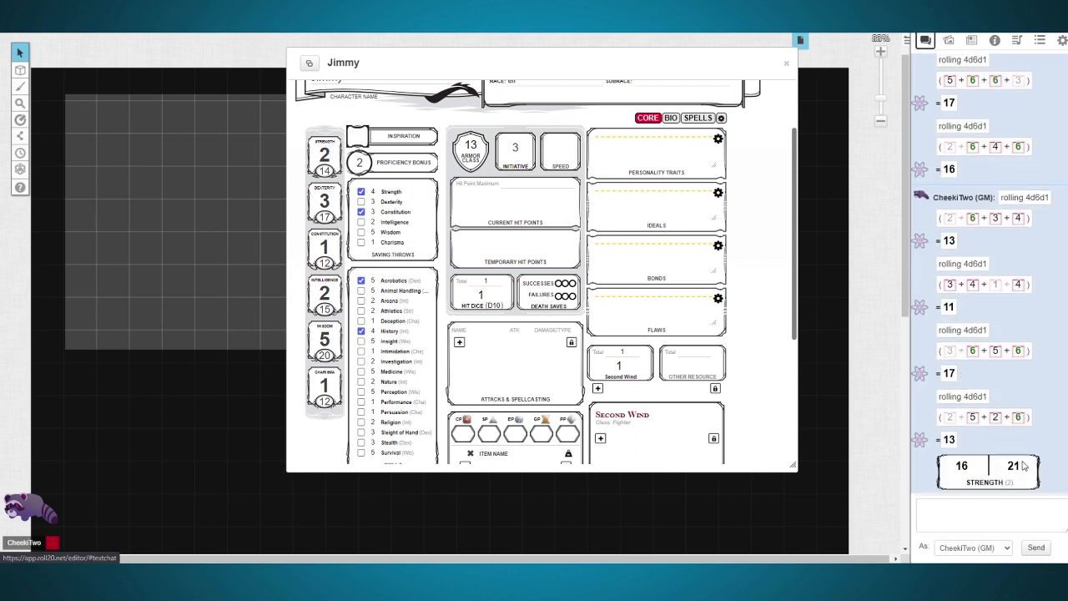
Step: Set the character sheet's roll queries option to Advantage Toggle and return to the core page
click(721, 117)
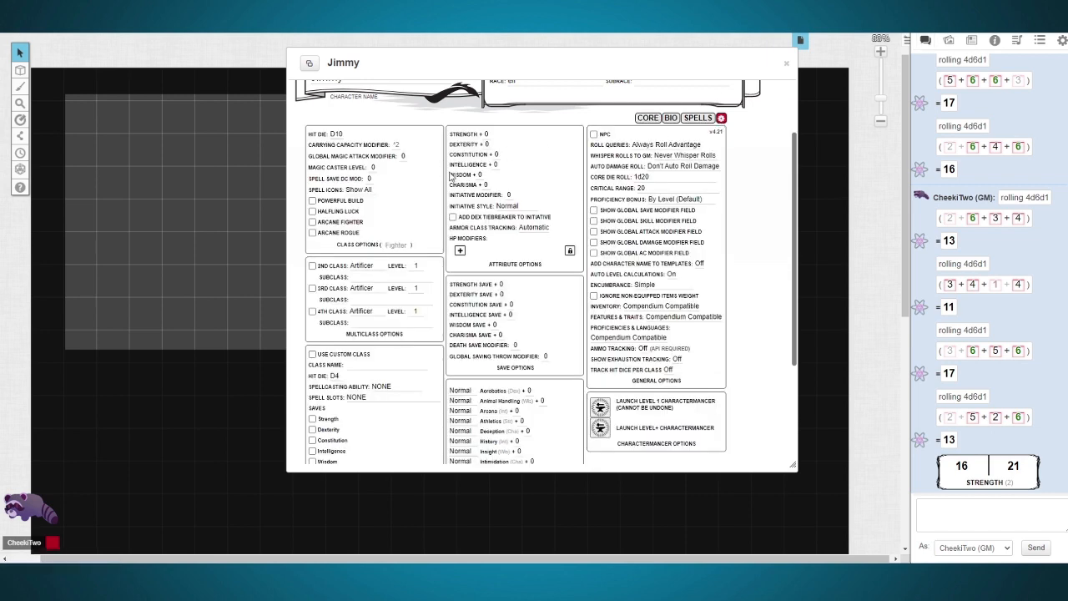
click(671, 146)
click(669, 169)
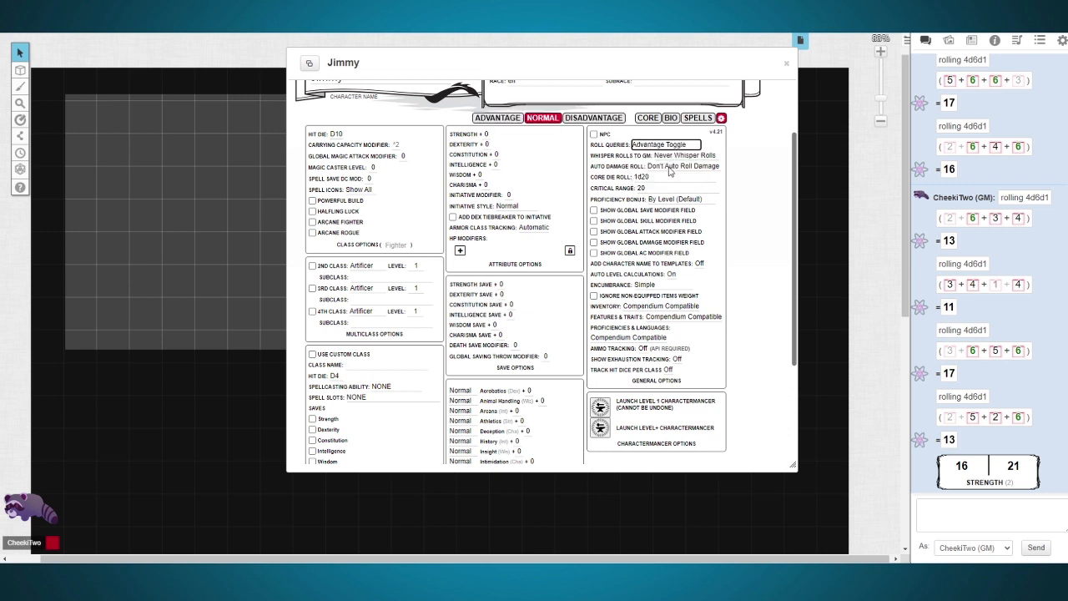
click(649, 120)
Step: Try the advantage, normal and disadvantage toggles, leave Disadvantage active, and roll Strength and Constitution saving throws
click(500, 120)
click(593, 117)
click(542, 118)
click(506, 118)
click(594, 117)
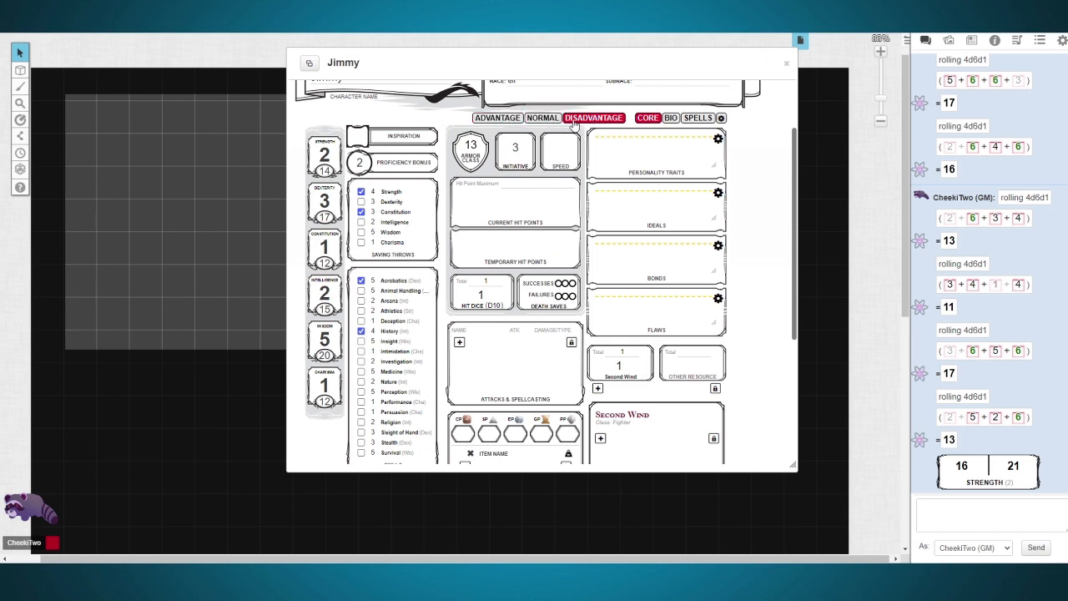
click(395, 191)
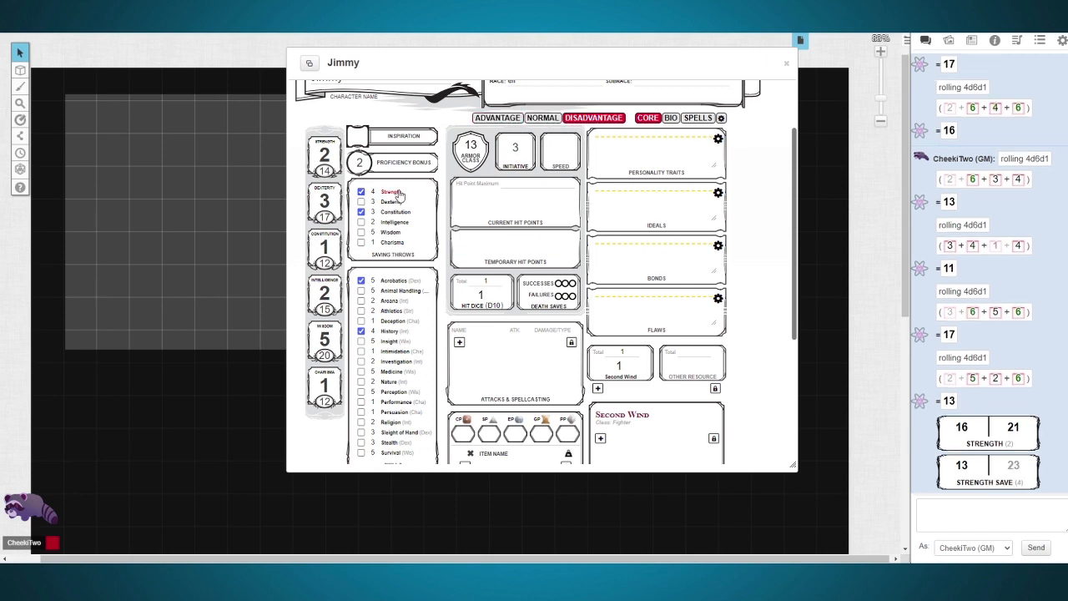
click(397, 214)
Step: Search the compendium for "sword" and add the plain Greatsword item to Jimmy's character sheet
scroll(399, 215, down, 3)
click(995, 40)
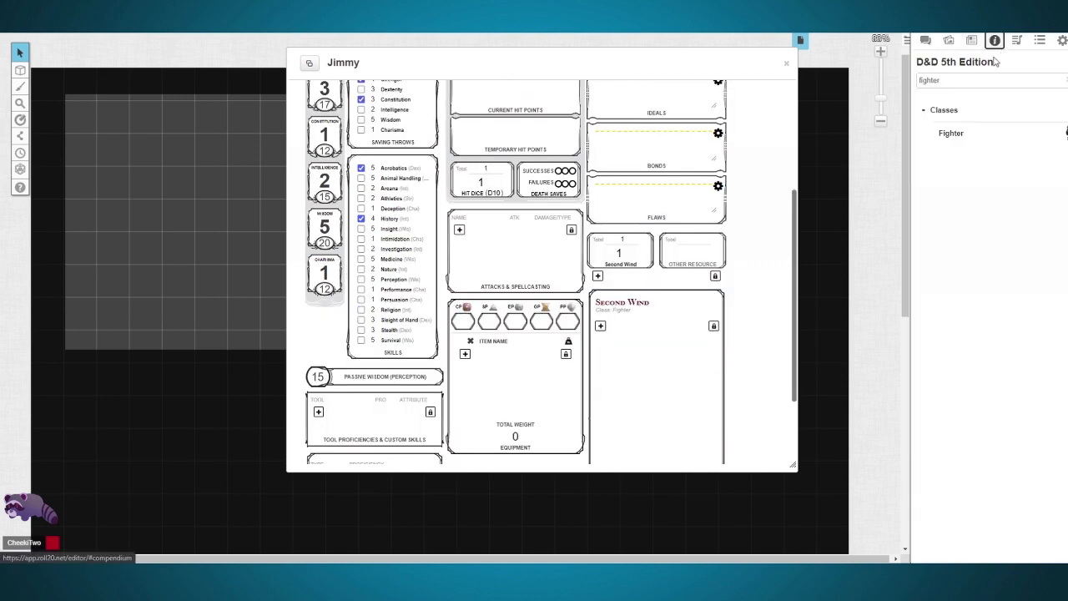
double_click(974, 86)
text(sword)
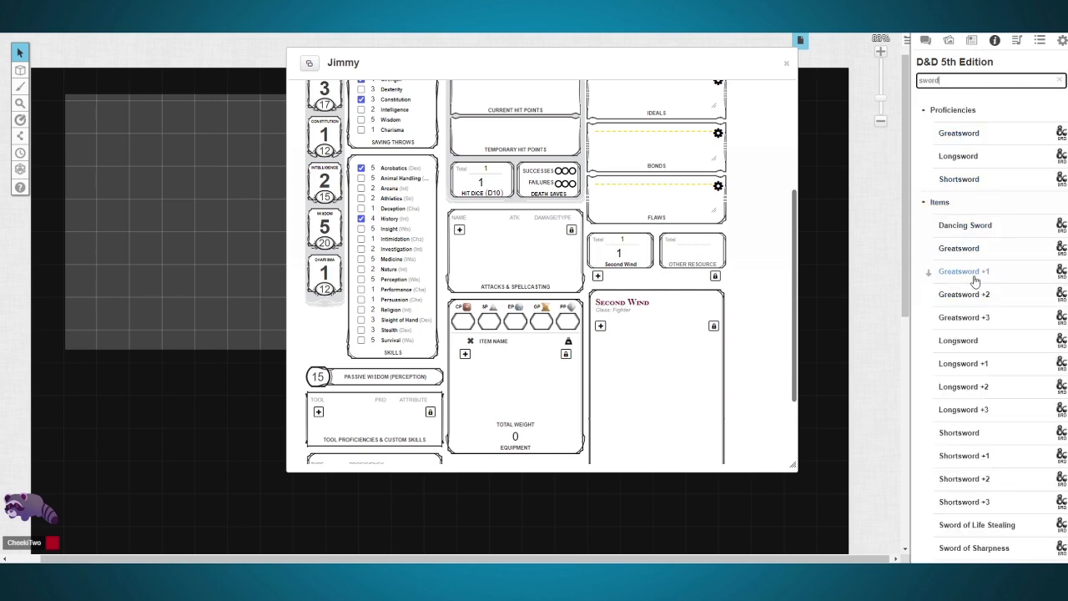
drag(956, 247, 739, 284)
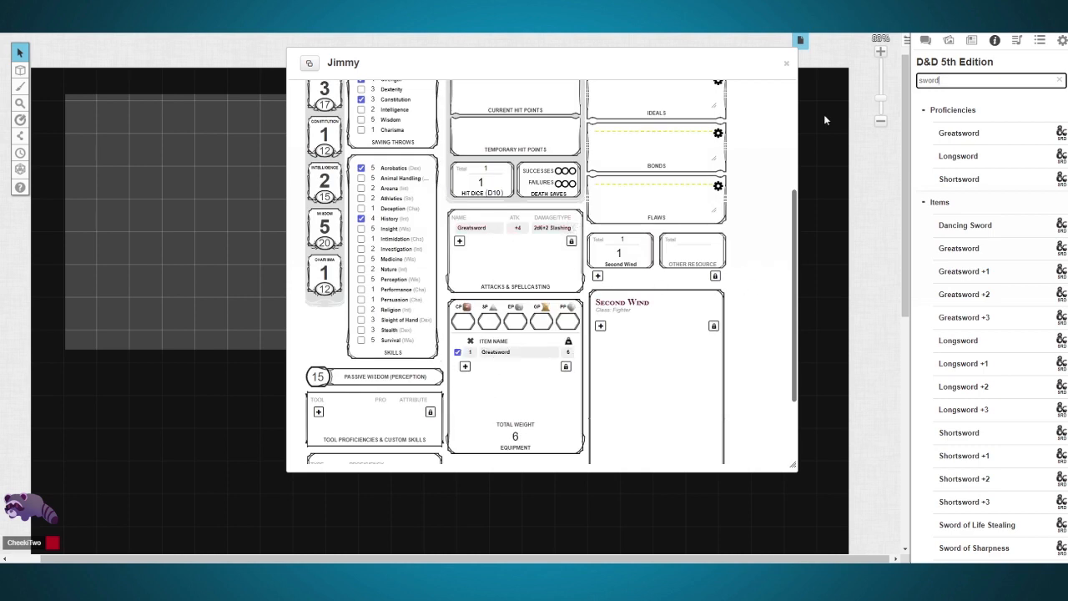
Step: Roll the Greatsword attack and its damage twice, and post the Second Wind description to the chat
click(925, 40)
click(536, 237)
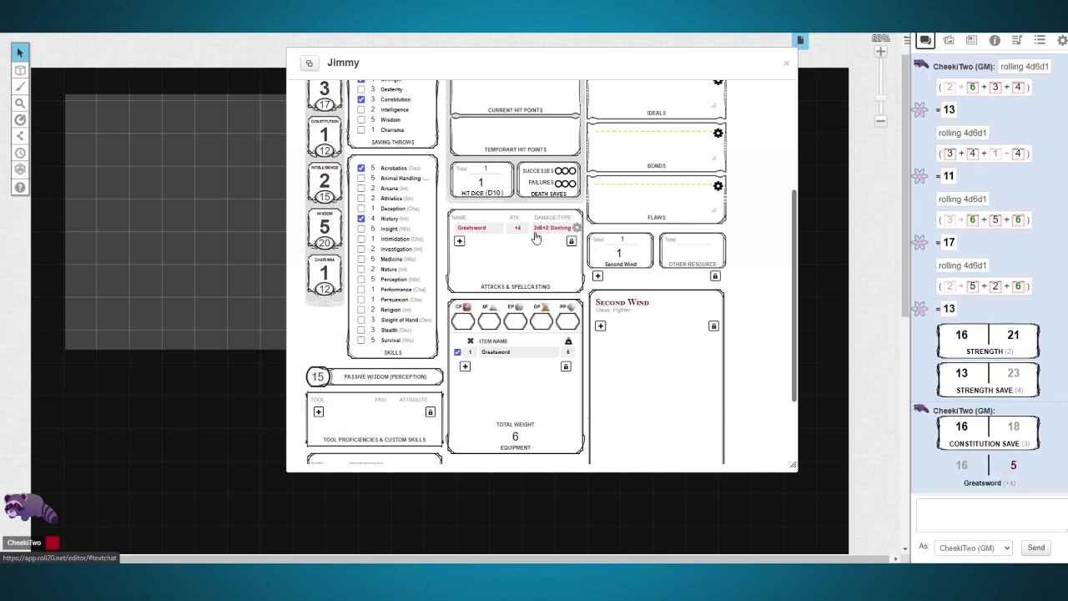
click(994, 484)
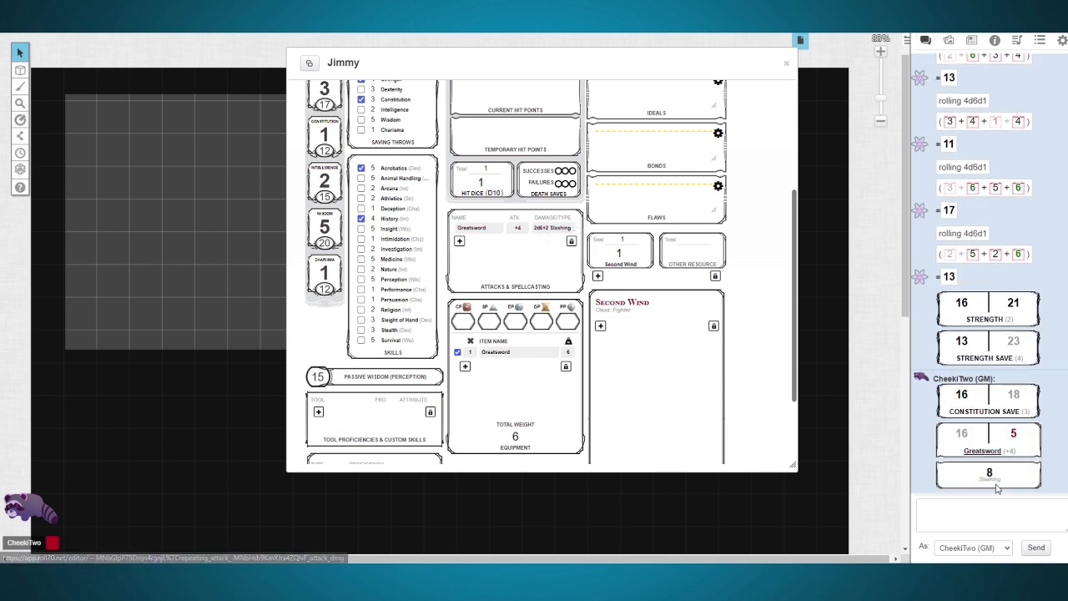
click(489, 237)
mouse_move(959, 469)
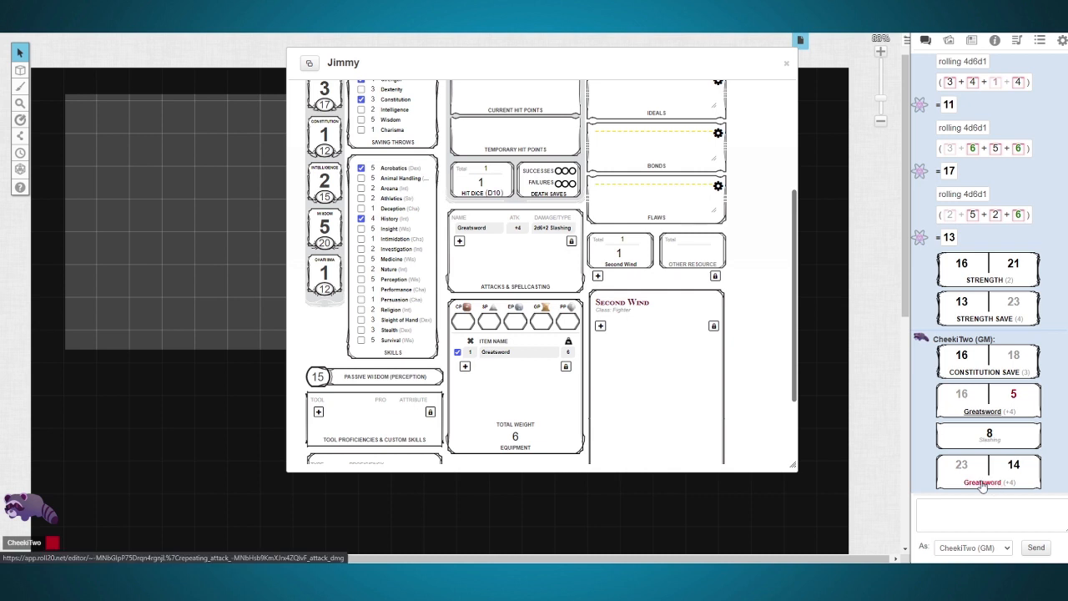
click(983, 482)
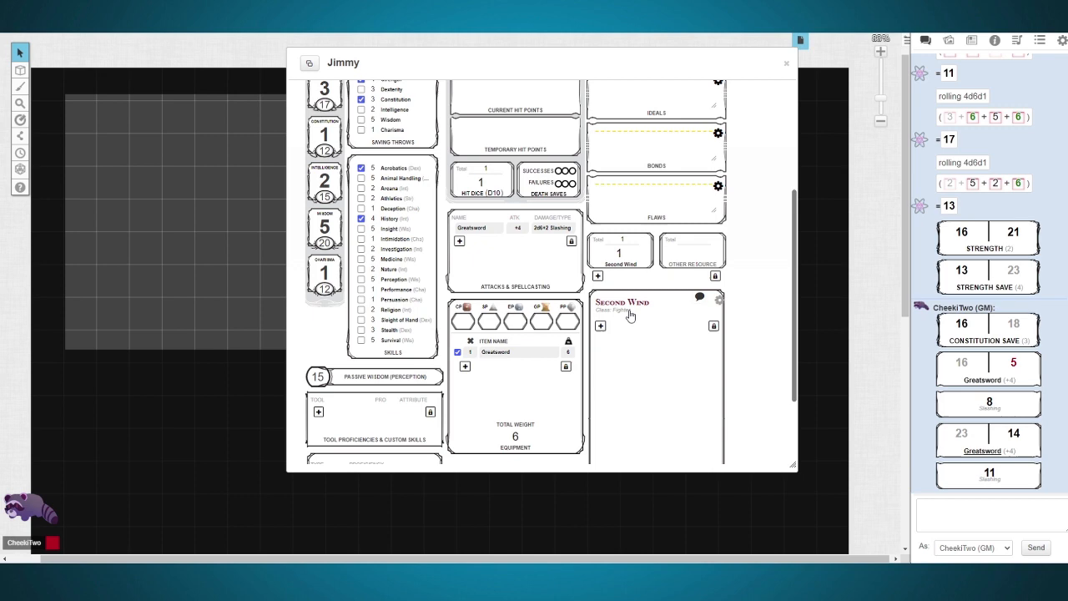
click(699, 297)
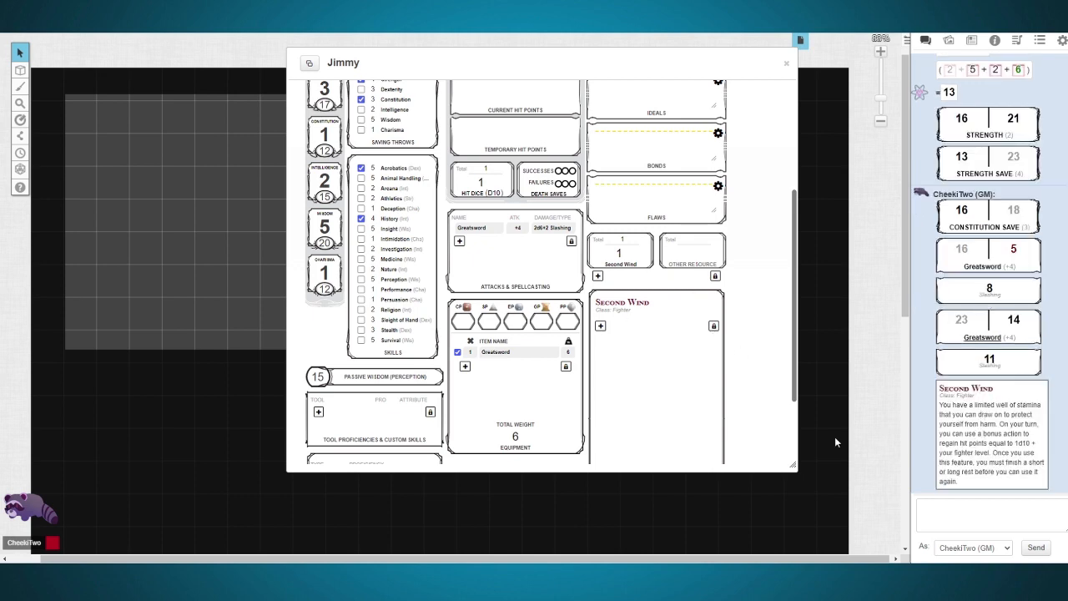
Step: Set the character's armor class to 17 and speed to 30
scroll(486, 212, up, 3)
click(472, 200)
click(759, 307)
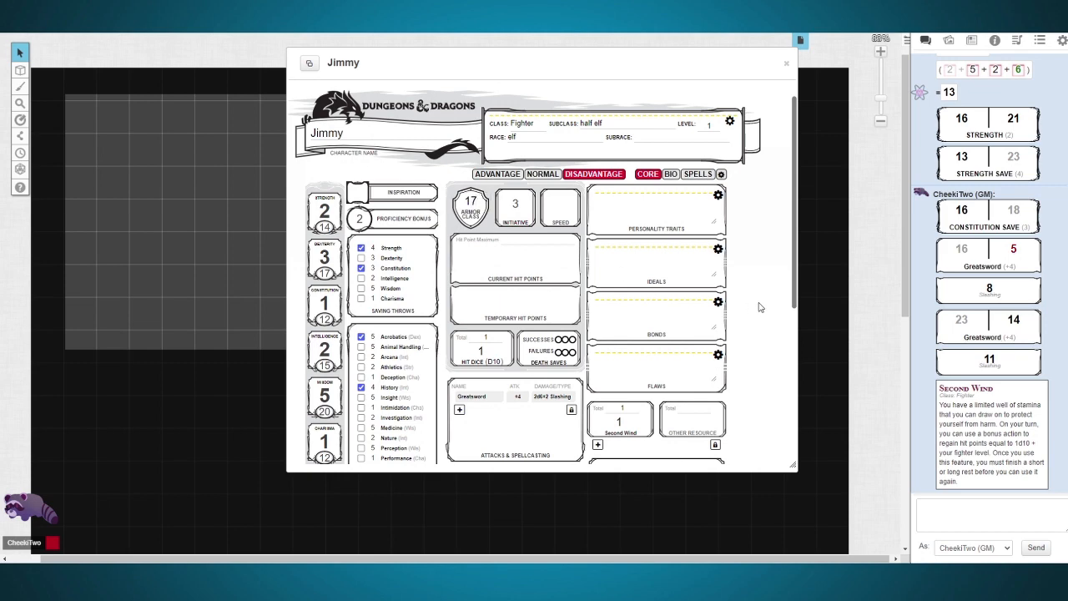
scroll(560, 204, down, 2)
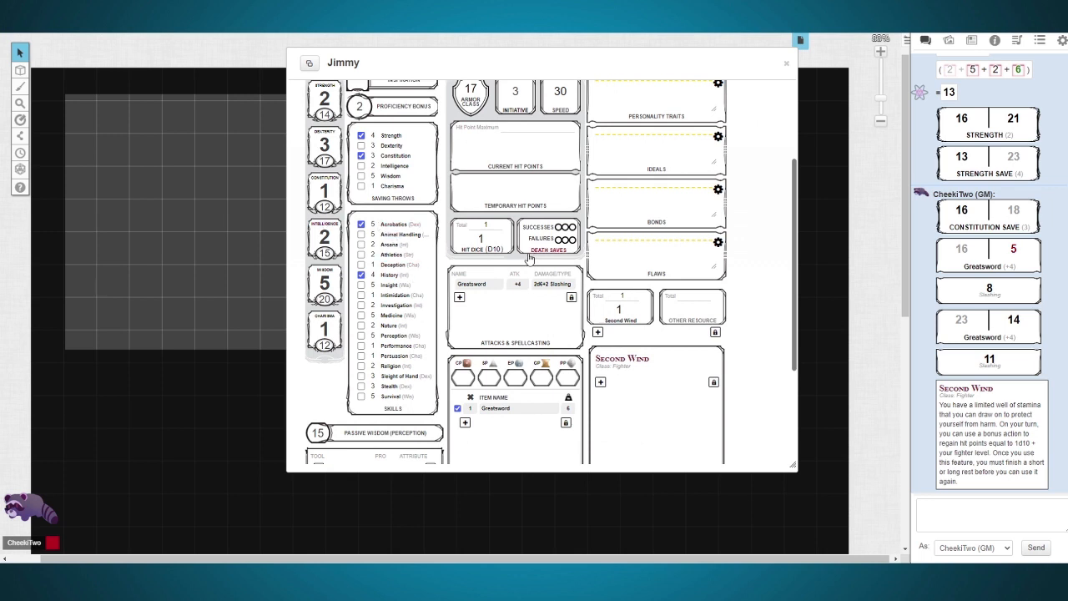
Step: Open the sheet's spells page, search the compendium for "fire", and add the Fire Bolt cantrip to it
scroll(620, 238, up, 3)
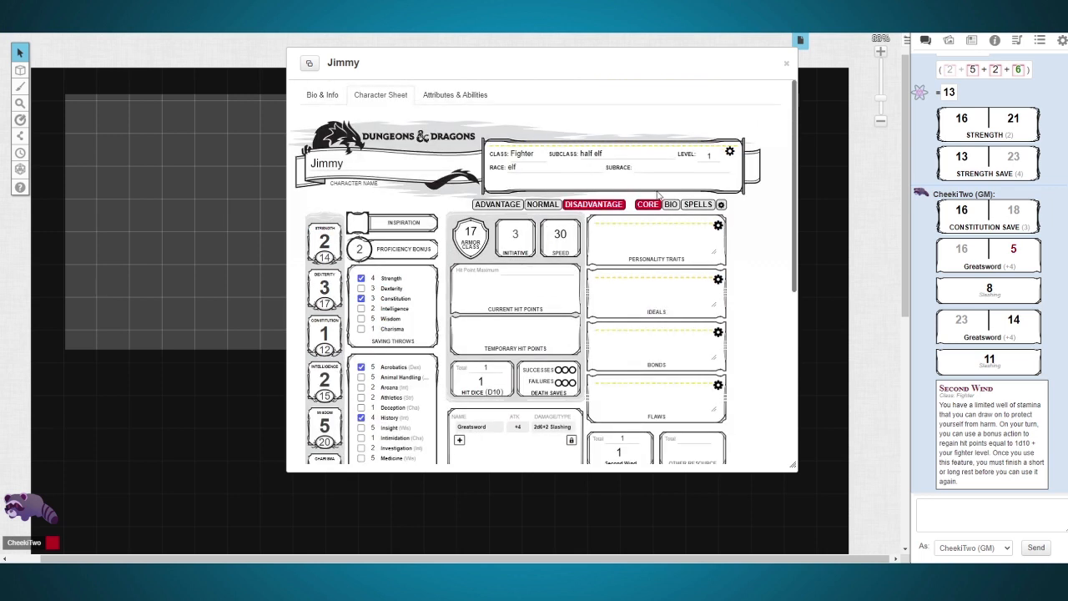
click(692, 204)
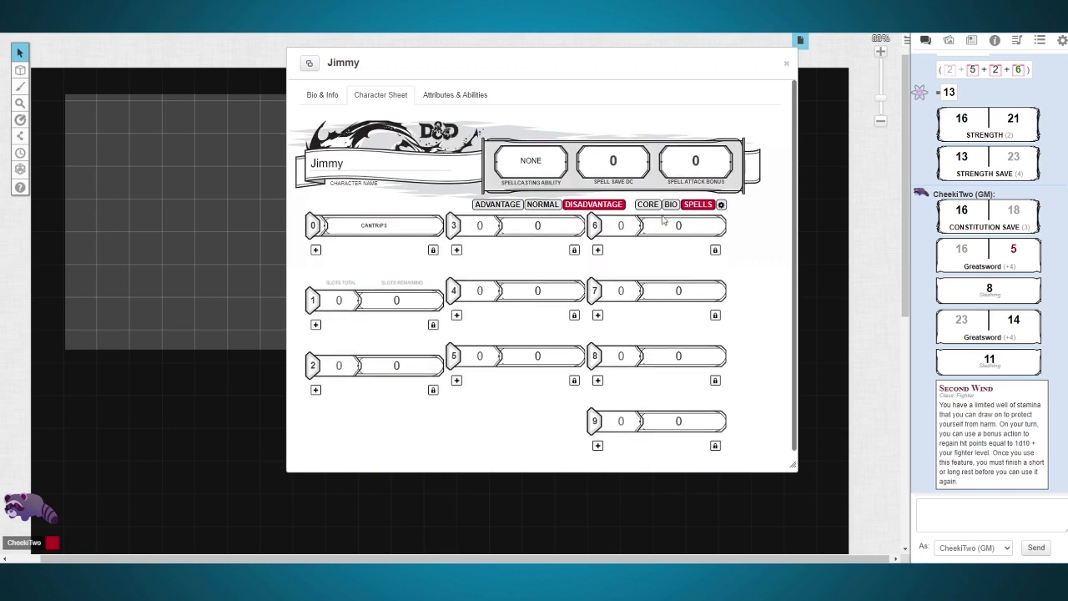
click(994, 40)
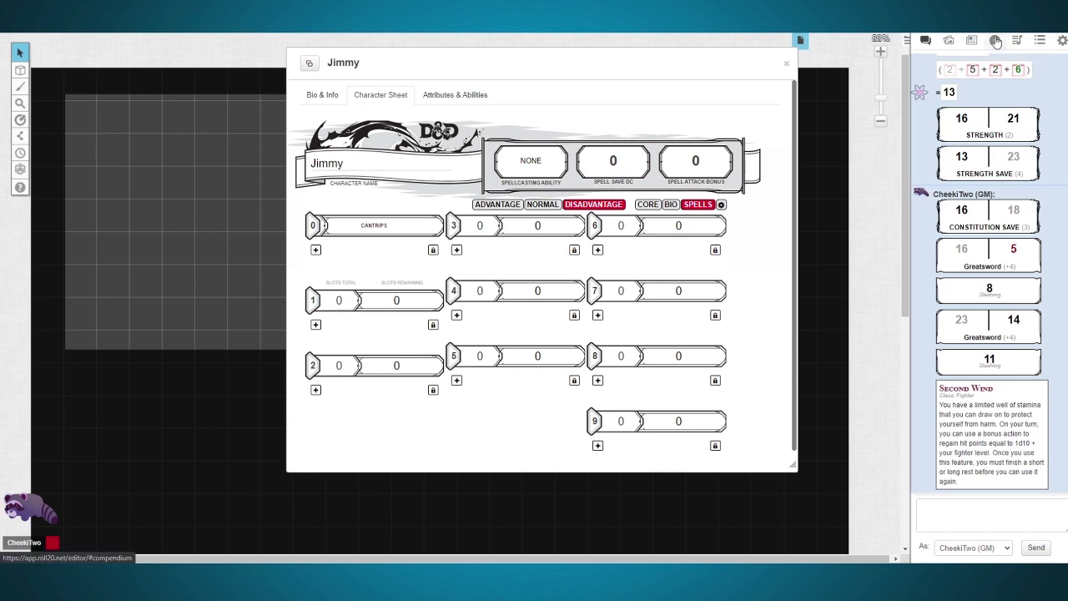
double_click(981, 80)
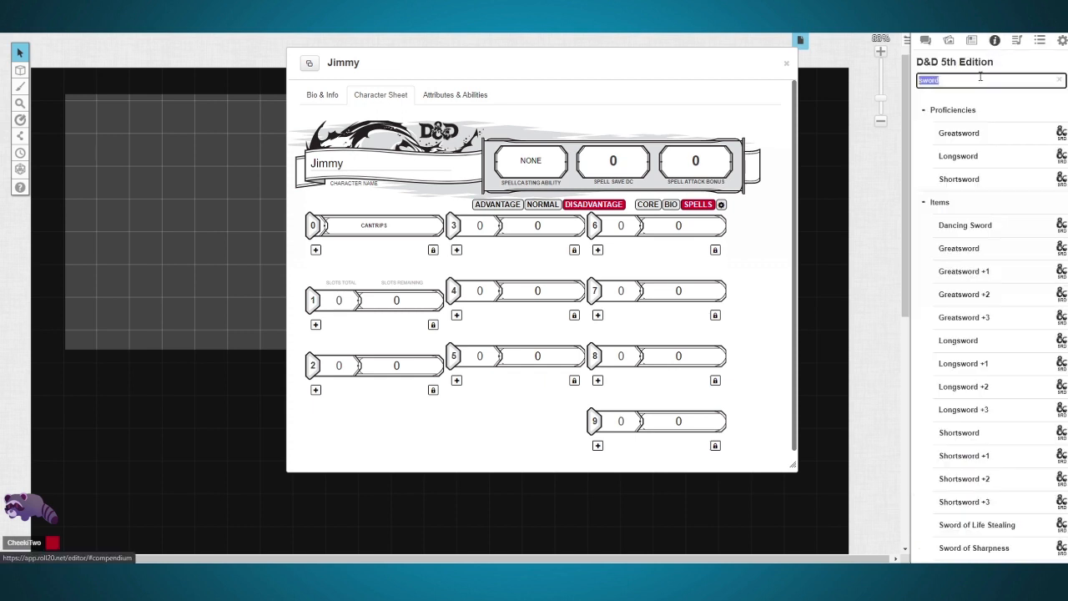
key(BackSpace)
text(fire)
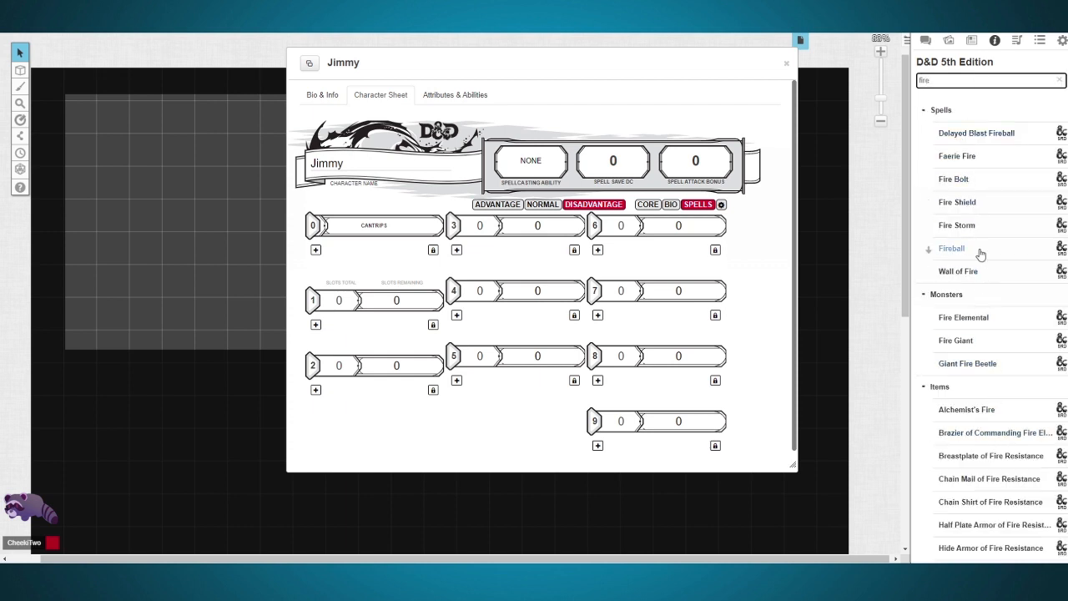
drag(958, 179, 754, 257)
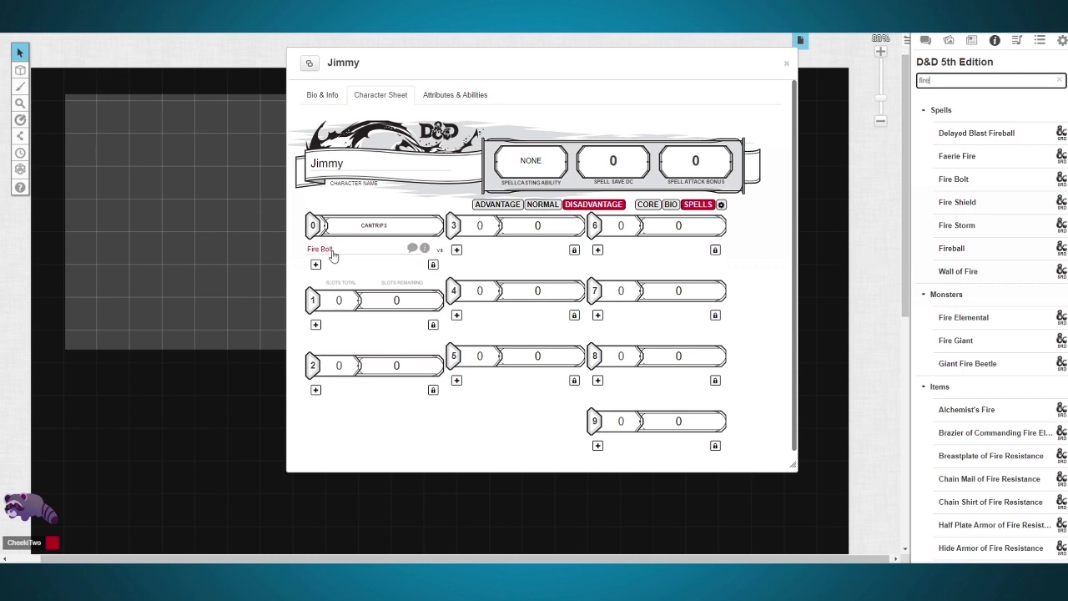
Step: Roll Fire Bolt and its damage in the chat, and set the spellcasting ability to Wisdom
click(332, 256)
click(924, 40)
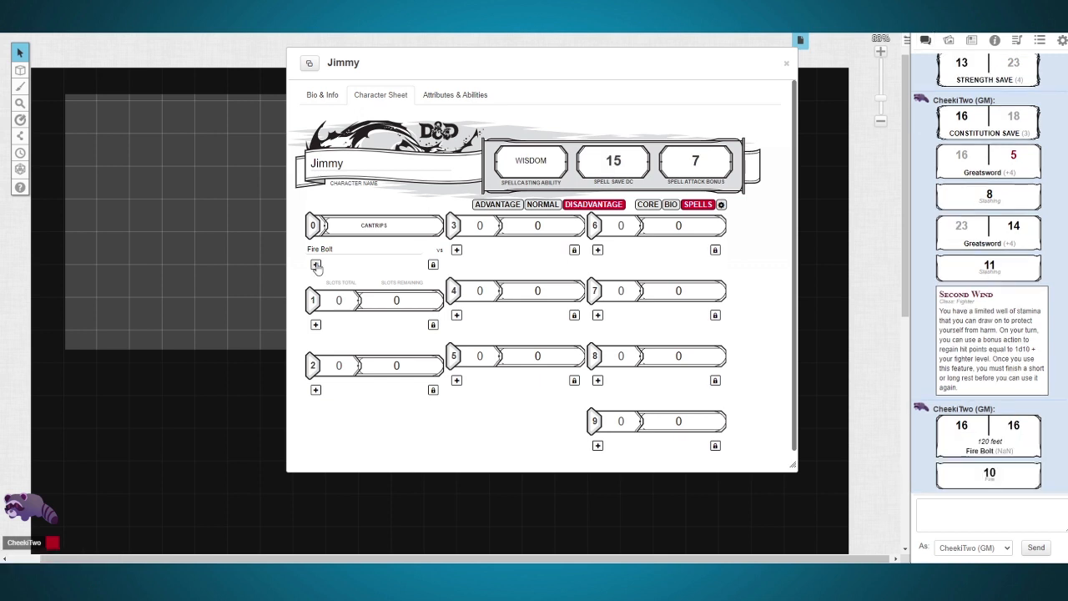
Step: Add a blank cantrip to the spells page, set its output to Attack, and look through its damage and description fields
click(316, 264)
click(347, 284)
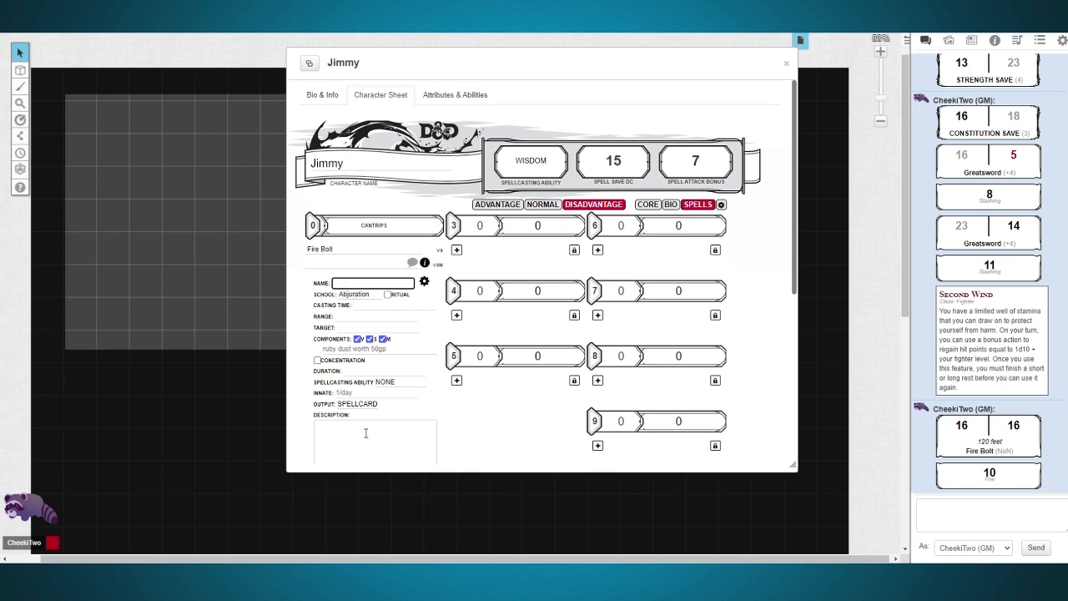
scroll(367, 427, down, 2)
click(356, 237)
click(357, 253)
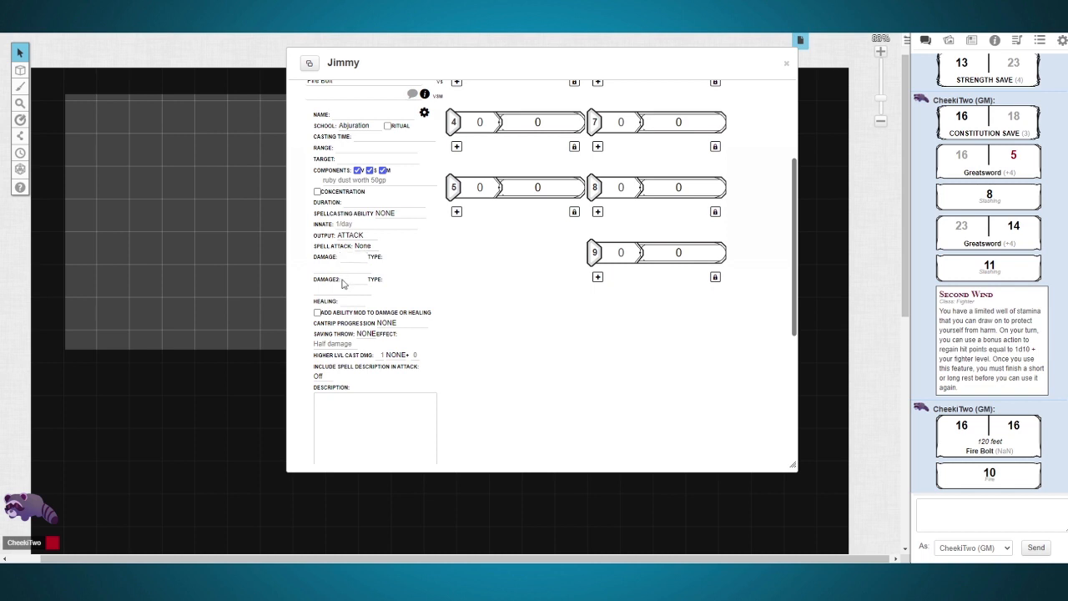
click(342, 268)
scroll(361, 405, down, 1)
click(357, 327)
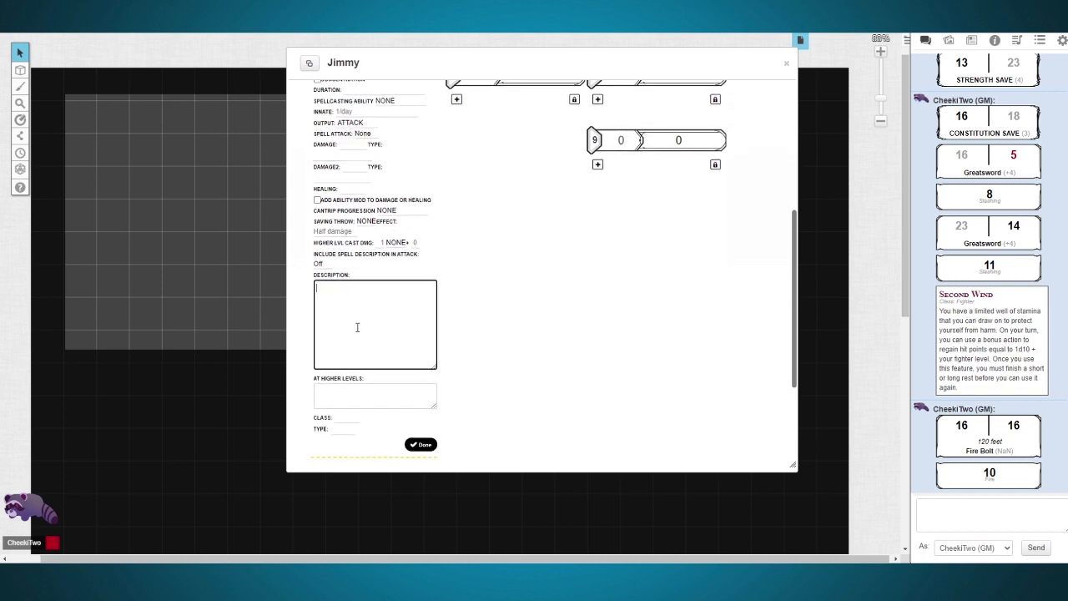
scroll(357, 327, up, 2)
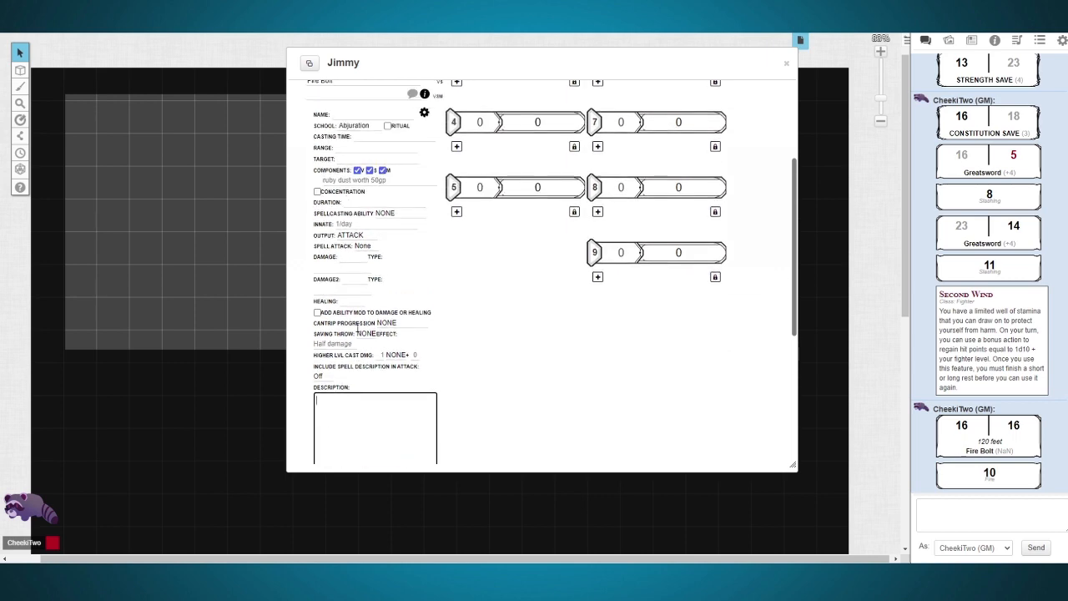
click(424, 112)
Step: Return to the sheet's core page and add an equipment item named "Flame tongue Greatsword"
scroll(424, 112, up, 2)
click(645, 150)
scroll(470, 387, down, 2)
scroll(470, 387, down, 1)
click(466, 286)
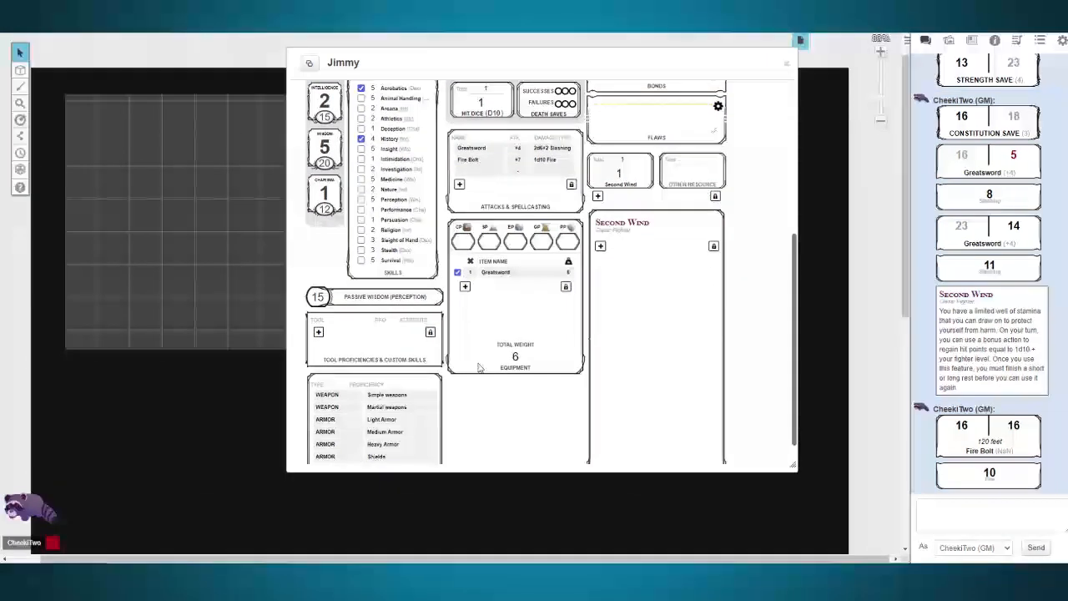
click(495, 287)
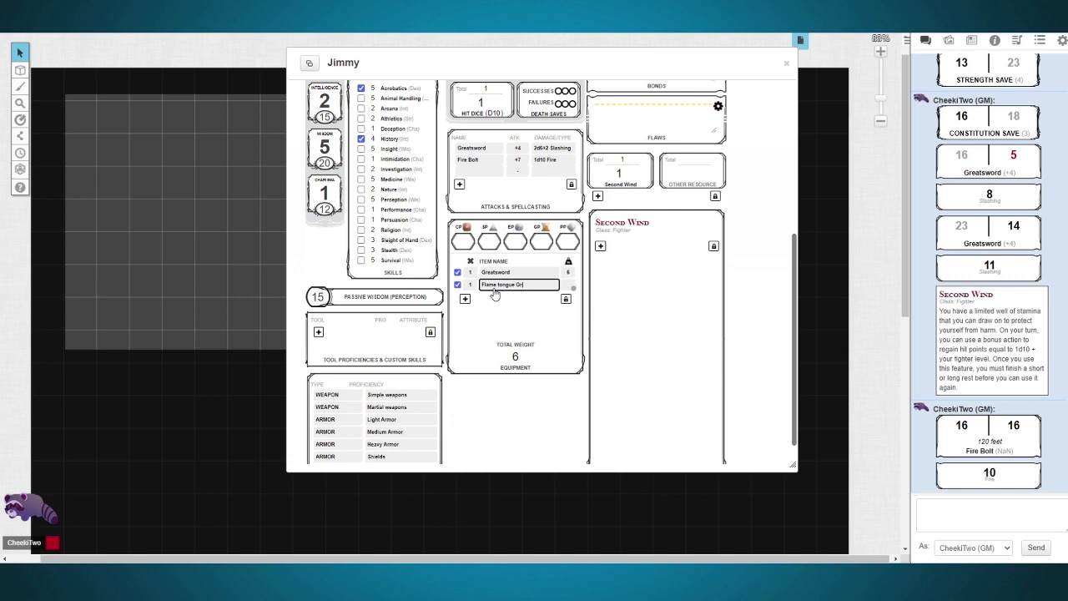
text(Flame tongue Greatsword)
click(551, 396)
Step: Search the compendium for "flame" and try to add the Flame Tongue item to the character sheet
click(993, 40)
double_click(977, 78)
key(BackSpace)
text(flame)
drag(960, 276, 644, 410)
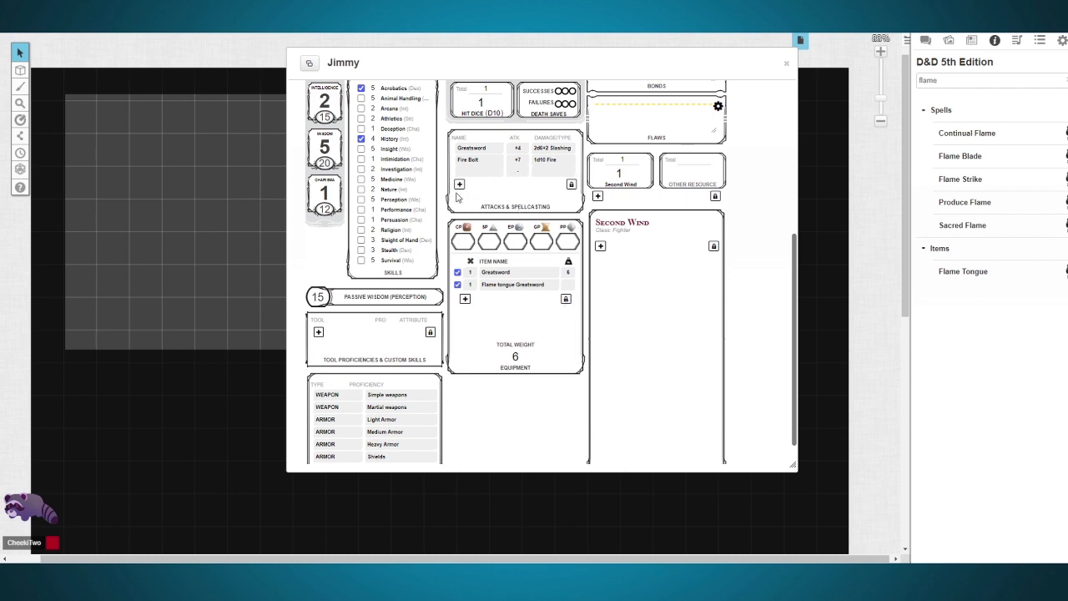
Step: Unlock the attacks list, move Greatsword below Fire Bolt, and lock the list again
click(571, 185)
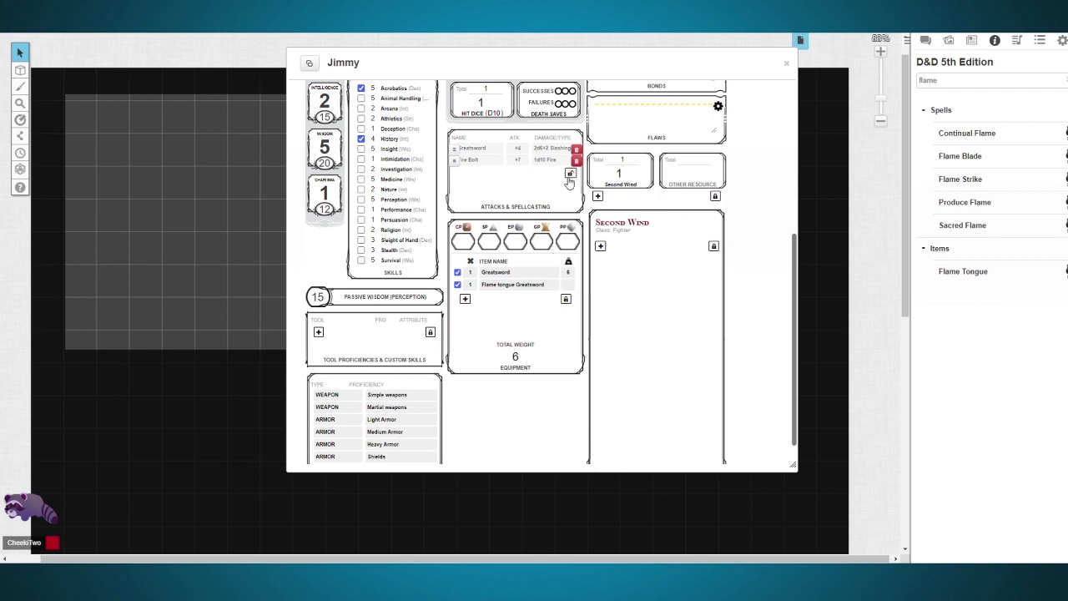
drag(455, 148, 455, 163)
click(571, 173)
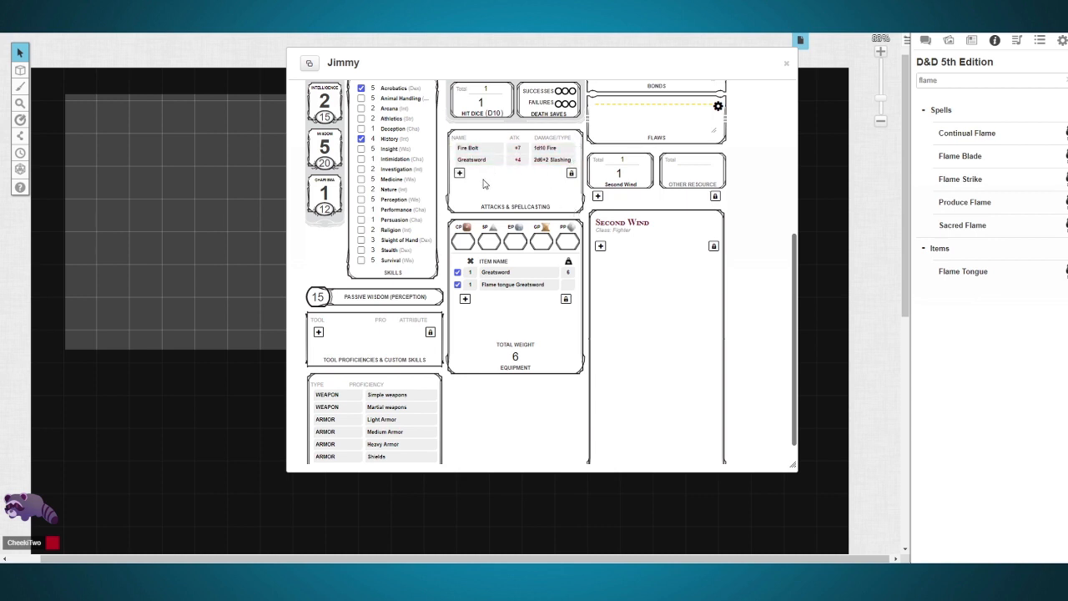
Step: Add the feature Action Surge with source Class, source type "lv 2 fighter" and the description "Another action K thanks"
click(459, 173)
click(603, 227)
click(645, 243)
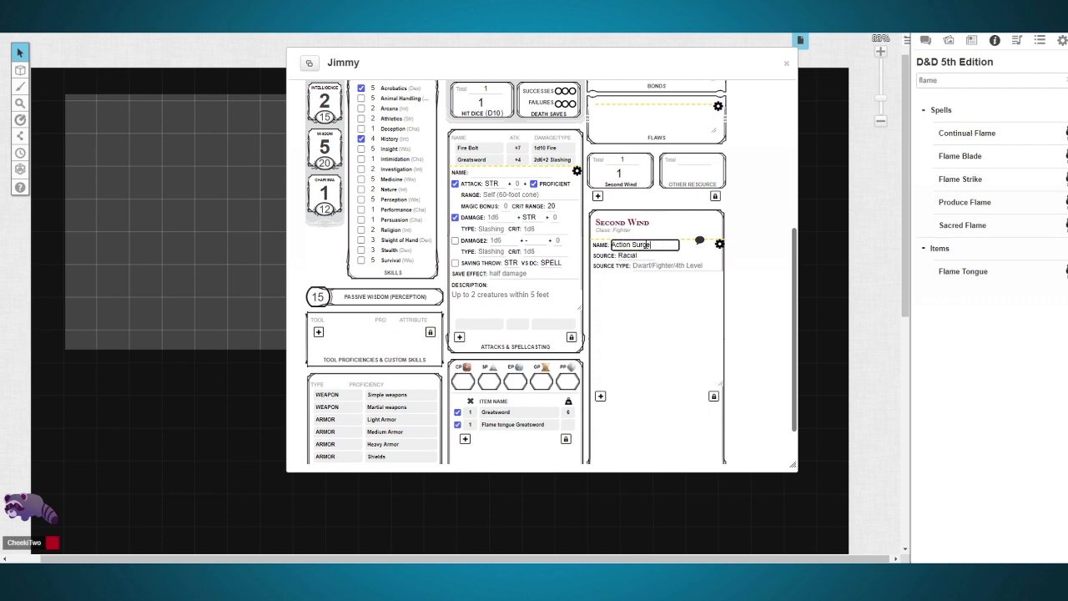
click(665, 293)
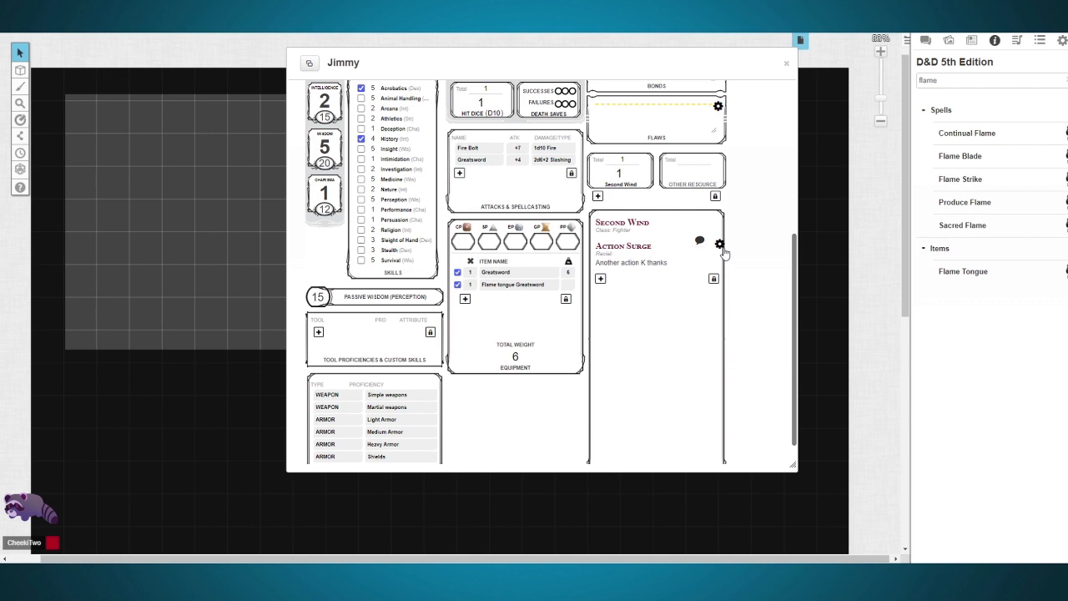
click(721, 247)
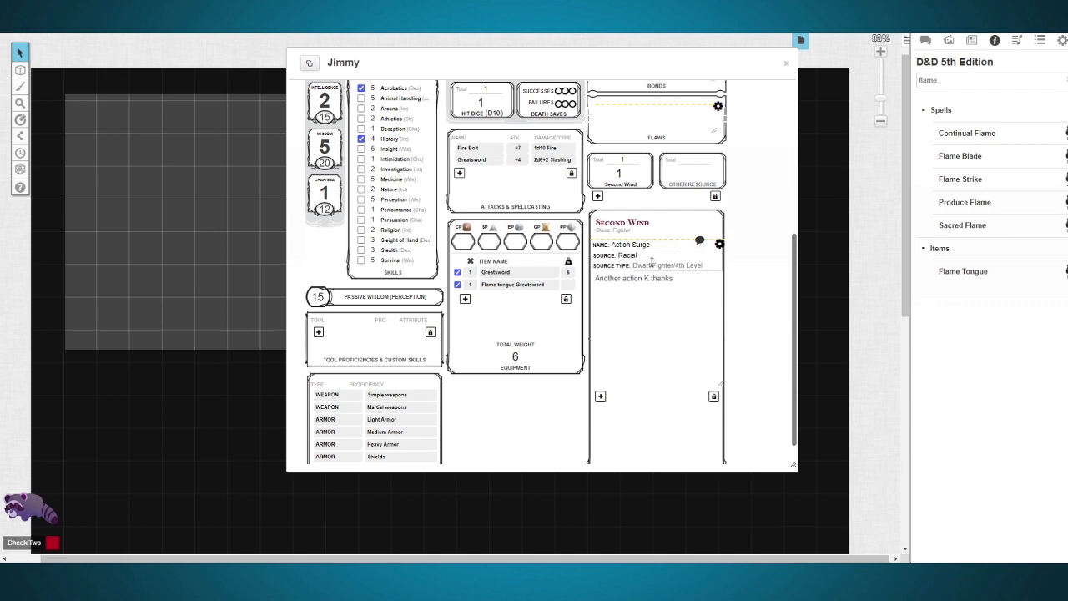
click(636, 258)
click(626, 273)
click(652, 266)
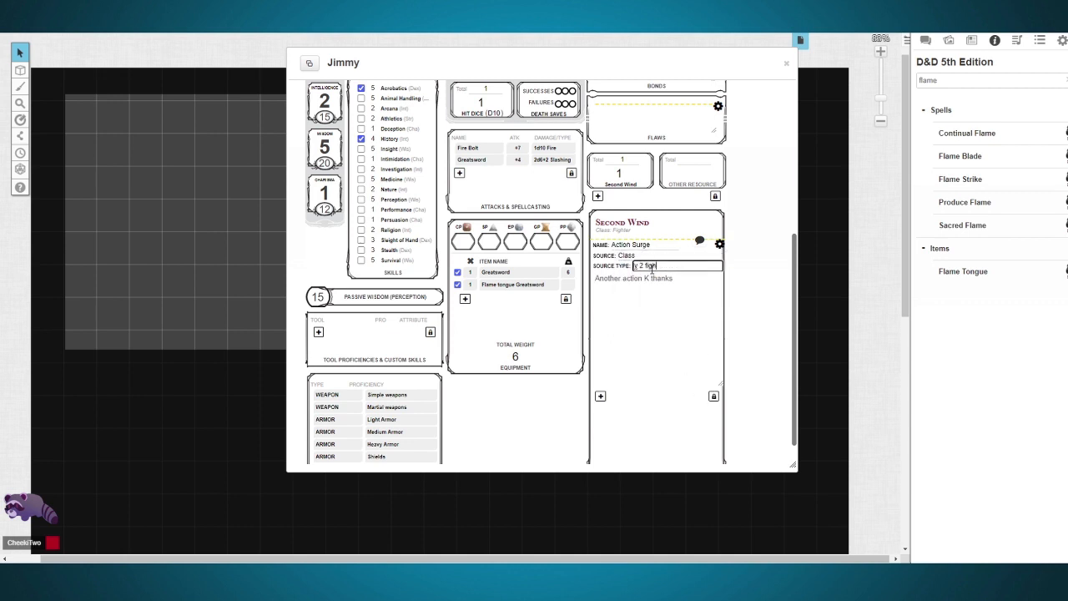
click(735, 274)
Step: Set the character's level to 2
scroll(734, 275, up, 5)
drag(712, 156, 679, 190)
text(2)
click(749, 215)
Step: Add an attack named "Flame tongue boy" that uses STR for its attack roll
scroll(584, 233, down, 3)
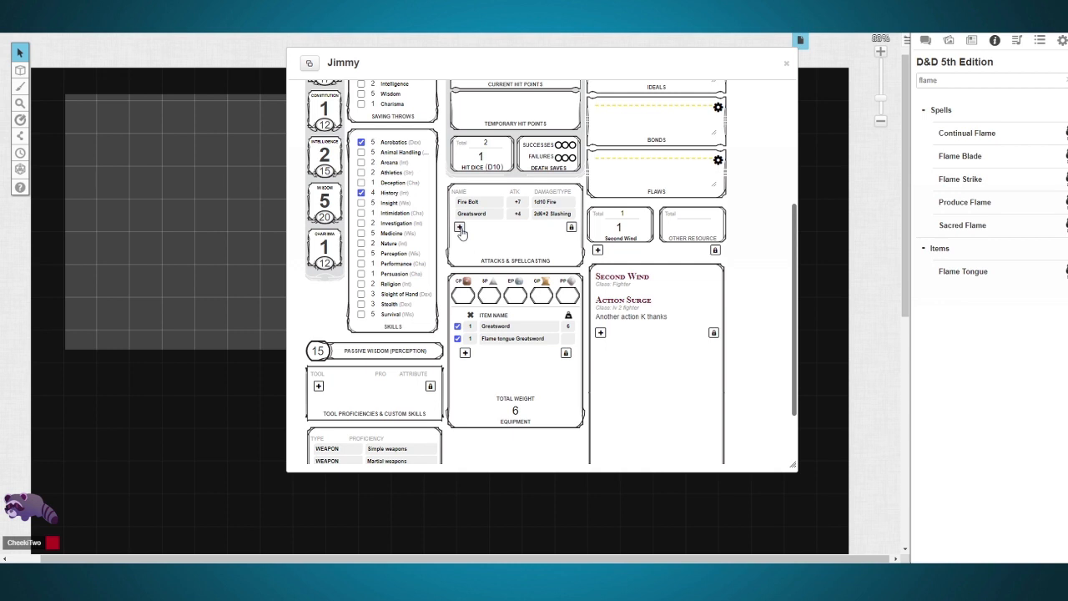
click(459, 227)
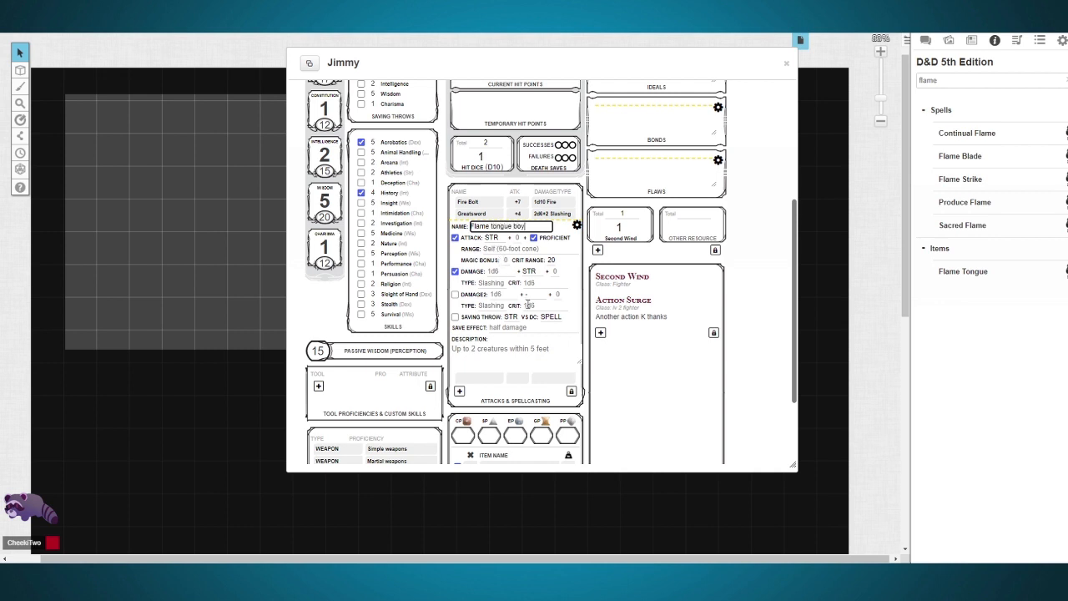
click(492, 239)
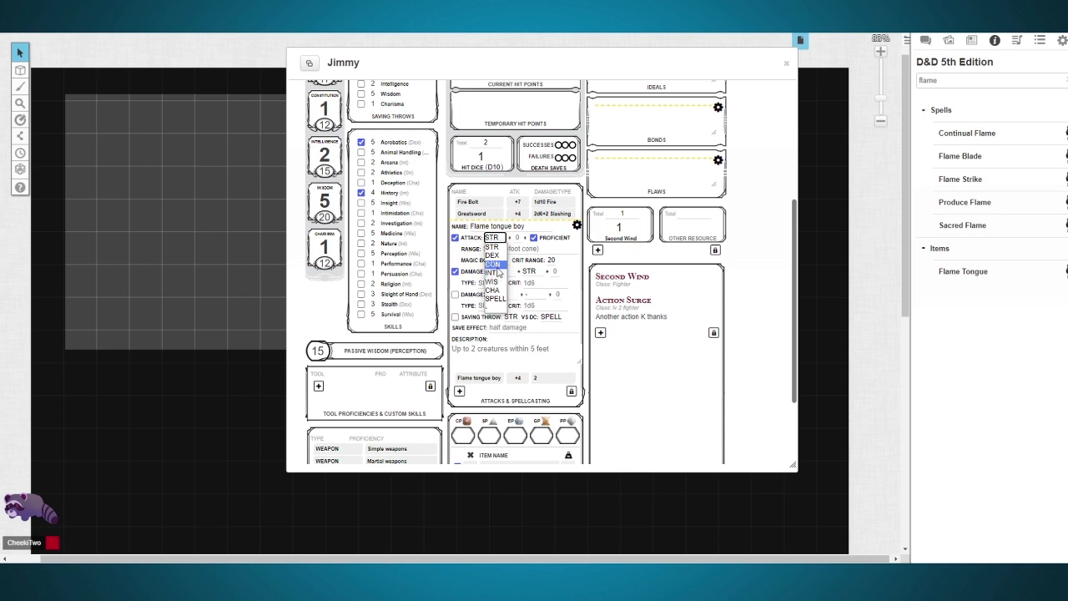
click(492, 247)
Step: Try out an attack modifier of 2, a magic bonus of 1 and a crit range of 19 on the Flame tongue boy attack
click(534, 238)
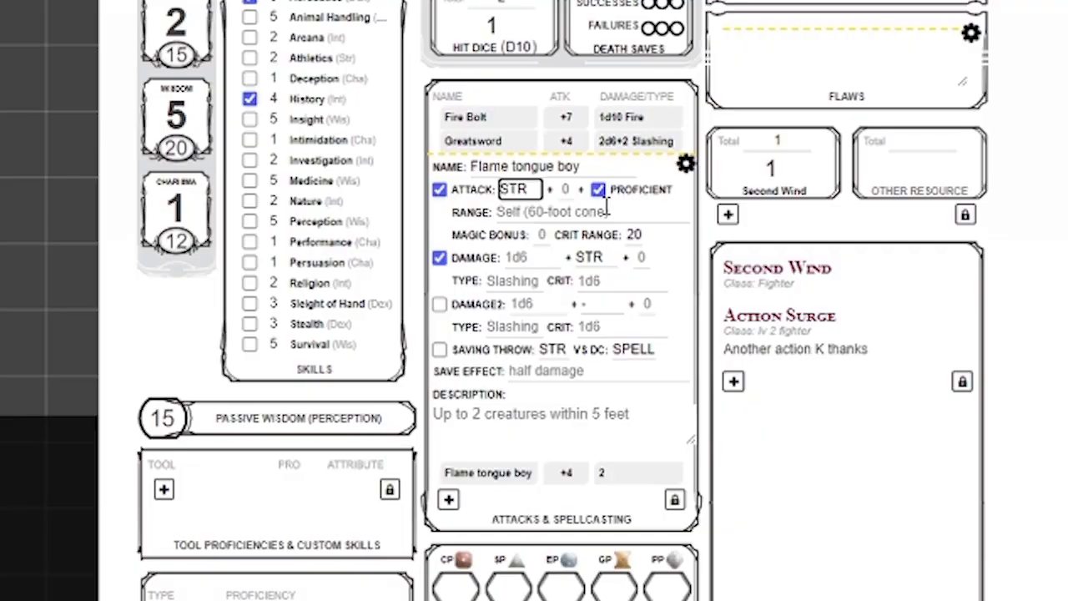
click(600, 190)
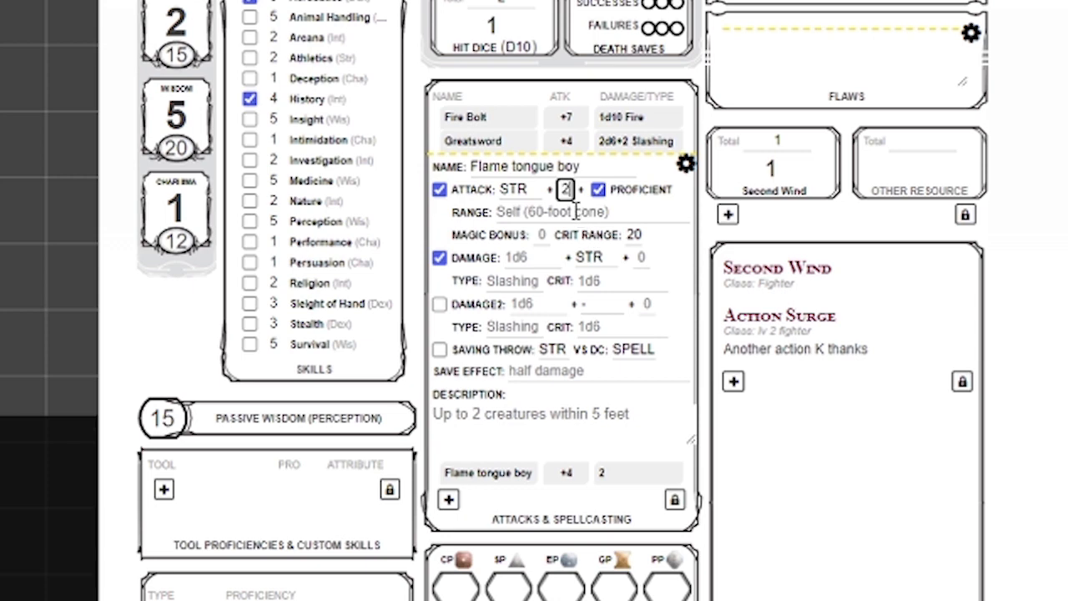
text(2)
click(570, 216)
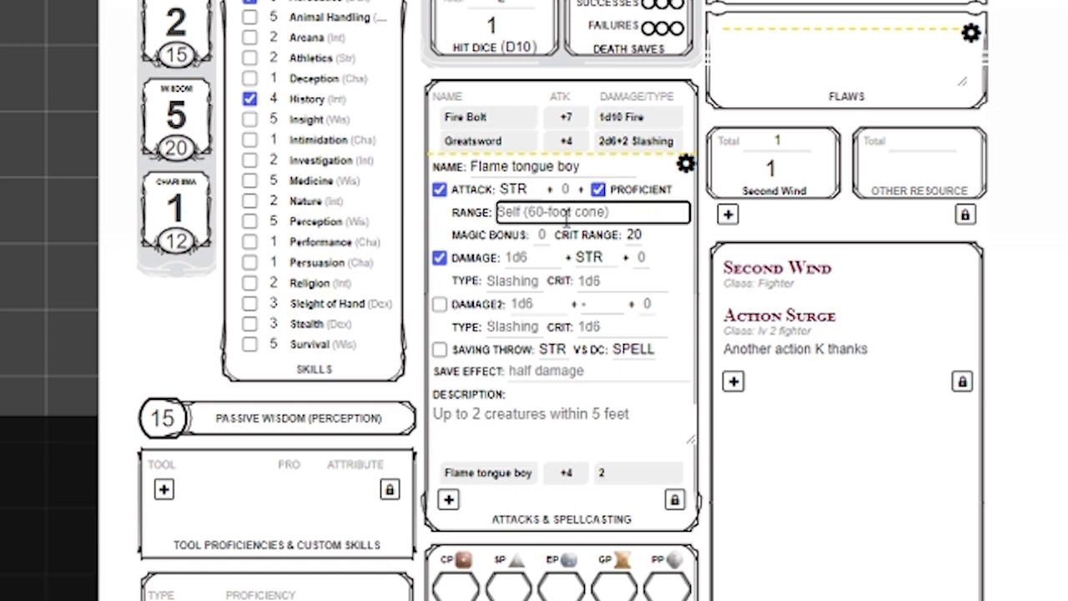
click(543, 234)
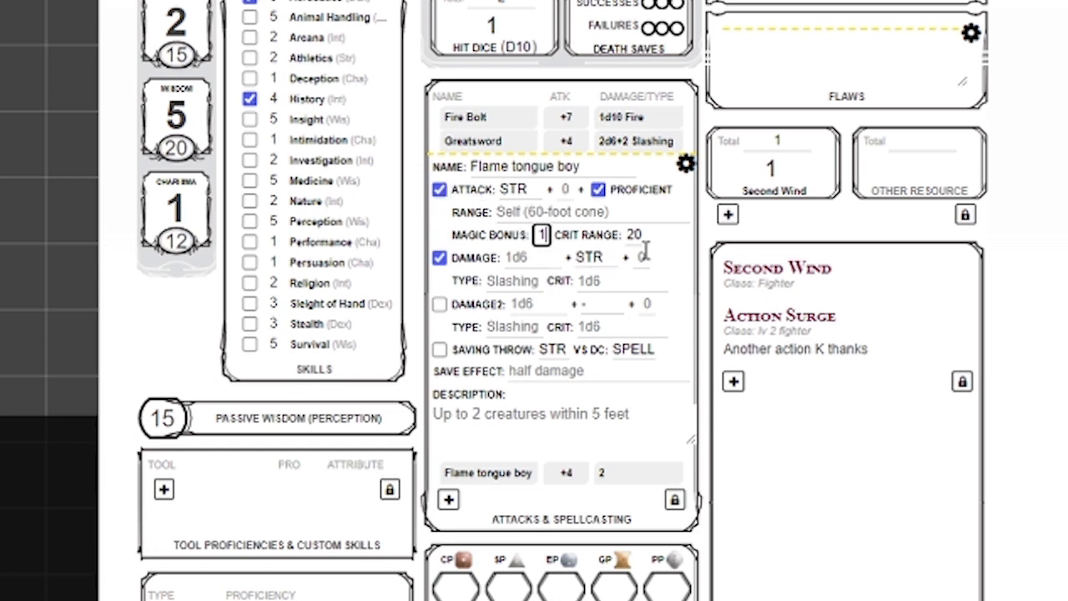
key(BackSpace)
drag(629, 241, 679, 241)
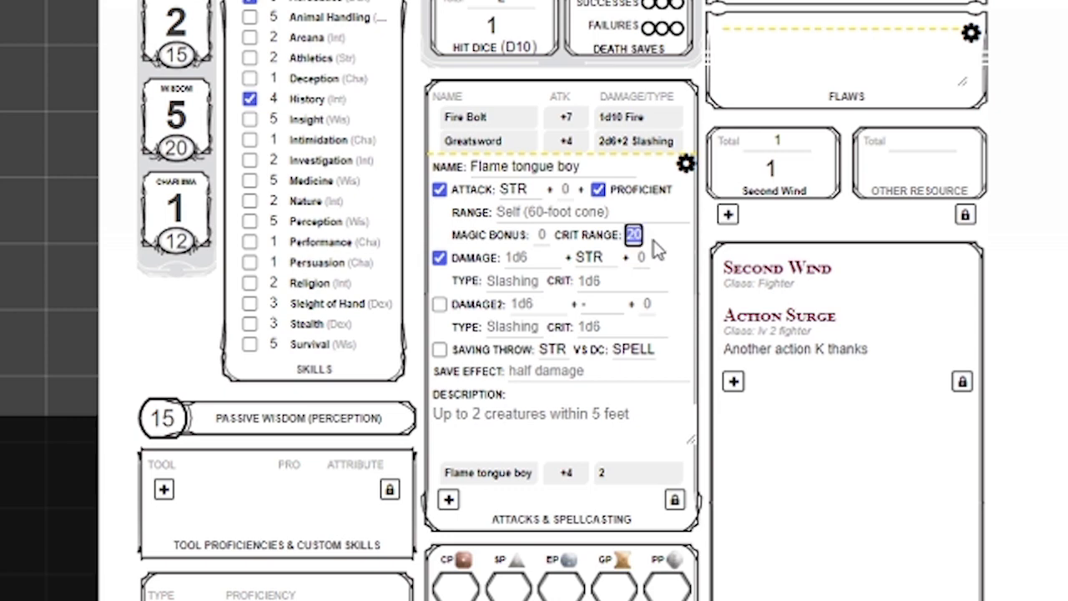
text(19)
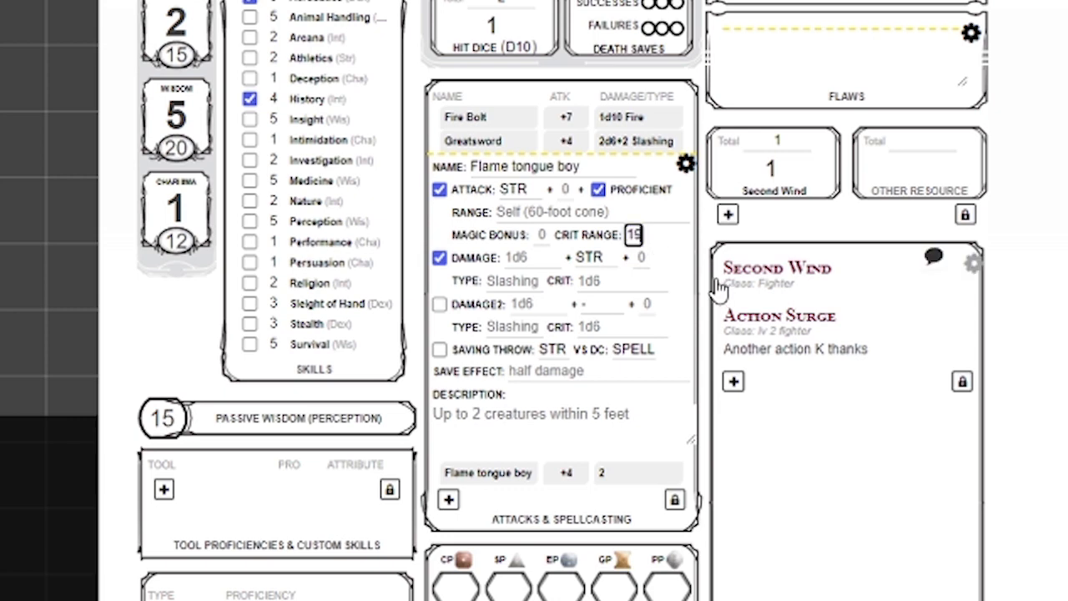
Step: Set the attack's damage to 2d6 with type "slasghing" and its second damage to 2d6 fire
click(532, 258)
text(2)
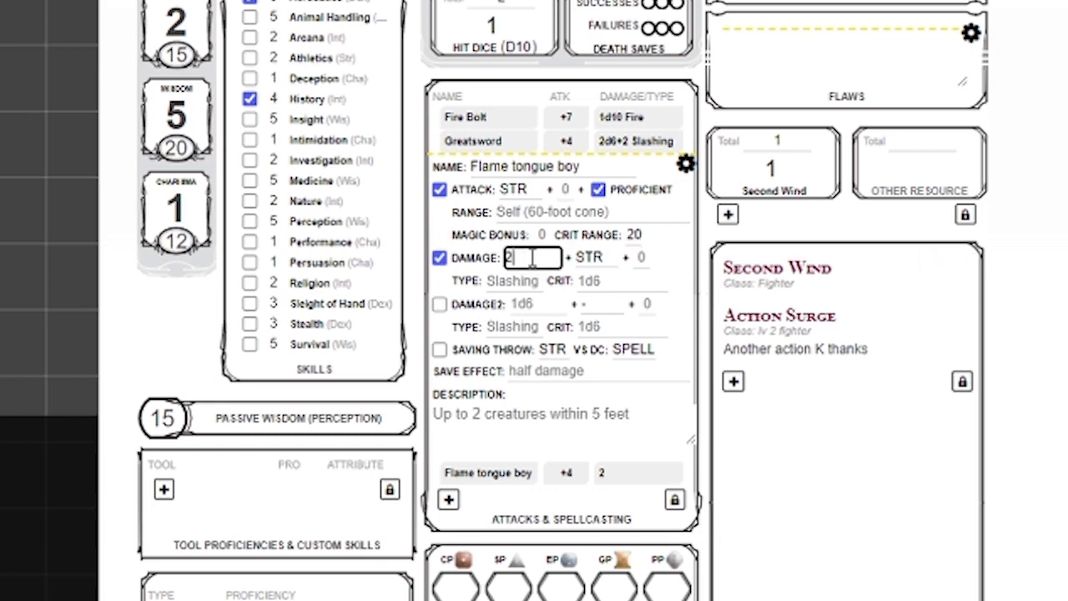
text(d6)
click(523, 280)
text(slasghing)
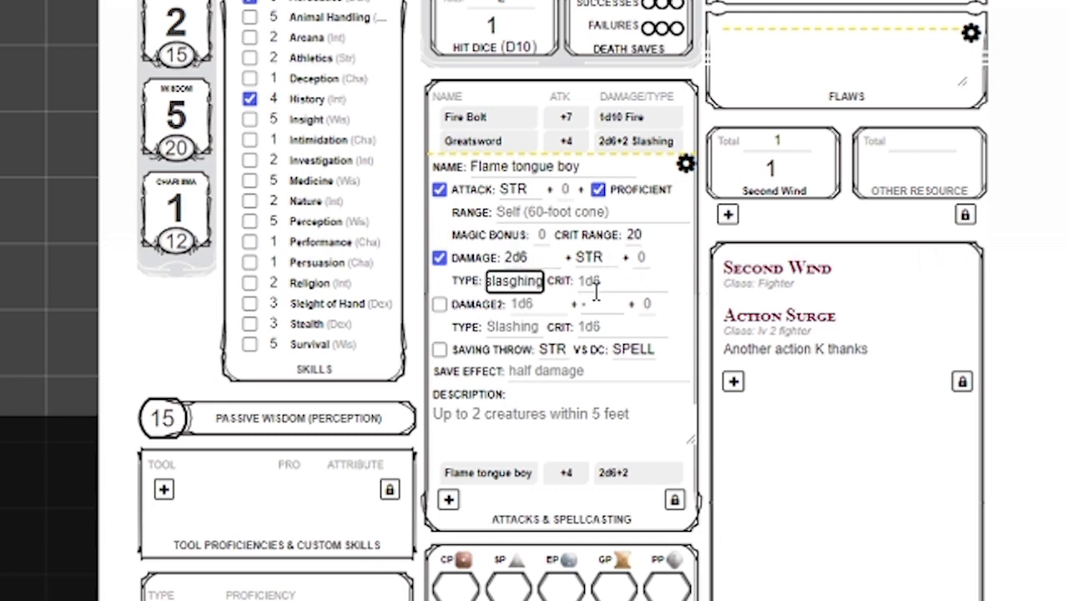
click(526, 304)
text(2d6)
click(528, 328)
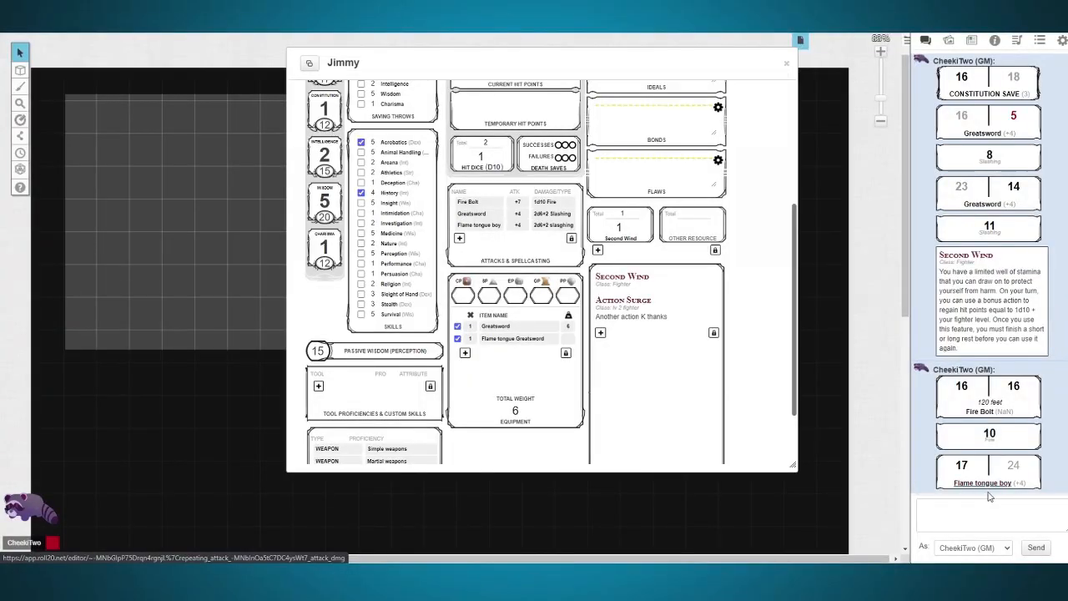
Step: Roll the Flame tongue boy attack's damage in the chat and collapse the Action Surge description on the sheet
click(988, 487)
mouse_move(963, 476)
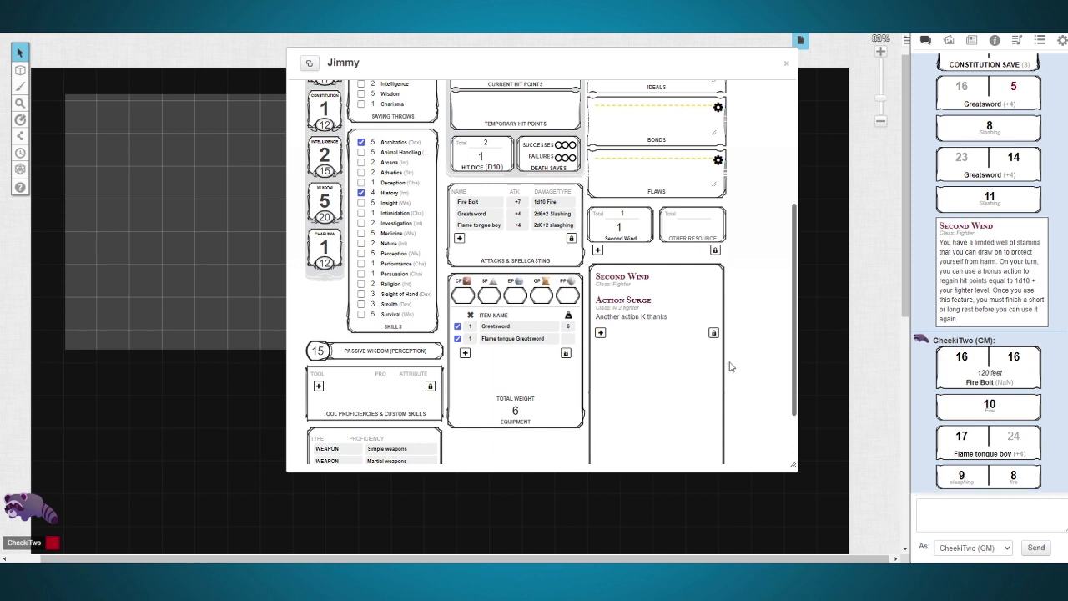
click(682, 317)
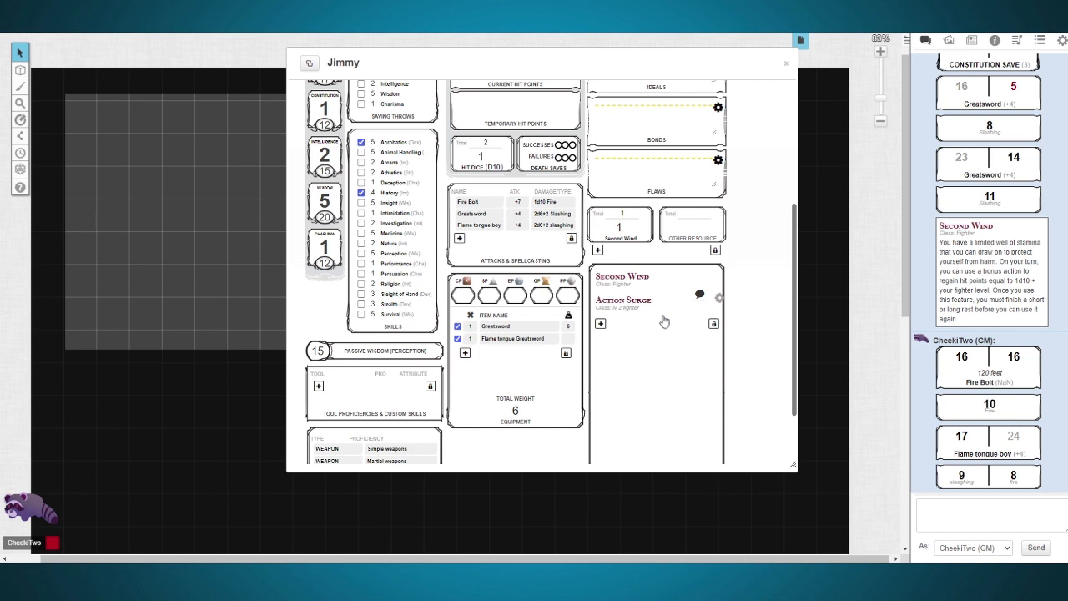
key(Escape)
Step: Create a new character in the journal, name it Goblin, and save it
click(972, 40)
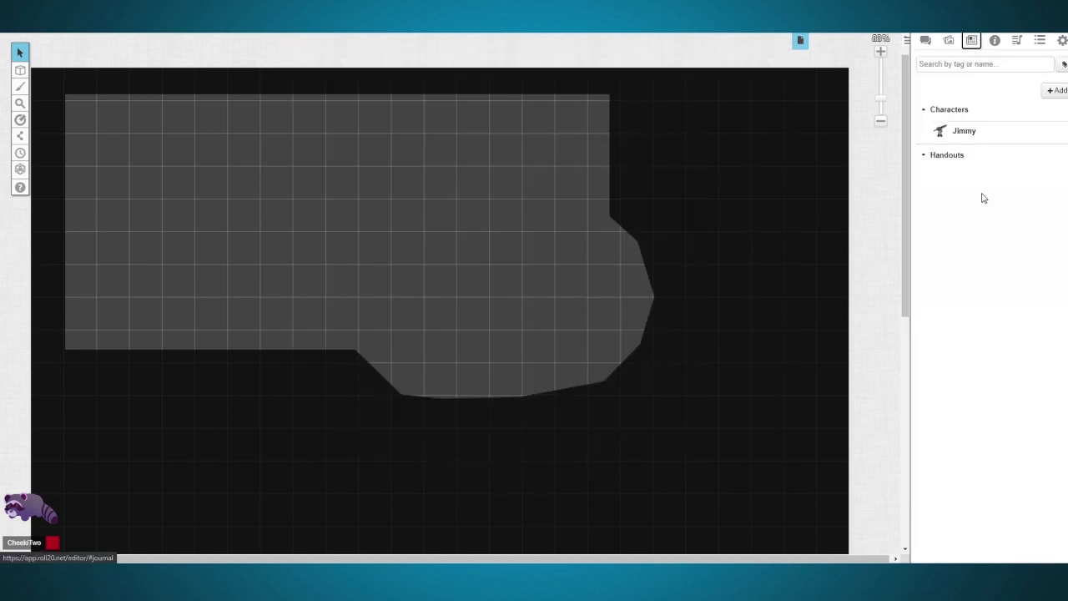
click(1053, 90)
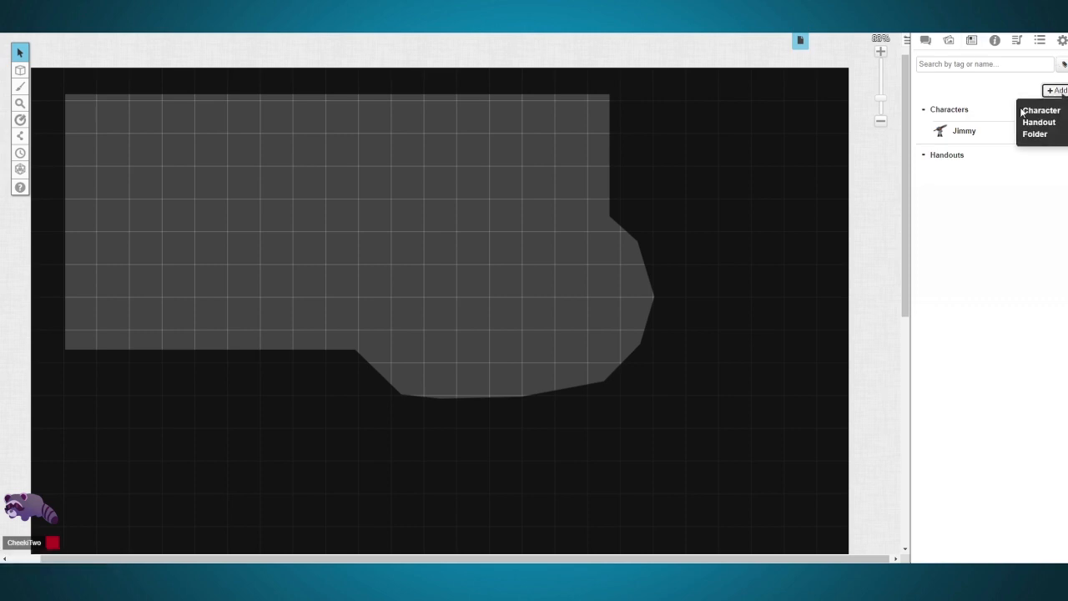
click(1027, 111)
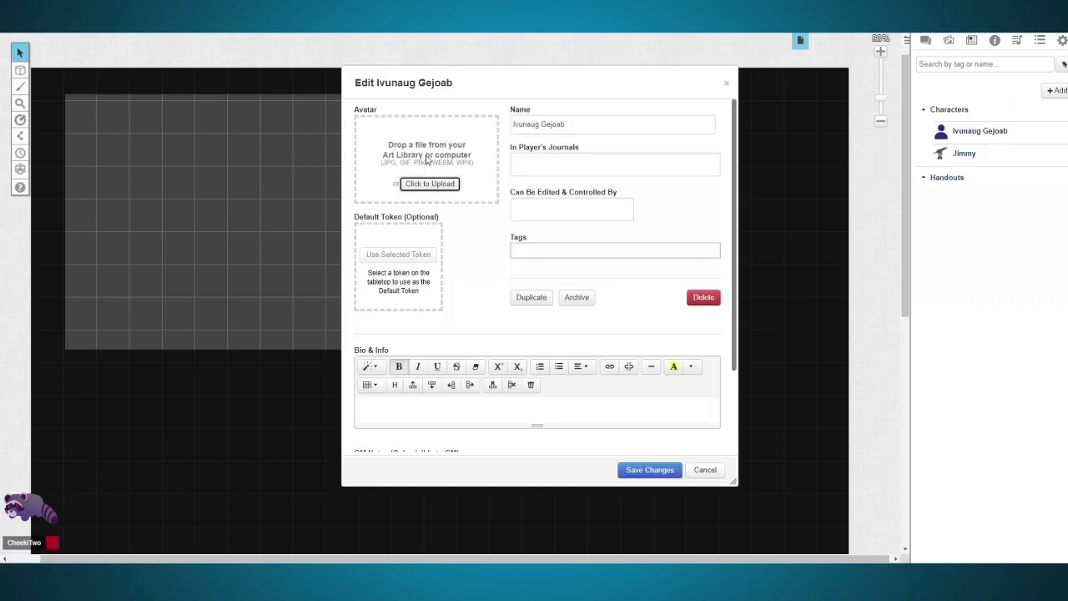
triple_click(574, 126)
text(Goblin)
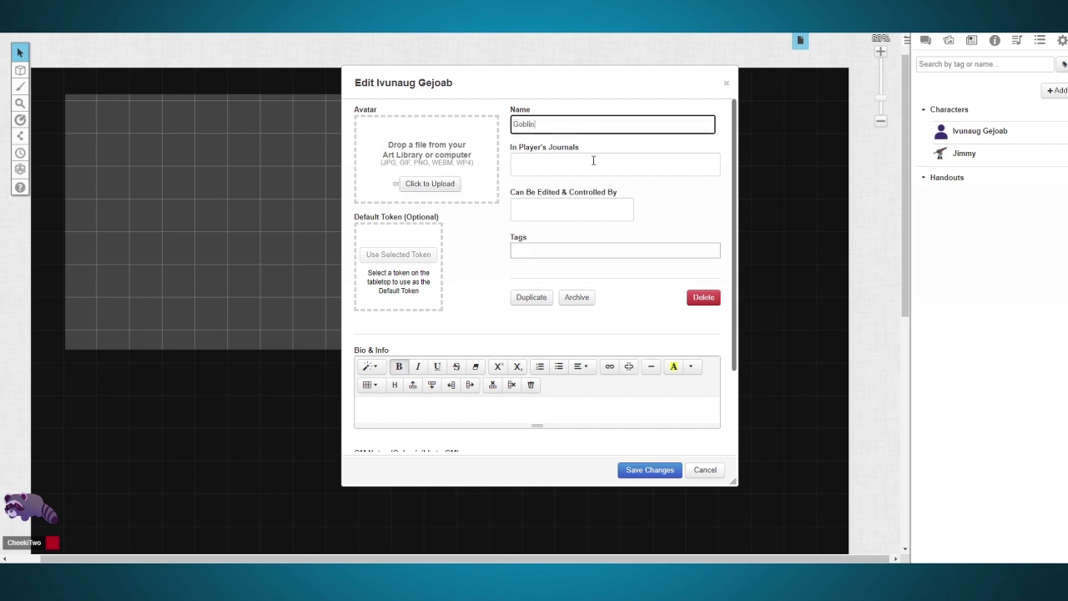
click(653, 470)
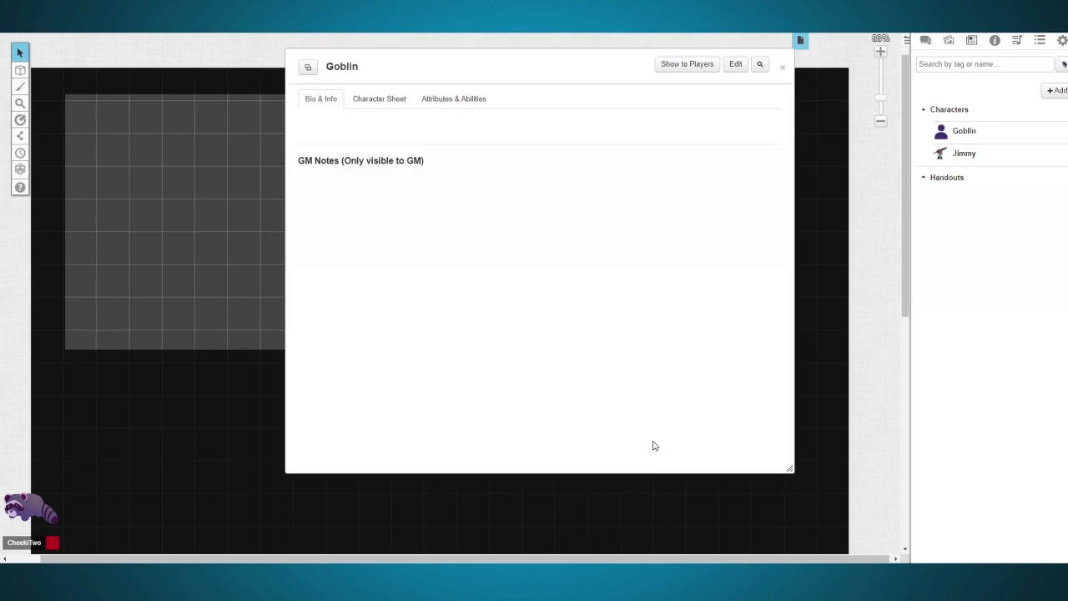
Step: Show the Goblin character to everyone in the game and move its window clear of the page's upper edge
click(694, 74)
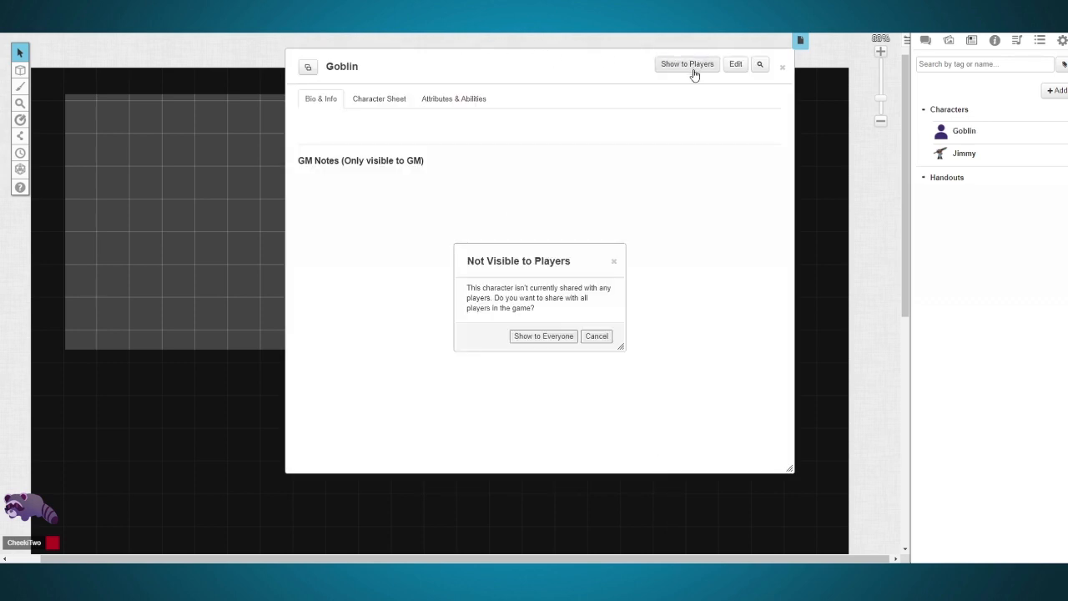
click(560, 340)
drag(505, 77, 481, 115)
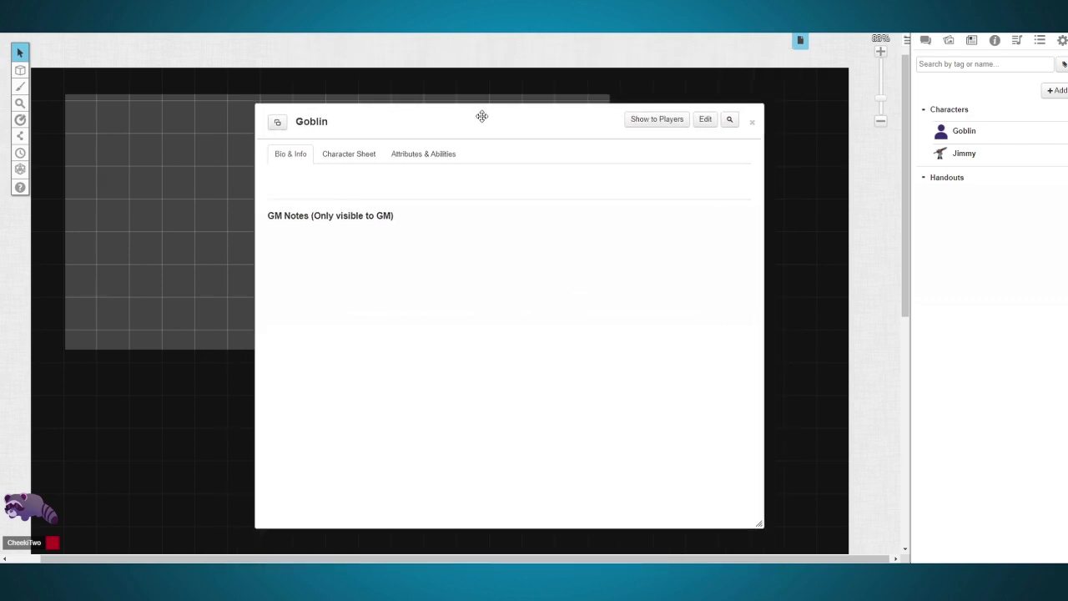
Step: Create the Goblin's character sheet as an NPC and switch from its NPC options to the stat block
click(364, 156)
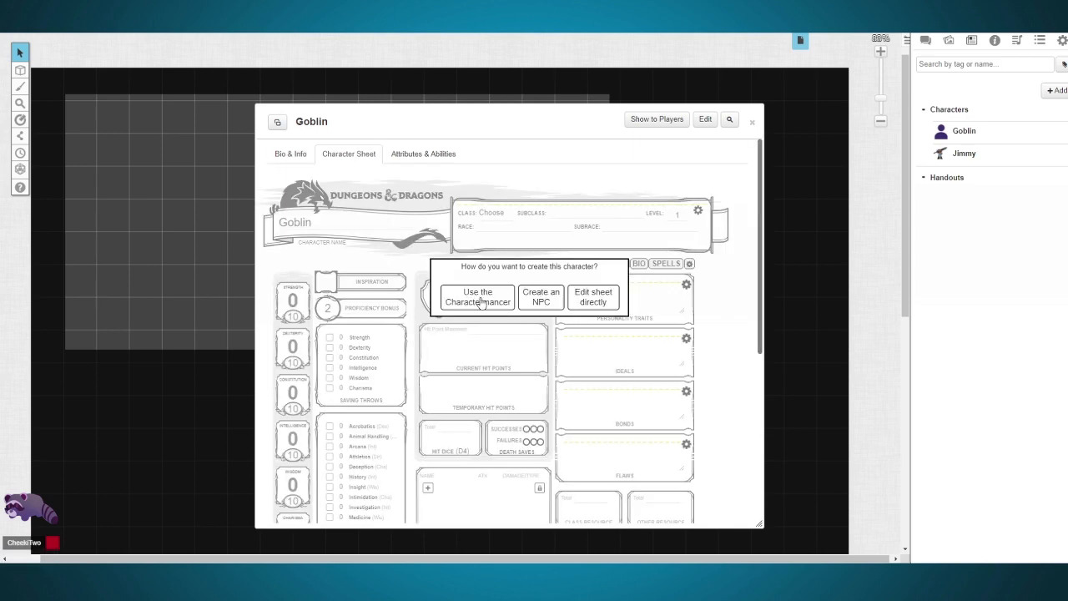
click(550, 306)
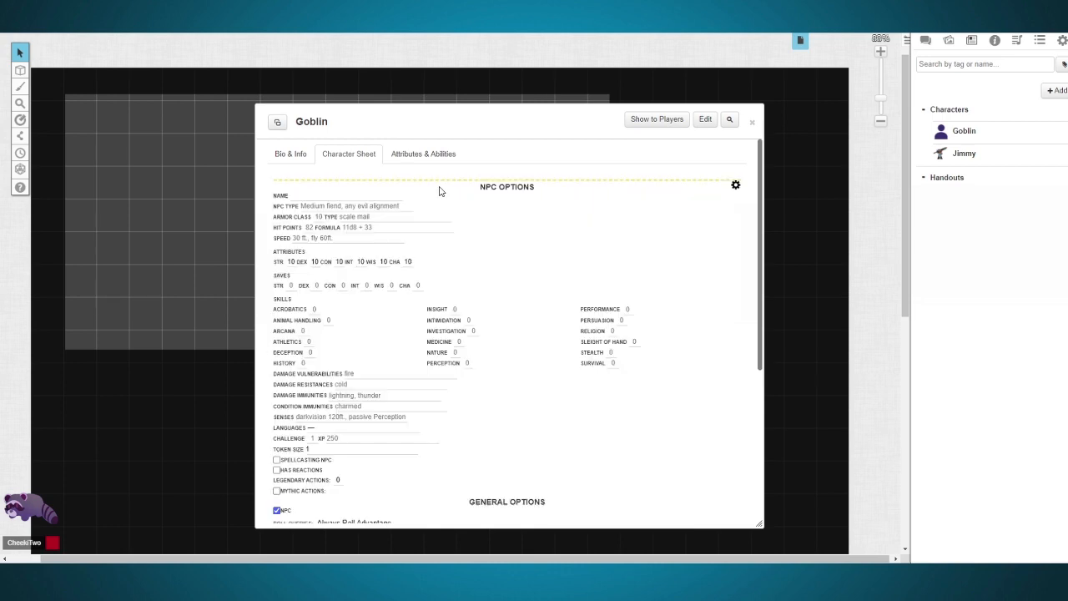
click(738, 185)
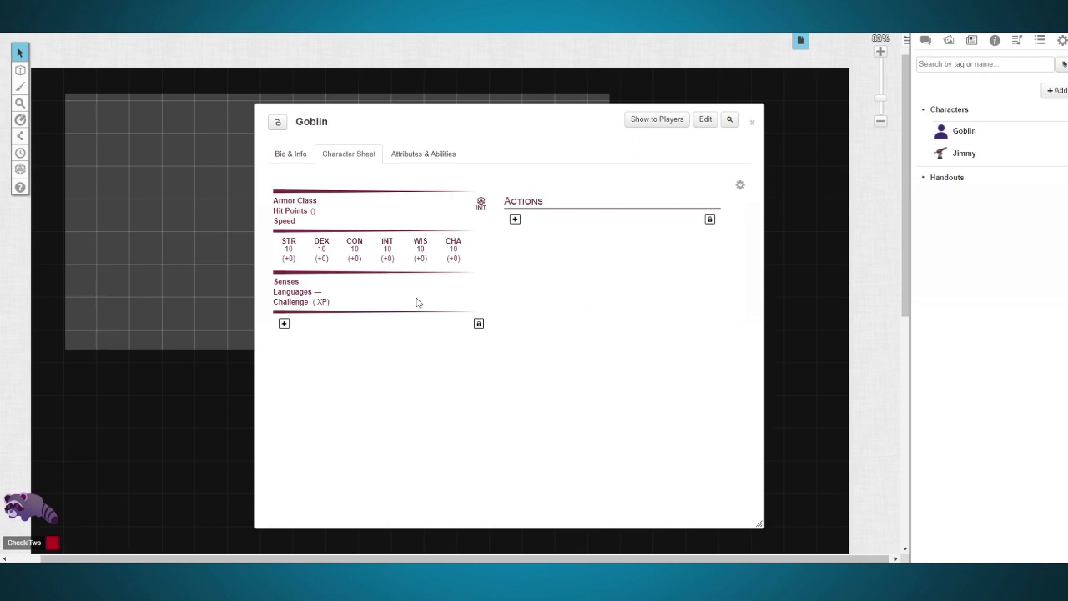
Step: Fill in the NPC options with the name Goblin, type smoll guy, armor class 14 and armor type leather
click(740, 186)
click(379, 195)
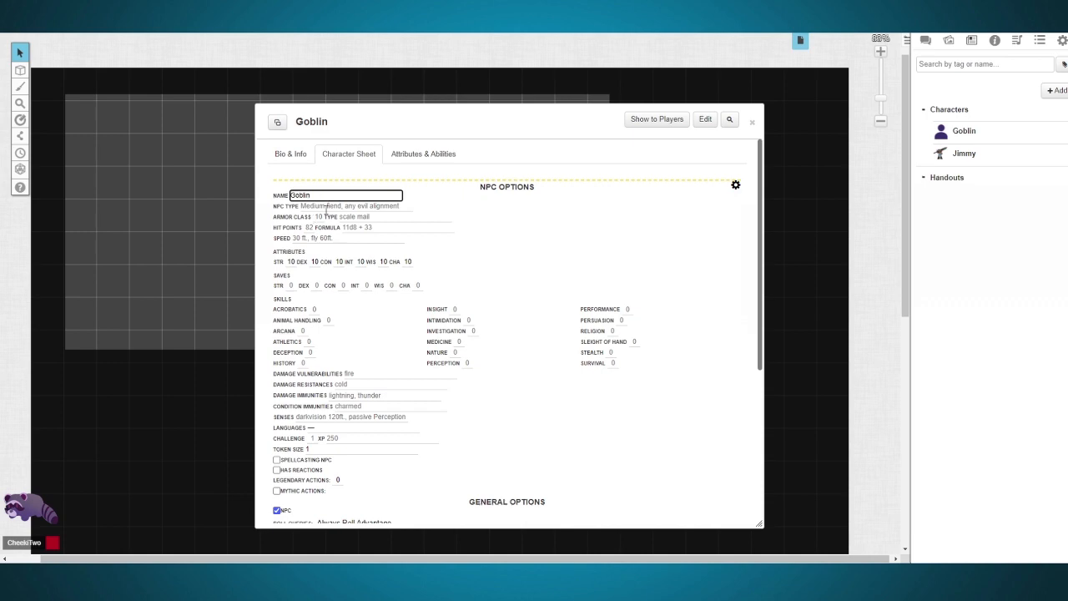
click(322, 206)
text(S)
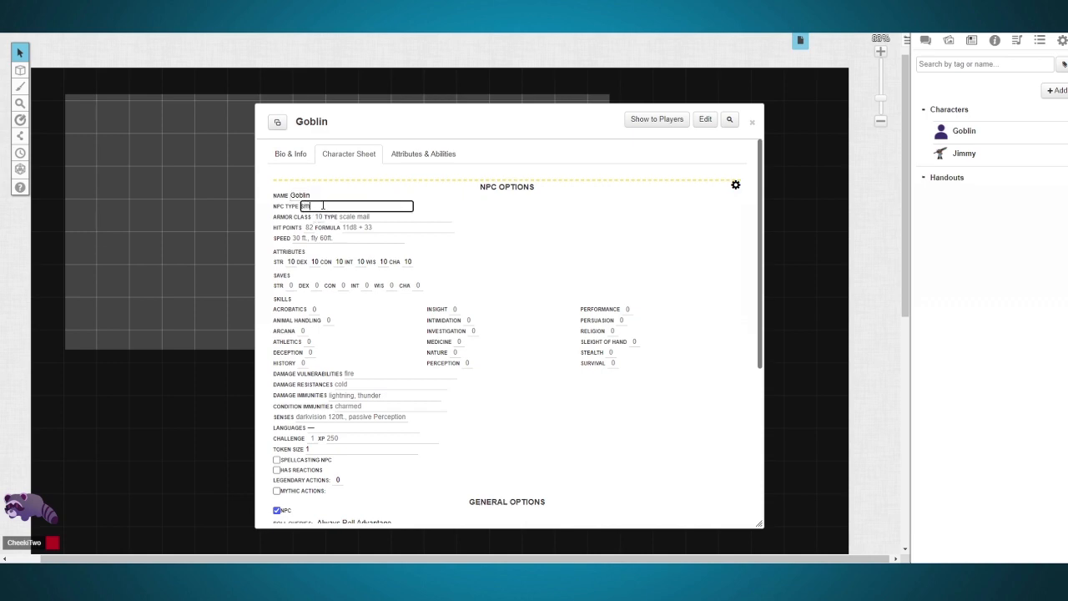
text(moll guy)
click(321, 216)
click(357, 216)
text(leather)
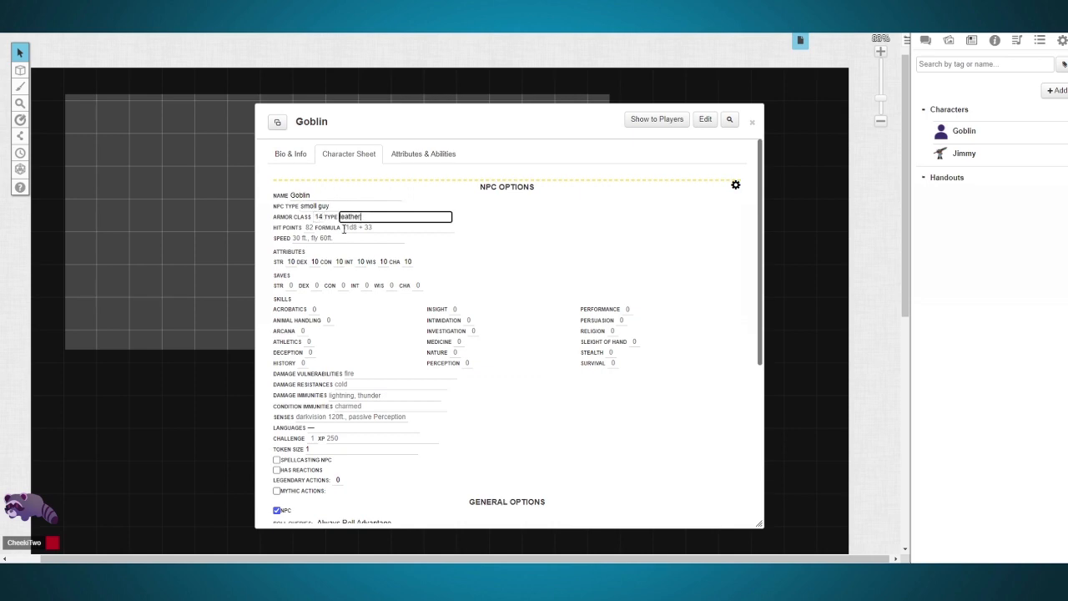
Step: Set the Goblin's speed to 30ft and return from the NPC options to the stat block
click(303, 239)
text(30ft)
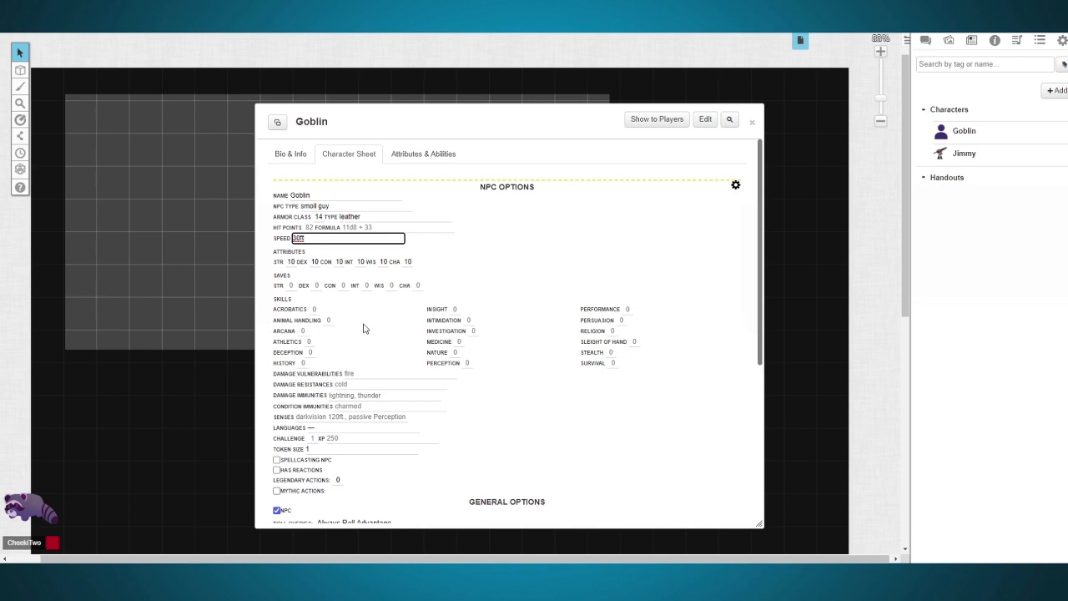
scroll(306, 479, down, 5)
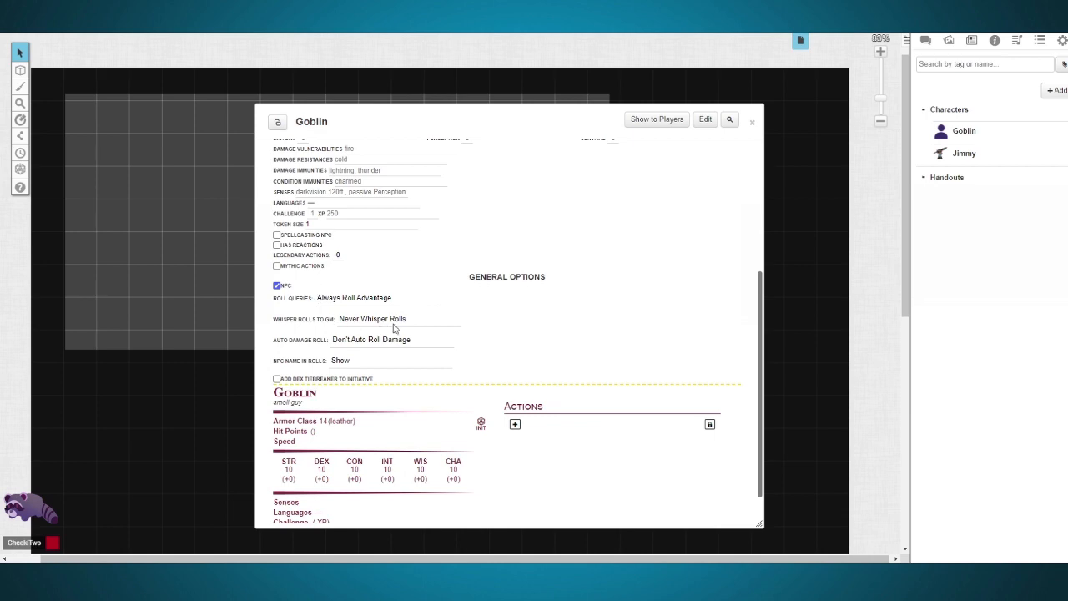
scroll(388, 328, up, 1)
scroll(388, 328, up, 5)
click(739, 185)
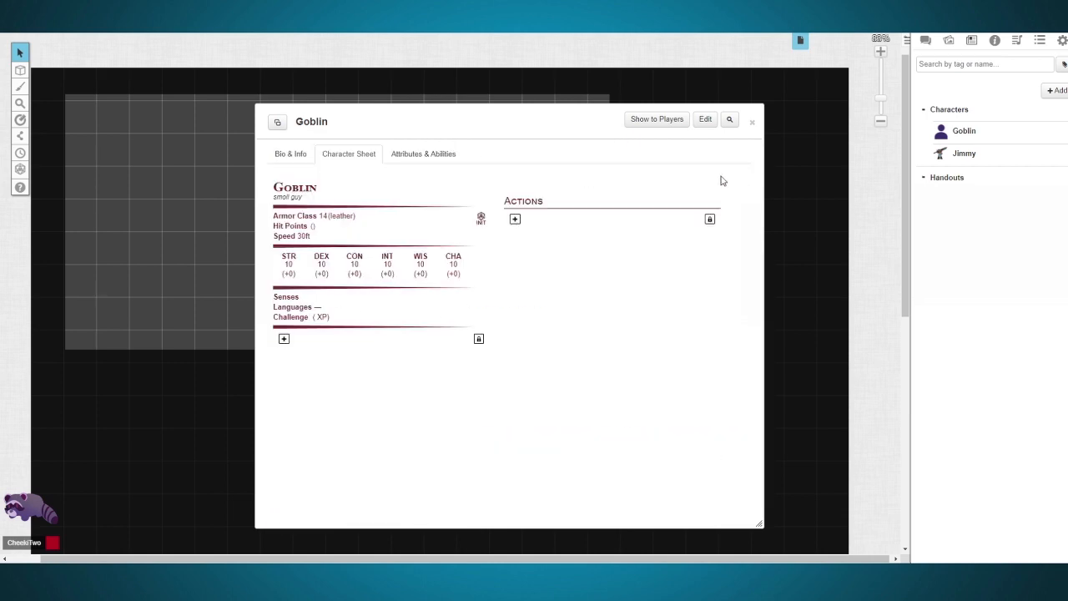
Step: Search the compendium for goblin, load the Goblin monster onto the character sheet, and roll its Shortbow attack in the chat
click(996, 48)
double_click(989, 82)
text(go)
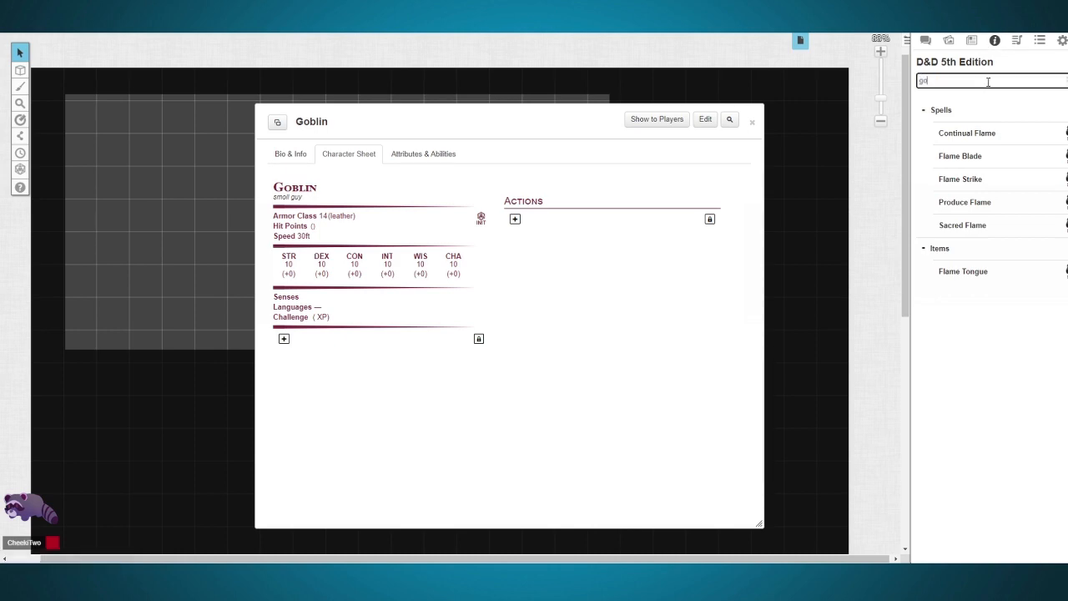
text(blin)
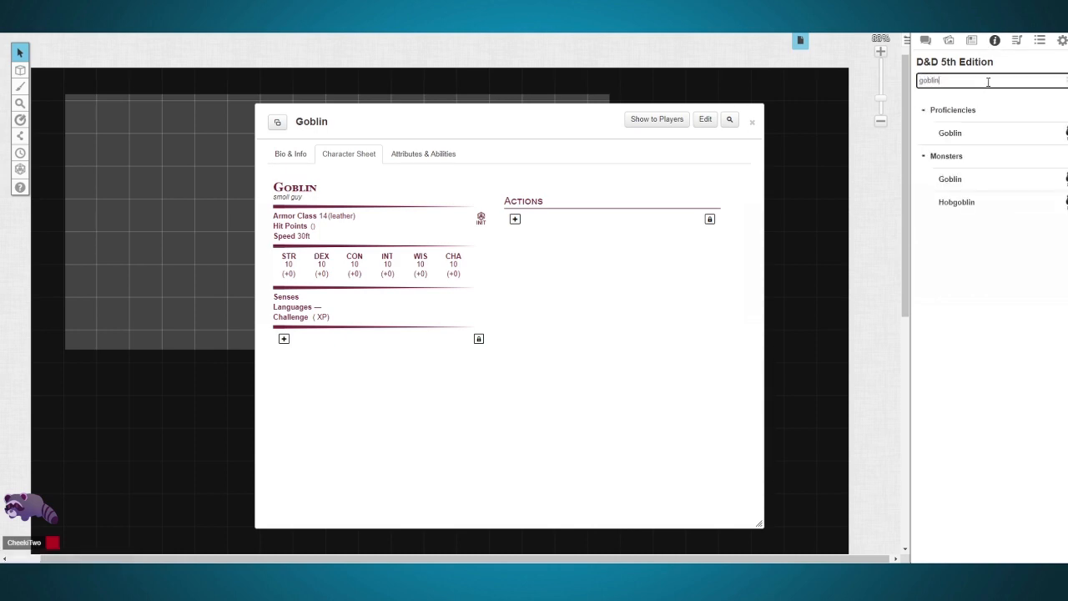
drag(961, 180, 573, 263)
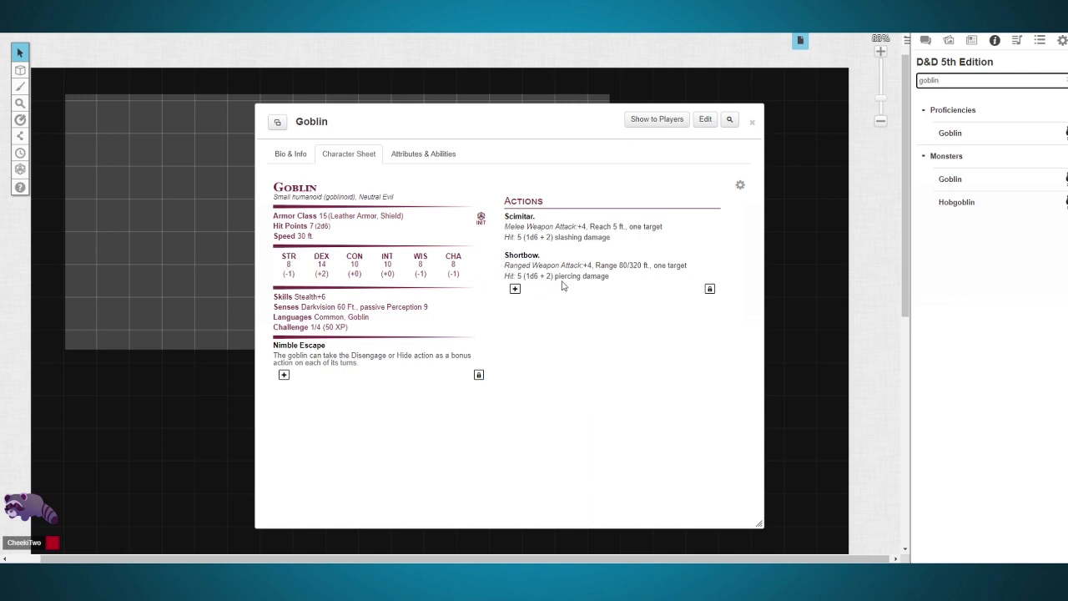
click(926, 42)
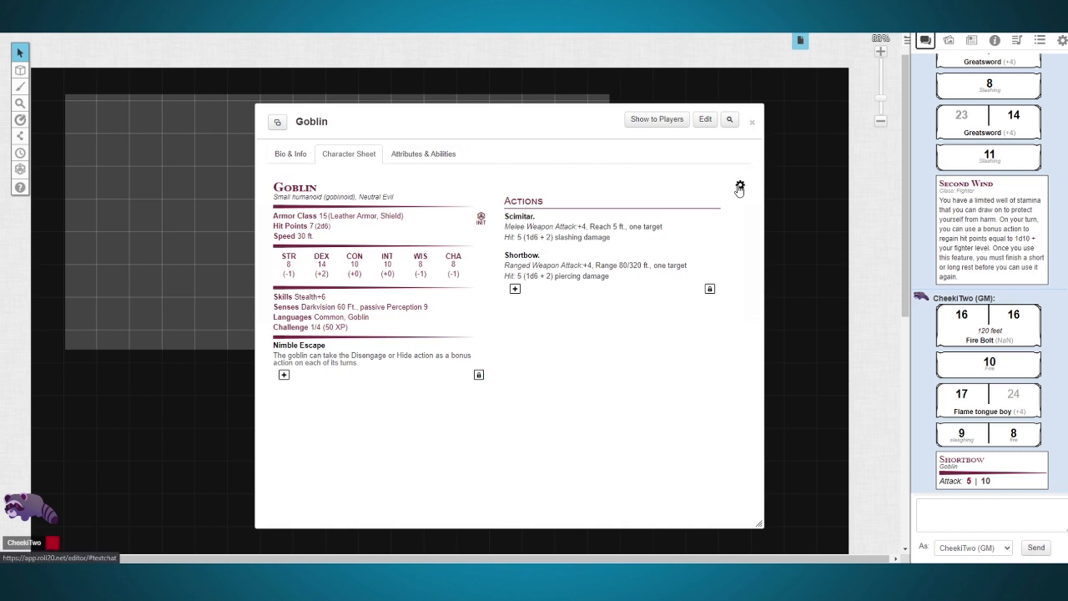
Step: Set the Goblin's roll queries to Advantage Toggle and its whispering of rolls to the GM to Whisper Toggle
click(739, 187)
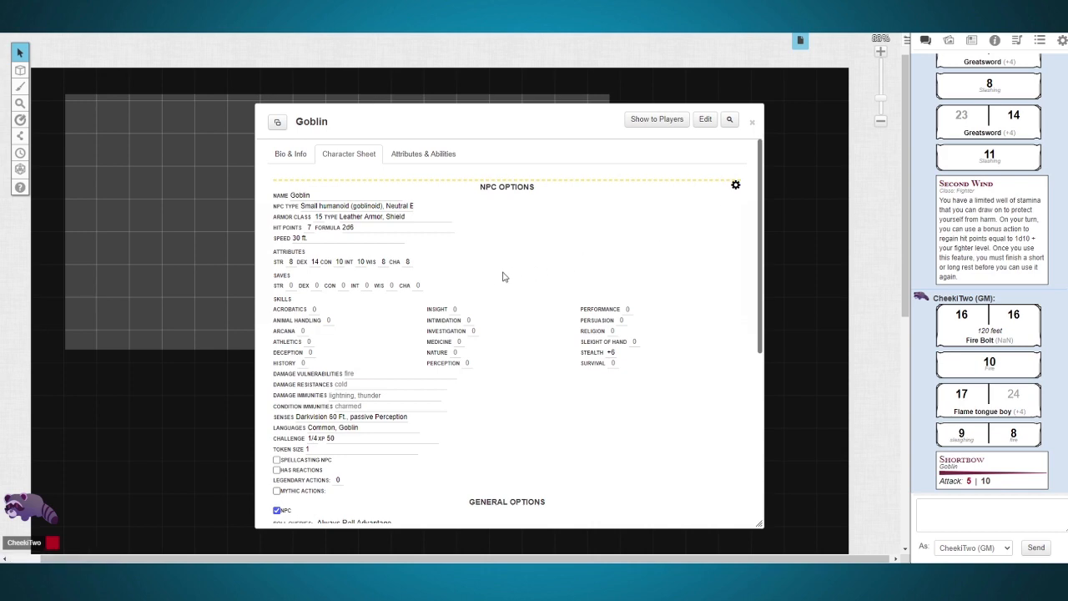
scroll(392, 321, down, 3)
scroll(310, 352, down, 1)
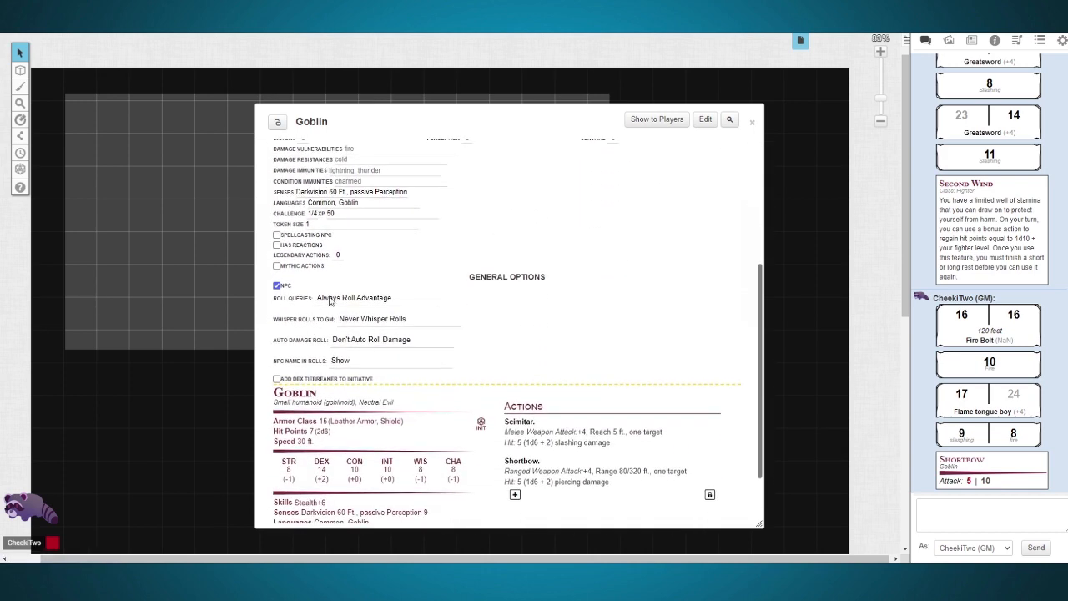
click(331, 300)
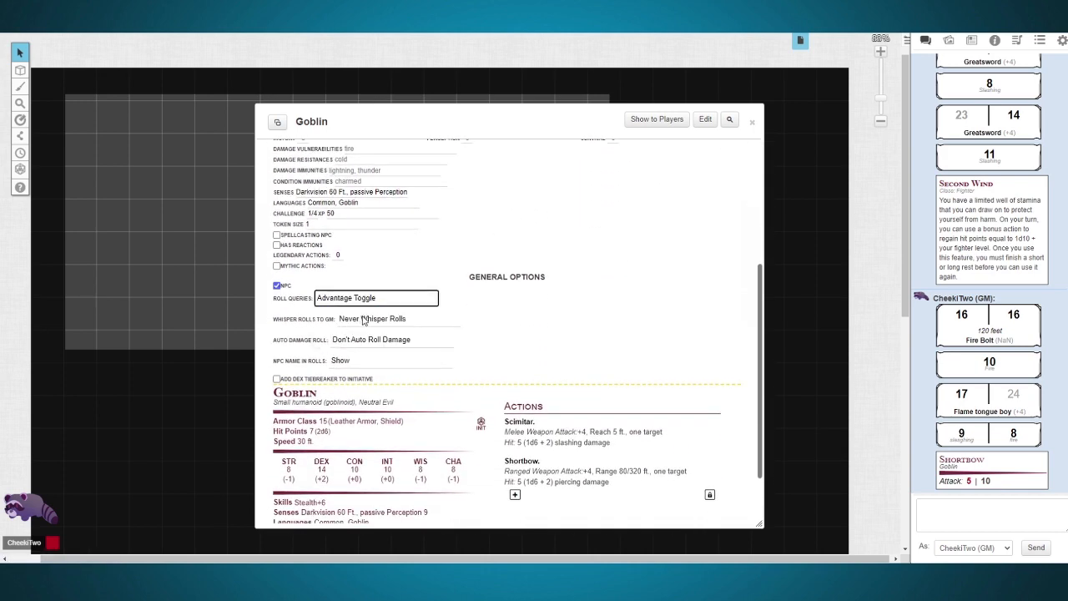
click(365, 321)
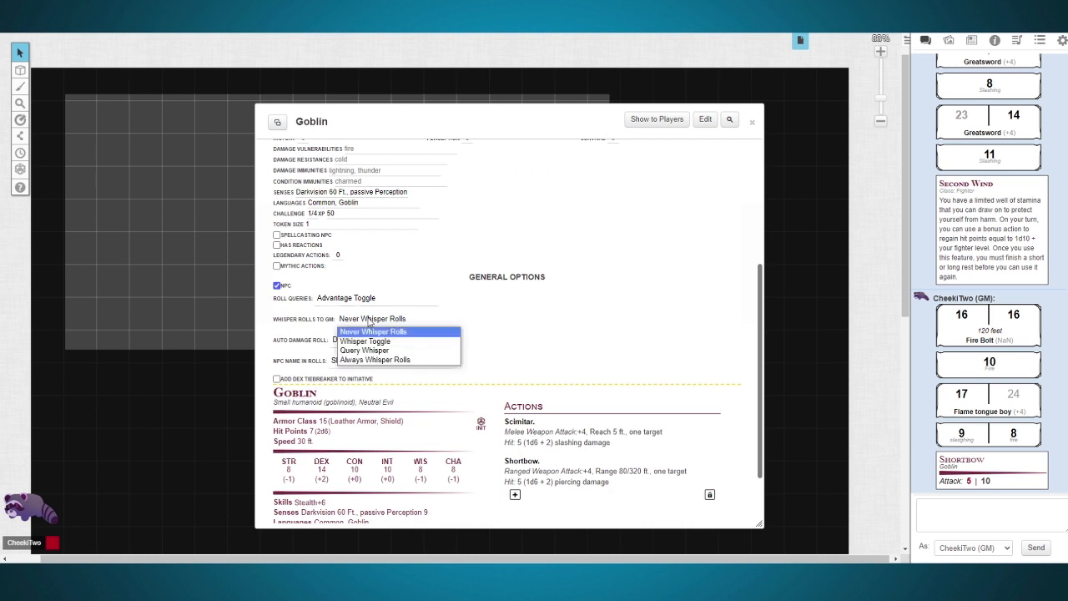
click(375, 359)
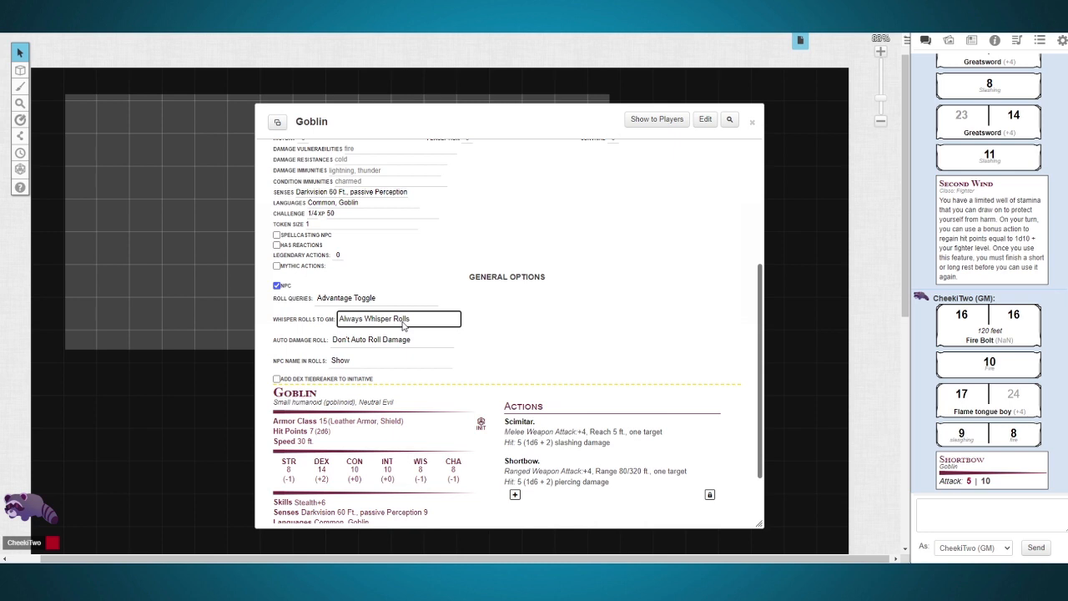
click(404, 324)
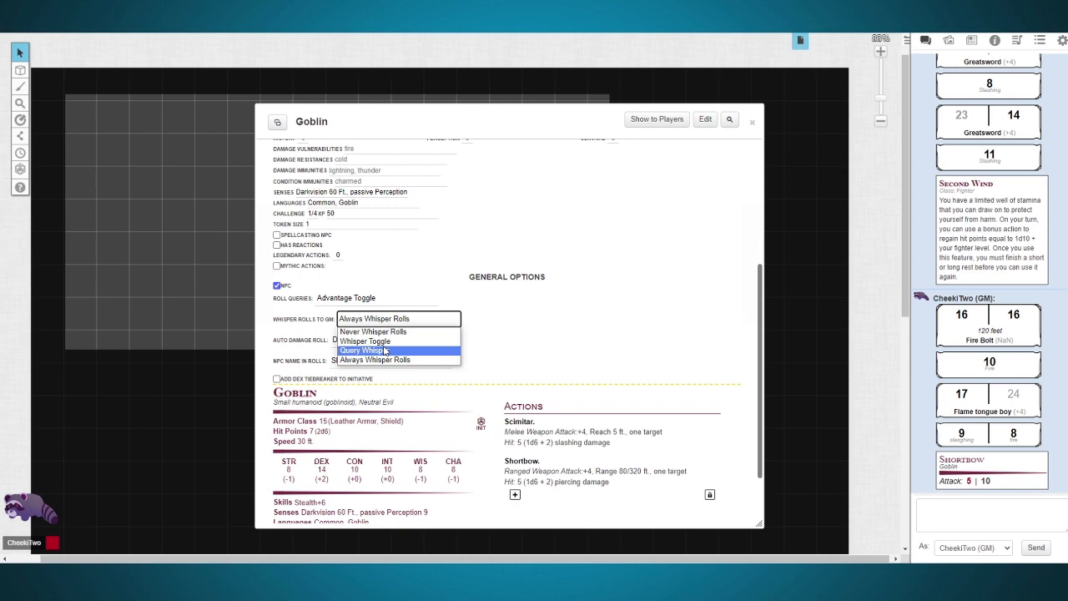
key(Return)
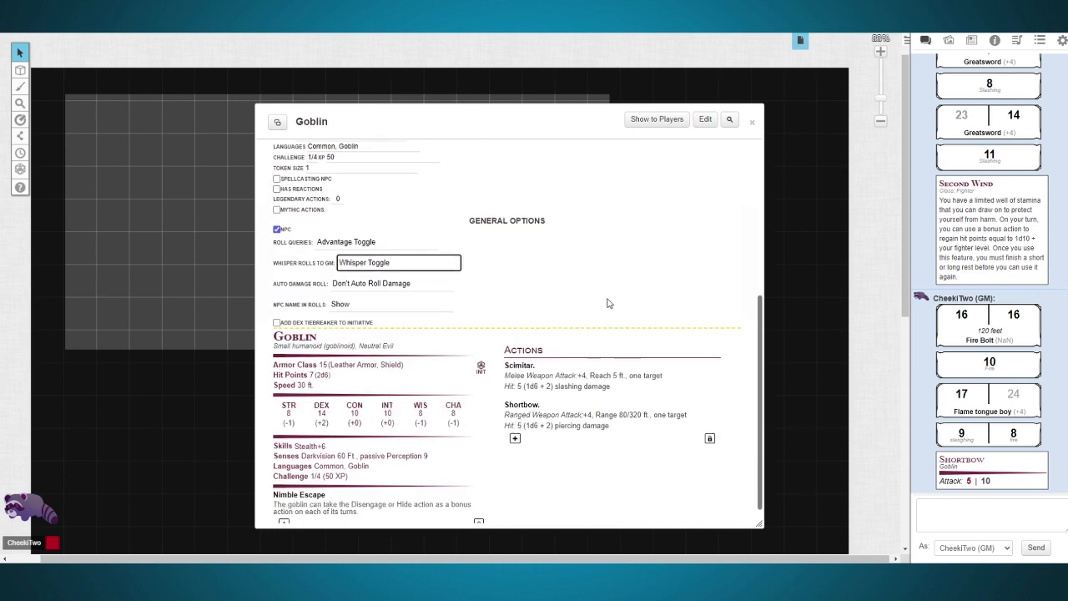
Step: Set the Goblin's automatic damage to Auto Roll Damage & Crit and roll the Shortbow's damage from its chat entry
click(365, 284)
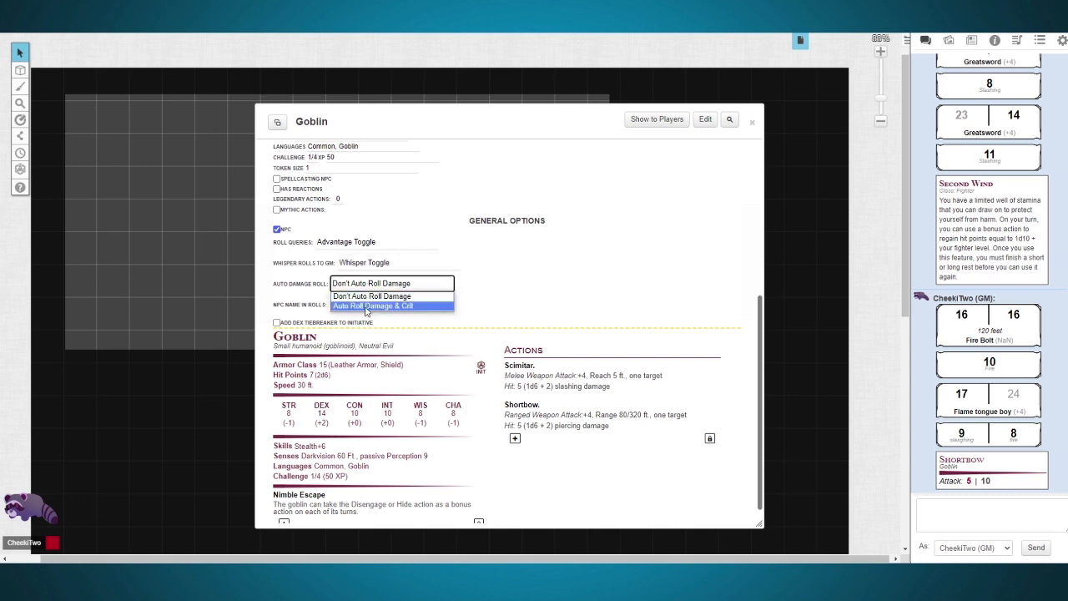
click(366, 307)
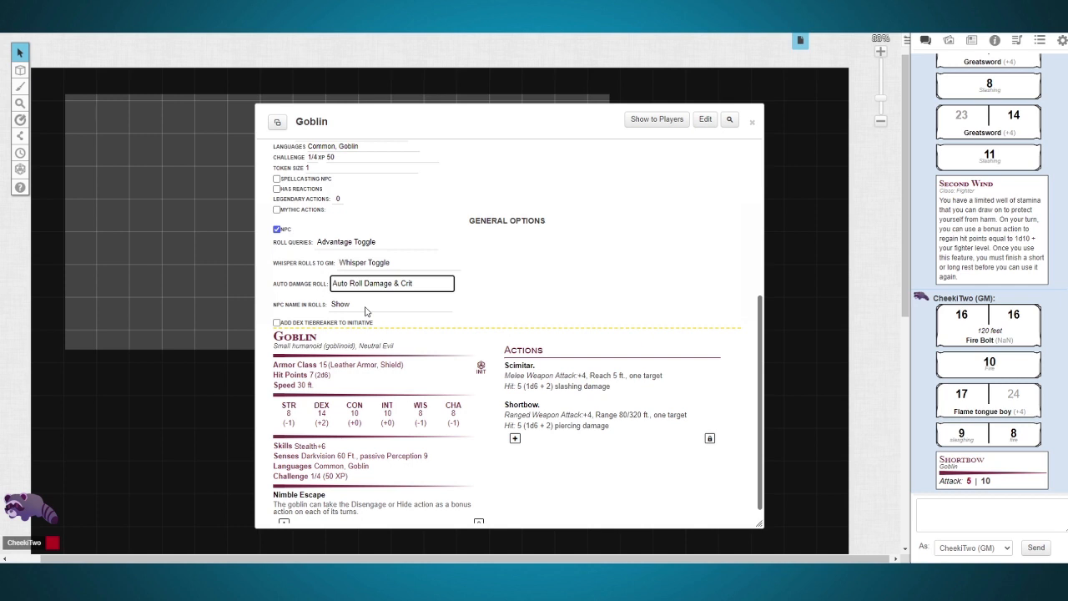
click(957, 486)
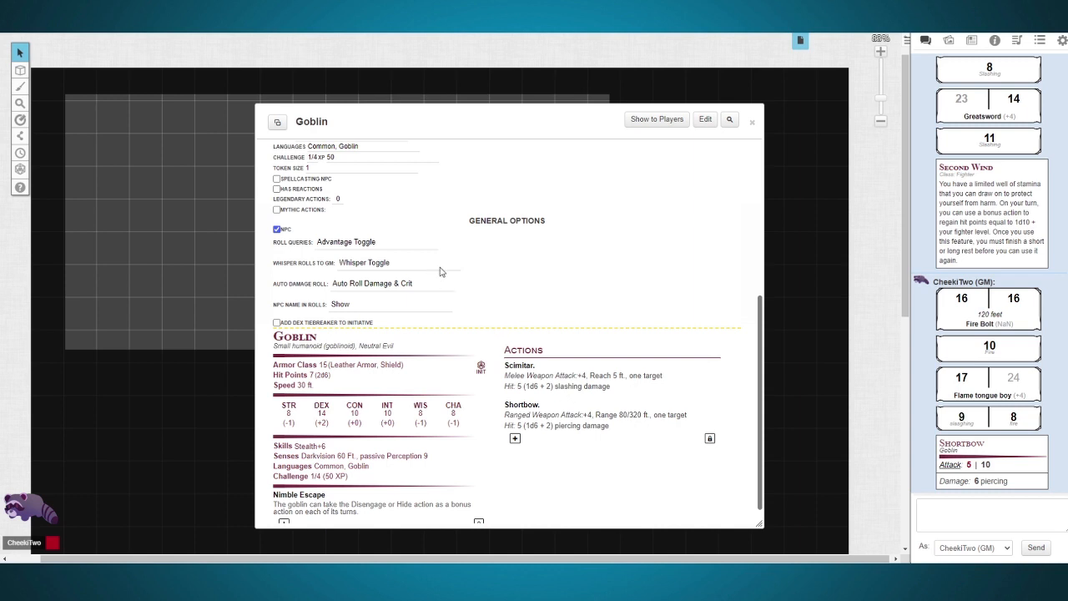
click(936, 504)
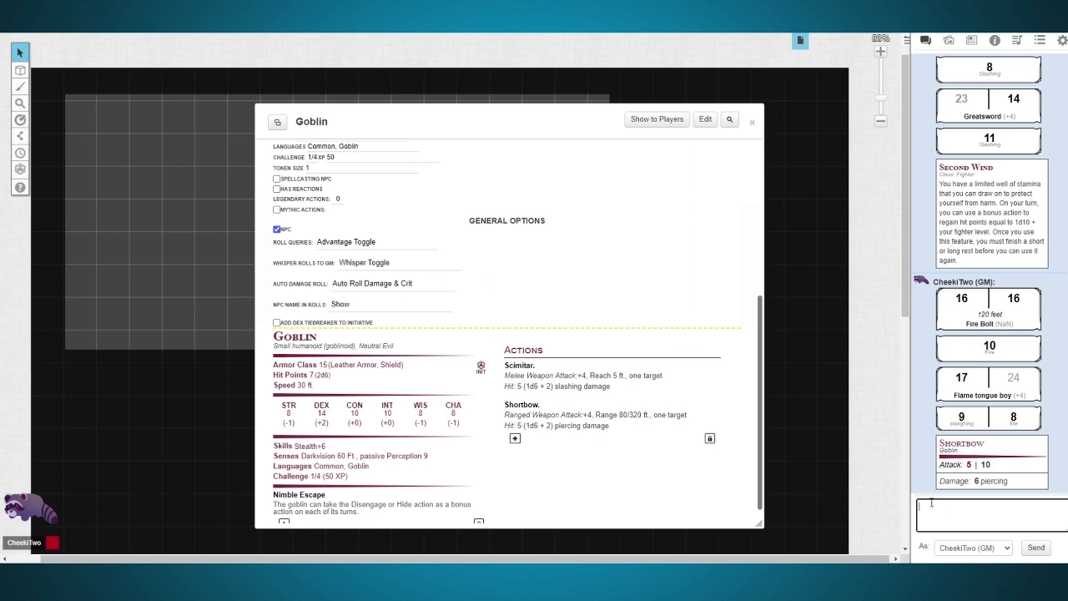
Step: Hide the NPC name in the Goblin's rolls and roll its Scimitar attack to the GM with advantage
click(338, 307)
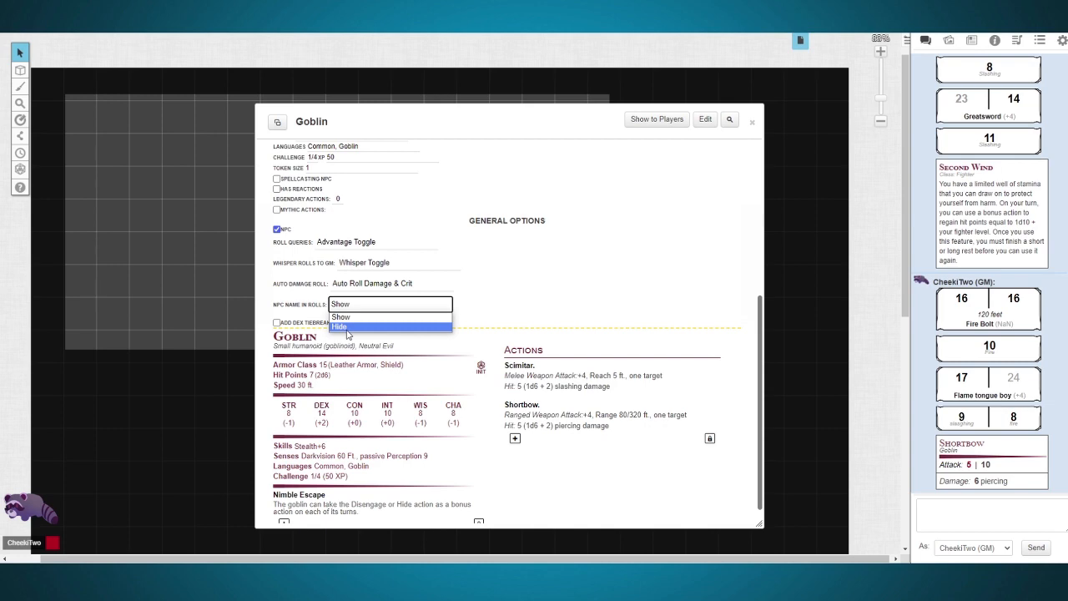
click(342, 327)
click(520, 219)
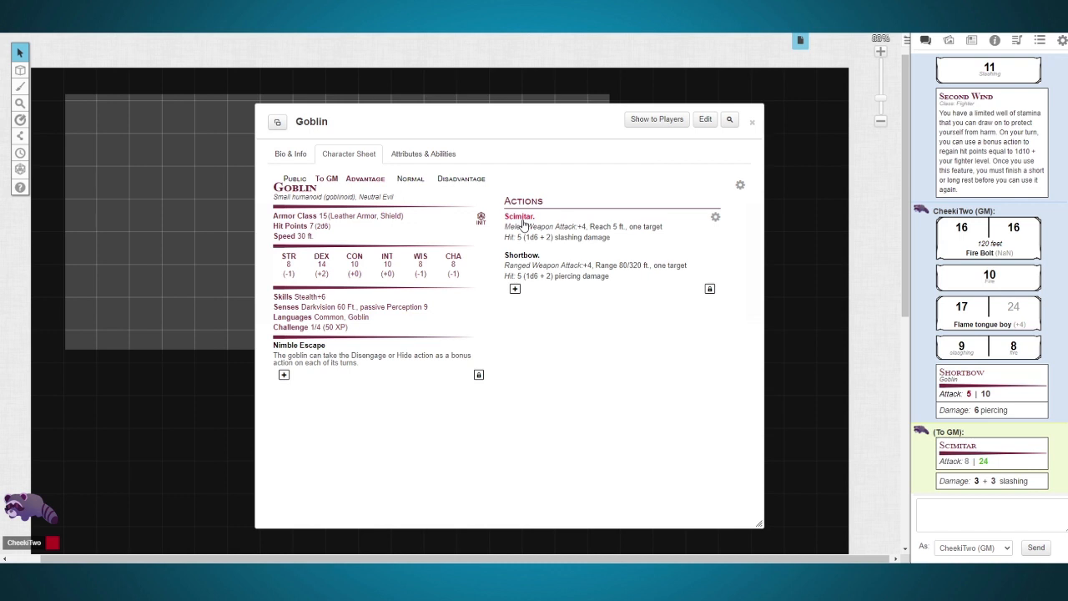
Step: Set the Goblin's DEX attribute to 18 in the NPC options and return to the stat block
click(995, 40)
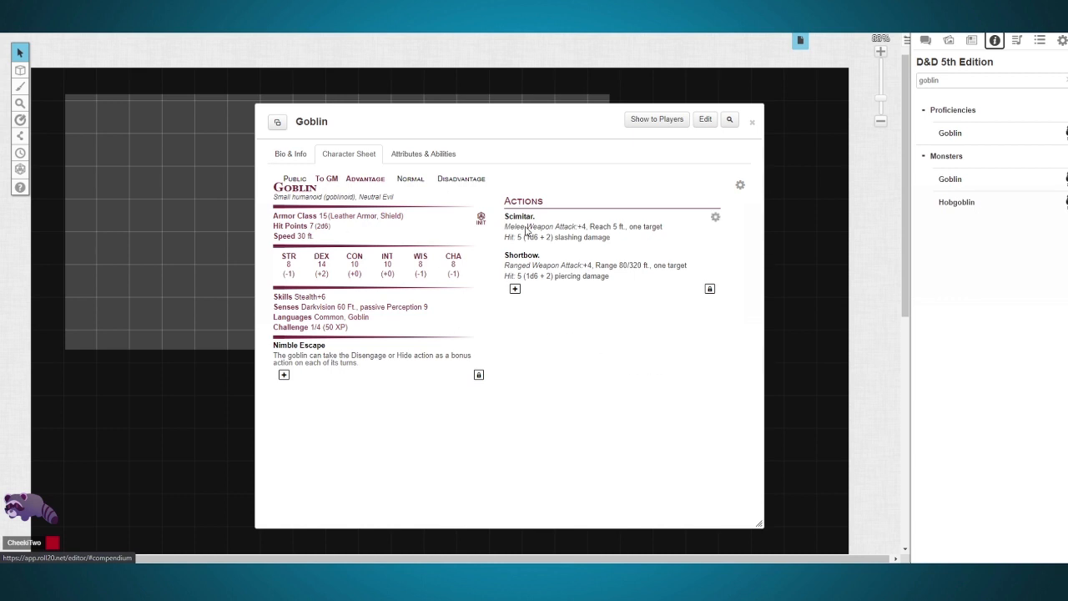
click(740, 185)
click(316, 262)
text(8)
click(684, 288)
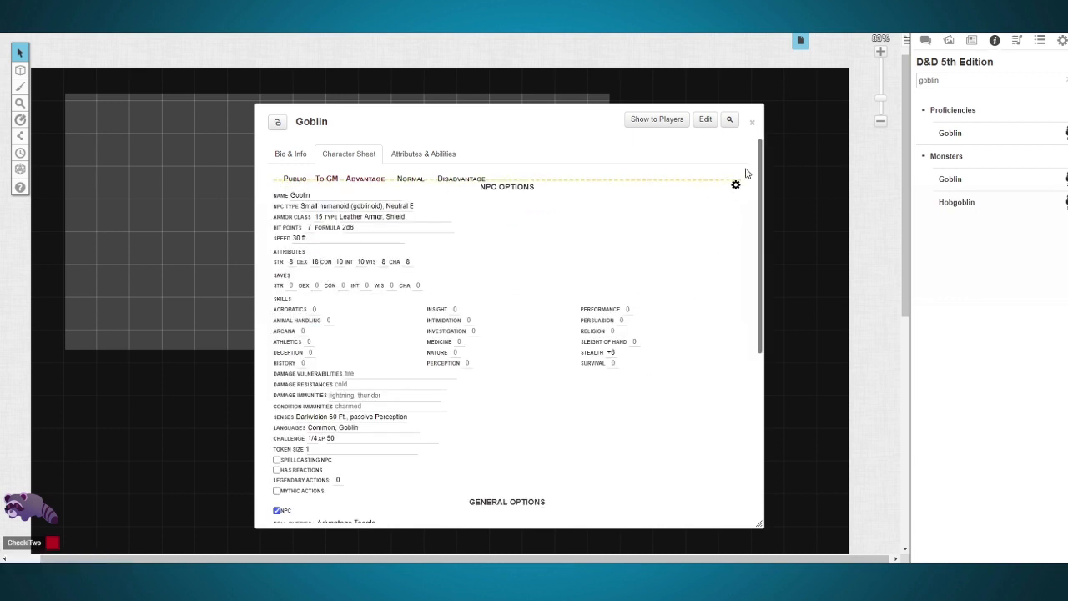
click(735, 185)
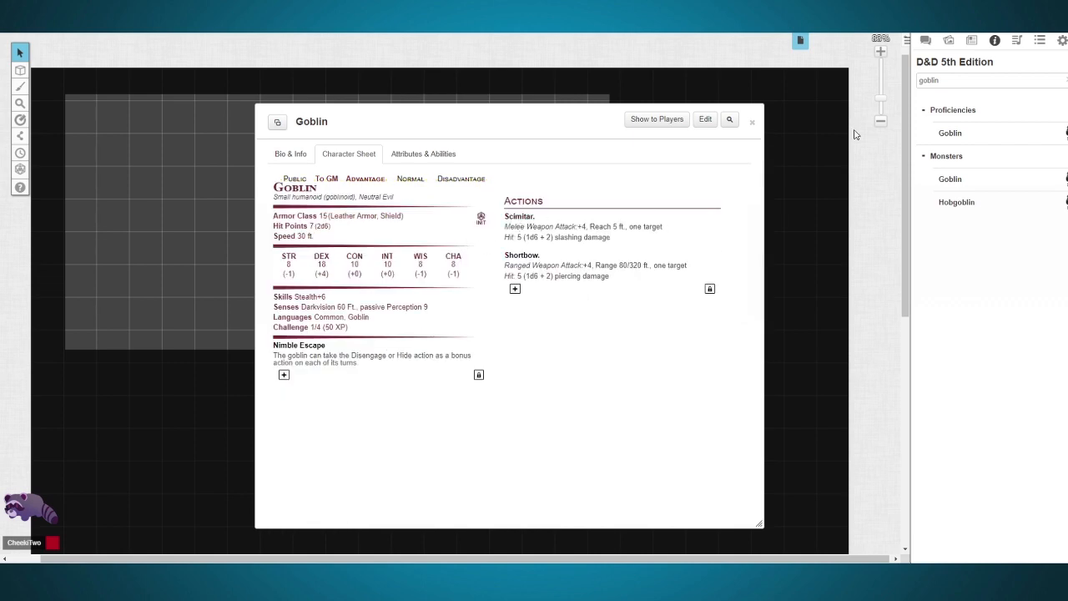
Step: Show the chat, look at the Goblin's Scimitar action settings, and close the character sheet
click(926, 42)
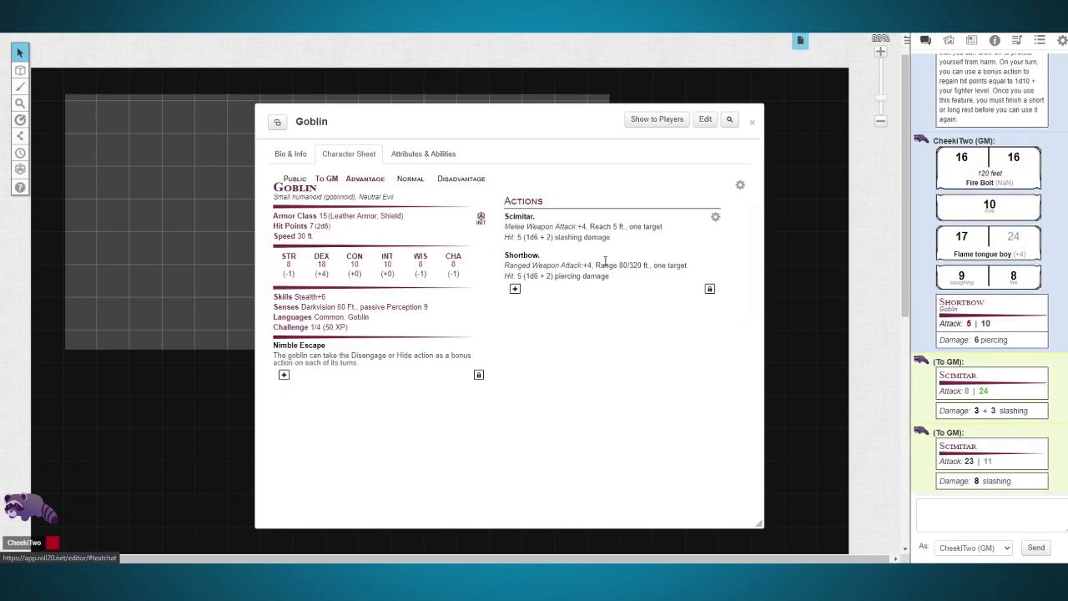
click(715, 217)
double_click(545, 260)
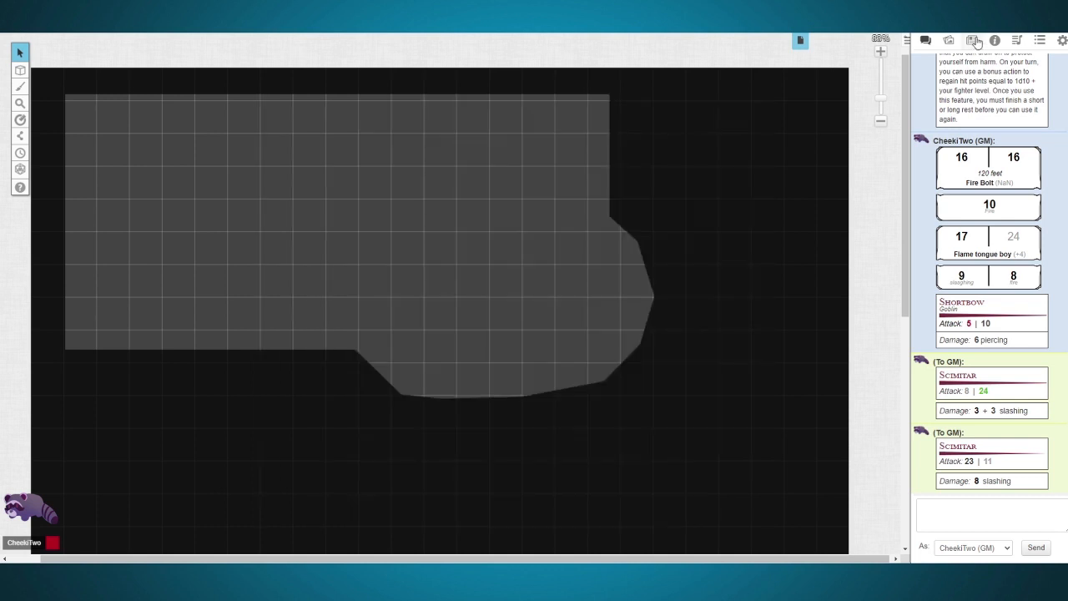
Step: Add a journal folder named Hostile NPCs, place it above Characters, and put the Goblin in it
click(974, 41)
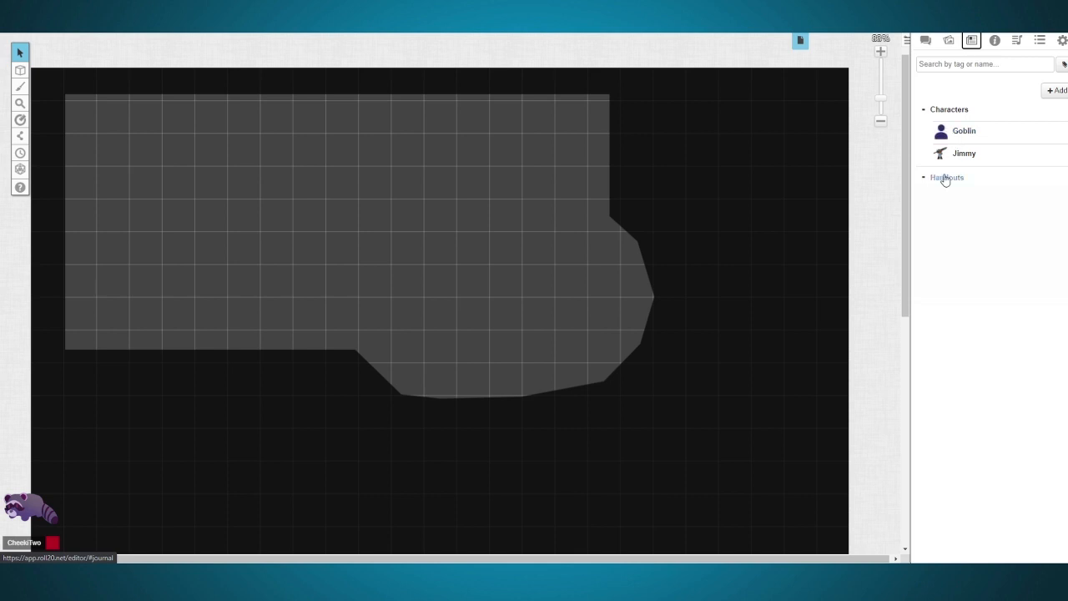
click(1056, 90)
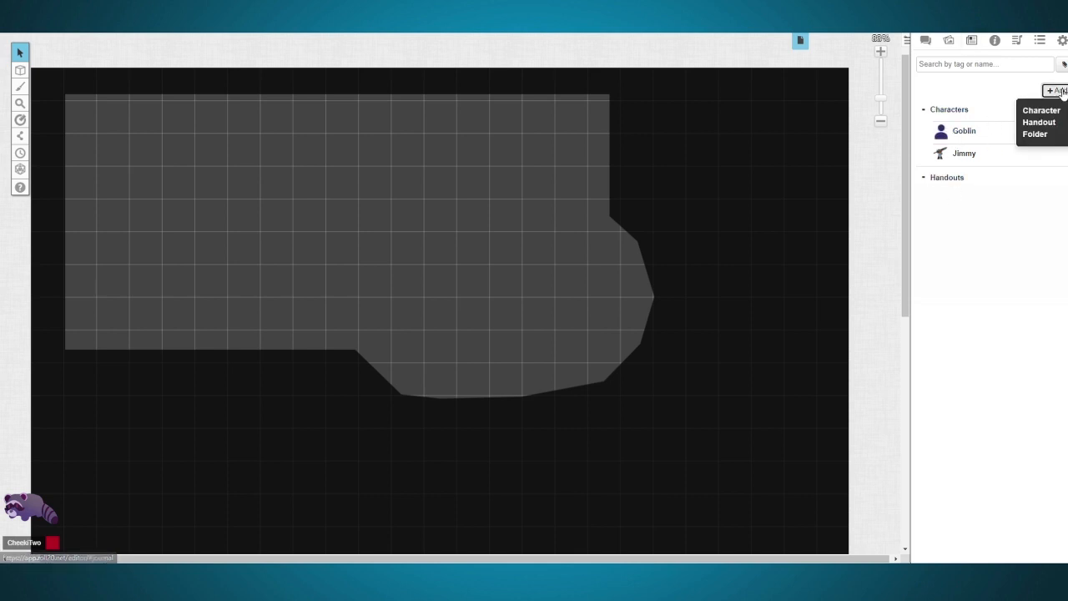
click(1035, 136)
drag(958, 180, 958, 155)
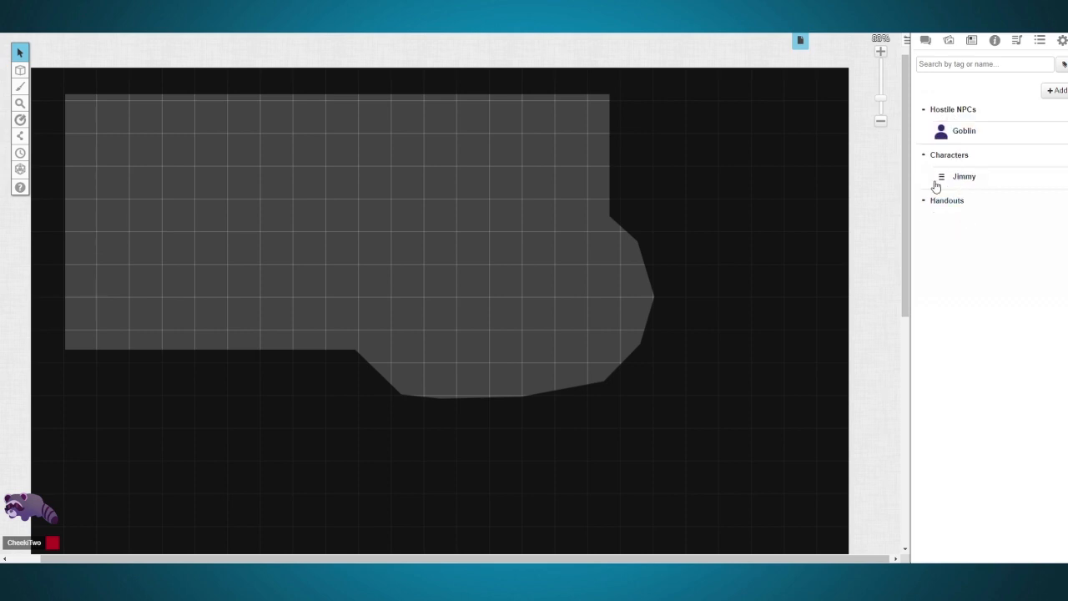
Step: Add a subfolder named Goblinoids to the Hostile NPCs folder and collapse that folder
right_click(954, 110)
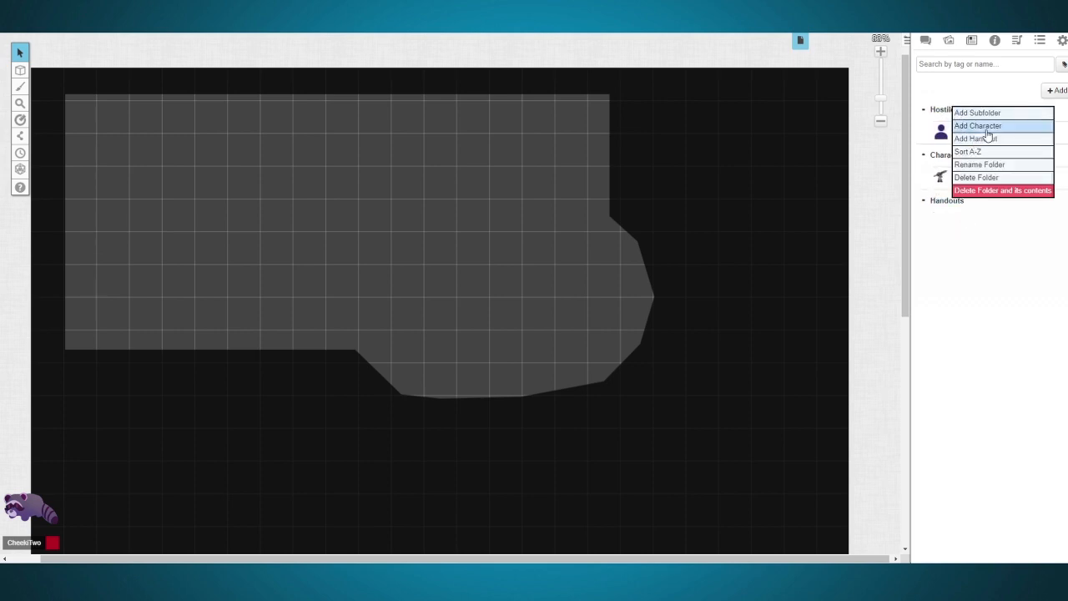
click(972, 113)
text(Goblinoids)
click(596, 93)
drag(941, 156, 993, 161)
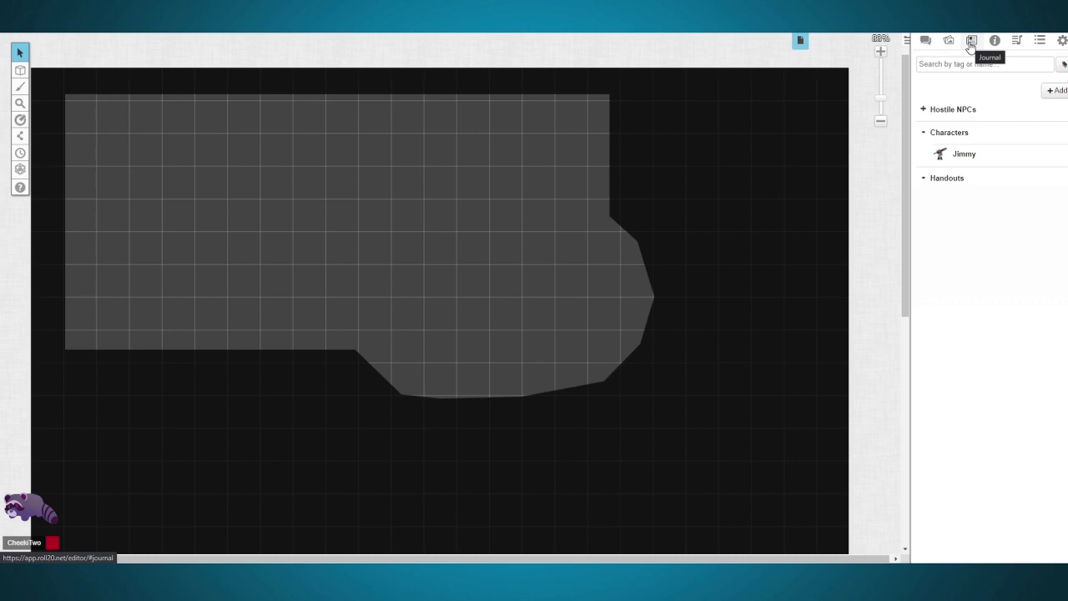
Step: Place the Hostile NPCs folder below Characters and add a handout named Mysterious Note to the Handouts folder
right_click(942, 180)
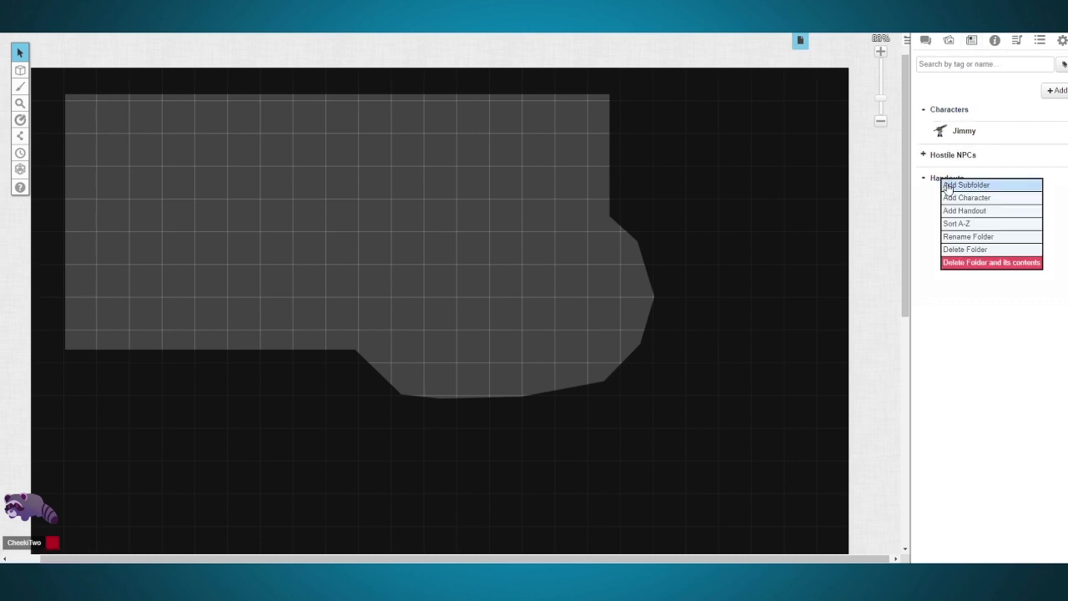
click(965, 214)
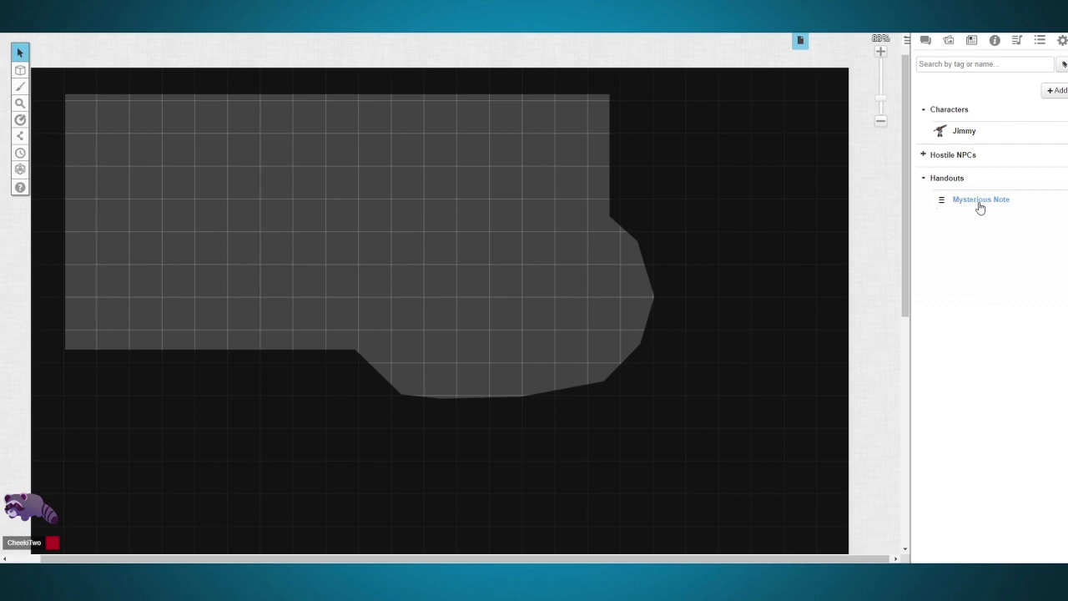
Step: Open the Mysterious Note handout for editing
click(980, 208)
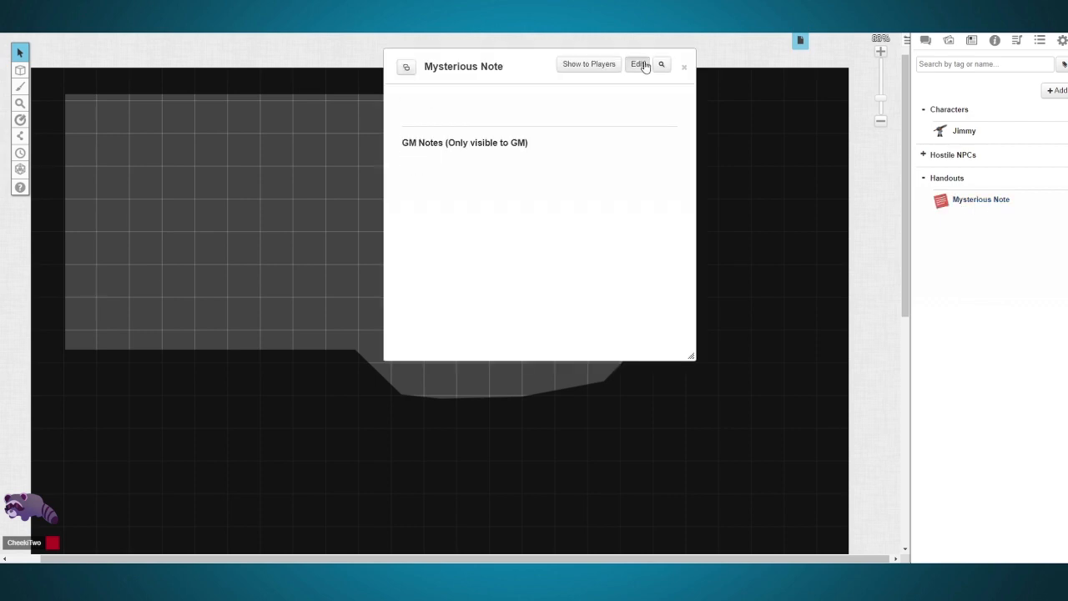
click(646, 67)
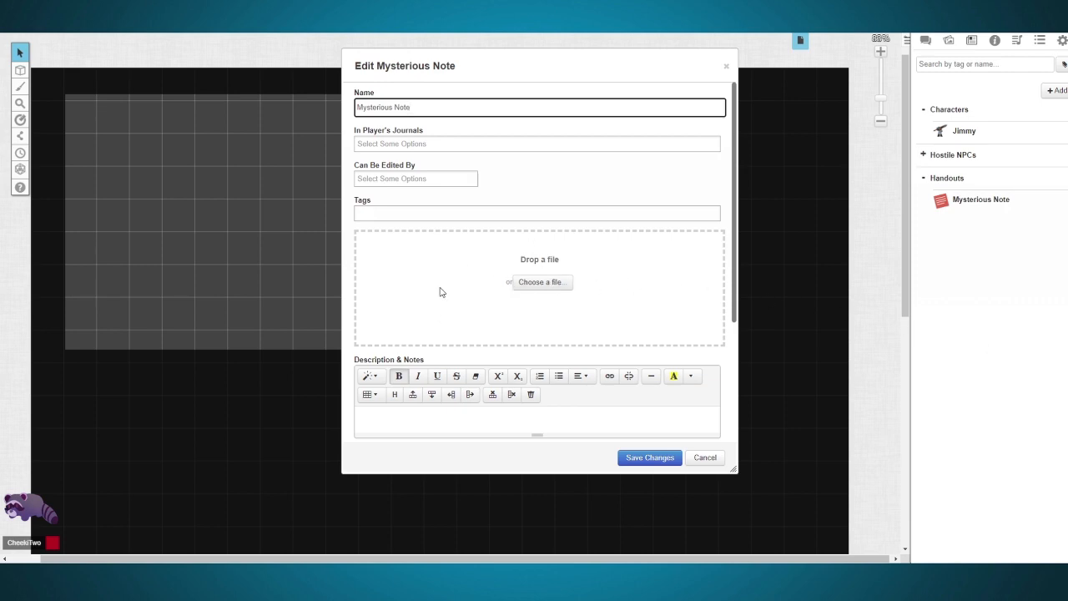
Step: Try renaming the handout and undo the name edits
triple_click(407, 107)
text(Flame)
double_click(410, 107)
text(Mysterio)
key(ctrl+z)
key(ctrl+z)
key(ctrl+z)
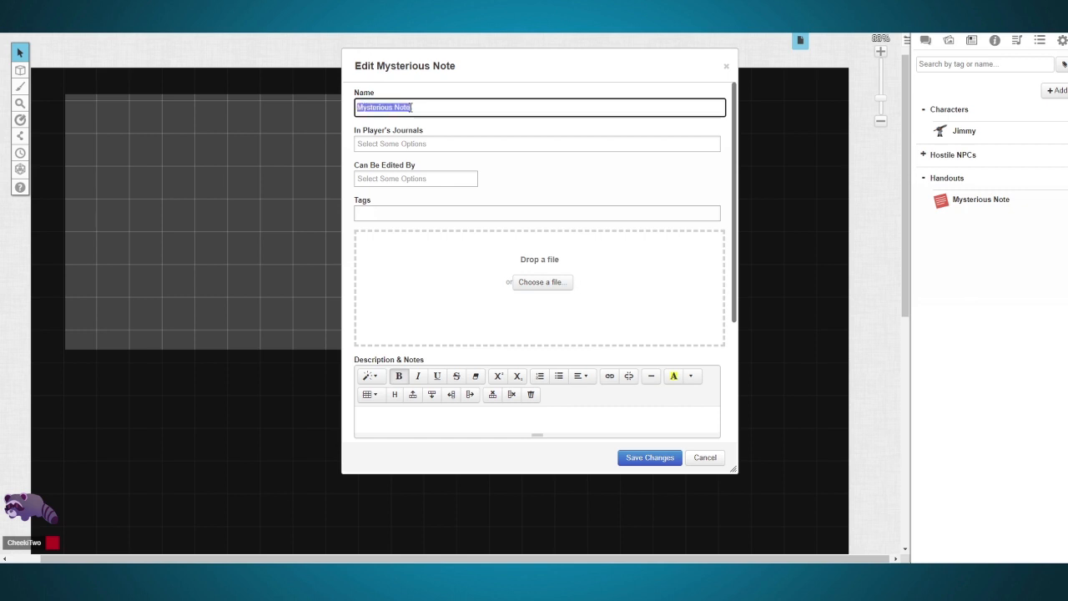
click(434, 93)
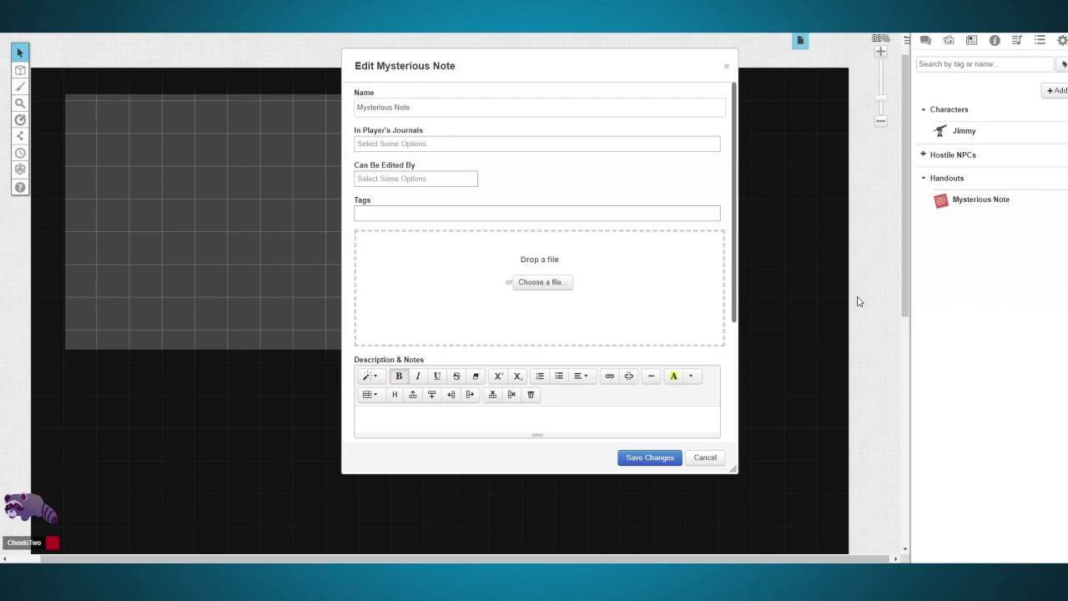
Step: Enter "This is Mysterious" in the handout's Description & Notes and save it
scroll(437, 322, down, 2)
click(431, 254)
text(This ois)
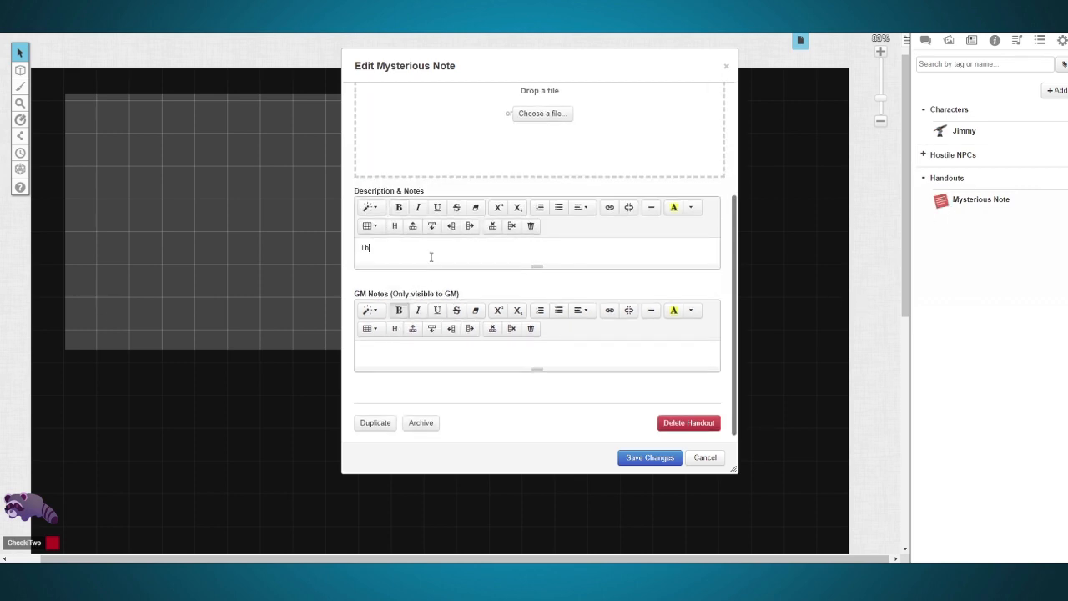
key(BackSpace)
key(BackSpace)
key(BackSpace)
text(is Mysterious)
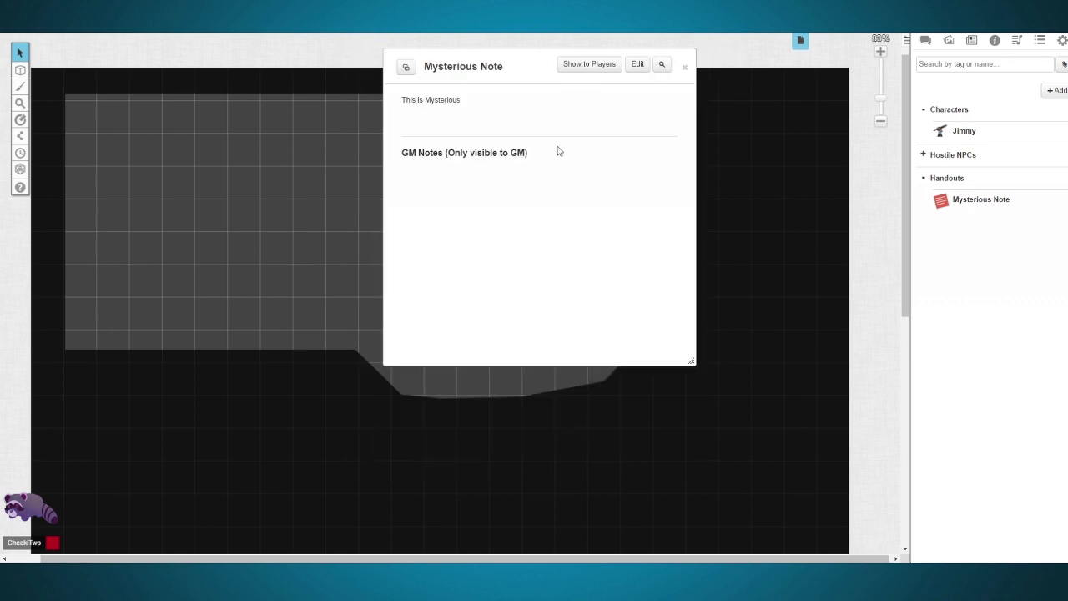
Step: Show the Mysterious Note handout to everyone, then review its In Player's Journals options and save the handout
click(589, 72)
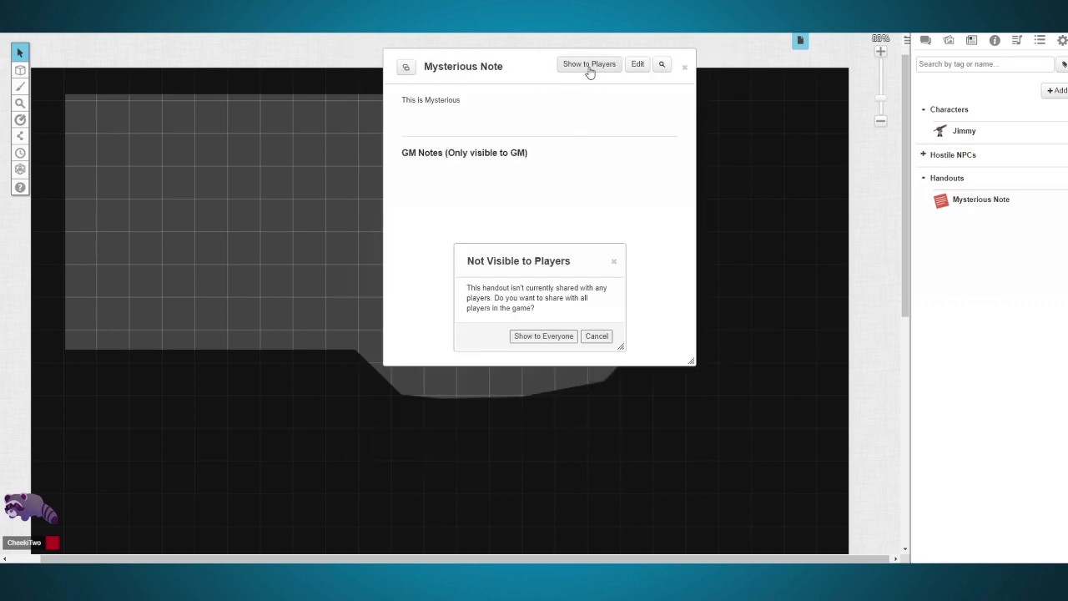
click(535, 337)
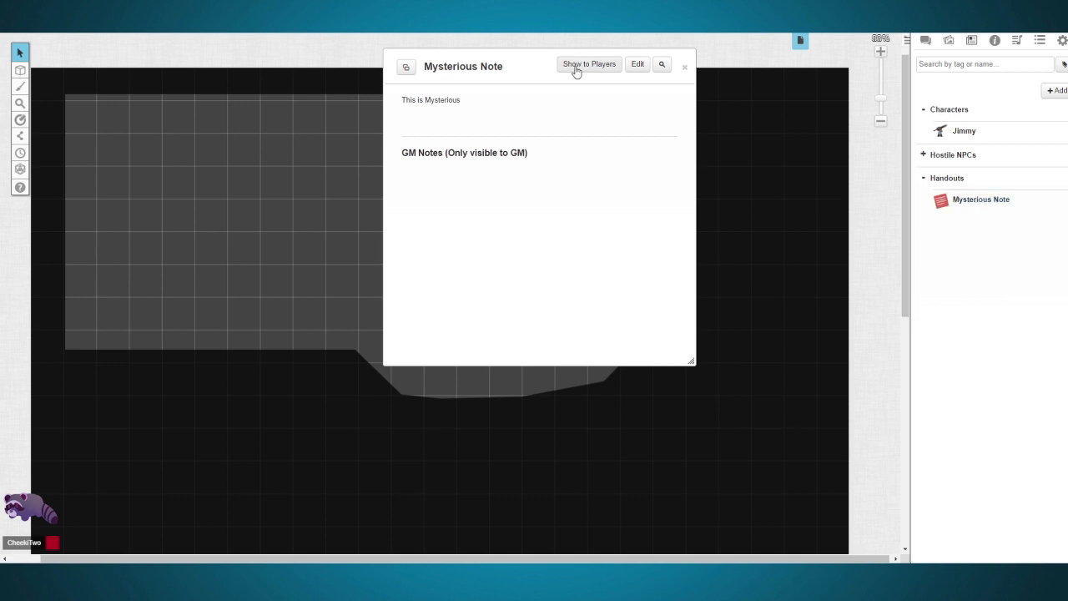
click(639, 66)
click(493, 142)
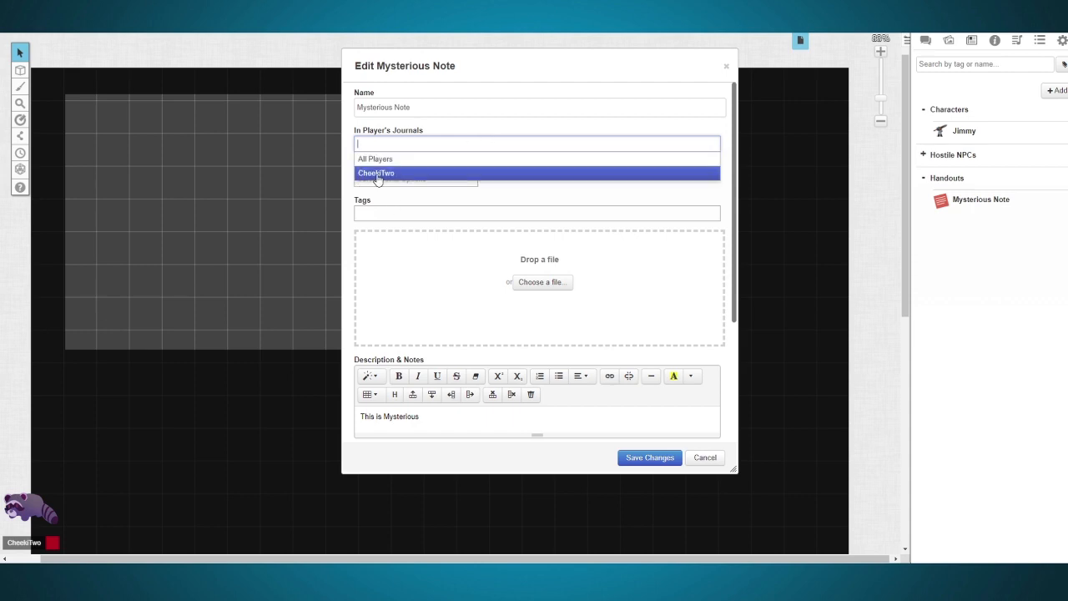
click(434, 131)
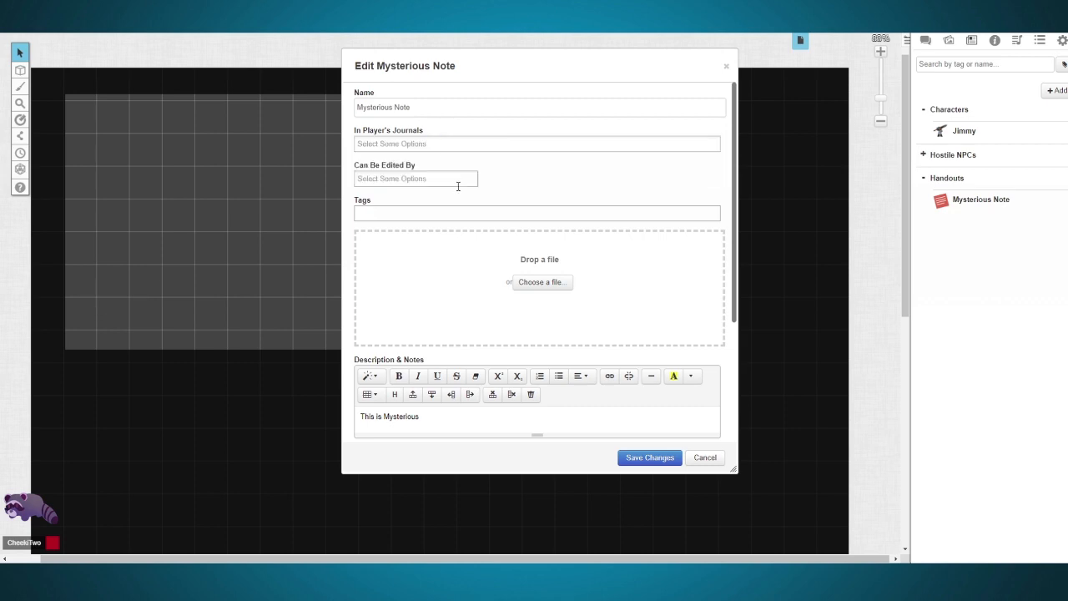
click(649, 458)
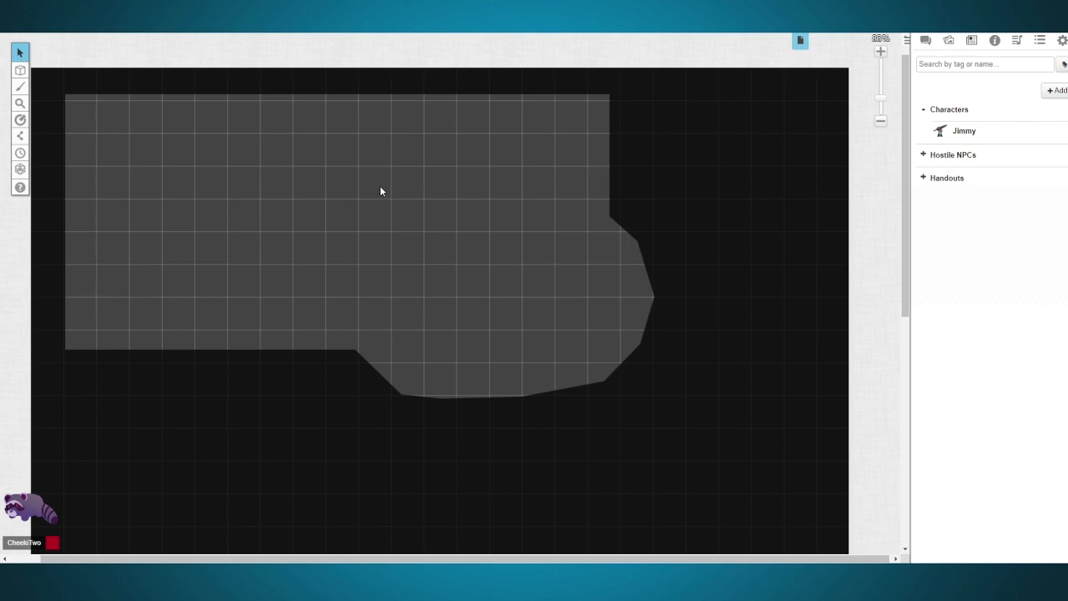
Step: Draw five red freehand boxes spread across the revealed area of the map
click(22, 87)
click(52, 81)
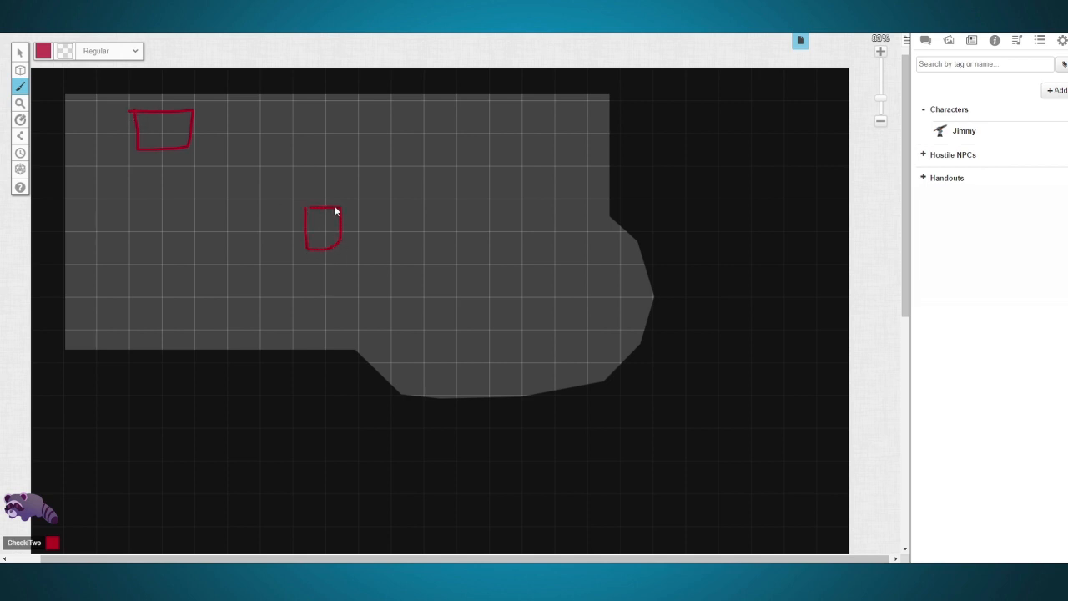
drag(511, 157, 468, 147)
drag(465, 302, 466, 304)
drag(131, 267, 132, 288)
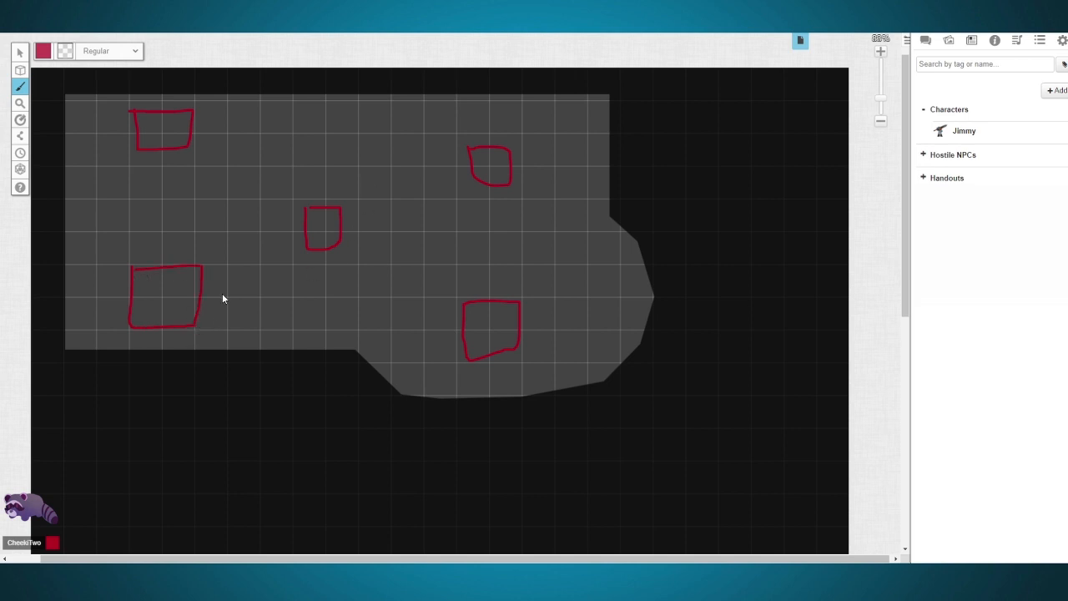
Step: Select and delete all the red freehand boxes on the map
click(20, 55)
mouse_move(135, 96)
mouse_down()
mouse_move(574, 410)
mouse_move(607, 412)
mouse_up()
key(Delete)
drag(95, 205, 277, 387)
key(Delete)
drag(223, 222, 90, 89)
key(Delete)
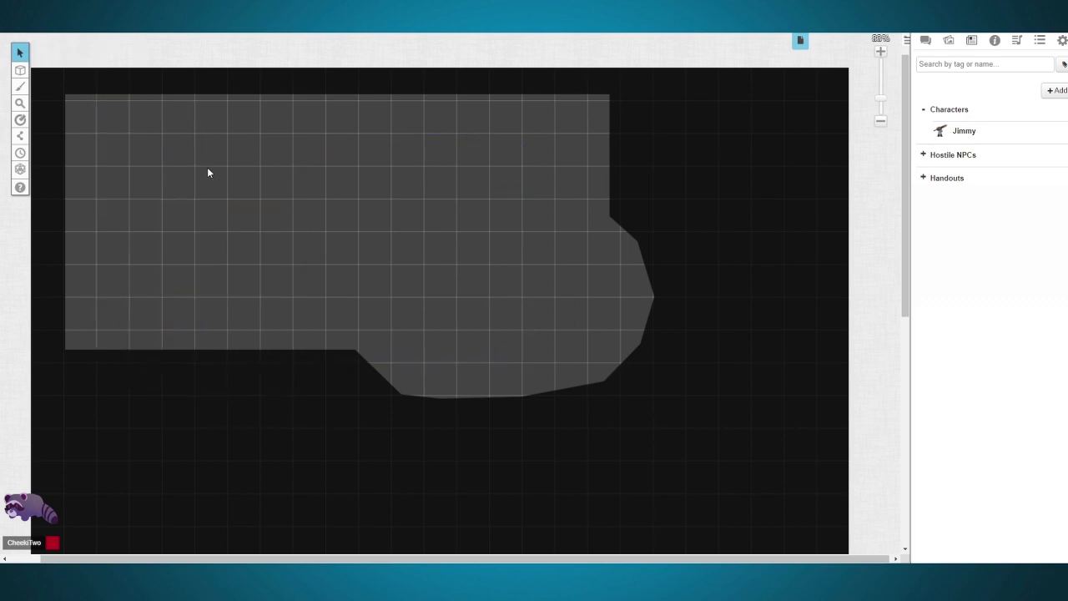
Step: Search the art library for "grass" and place grassyfield.jpg on the map
click(953, 48)
click(981, 91)
text(grass)
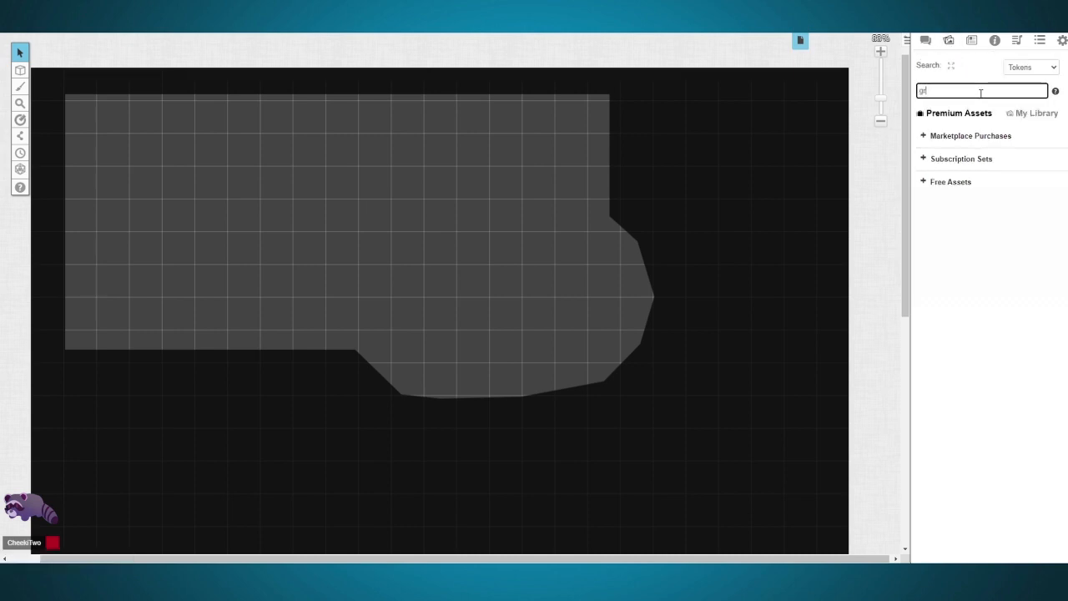
key(Return)
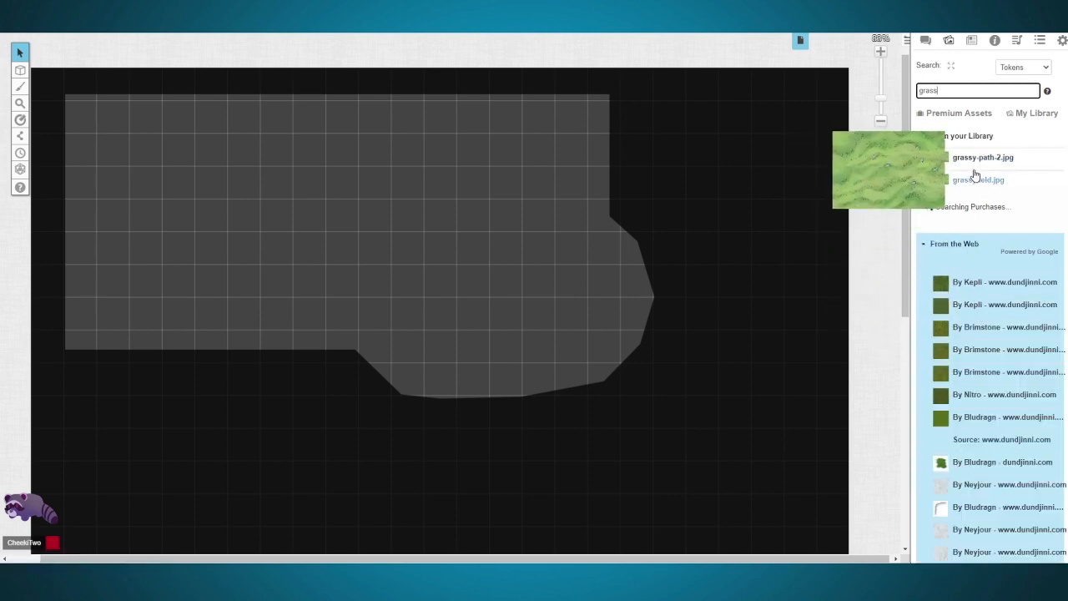
drag(981, 187, 324, 211)
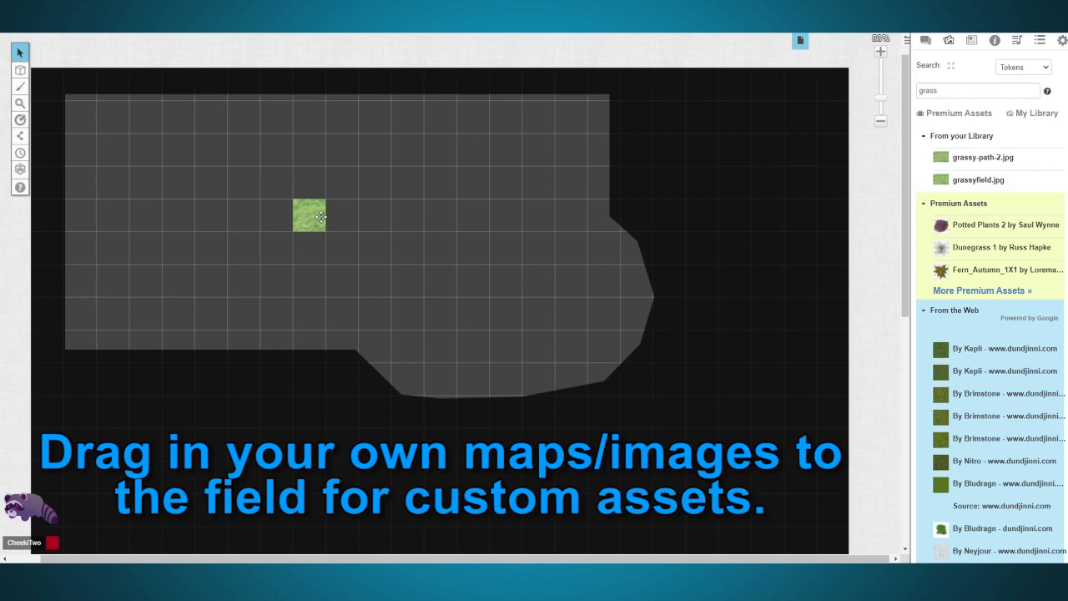
Step: Enlarge and stretch the grass field image until it covers the whole revealed area, and deselect it
drag(241, 201, 608, 363)
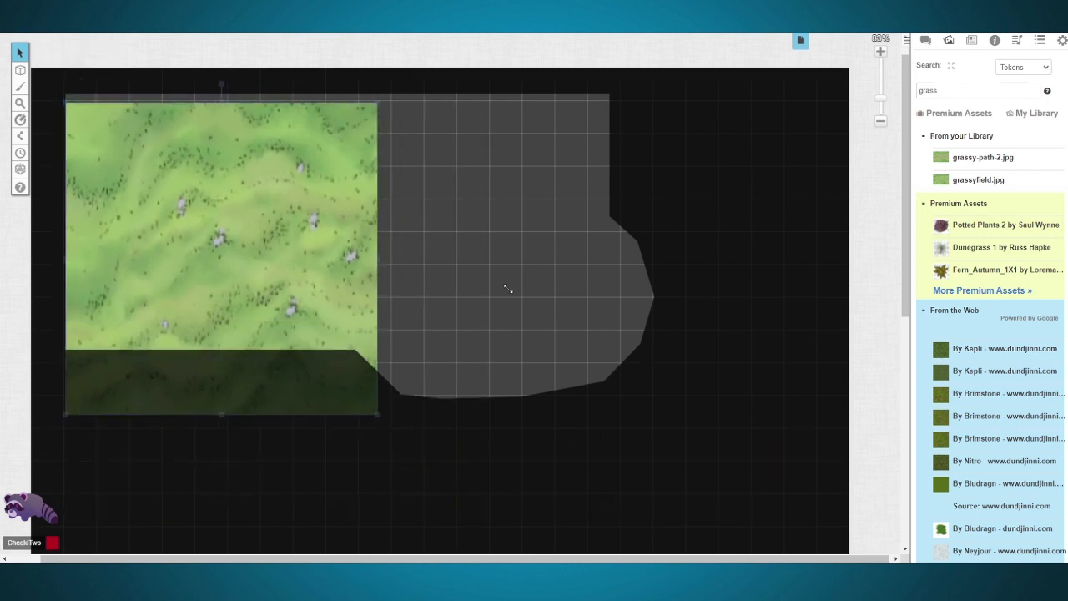
drag(395, 266, 652, 265)
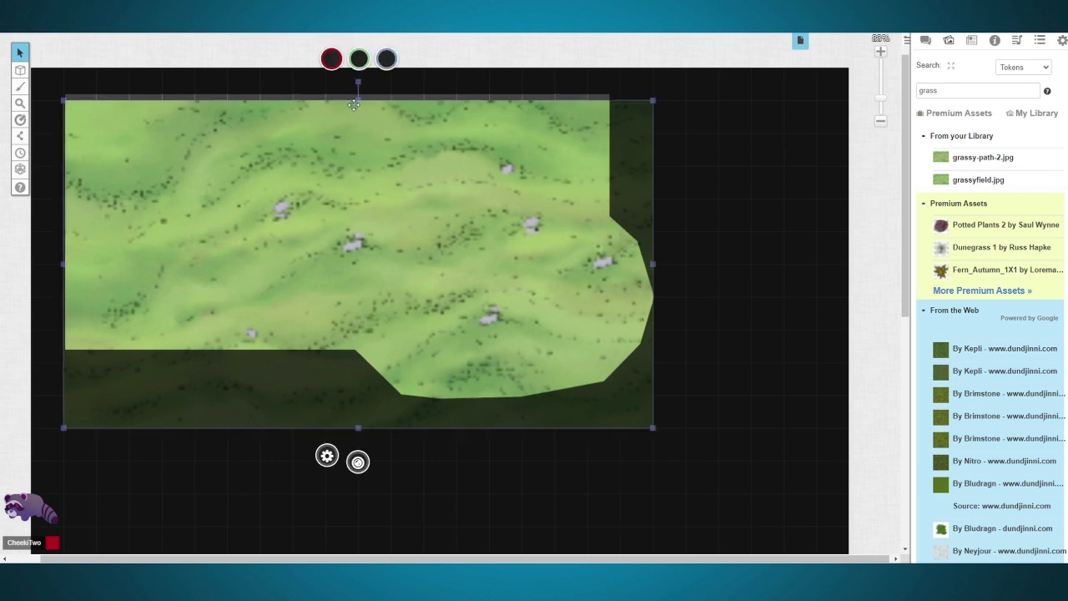
drag(358, 99, 357, 90)
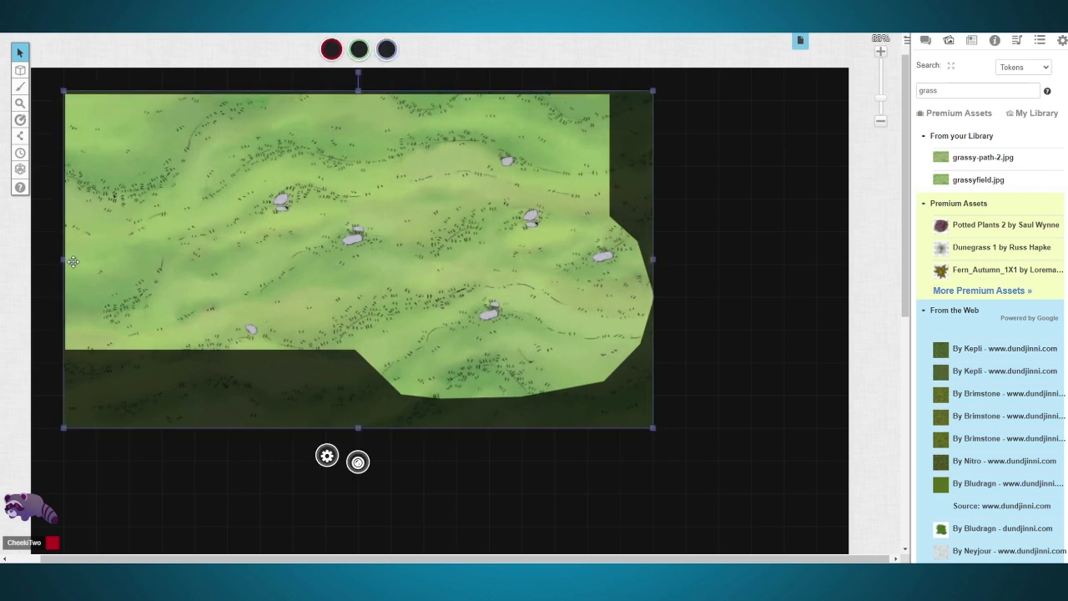
drag(64, 260, 56, 260)
click(732, 356)
drag(694, 157, 810, 324)
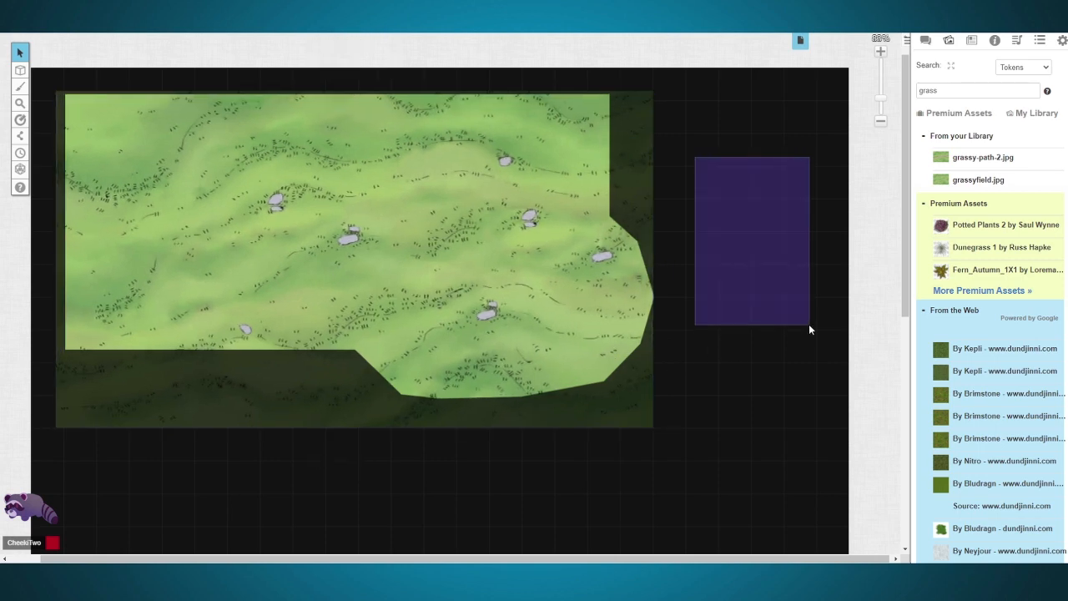
drag(704, 141, 749, 206)
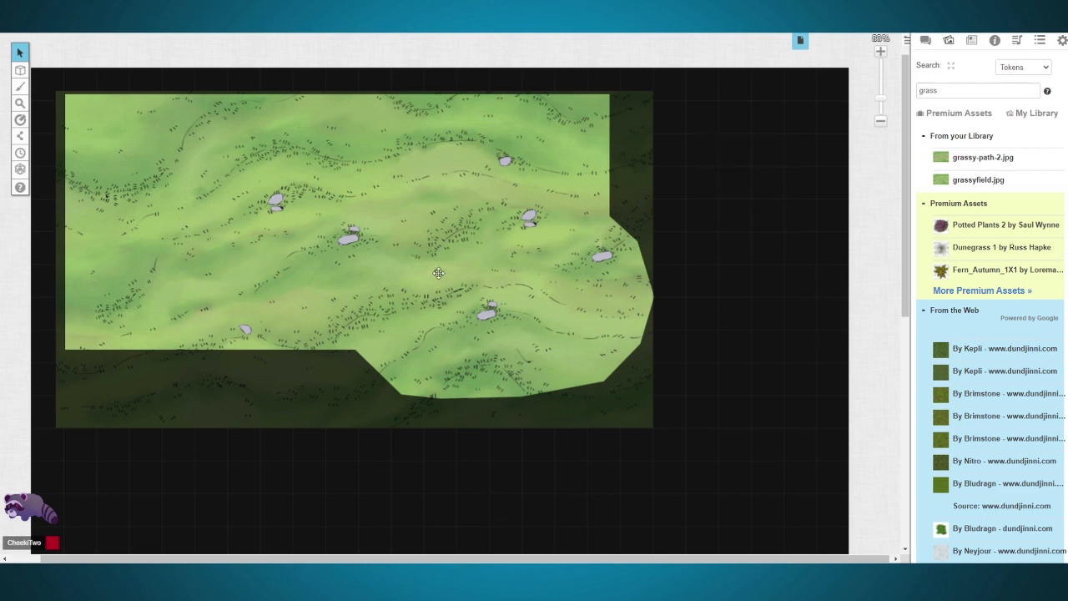
Step: Move the grass field image to the Map Layer
right_click(438, 273)
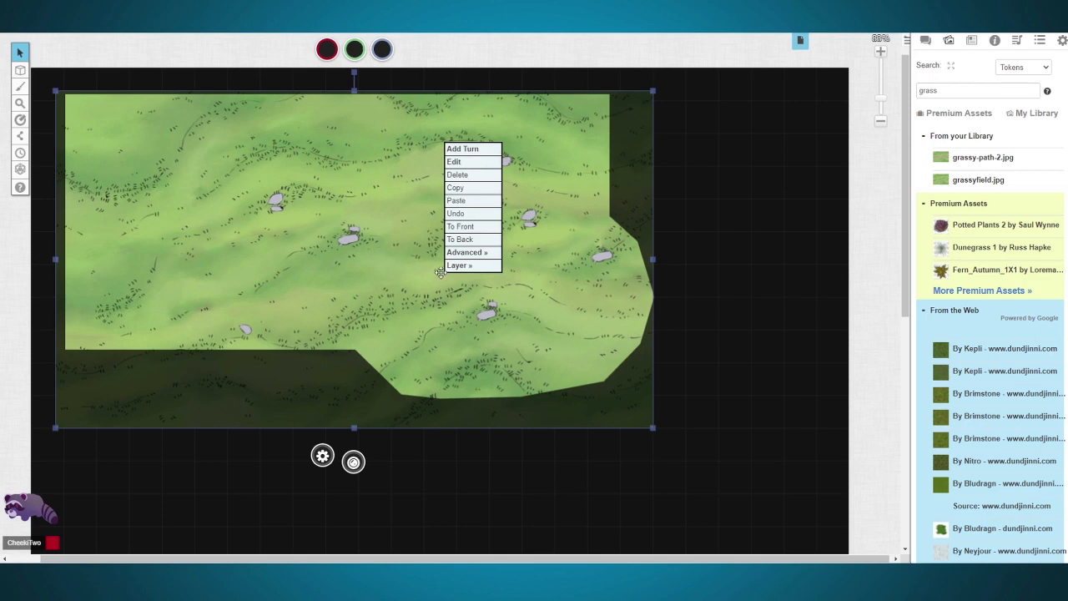
mouse_move(480, 273)
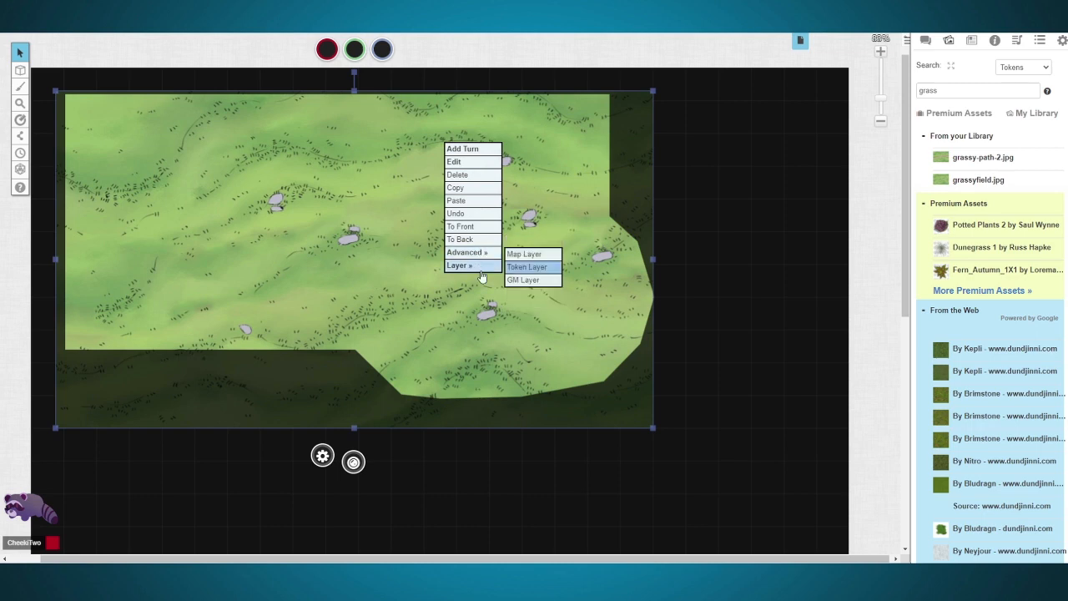
click(530, 254)
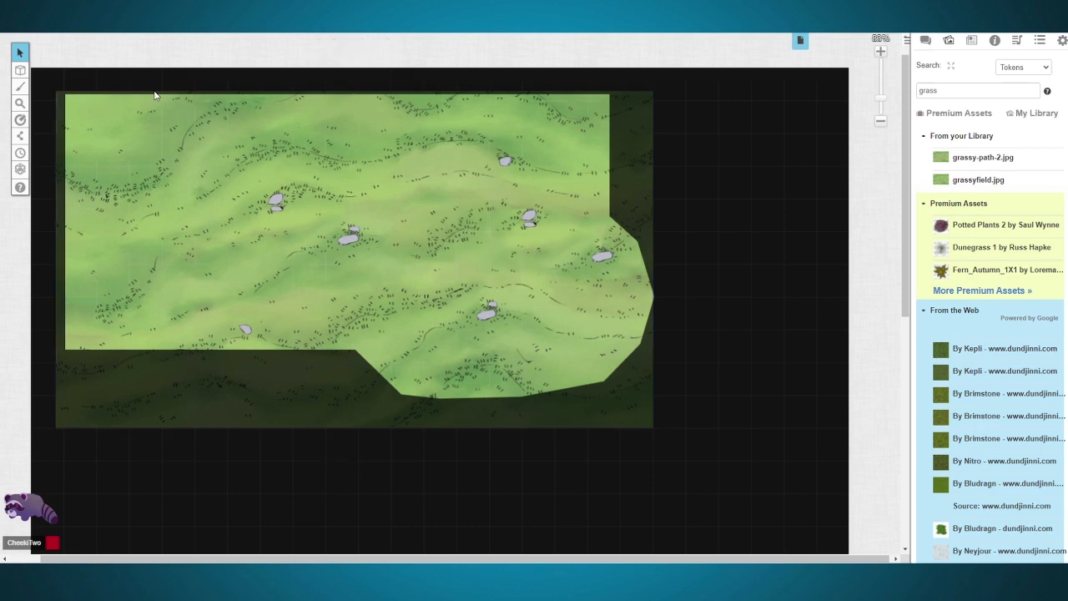
Step: Switch to the Map & Background layer and shift the grass field image slightly down and to the right
mouse_move(28, 186)
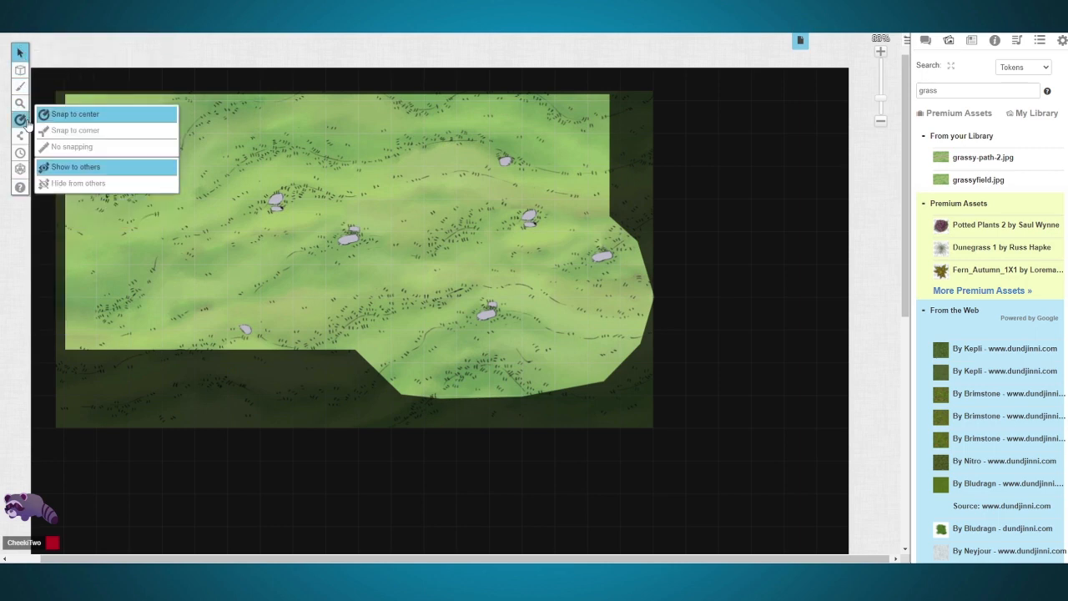
mouse_move(20, 53)
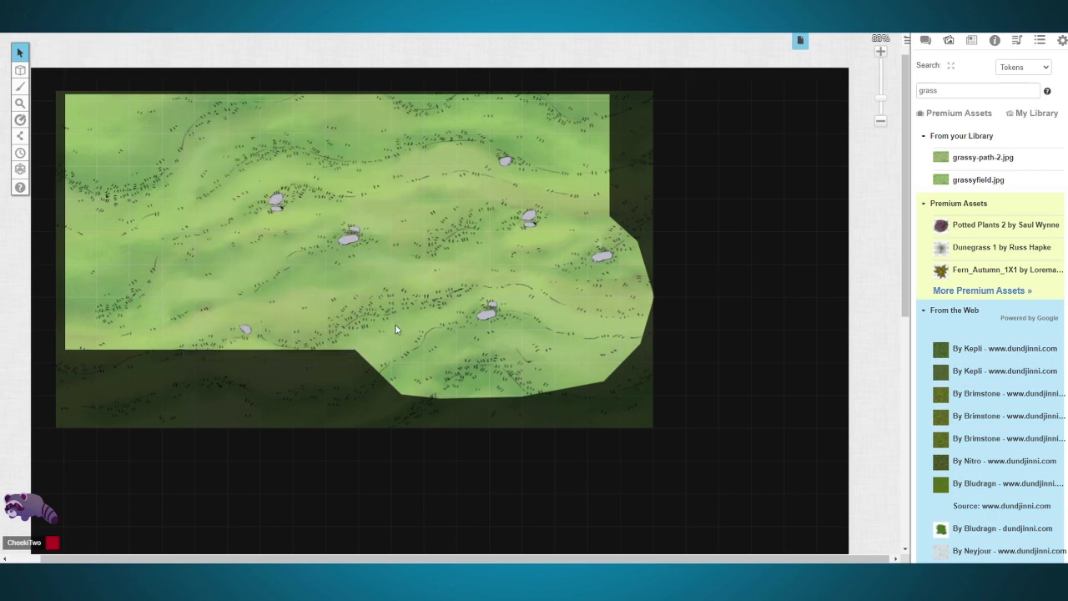
mouse_move(20, 71)
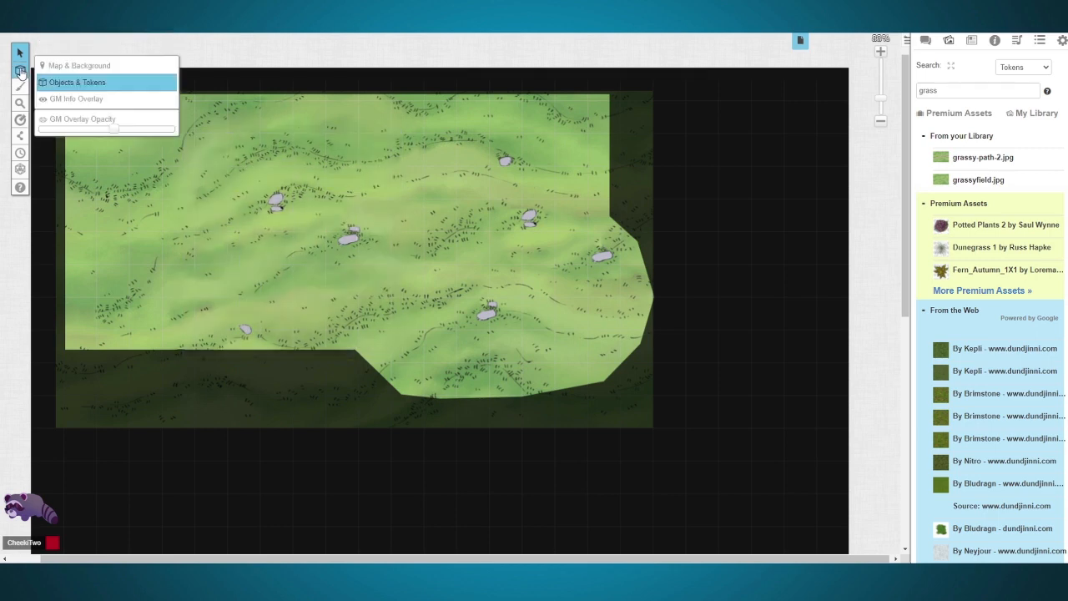
click(60, 69)
drag(186, 161, 160, 154)
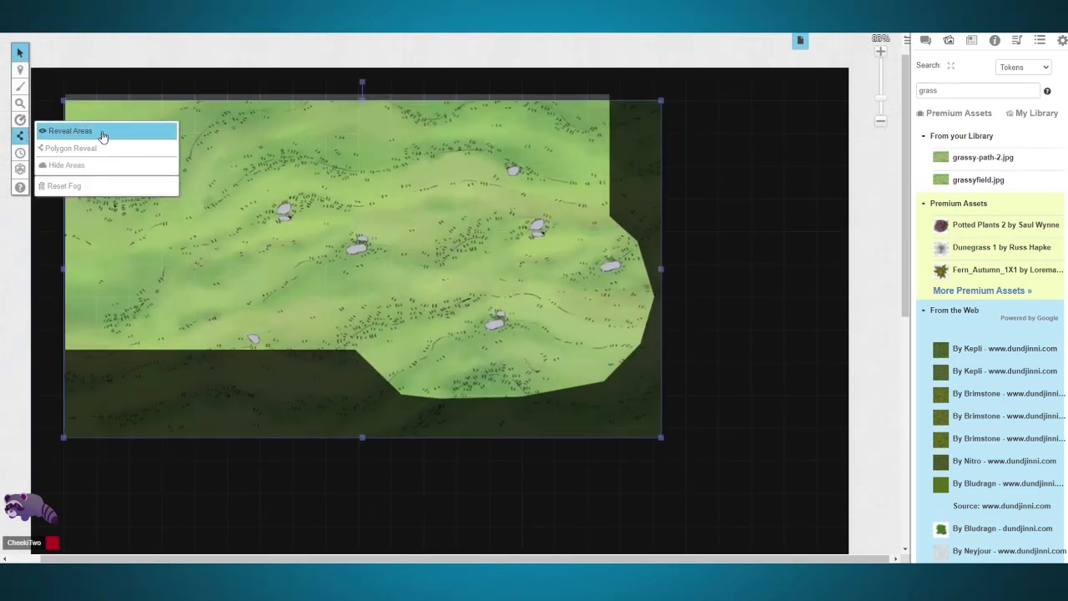
Step: Switch to the GM Info Overlay layer and lower the GM overlay opacity to near its minimum
mouse_move(20, 70)
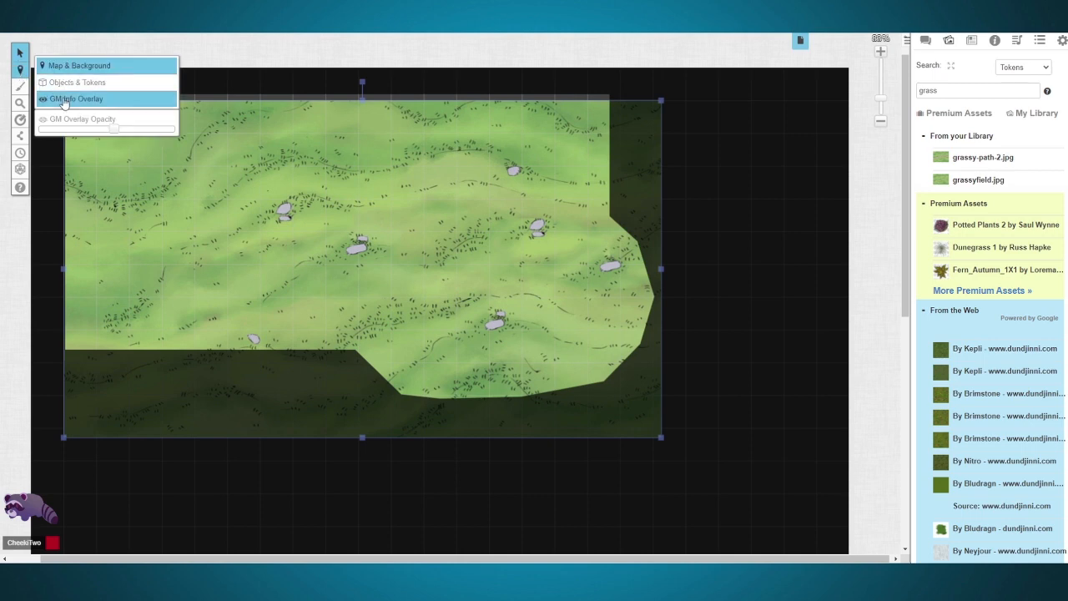
click(64, 100)
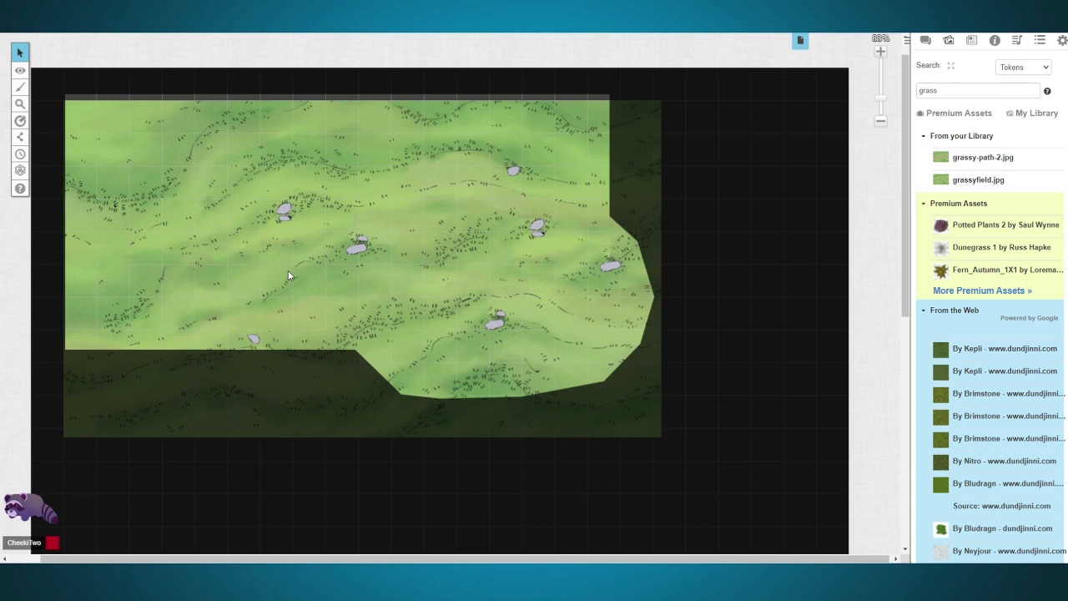
drag(662, 106, 786, 216)
drag(675, 95, 834, 247)
drag(671, 115, 821, 264)
drag(694, 124, 833, 278)
mouse_move(20, 71)
drag(113, 130, 47, 136)
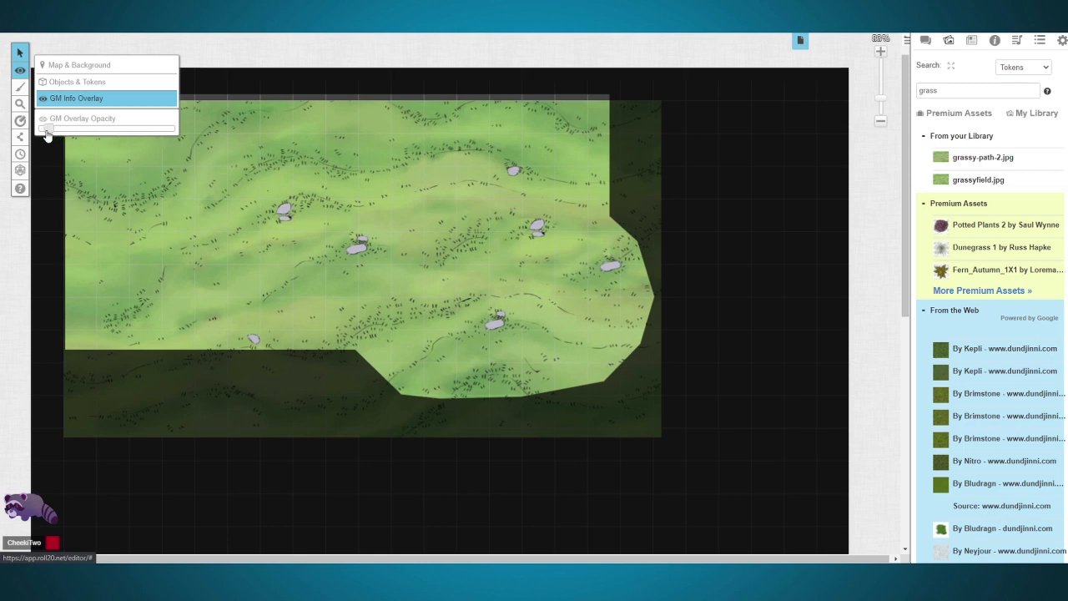
Step: Place grassy-path-2.jpg on the GM layer and enlarge it over the eastern half of the grass field
drag(985, 158, 408, 190)
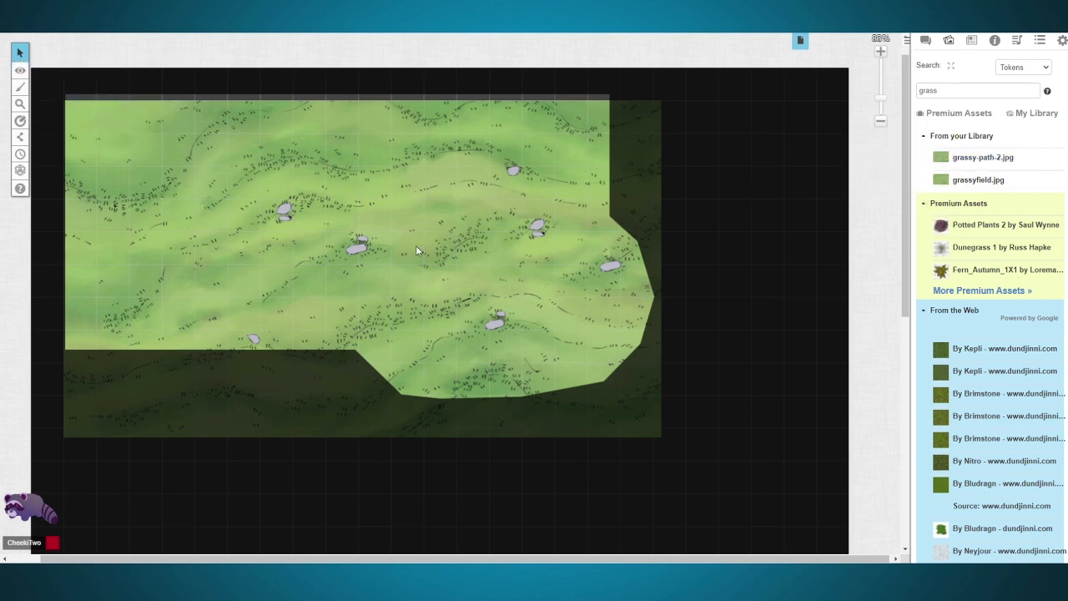
click(405, 186)
drag(424, 199, 649, 357)
drag(552, 301, 649, 301)
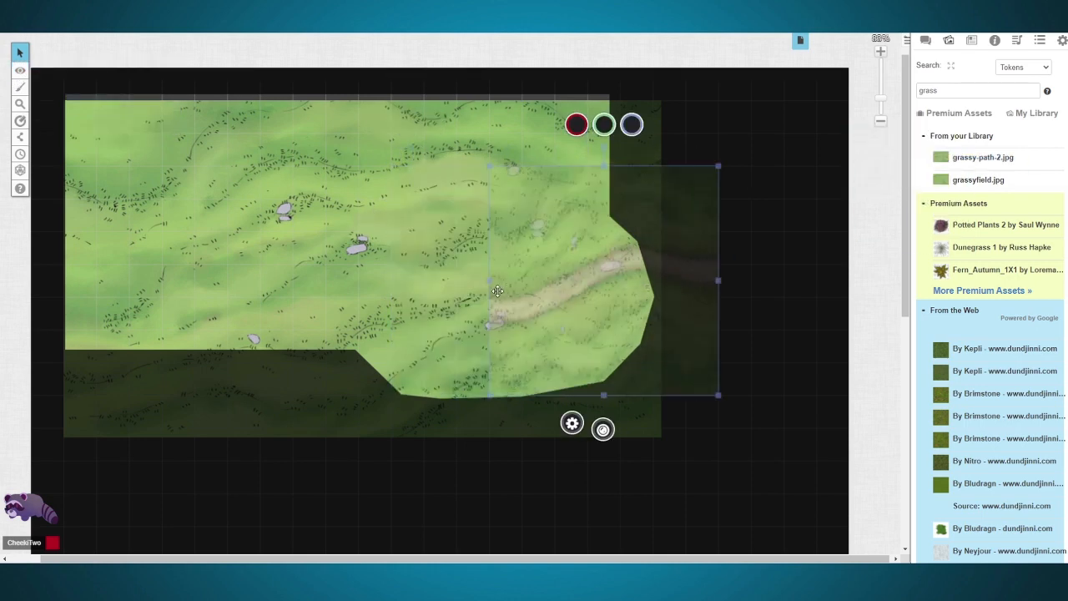
drag(489, 281, 358, 282)
Step: Reduce the GM overlay opacity to fade the grassy path image
mouse_move(24, 70)
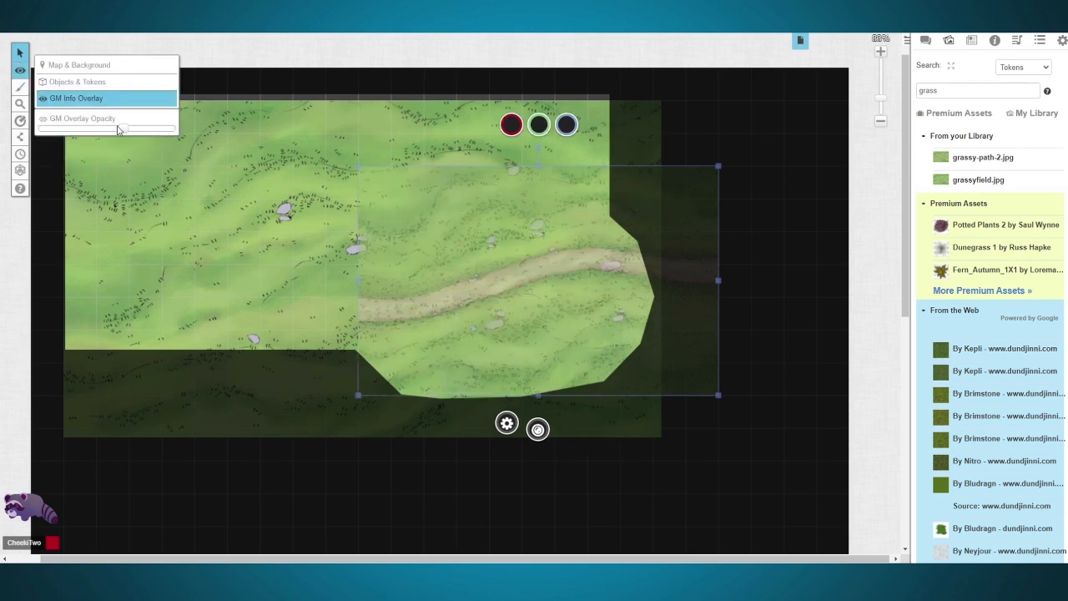
drag(119, 129, 71, 138)
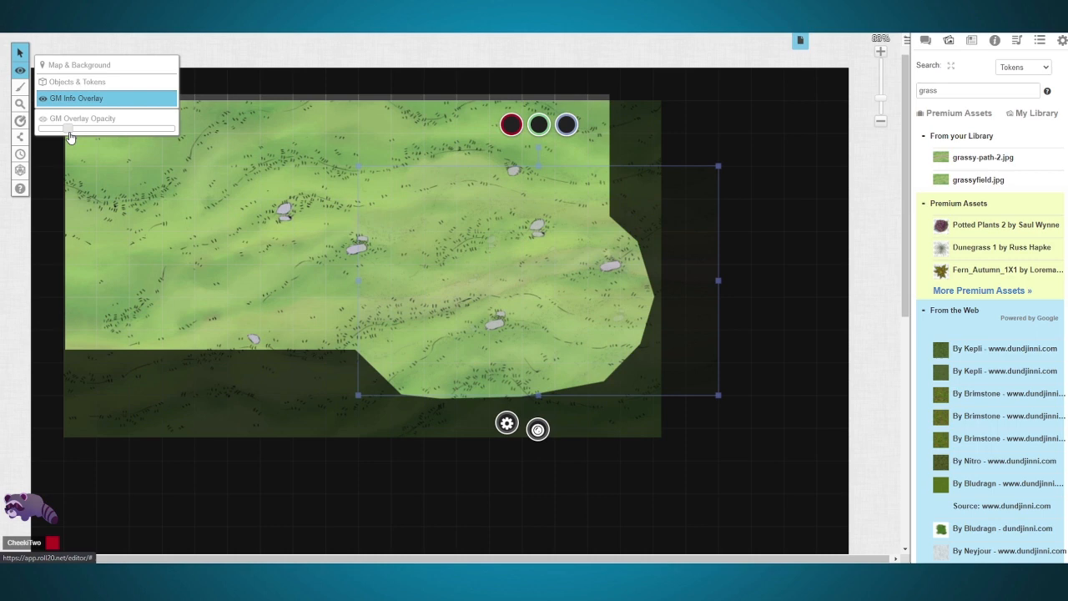
Step: Draw two rectangles with a red #ff0000 outline over the western part of the grass field
click(20, 88)
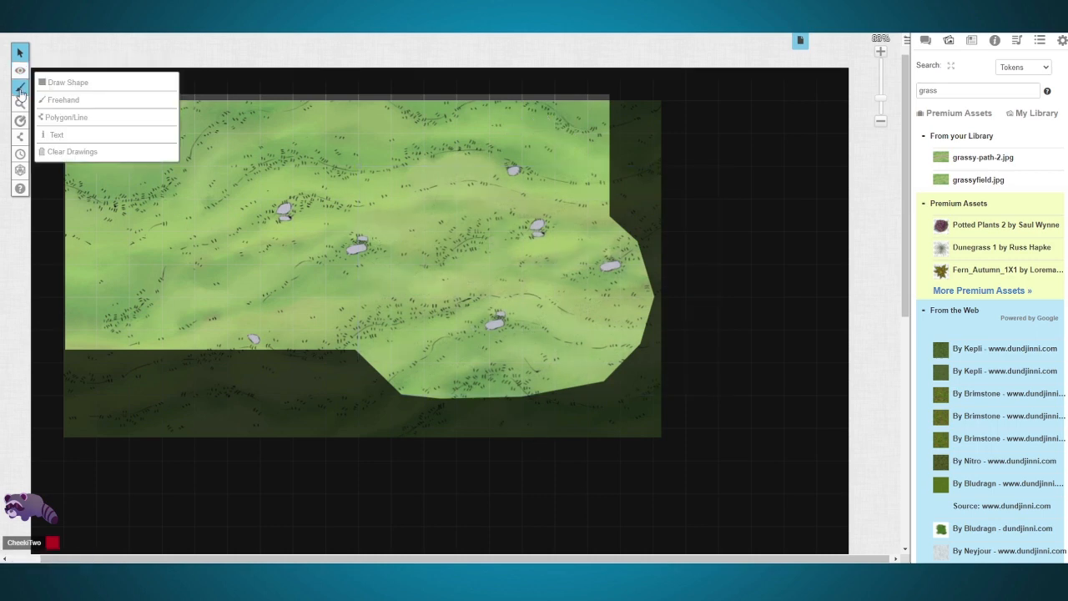
click(69, 81)
drag(248, 184, 361, 259)
click(42, 51)
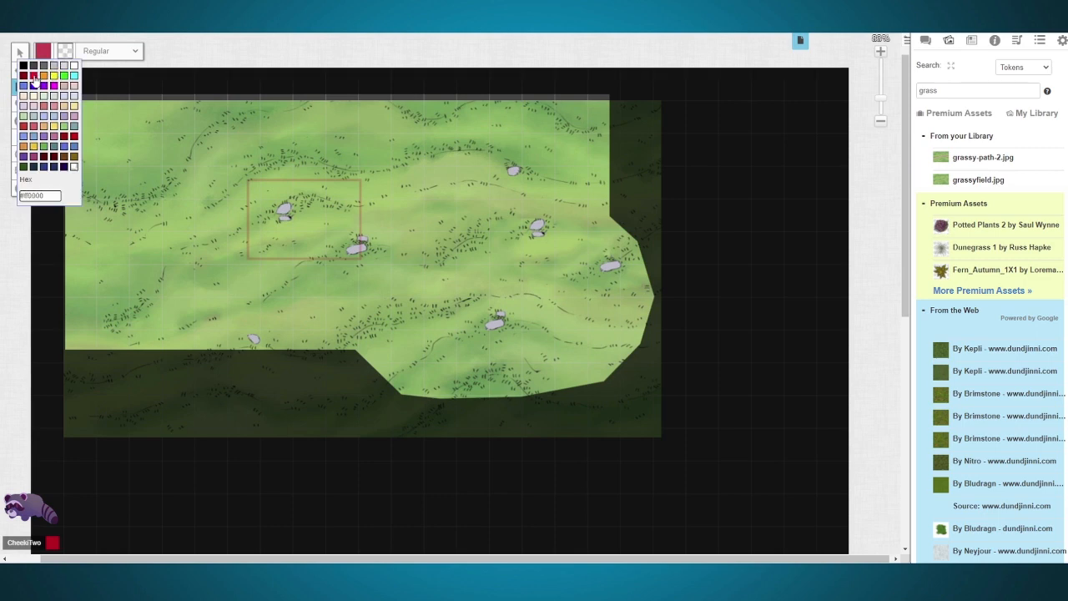
click(34, 78)
drag(195, 150, 393, 280)
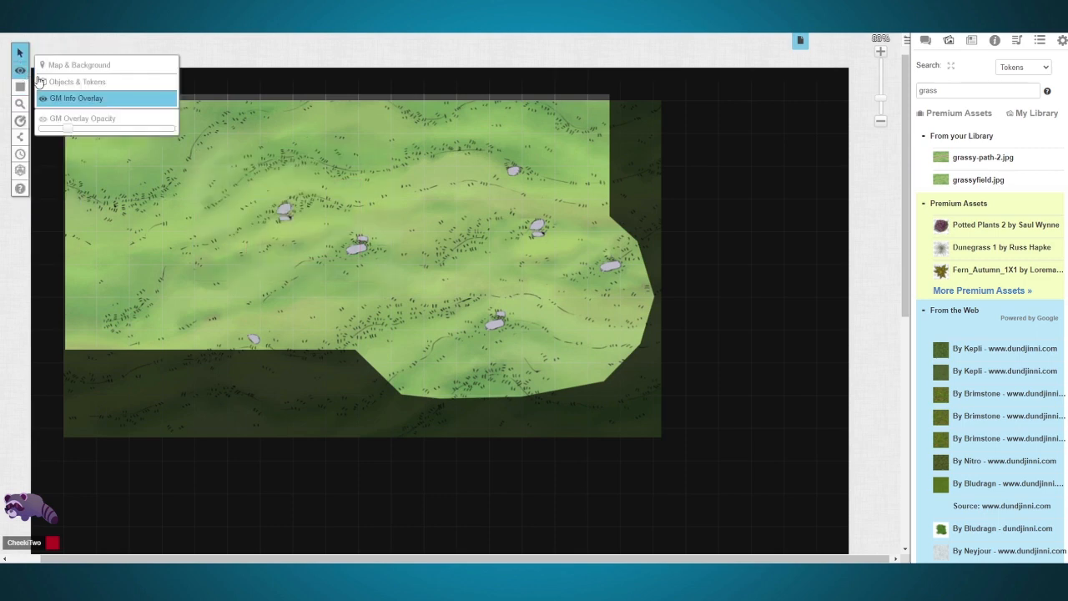
Step: Switch to the Objects & Tokens layer and sketch two rough boxes and a scribble freehand in red on the grass field
click(59, 82)
click(65, 95)
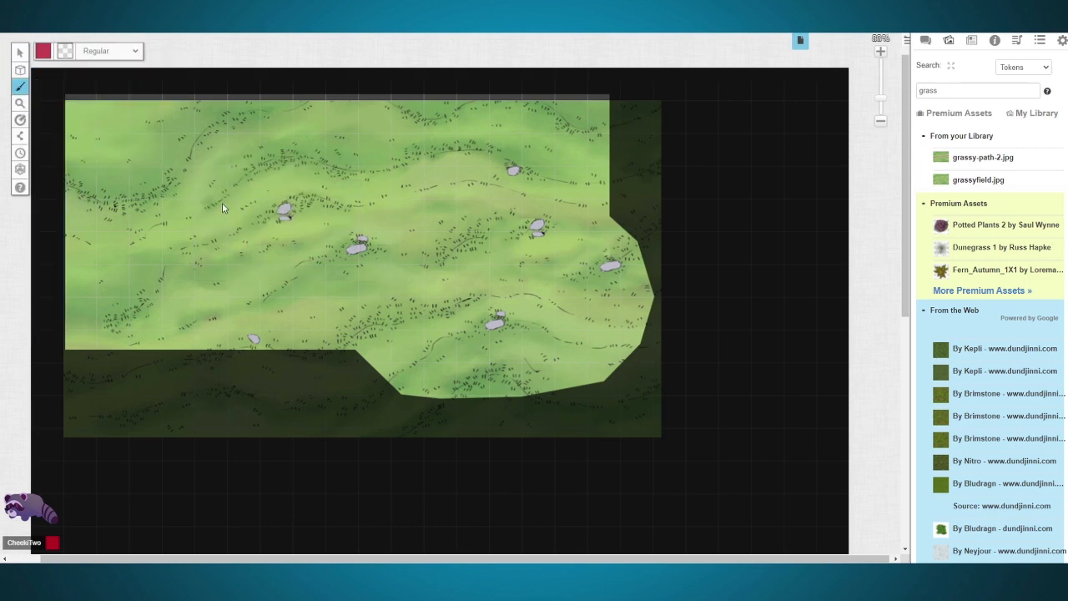
drag(221, 215, 191, 170)
drag(505, 200, 411, 167)
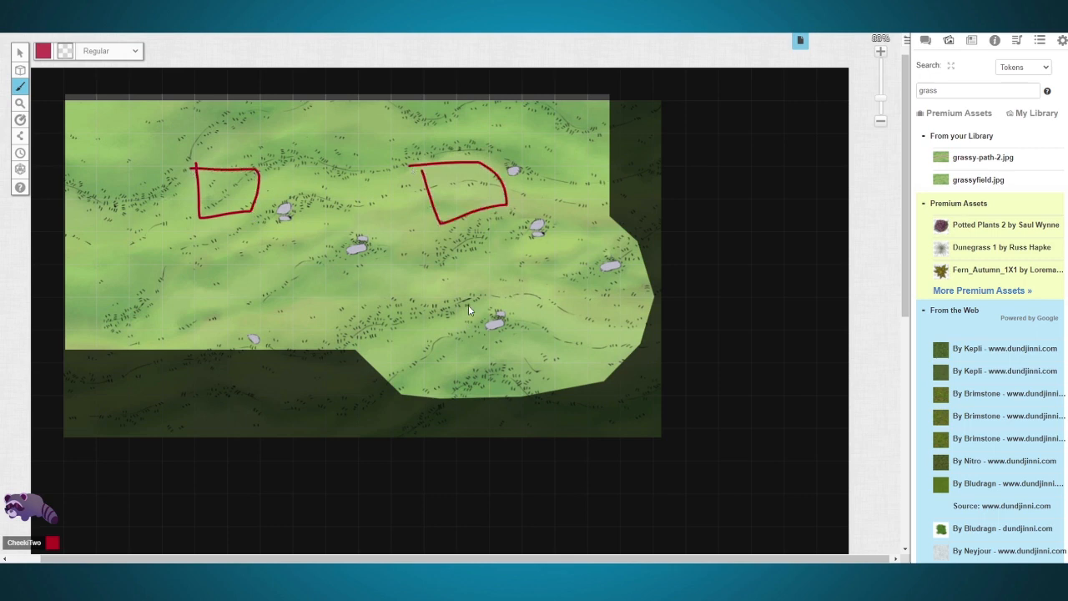
mouse_move(450, 286)
mouse_down()
mouse_move(417, 262)
mouse_move(425, 288)
mouse_move(357, 312)
mouse_move(408, 320)
mouse_move(461, 288)
mouse_move(414, 291)
mouse_up()
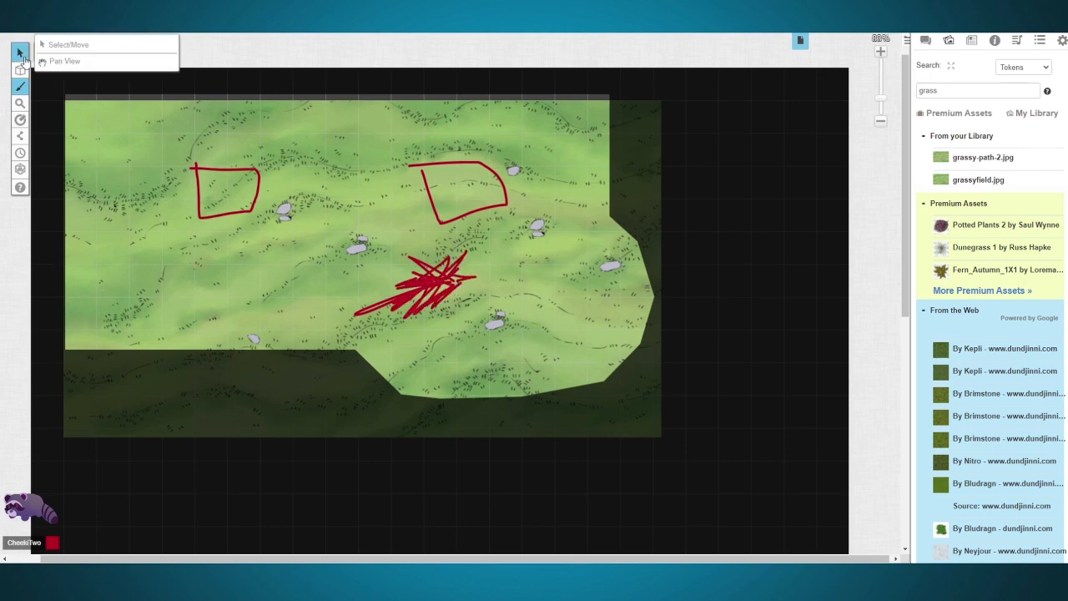
Step: Remove the red freehand strokes and measure a diagonal distance across the western grass field
click(20, 53)
mouse_move(21, 103)
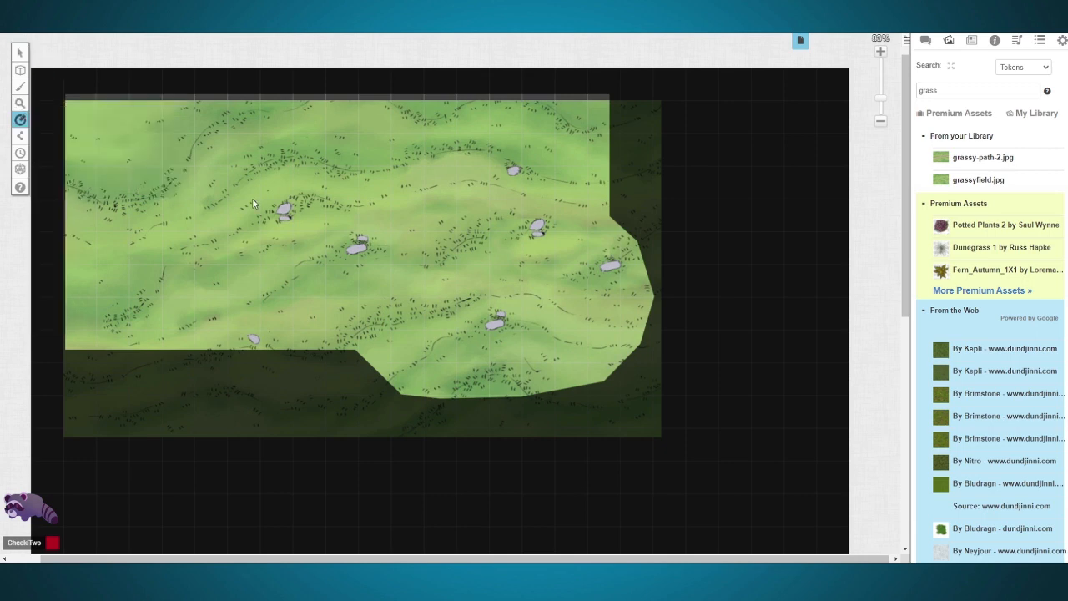
drag(144, 213, 314, 333)
Step: Reveal three rectangular areas of fog along the eastern and southern edges of the grass field
mouse_move(20, 136)
click(55, 132)
drag(556, 177, 657, 300)
drag(310, 302, 460, 418)
drag(417, 336, 649, 430)
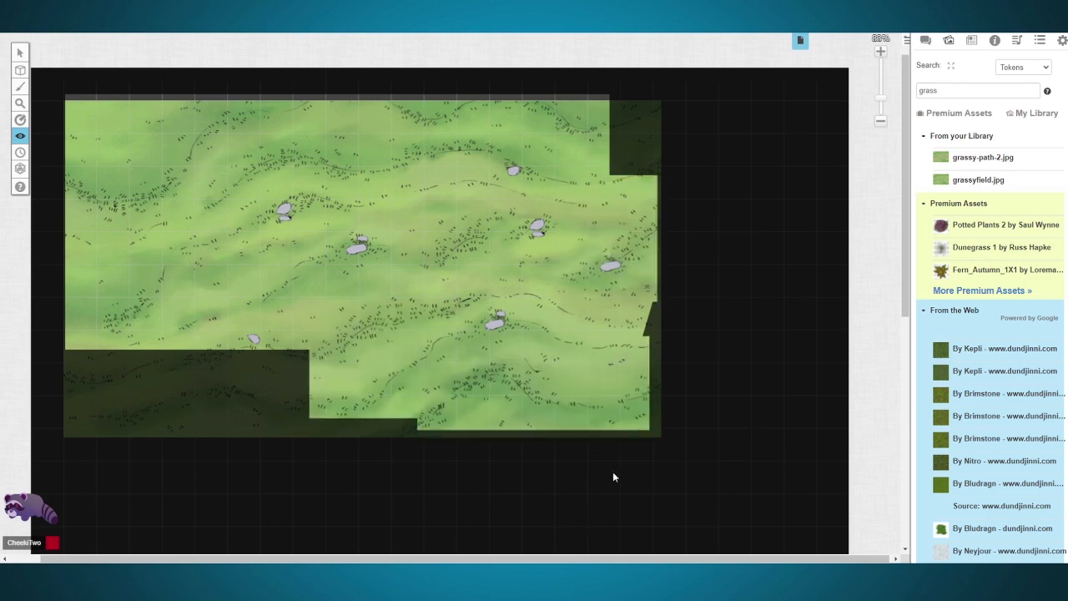
Step: Hide the southern and eastern edges of the grass field under fog of war with two overlapping rectangles
mouse_move(20, 136)
click(63, 167)
drag(726, 490, 278, 349)
drag(683, 414, 587, 76)
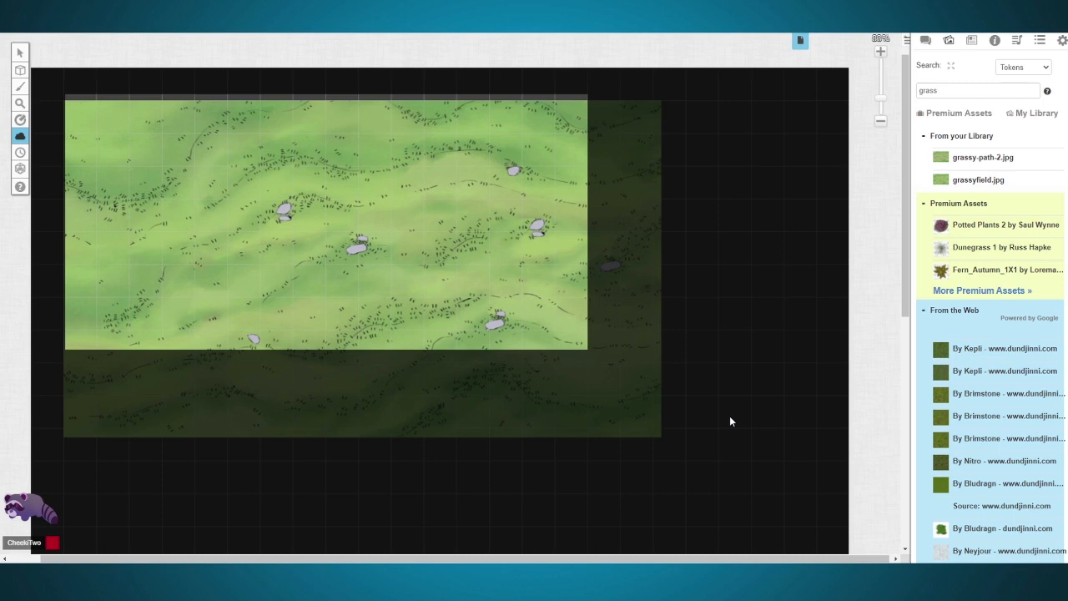
Step: Reveal a rounded polygon of fog on the eastern side of the grass field using the polygon reveal tool
mouse_move(21, 138)
click(83, 148)
click(556, 131)
click(611, 179)
click(626, 232)
click(624, 314)
click(604, 347)
click(582, 354)
click(551, 354)
click(502, 315)
click(552, 142)
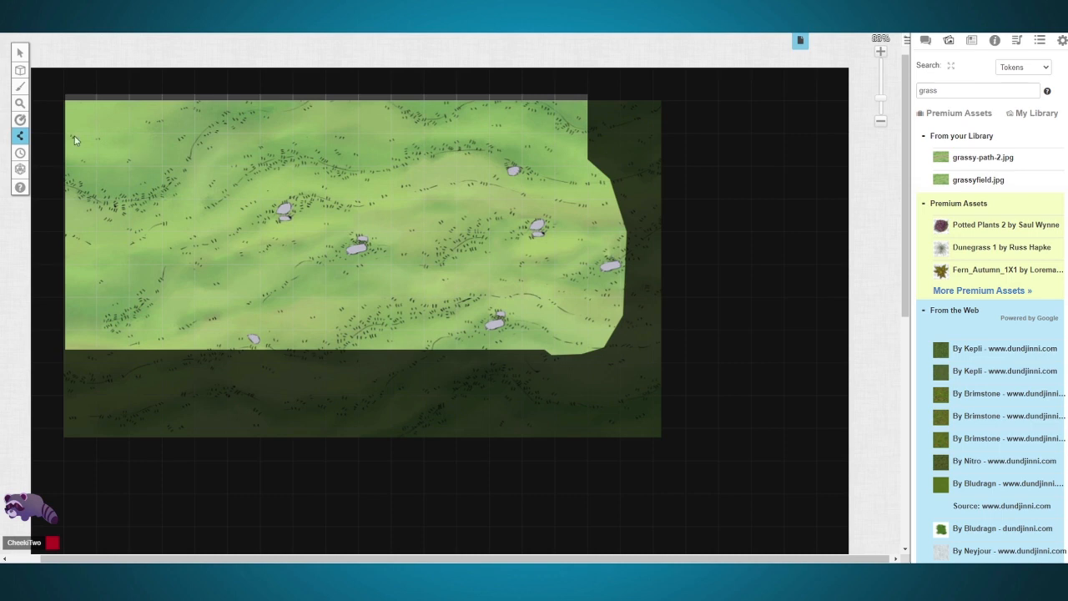
Step: Open the Turn Order tracker to view it, and close it again
mouse_move(22, 137)
click(21, 156)
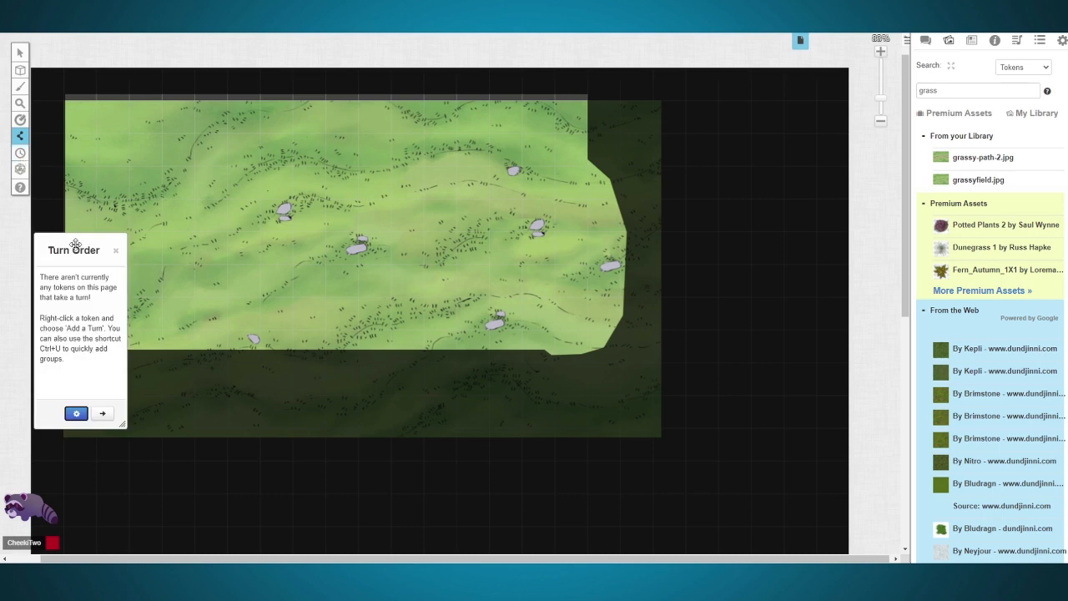
click(118, 254)
Step: Try the GM, !! and !p roll modifiers in the dice roller and roll 2d4
mouse_move(20, 169)
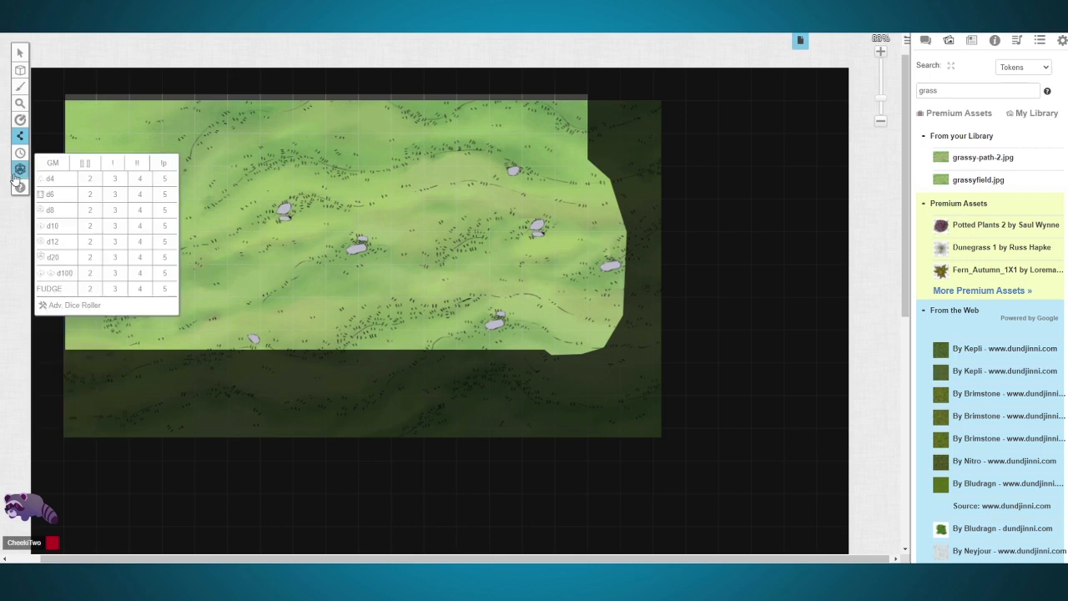
click(54, 165)
click(55, 167)
click(144, 166)
click(161, 167)
click(94, 179)
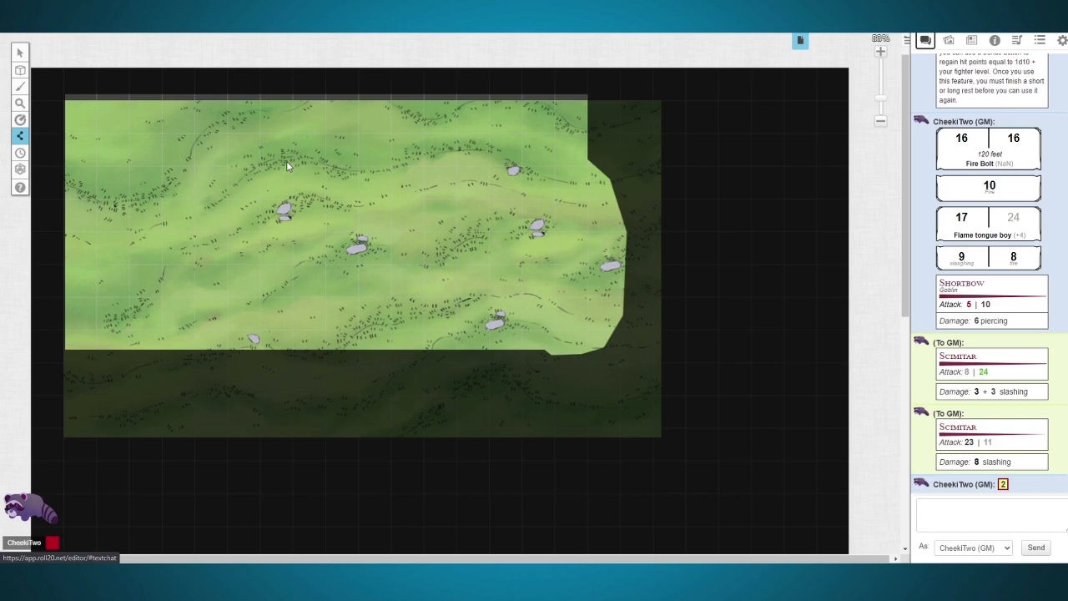
Step: Roll 5d100, 2d12 and a single d12 with the dice roller
mouse_move(20, 169)
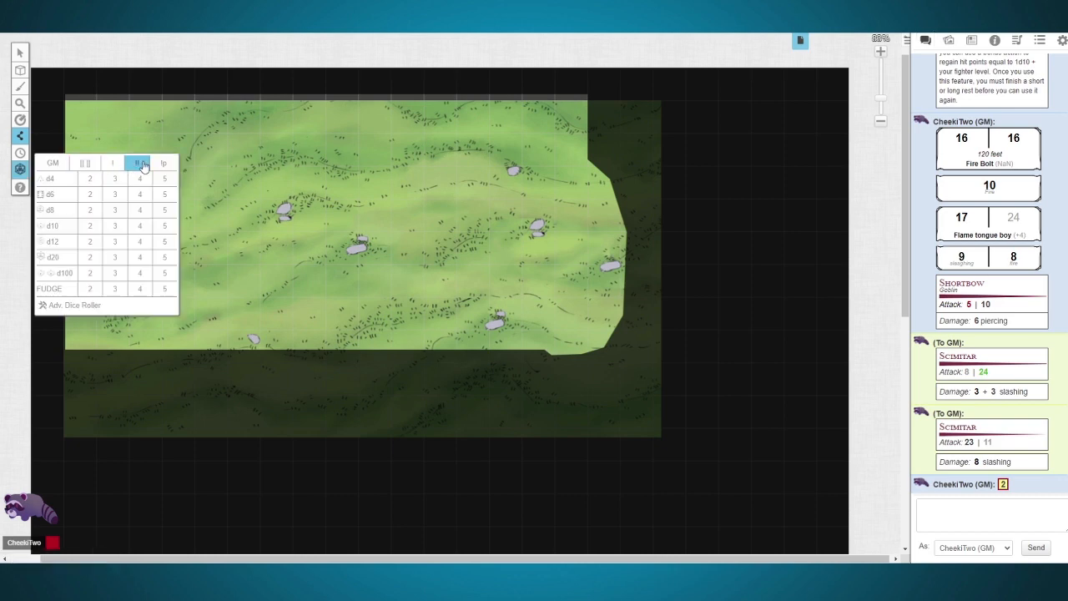
click(165, 275)
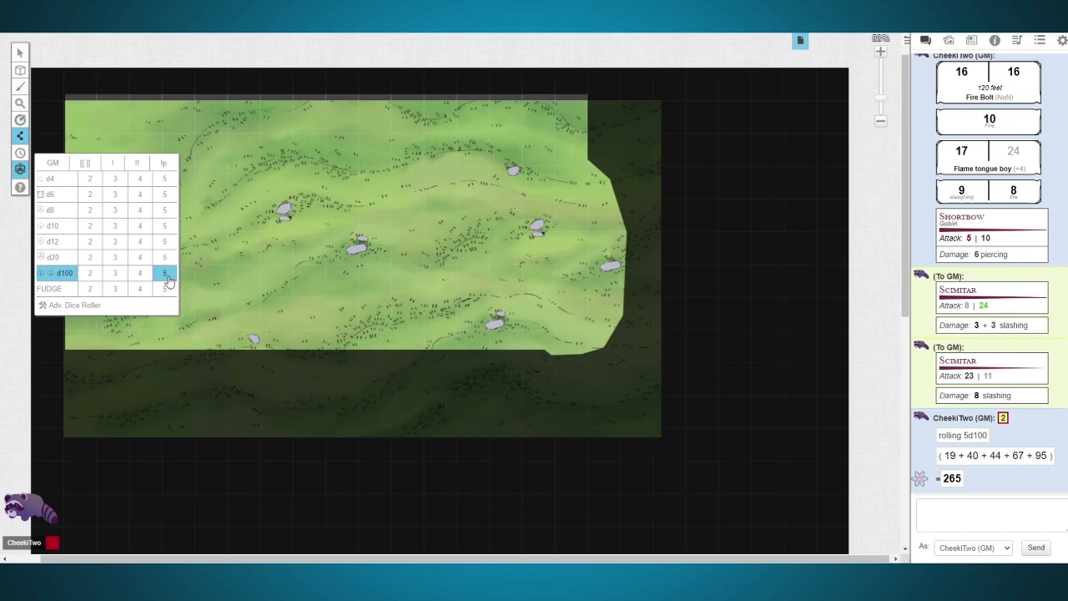
click(89, 242)
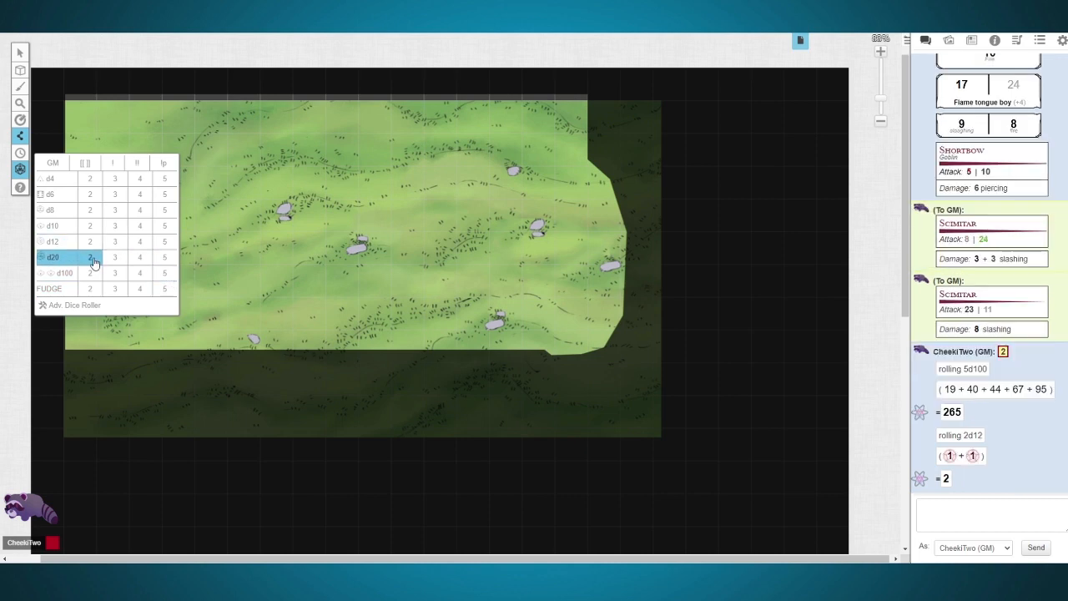
click(54, 243)
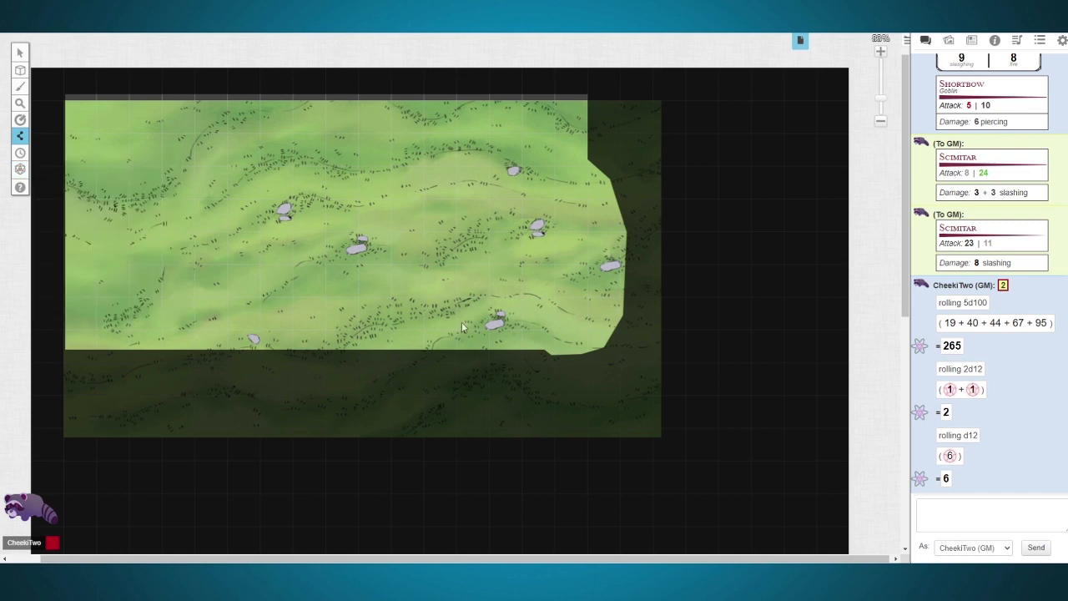
Step: Roll a d10 and a d10+6 by sending /r commands in the chat
click(955, 515)
text(/r d10)
key(Return)
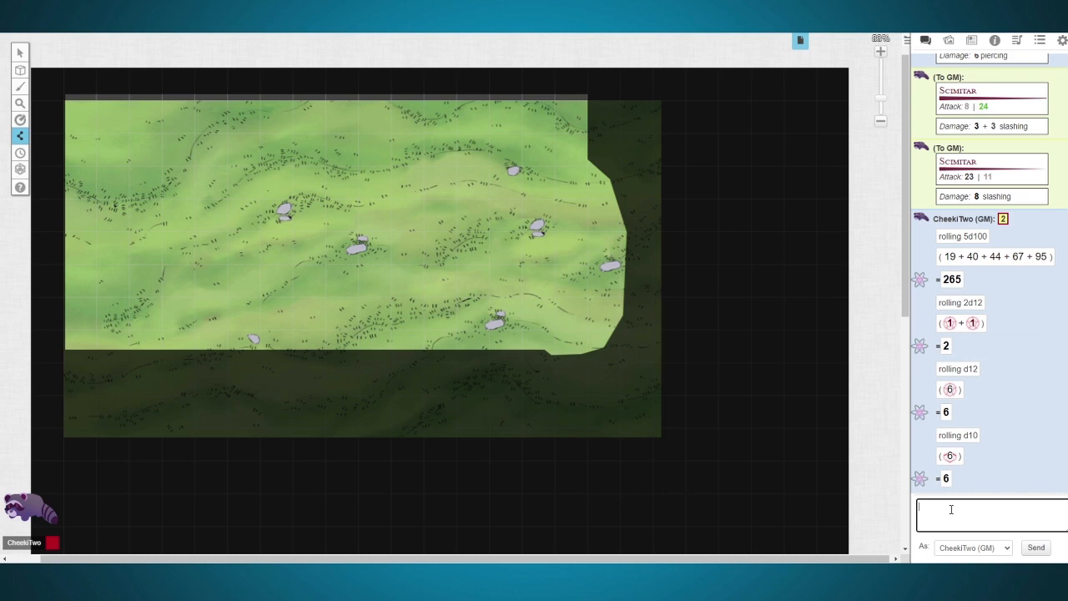
text(/r d10+6)
key(Return)
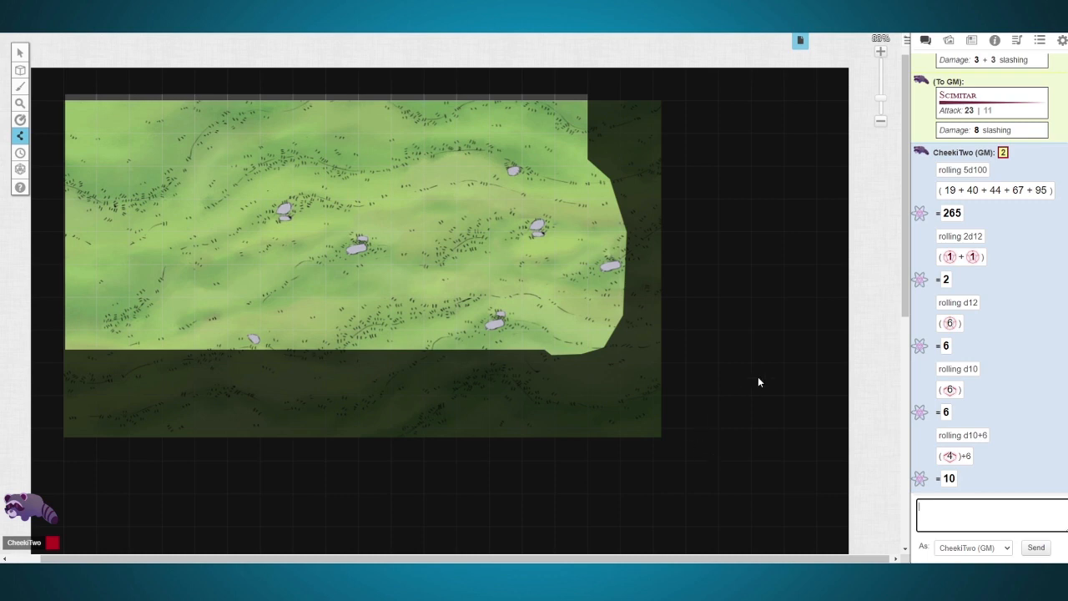
Step: Roll the combined expression (2d6+6)(d9) with an /r command in the chat
text(/r (2d6+6)(d9)
key(Return)
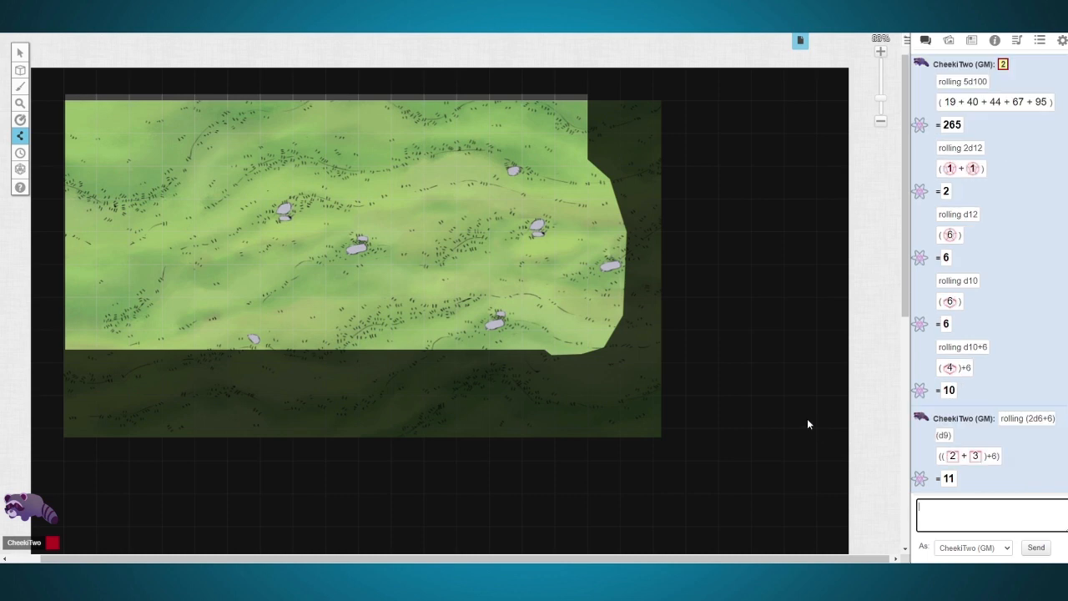
mouse_move(20, 187)
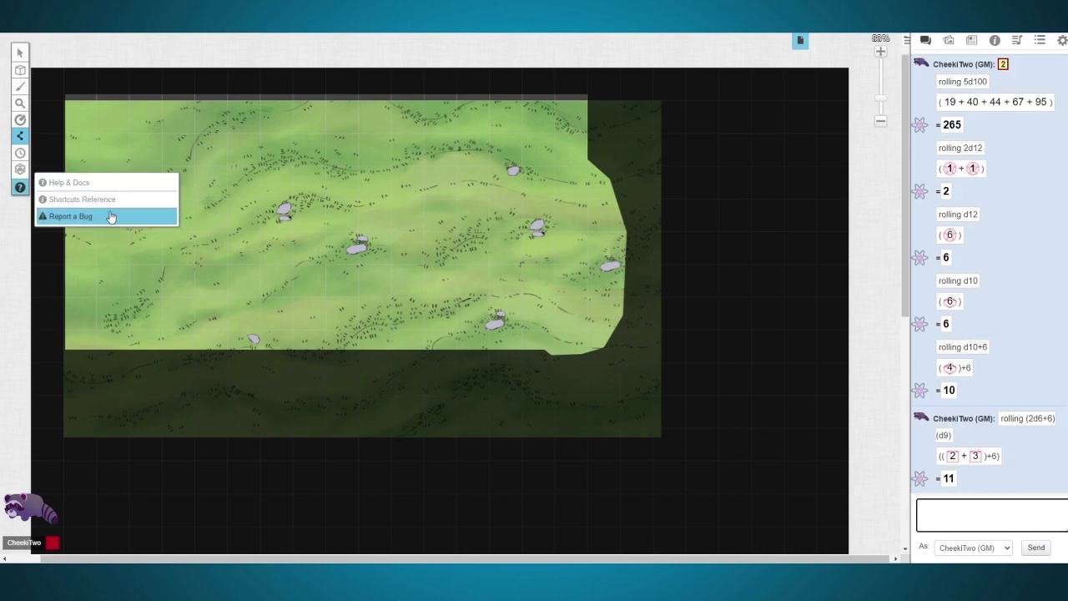
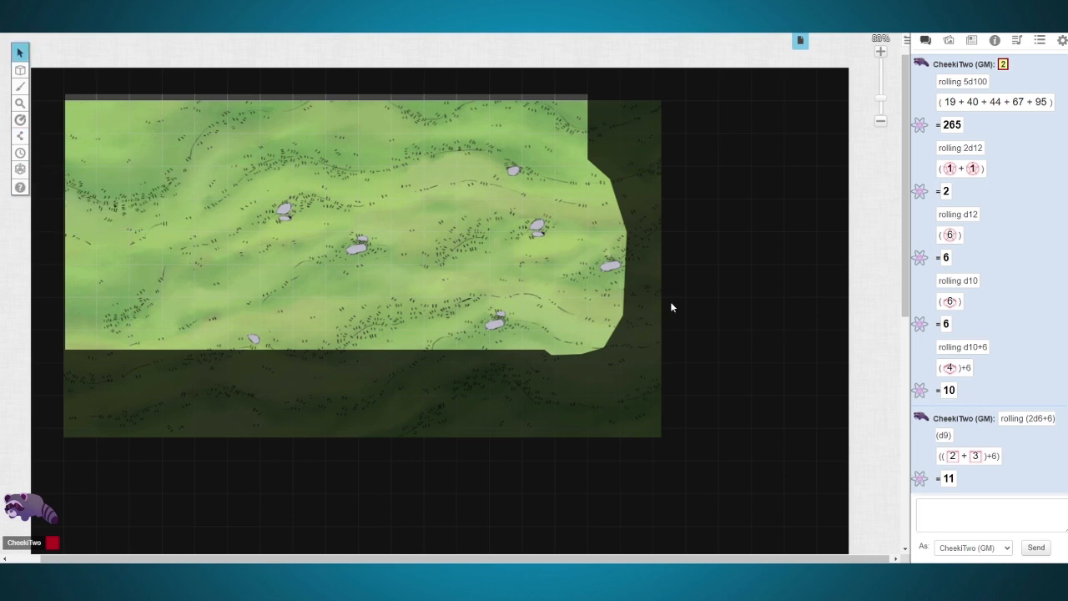
Step: Search the art library for tree tokens and add a dark green tree from the web results to the map
click(972, 43)
click(951, 44)
double_click(959, 91)
text(tre)
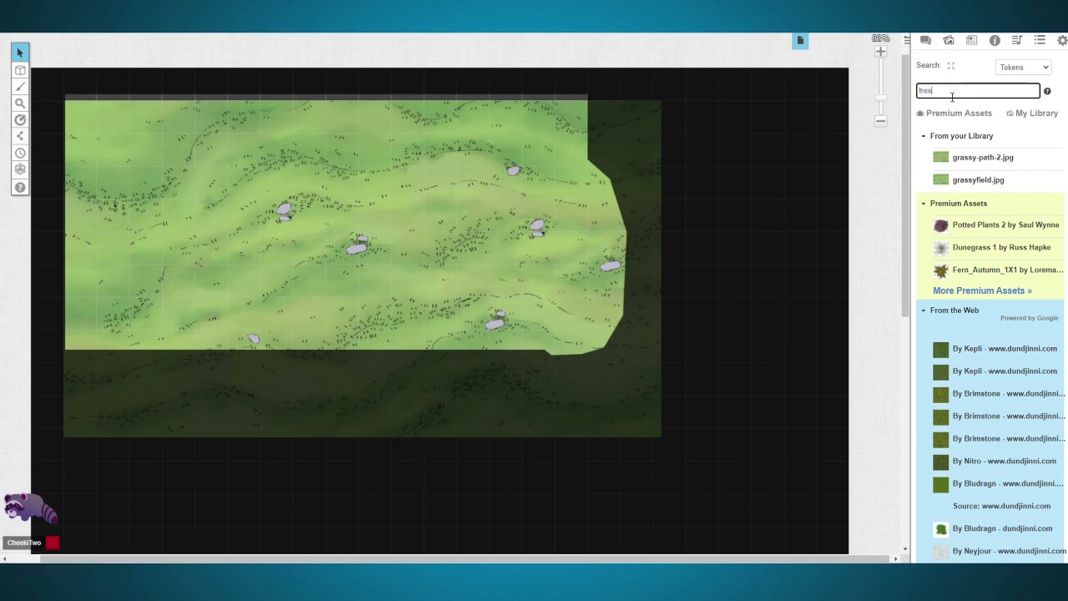
text(e)
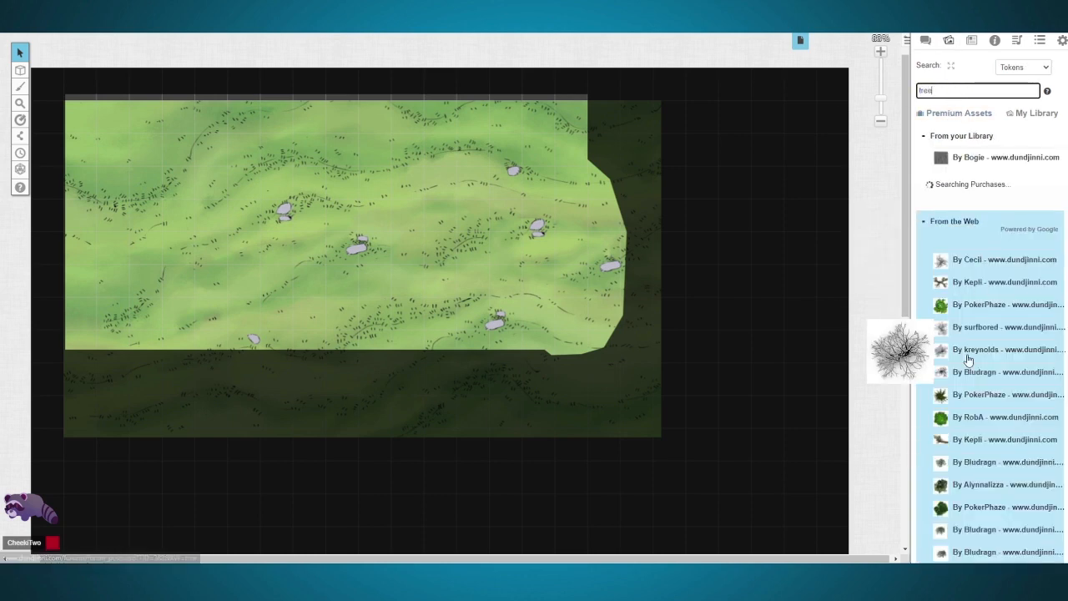
drag(968, 506, 537, 219)
Step: Enlarge the tree to about six by six grid squares and position it in the upper eastern part of the lit field
click(598, 264)
drag(601, 266, 682, 357)
drag(598, 282, 474, 185)
drag(559, 266, 578, 287)
drag(488, 82, 375, 199)
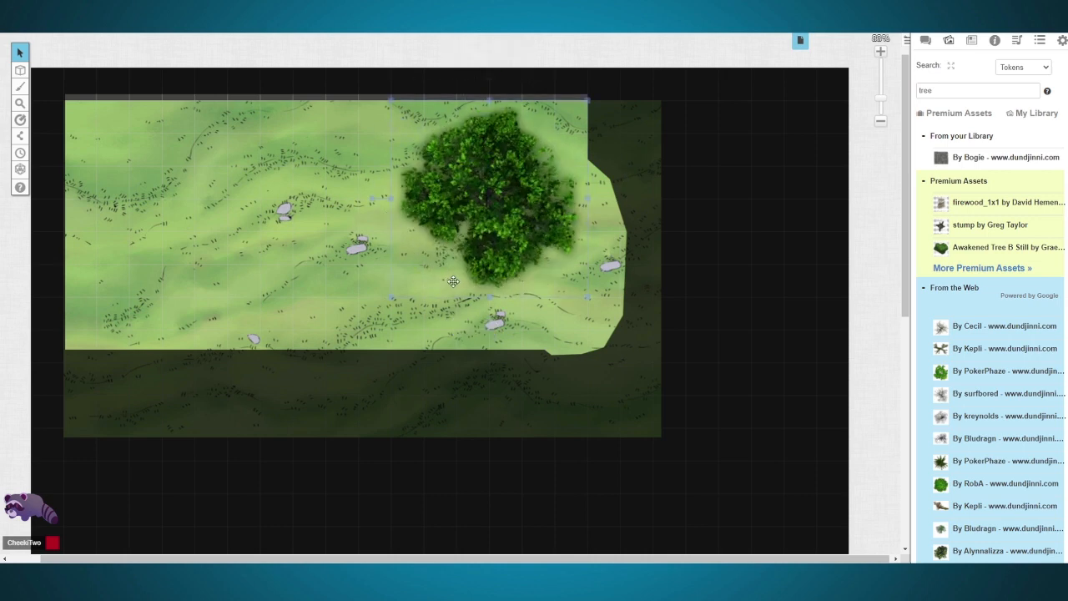
Step: Try a black tint colour on the tree token, then reset its tint to transparent
double_click(497, 277)
click(368, 290)
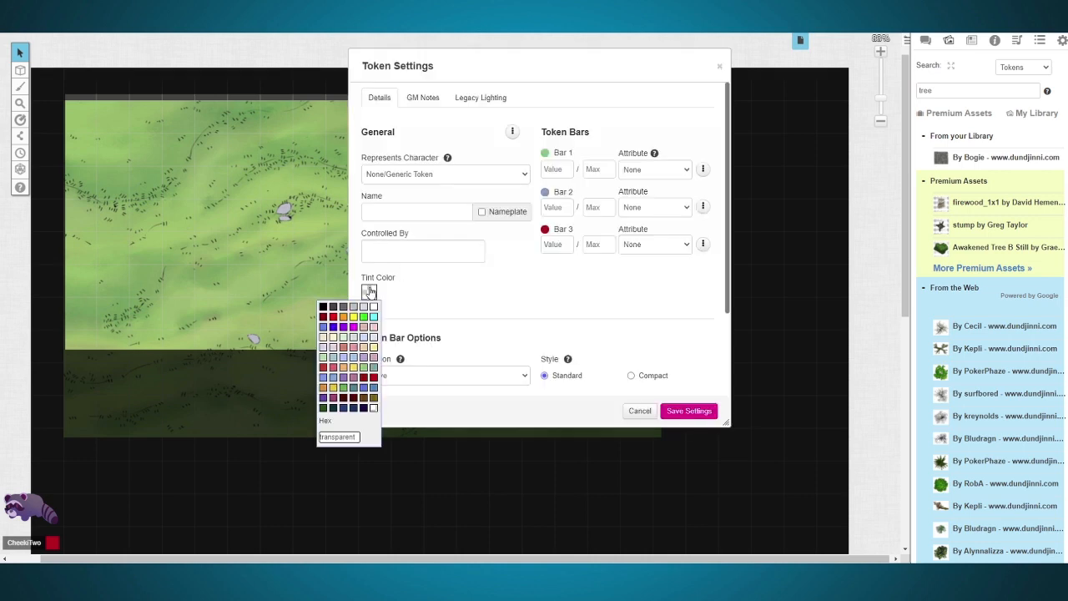
click(323, 307)
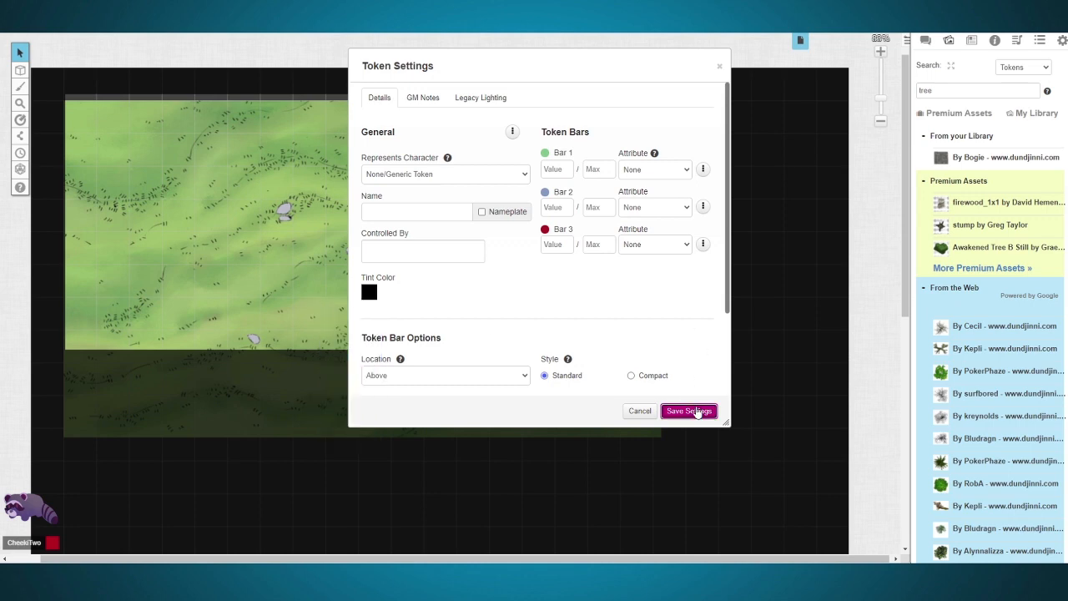
click(677, 411)
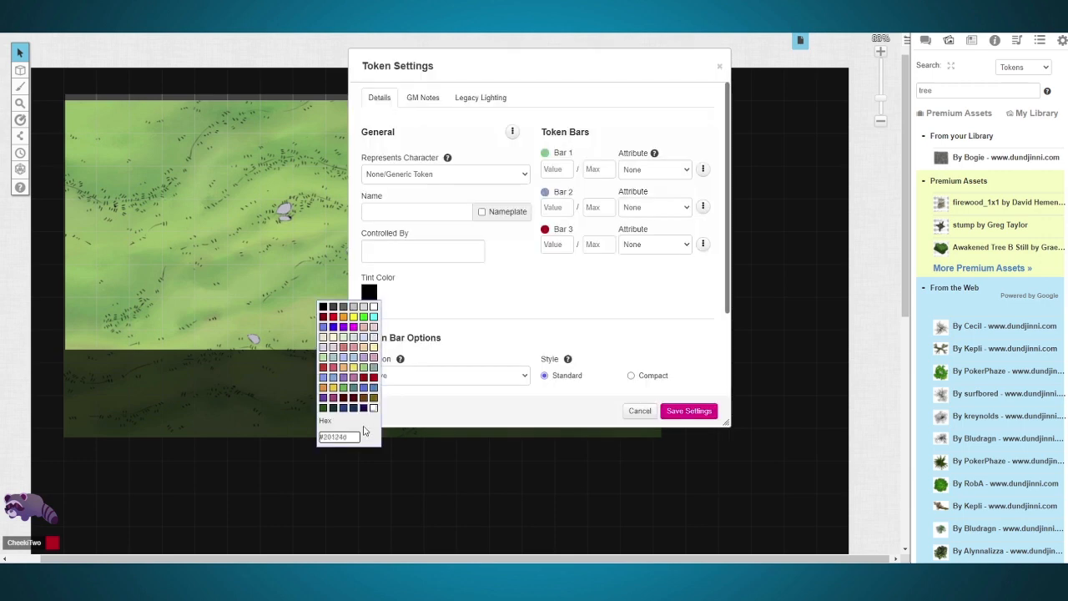
click(437, 408)
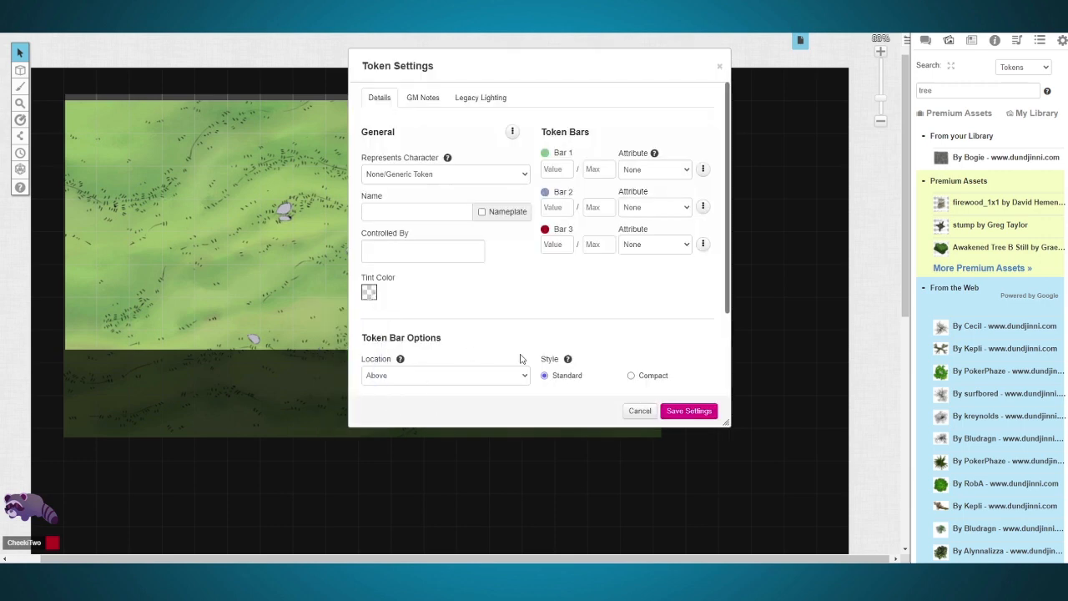
click(679, 412)
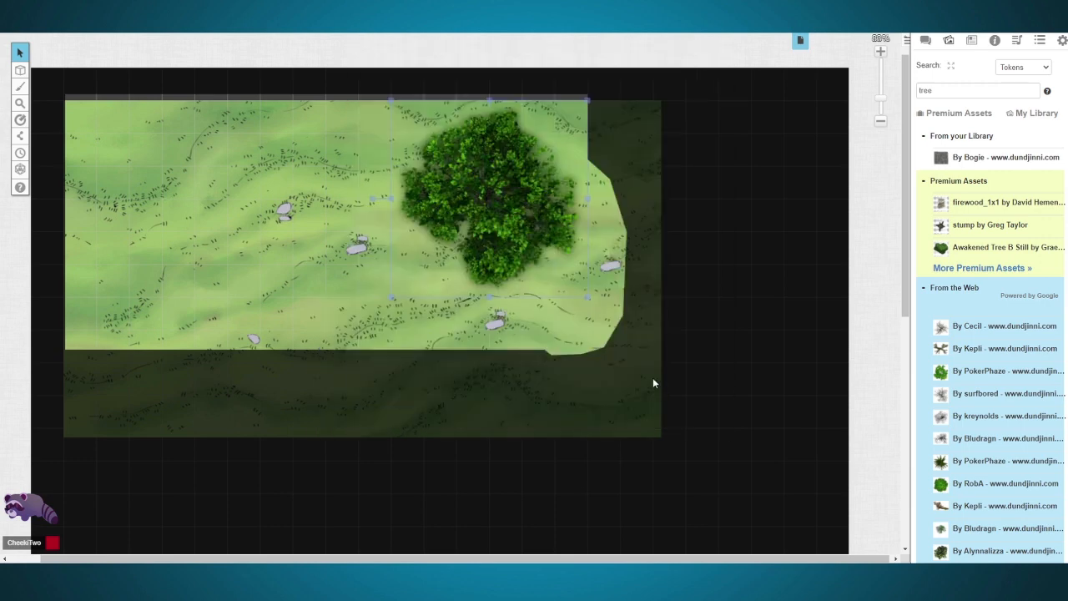
Step: Place the player character and the Goblin from the Hostile NPCs journal folder on the map
click(971, 40)
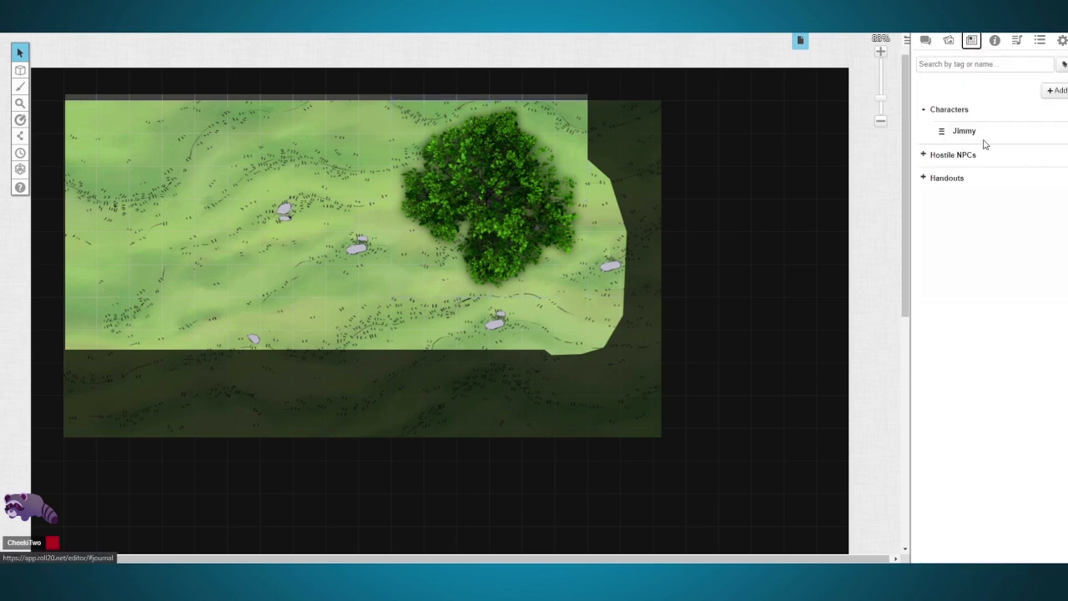
click(926, 155)
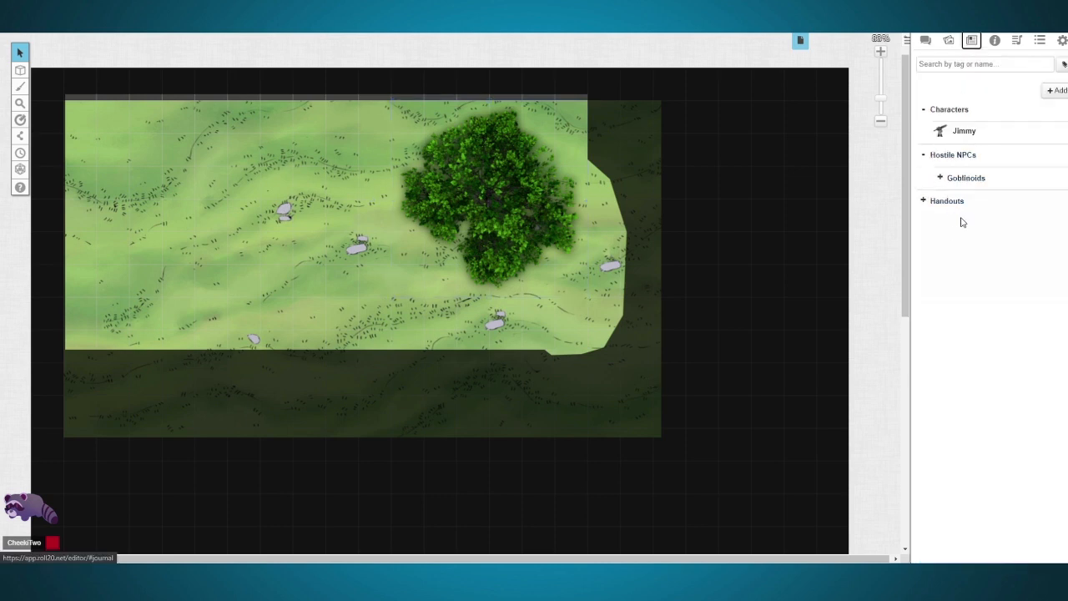
click(940, 178)
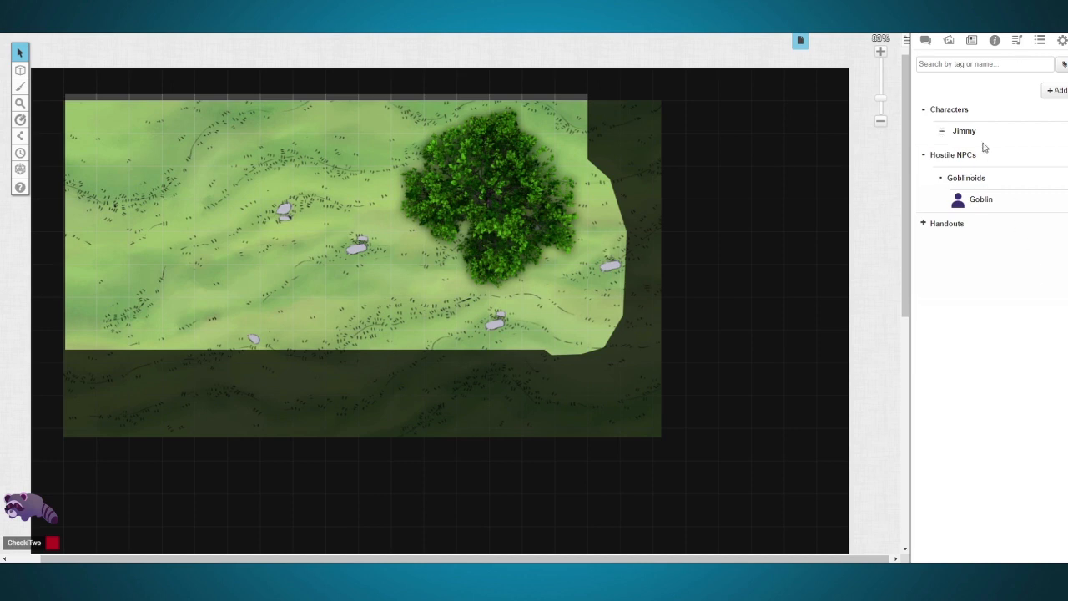
drag(964, 132, 153, 159)
drag(981, 204, 382, 291)
click(350, 288)
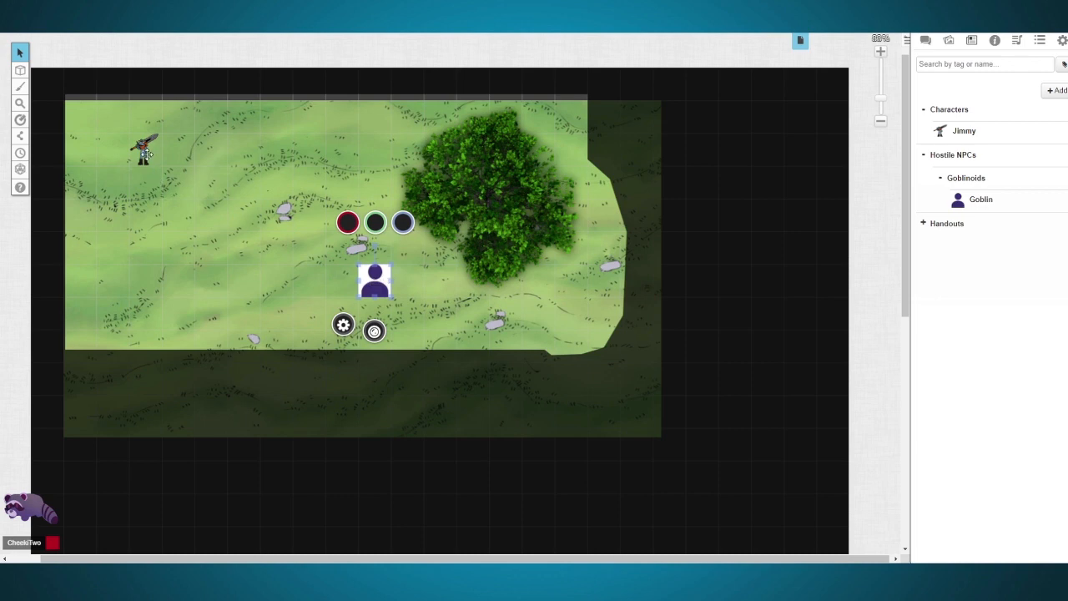
Step: Delete the goblin token beside the tree from the map
click(420, 293)
drag(398, 305, 371, 290)
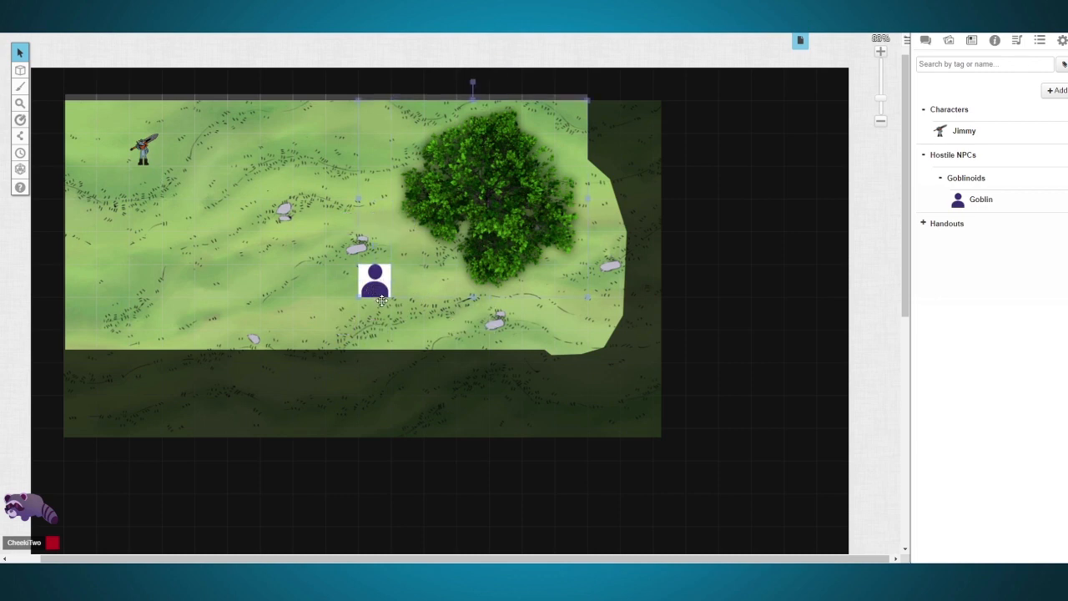
click(377, 282)
key(Delete)
Step: Assign the tree to the Token Layer and deselect everything on the map
right_click(474, 204)
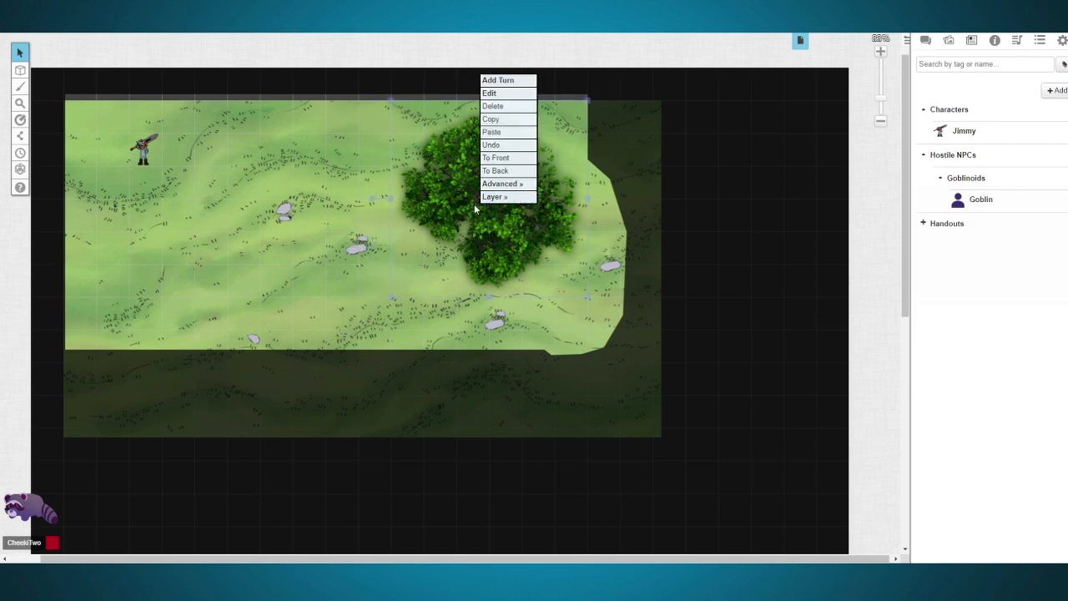
mouse_move(503, 200)
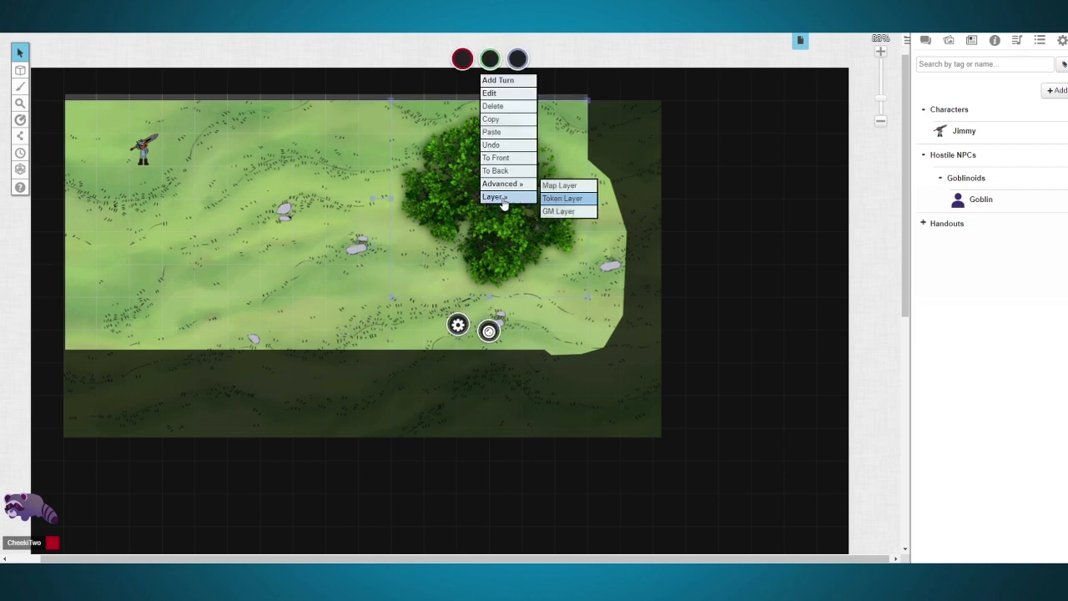
click(569, 207)
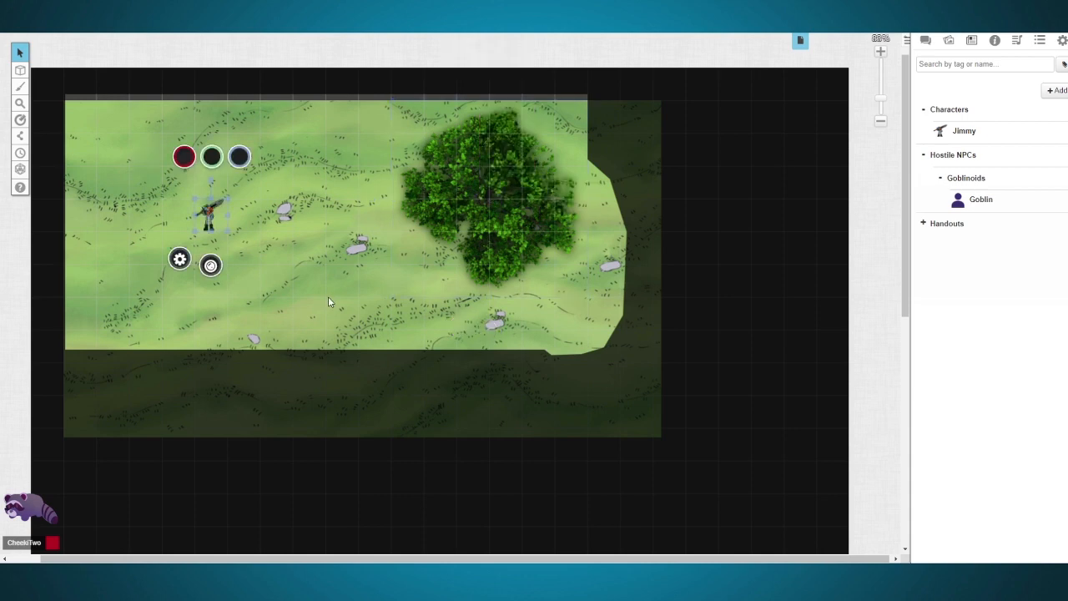
click(328, 297)
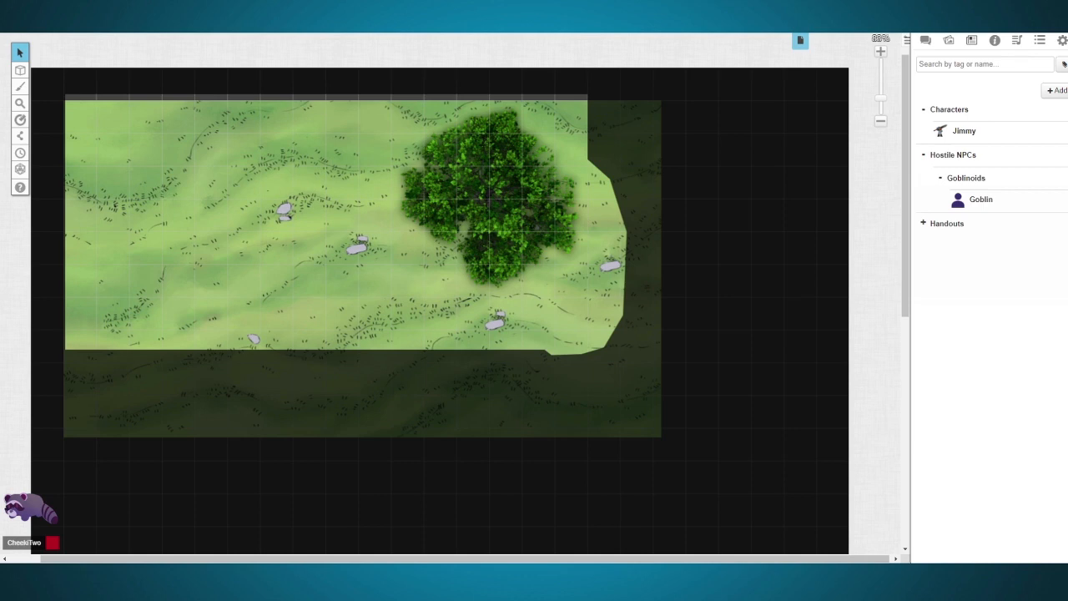
Step: Position the purple circular hero token on the open grass west of the tree
drag(287, 230, 204, 211)
drag(196, 270, 290, 273)
drag(350, 288, 258, 204)
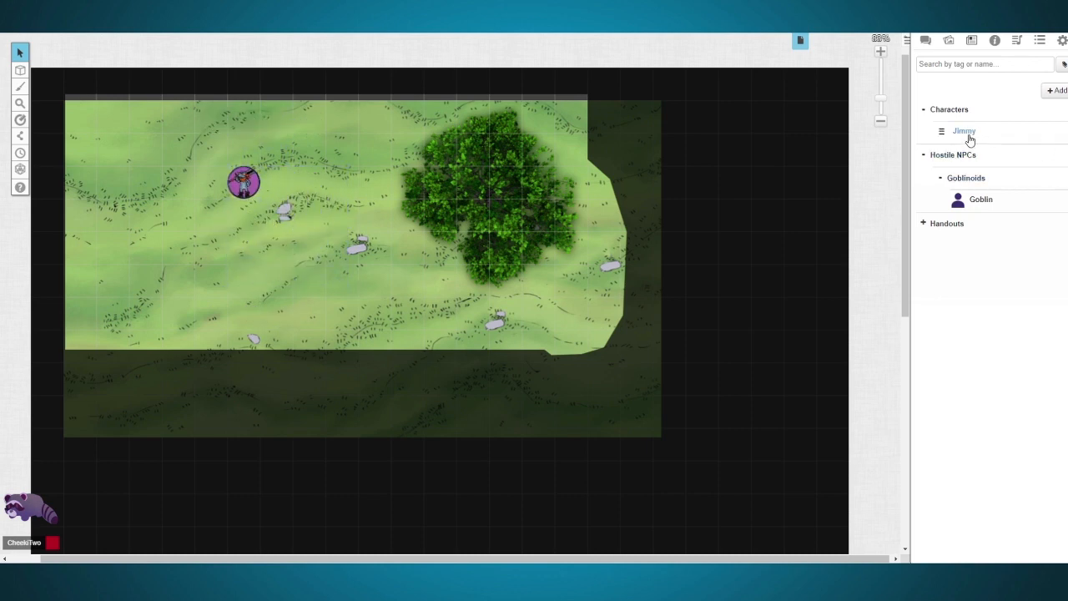
Step: Add the player character's plain token from the journal between the purple token and the tree
drag(971, 140, 342, 203)
click(244, 189)
click(341, 185)
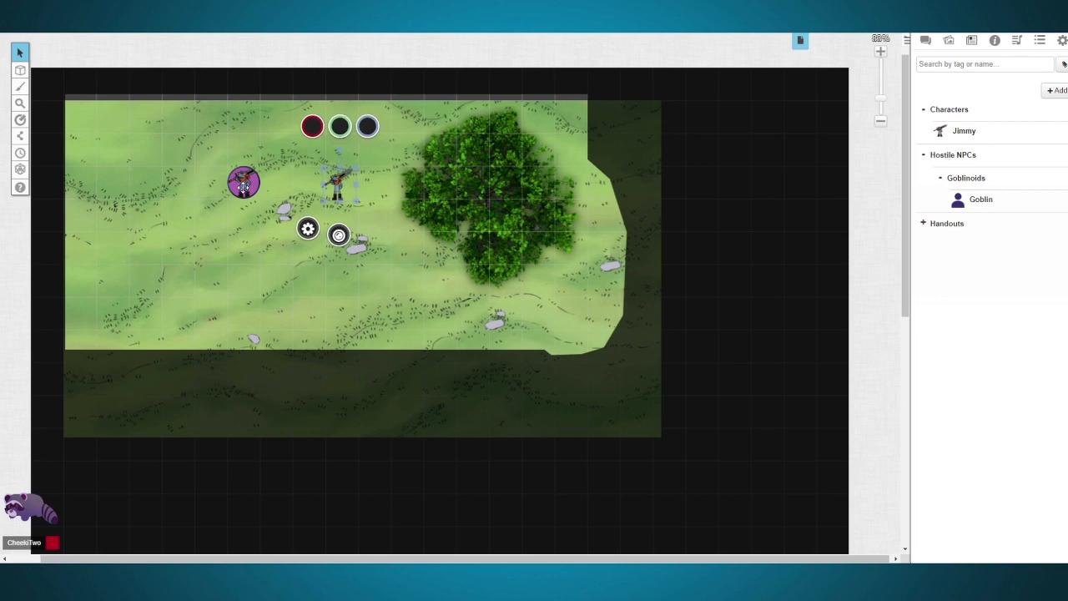
Step: Make the purple circular token represent the player character, and check the plain token's represented character for comparison
double_click(244, 187)
drag(508, 74, 830, 100)
click(776, 186)
key(Down)
key(Down)
key(Return)
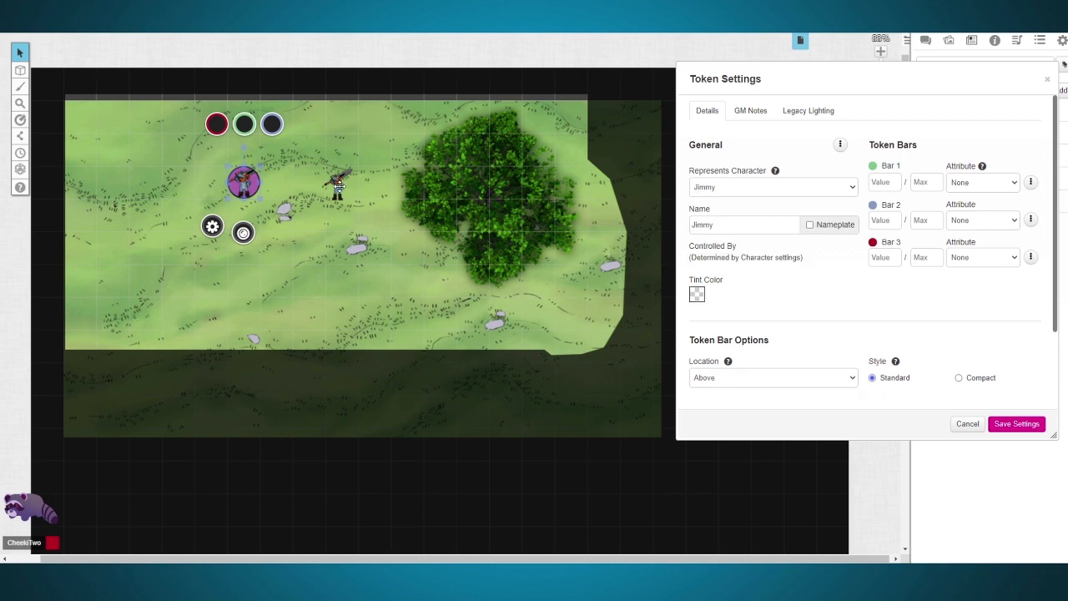
double_click(338, 187)
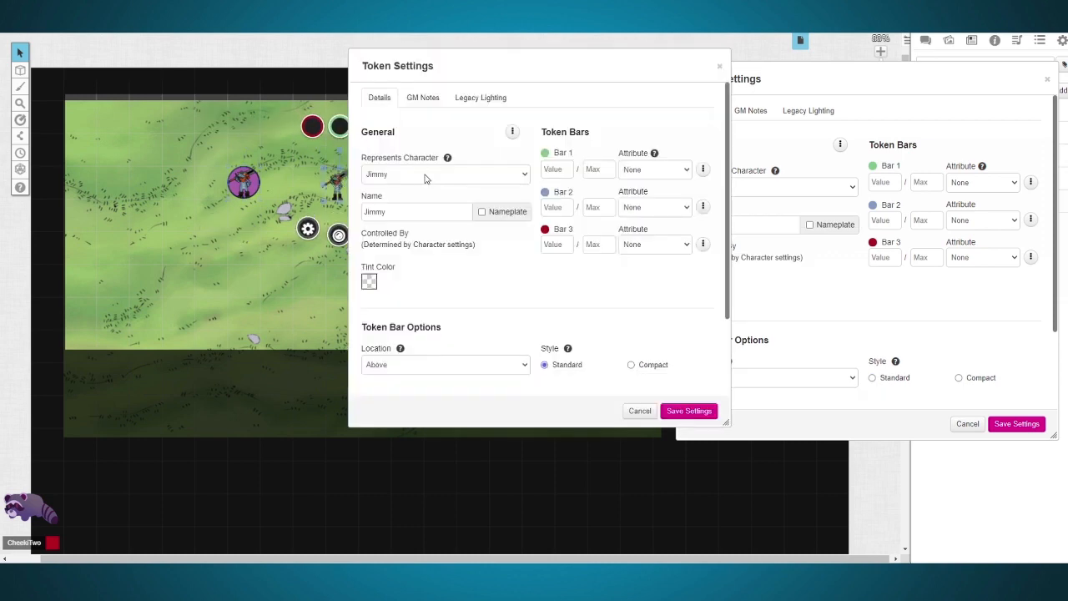
click(672, 413)
Step: Enable the purple token's nameplate and give players permission to see it
click(242, 182)
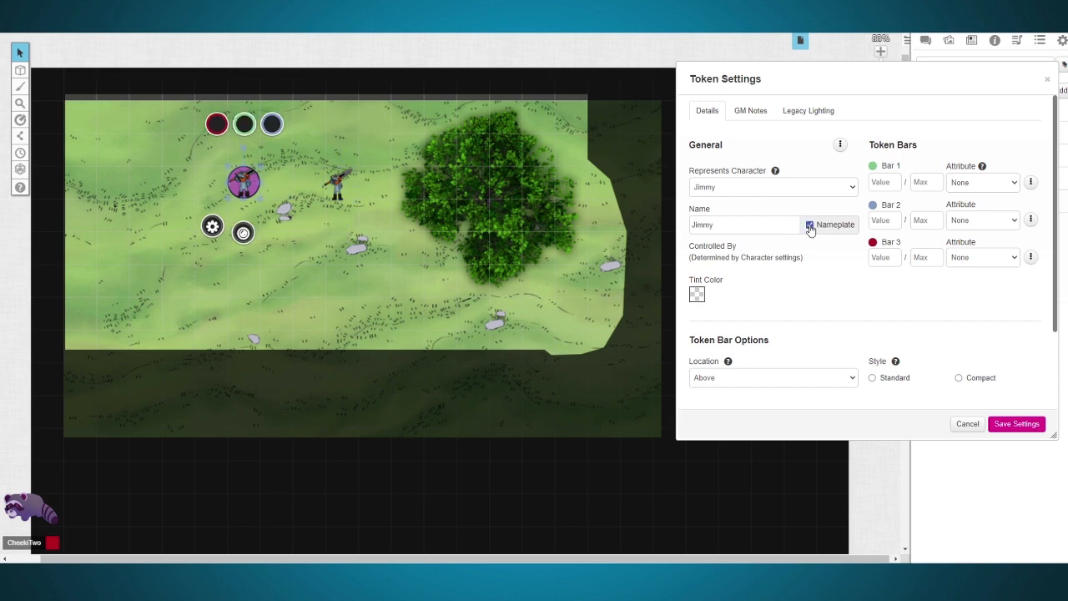
click(840, 146)
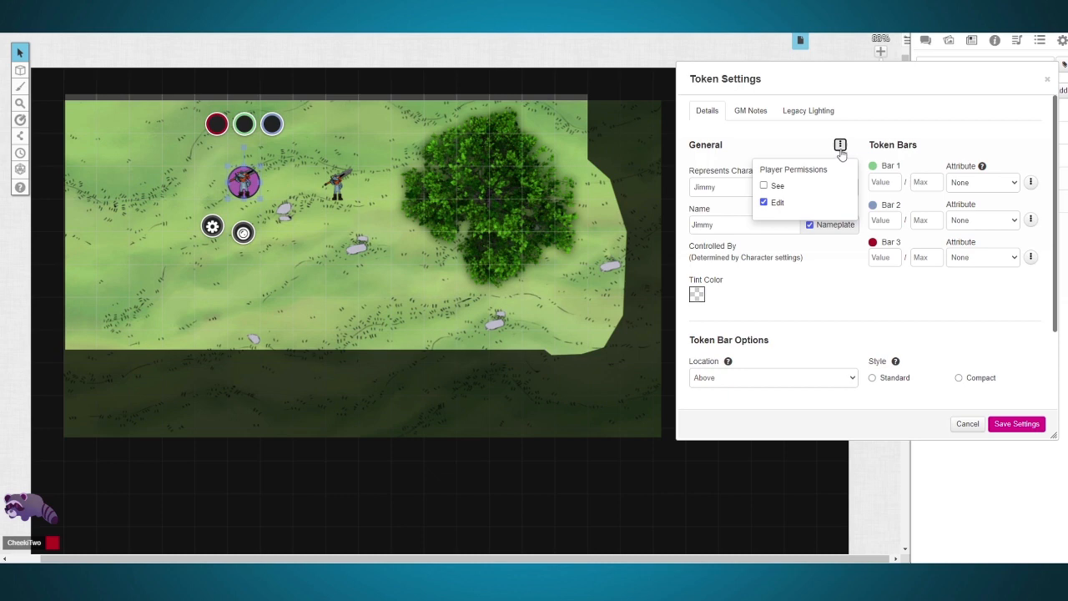
click(768, 187)
click(886, 129)
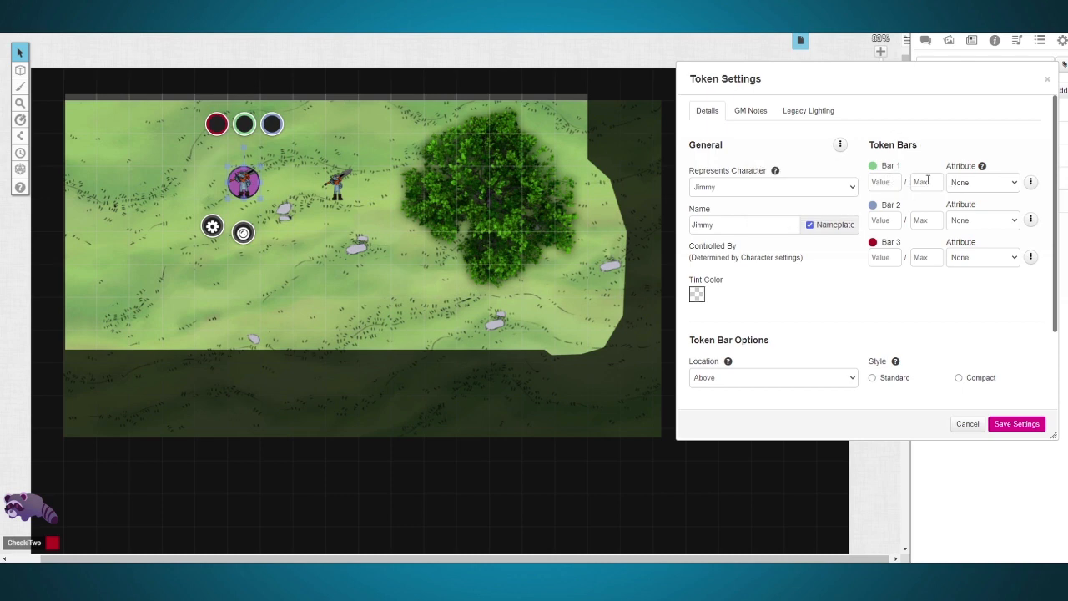
Step: Link the purple token's Bar 1 to the hp attribute and move the token four squares west on the map
click(966, 183)
text(hp)
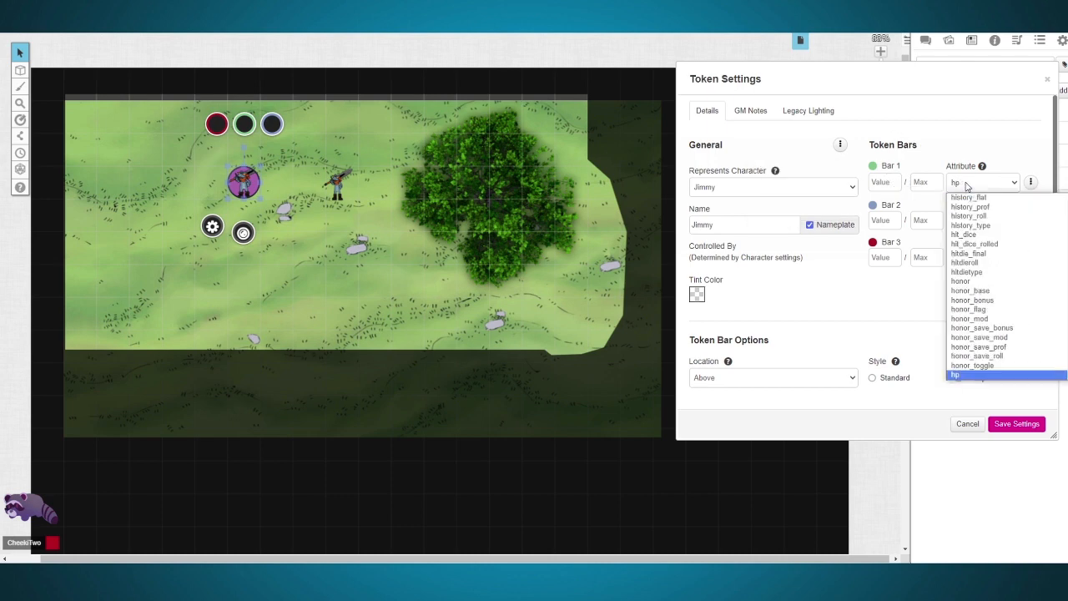
click(903, 186)
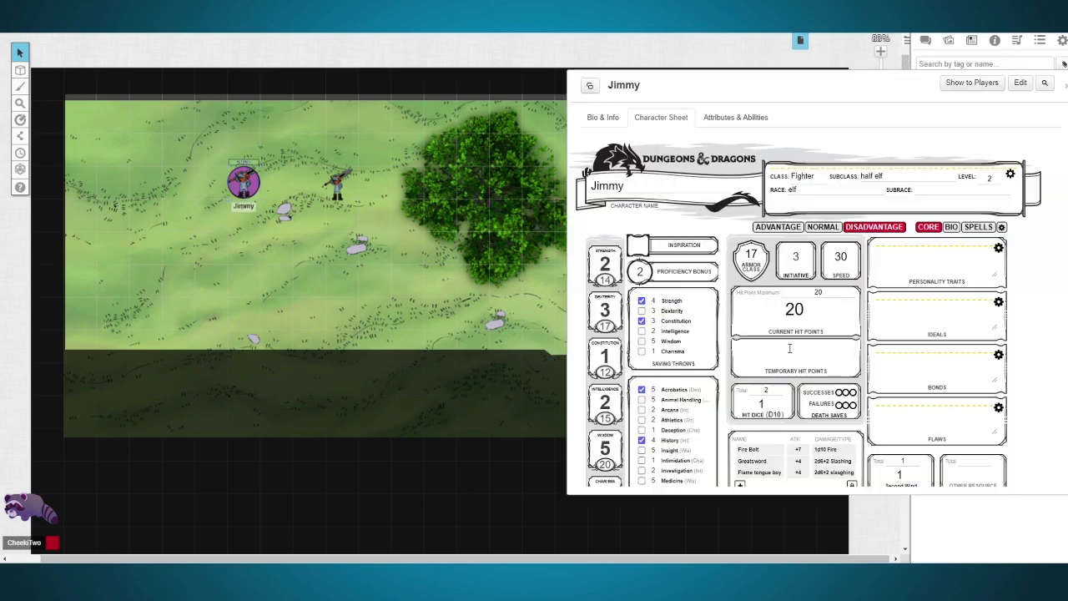
click(251, 175)
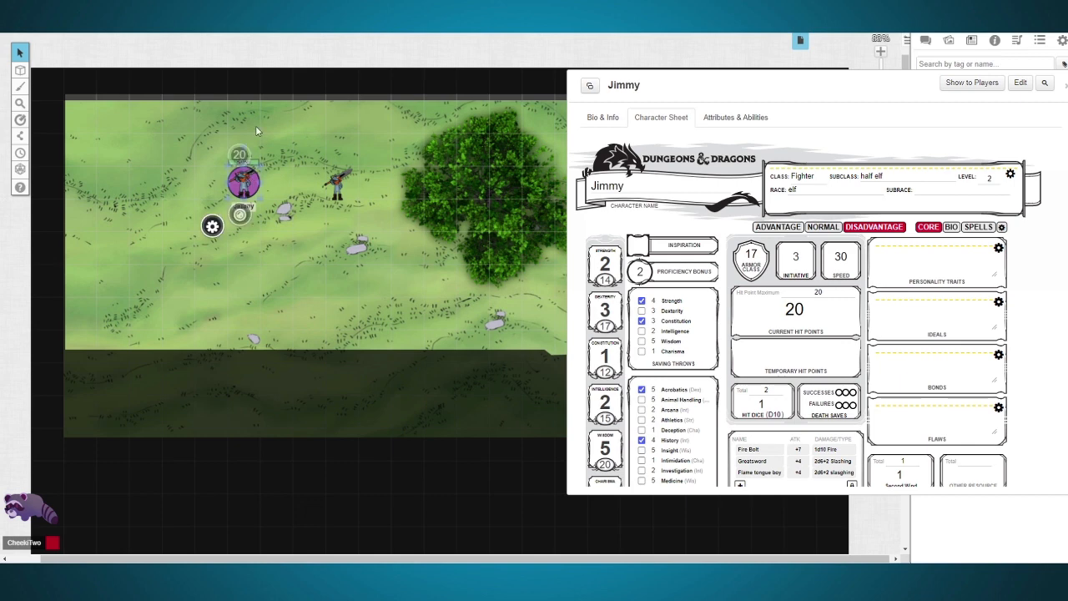
drag(251, 171, 121, 173)
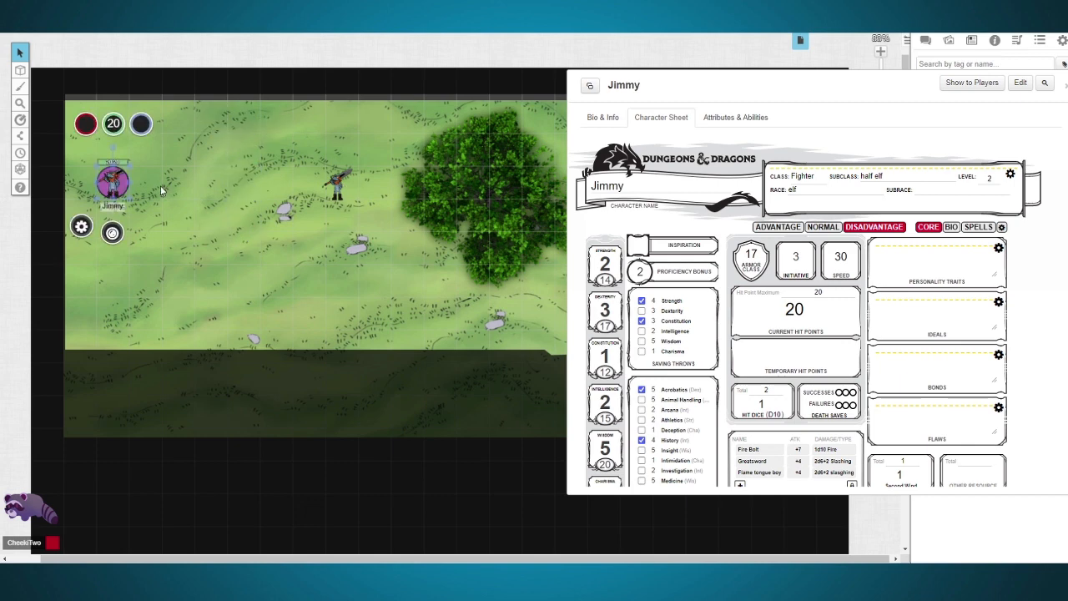
Step: Link the purple token's Bar 2 to the ac attribute and leave Bar 3 without an attribute
double_click(117, 181)
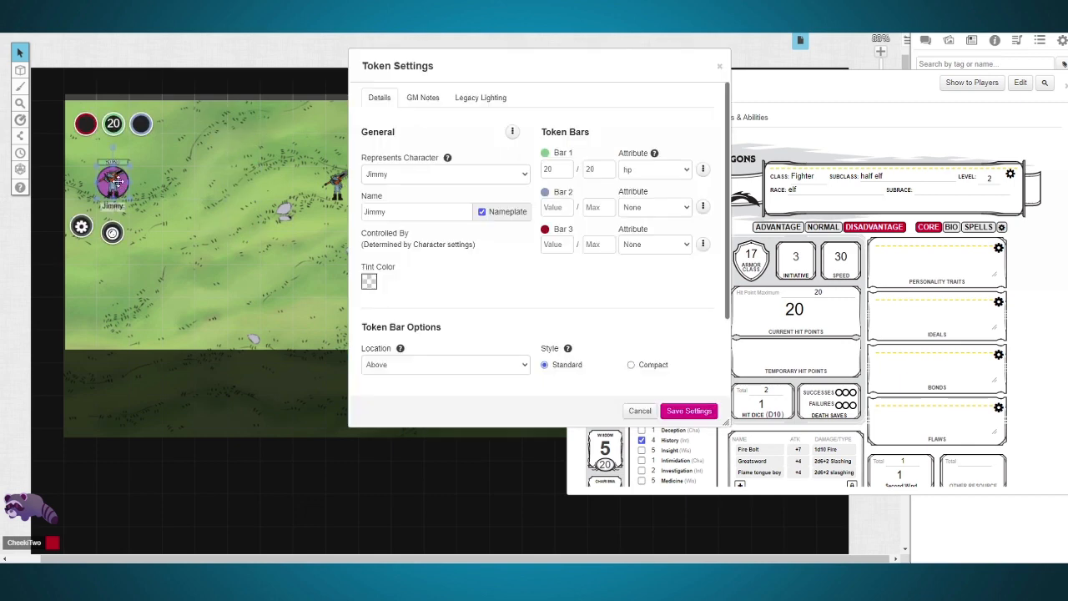
click(640, 209)
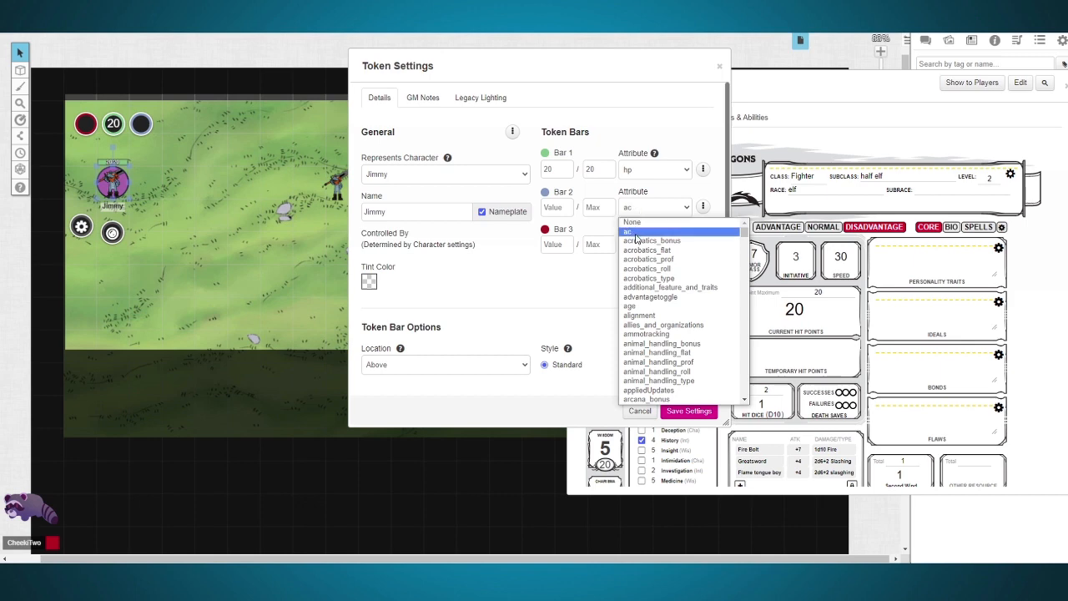
click(634, 233)
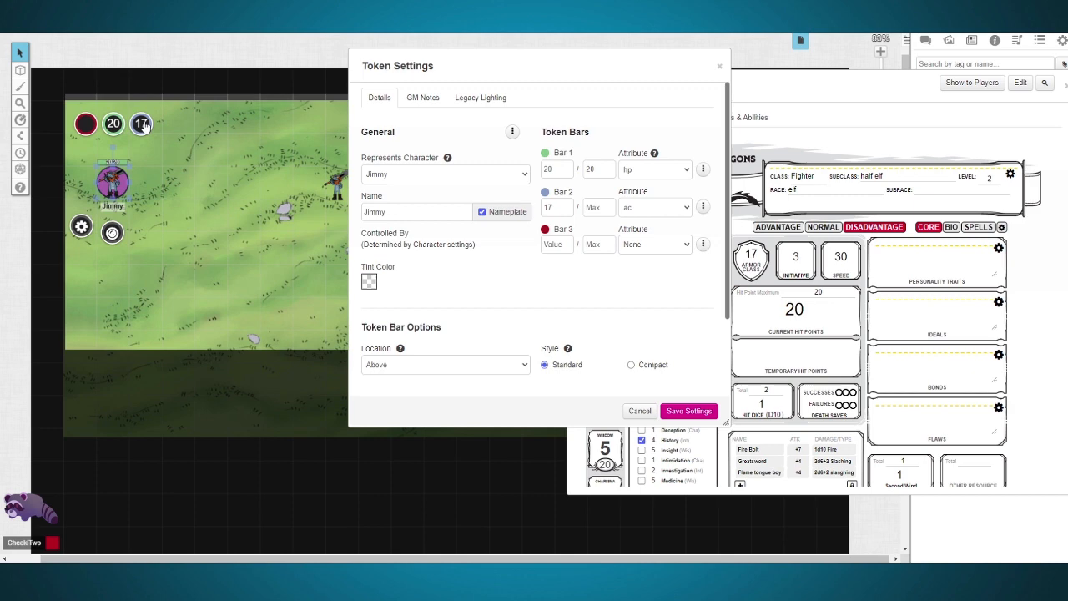
click(669, 250)
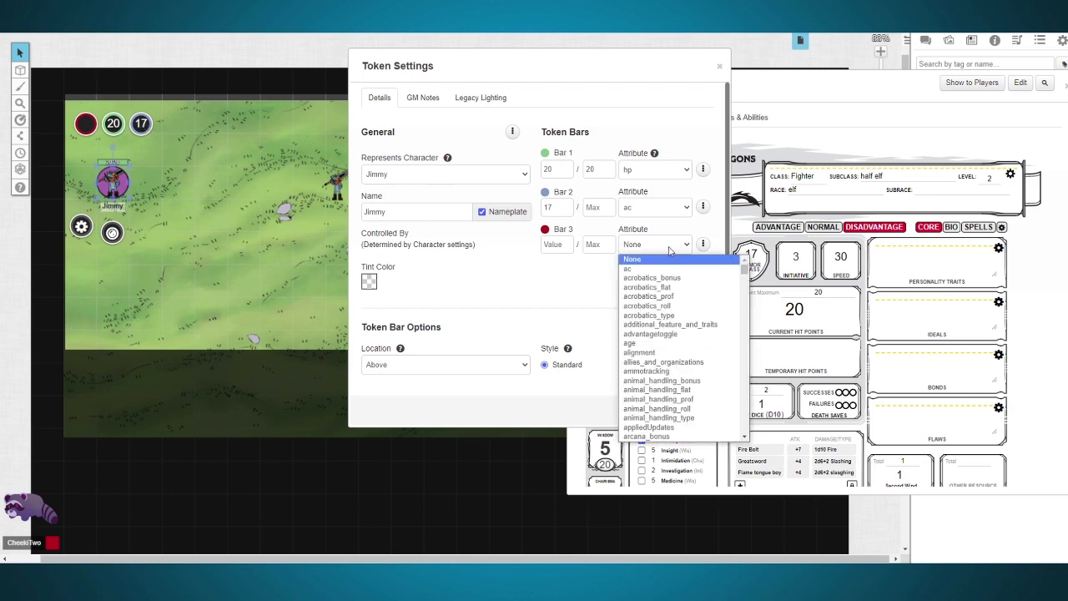
click(669, 248)
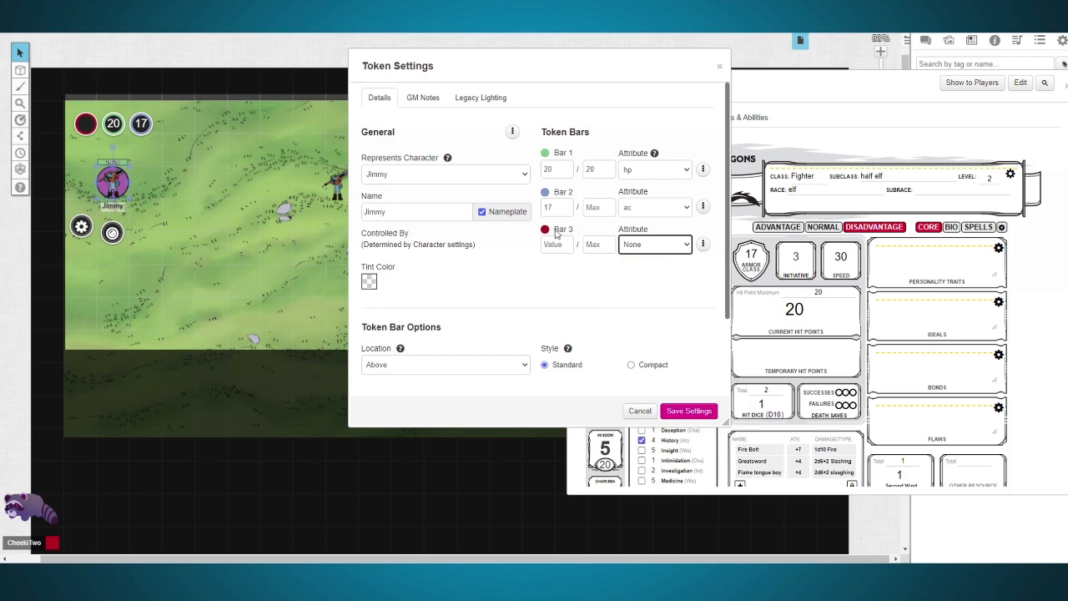
Step: Give players permission to see the purple token's Bar 1 and save the token settings
click(703, 169)
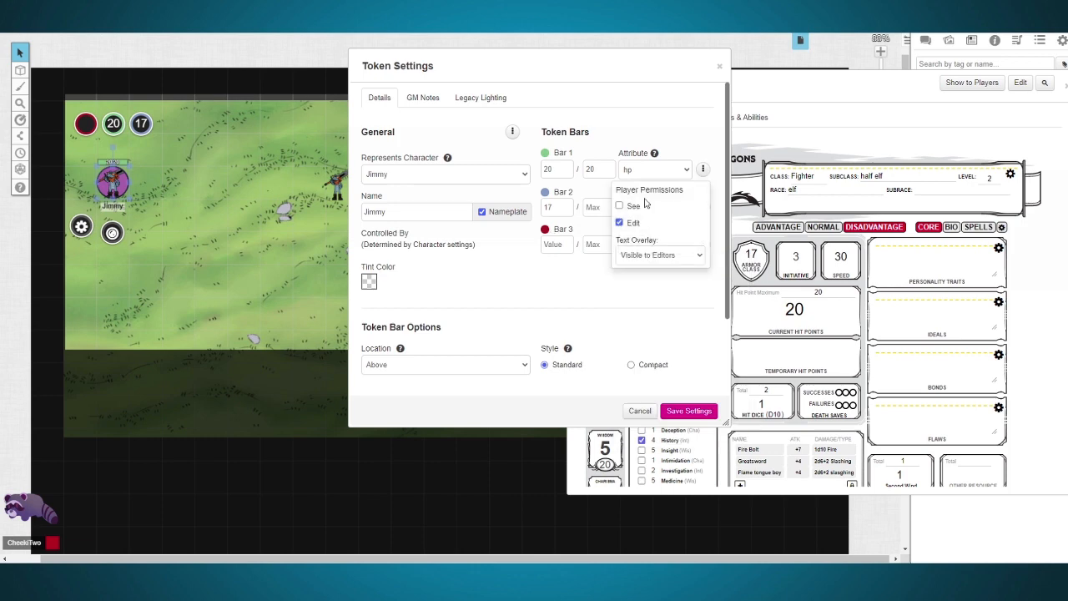
click(619, 206)
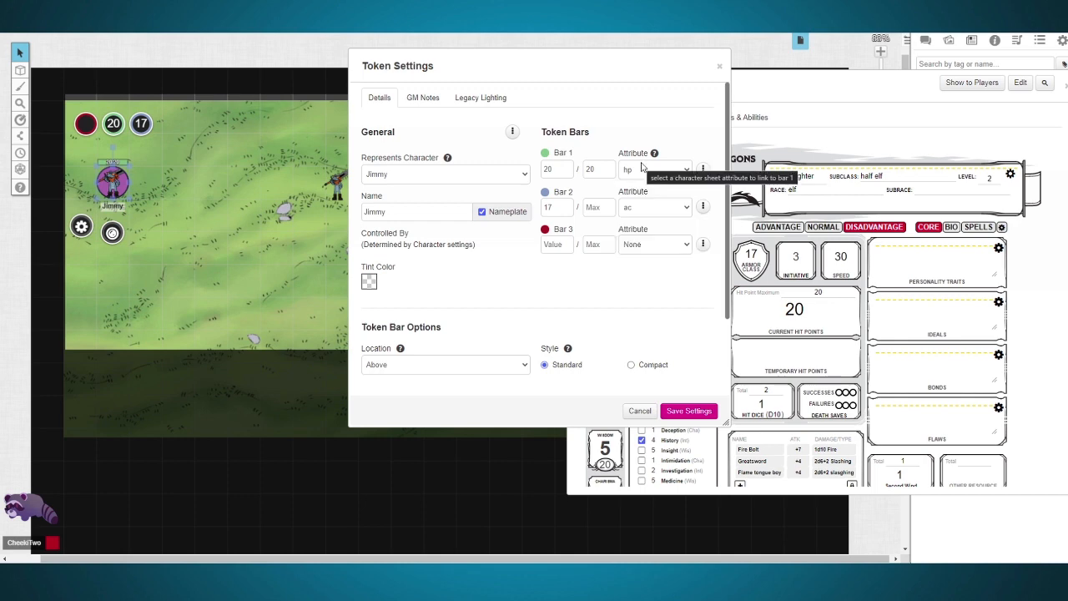
click(685, 410)
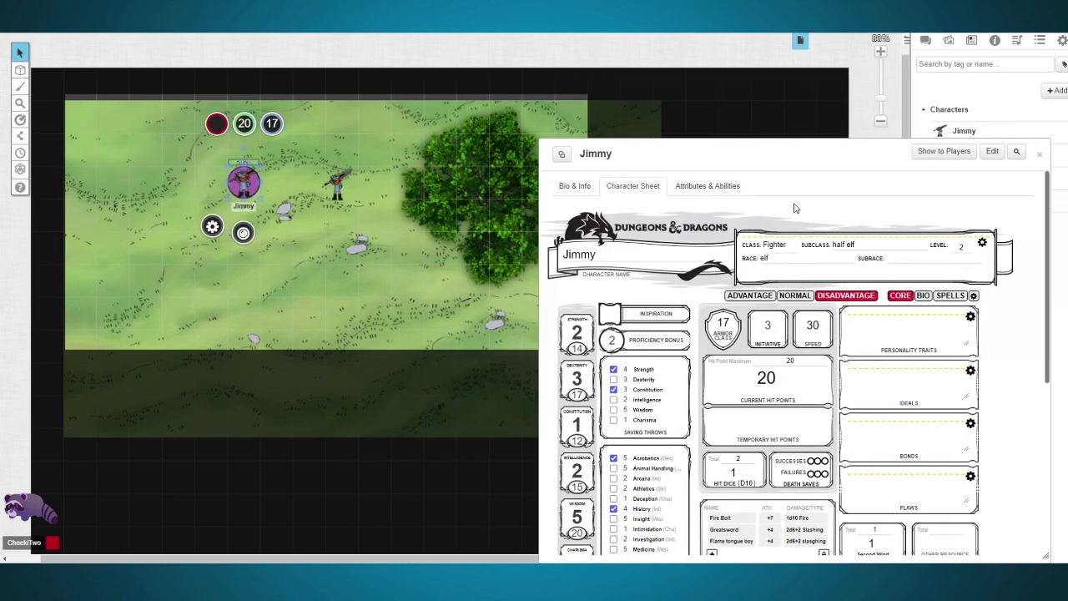
Step: Close the character sheet, place another player character token from the journal, and position it a few squares south of the plain token
click(1038, 154)
drag(970, 131, 371, 243)
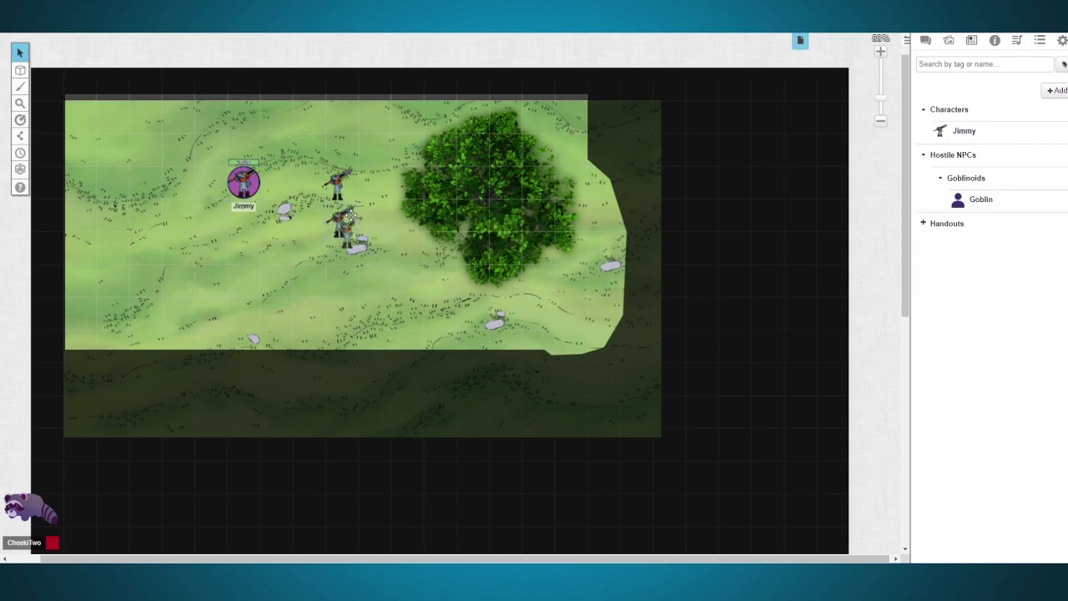
drag(344, 223, 341, 279)
Step: Link the plain token's Bar 1 to the hp attribute and Bar 2 to the ac attribute, and save its settings
click(342, 188)
click(308, 228)
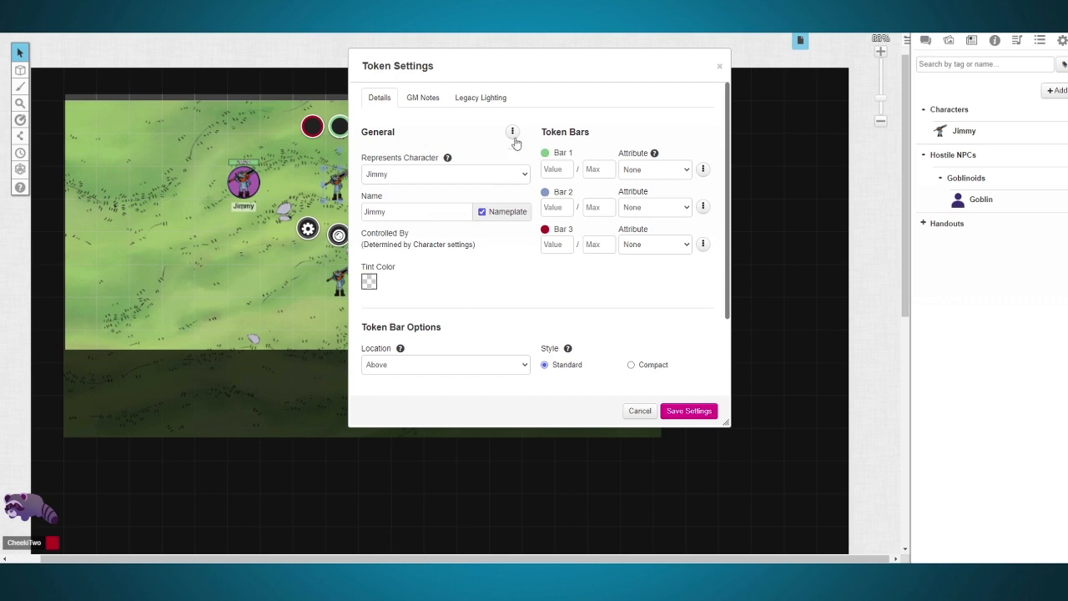
click(644, 169)
text(hp)
key(Return)
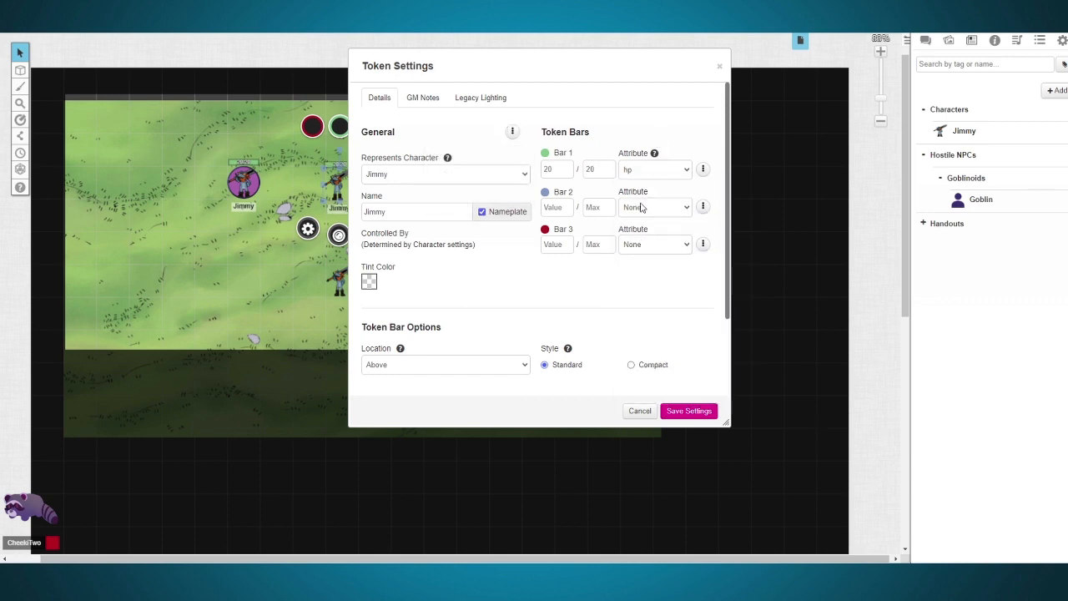
click(642, 208)
text(ac)
key(Return)
click(689, 411)
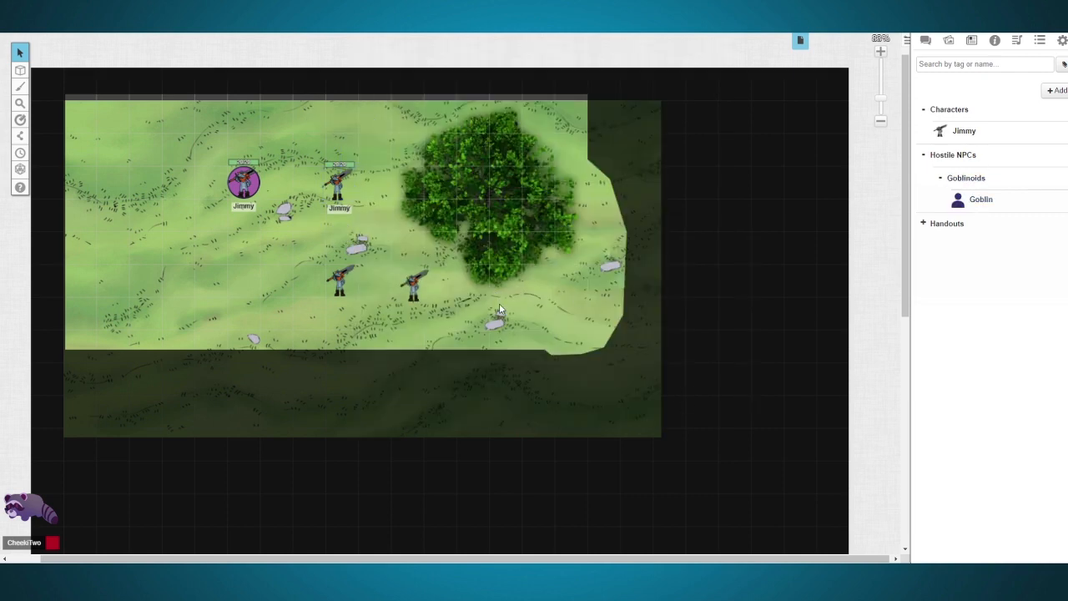
Step: Make the purple circular token the player character's default token and save the character
click(968, 136)
click(847, 88)
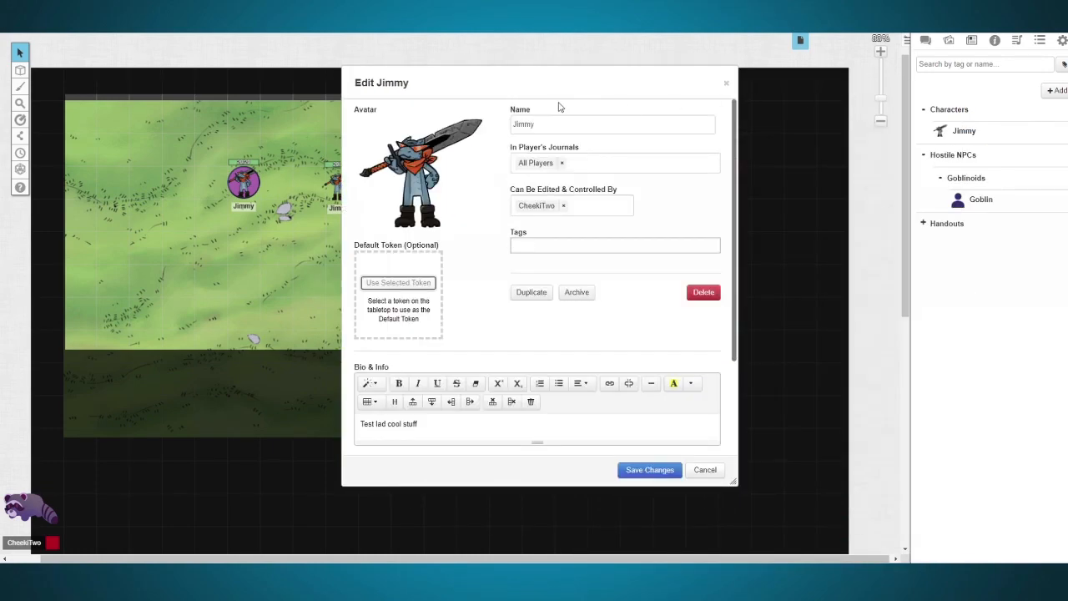
drag(504, 87, 720, 78)
mouse_move(180, 150)
mouse_down()
mouse_move(283, 234)
mouse_move(286, 213)
mouse_up()
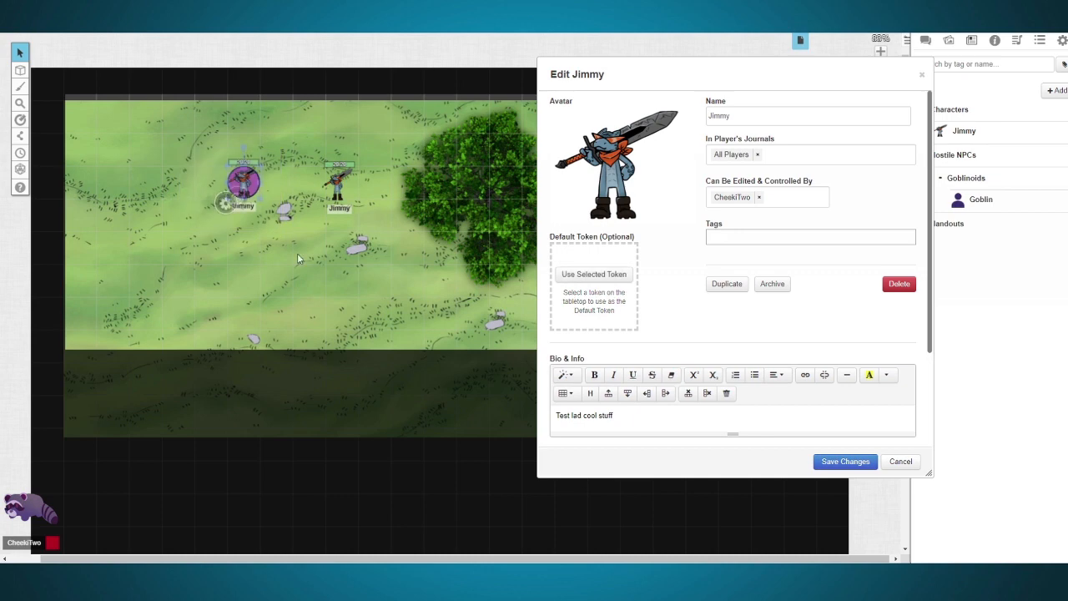
click(606, 280)
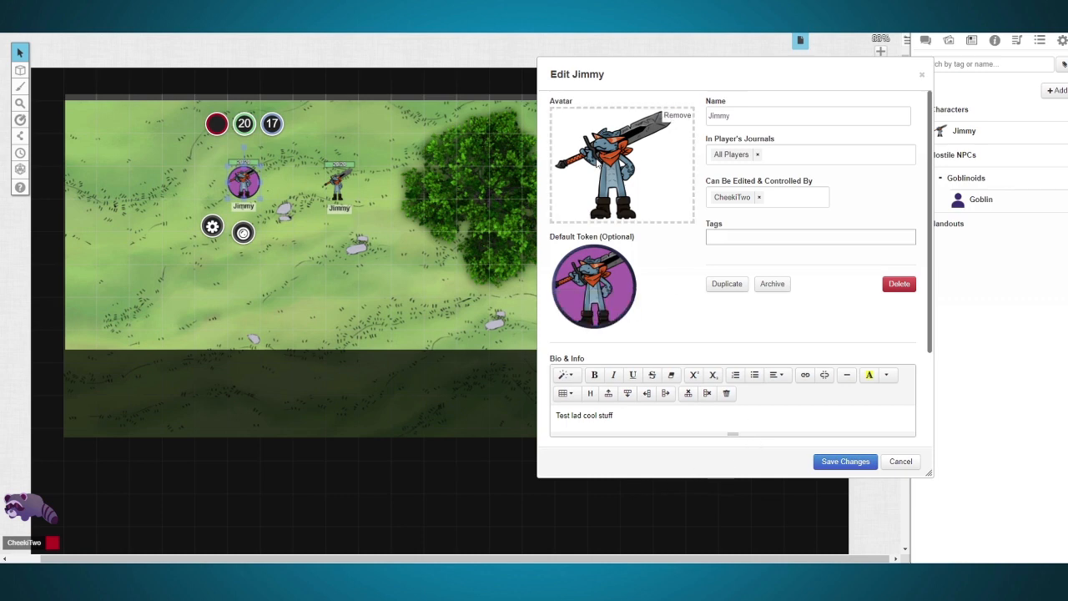
click(838, 462)
Step: Test the player character's default token on the map, and place a fresh one near the map's west edge
drag(972, 133, 375, 267)
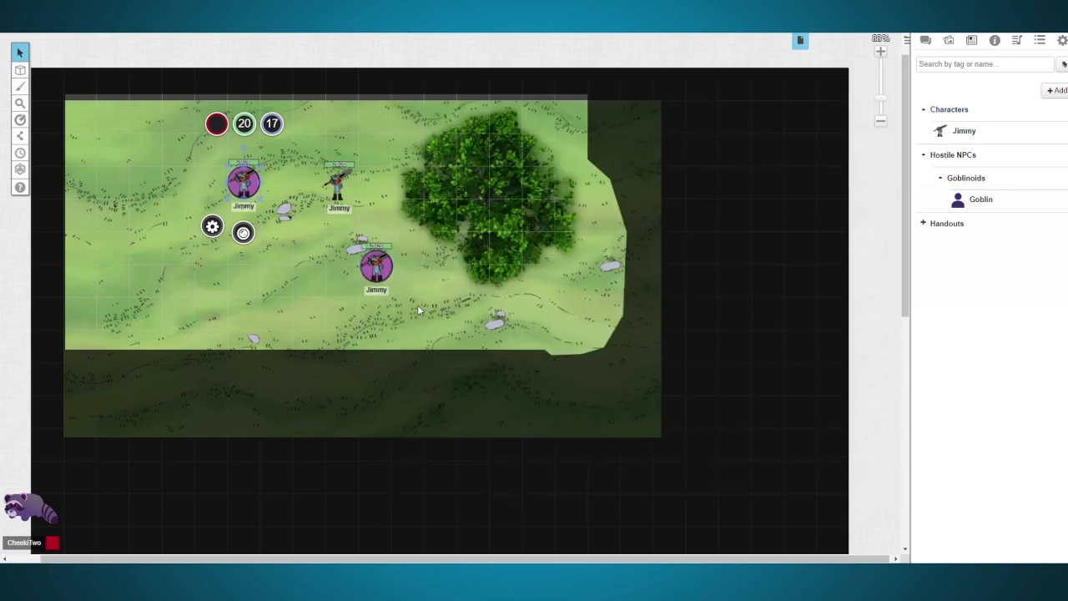
click(418, 311)
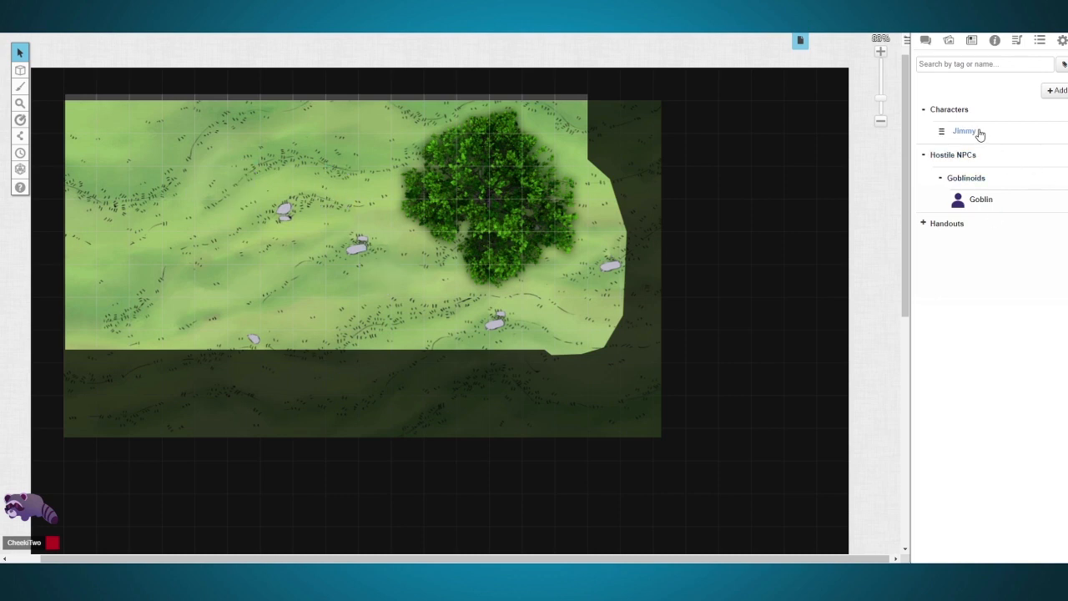
drag(981, 134, 115, 250)
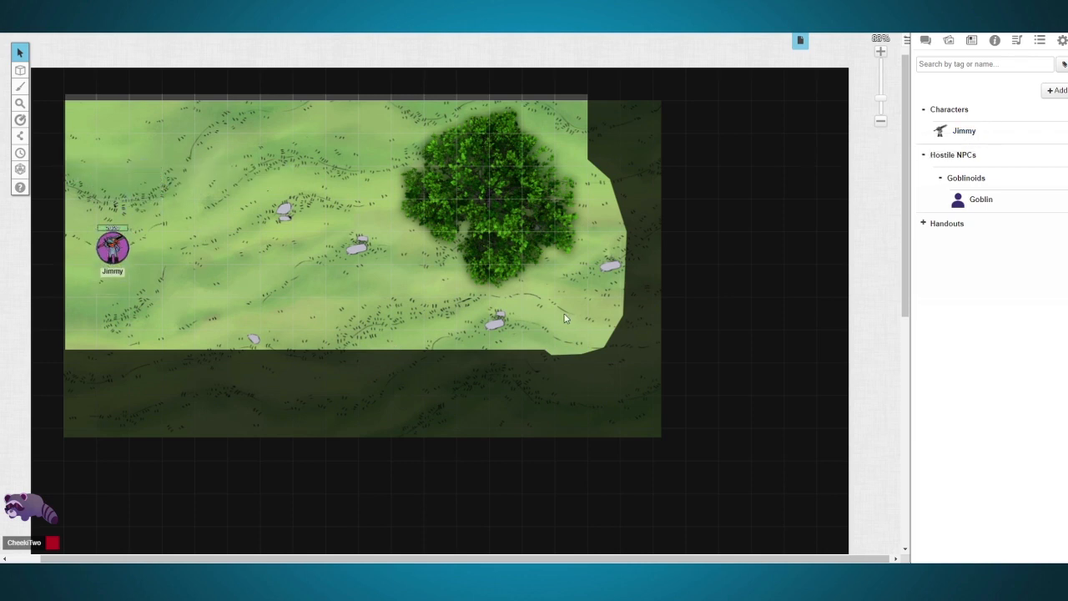
Step: Add the round goblin portrait as the Goblin character's avatar and save the character
click(991, 204)
click(705, 115)
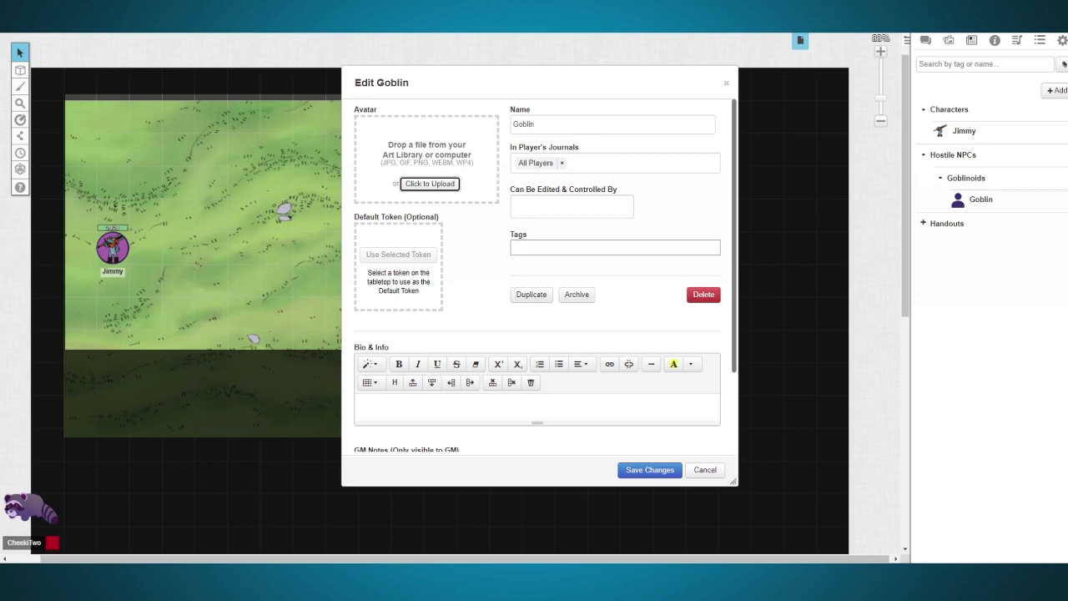
drag(1067, 334, 422, 155)
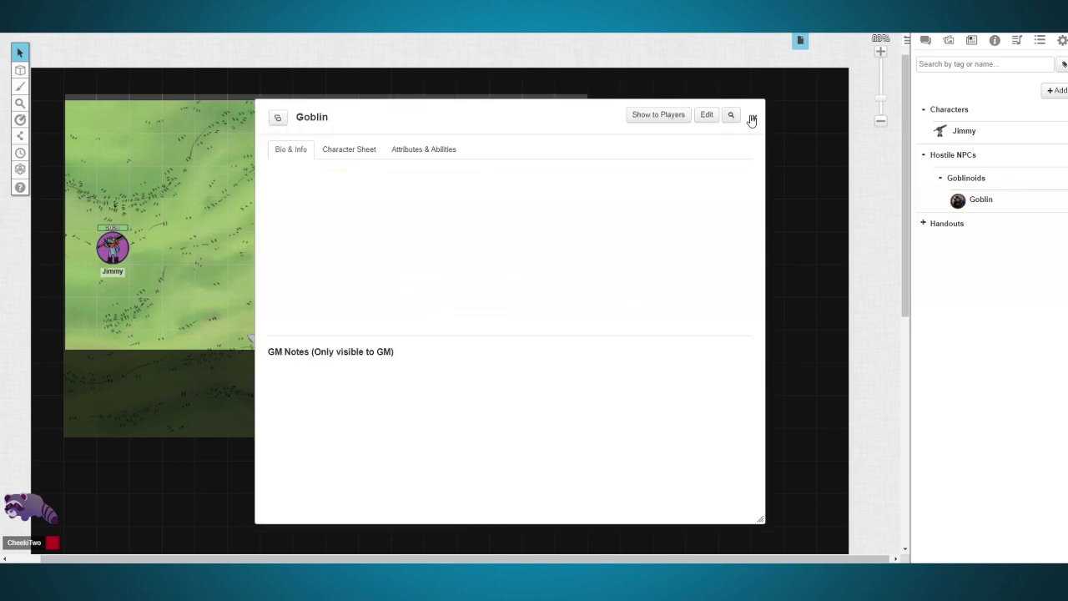
click(752, 118)
Step: Place two Goblin tokens west of the tree and delete the eastern one
drag(1012, 207, 334, 263)
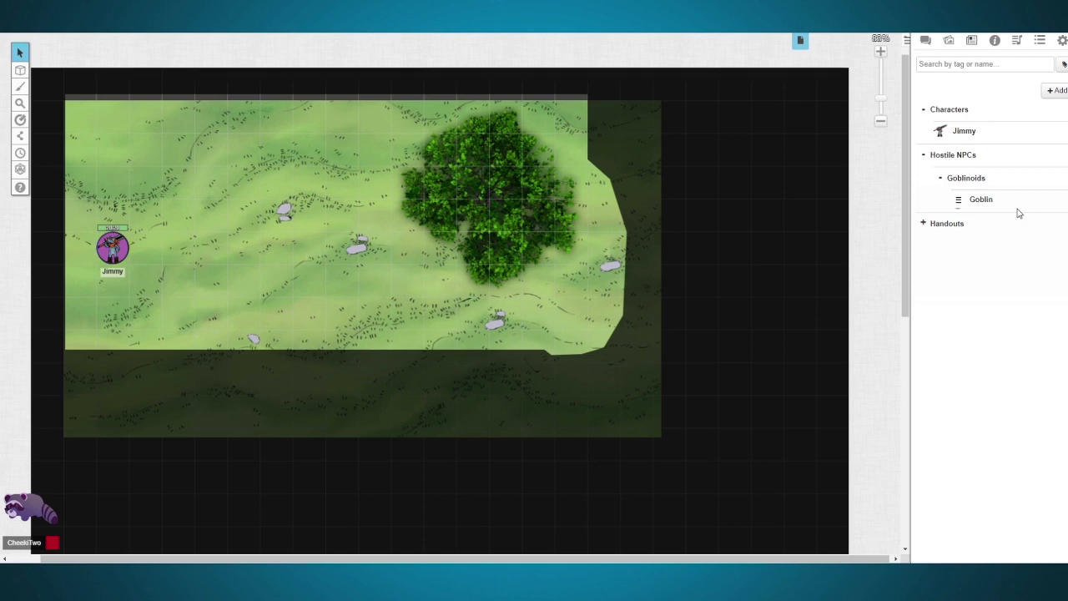
drag(997, 202, 413, 249)
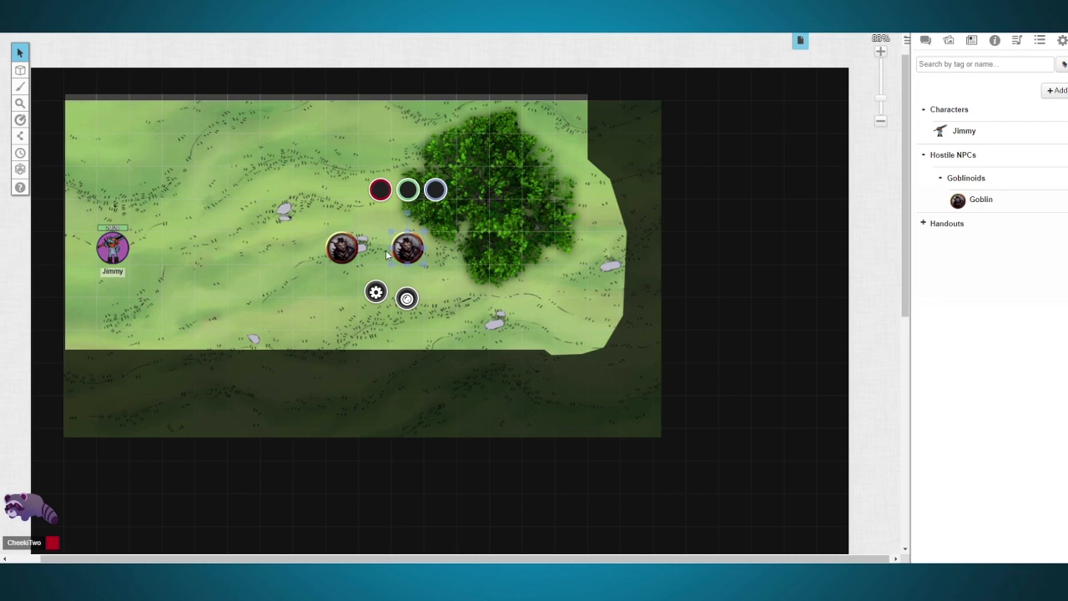
key(Delete)
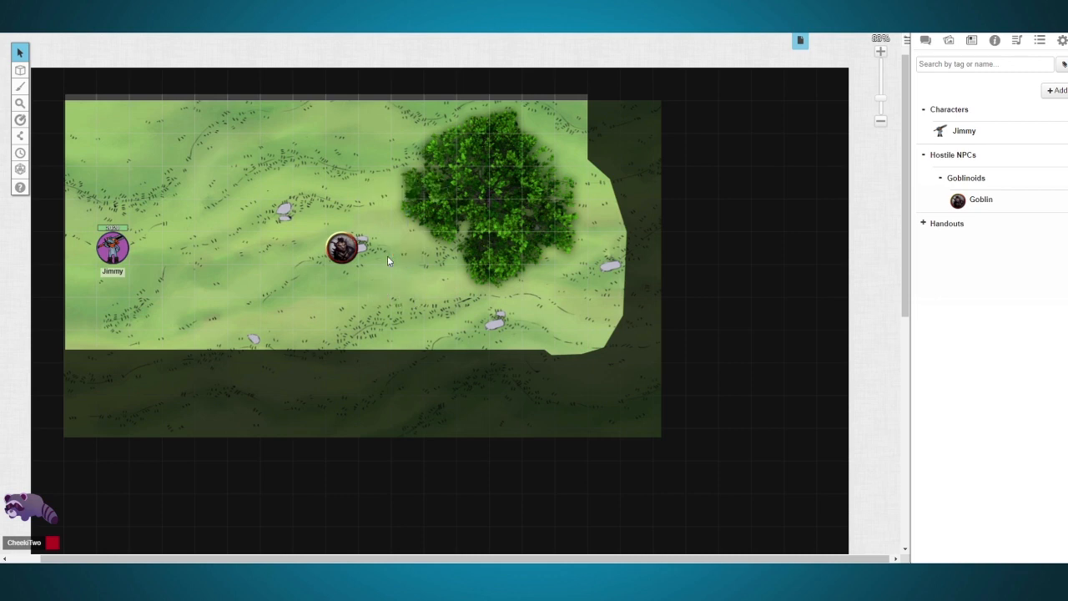
Step: Enable the Goblin token's nameplate and give players permission to see it
click(341, 246)
double_click(341, 245)
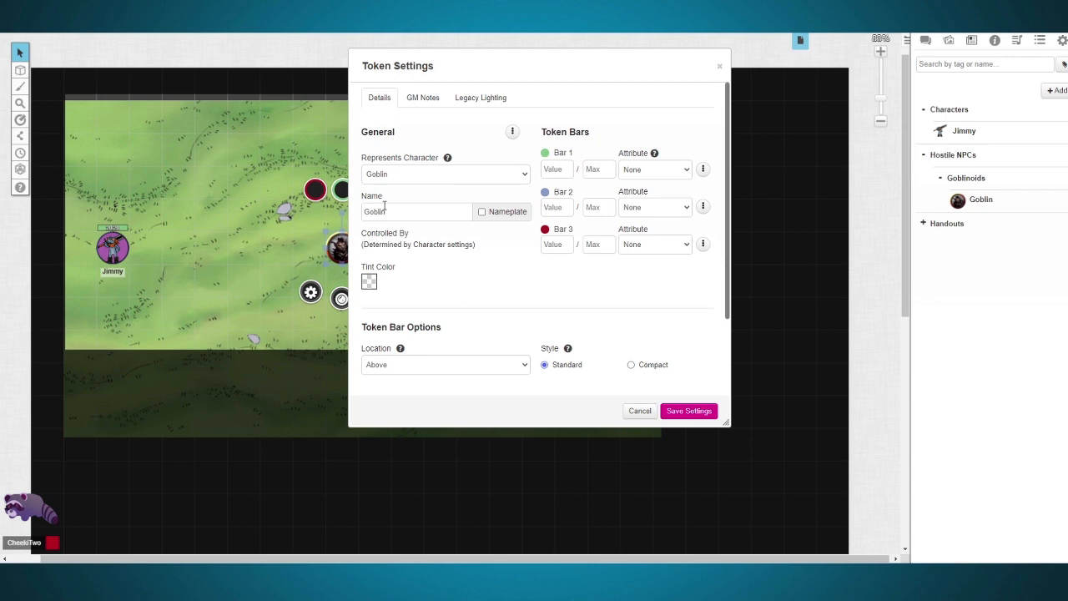
click(481, 214)
click(512, 131)
click(435, 187)
click(436, 176)
Step: Link the Goblin token's Bar 3 to the hp attribute and set its current value to 7
click(634, 249)
text(hp)
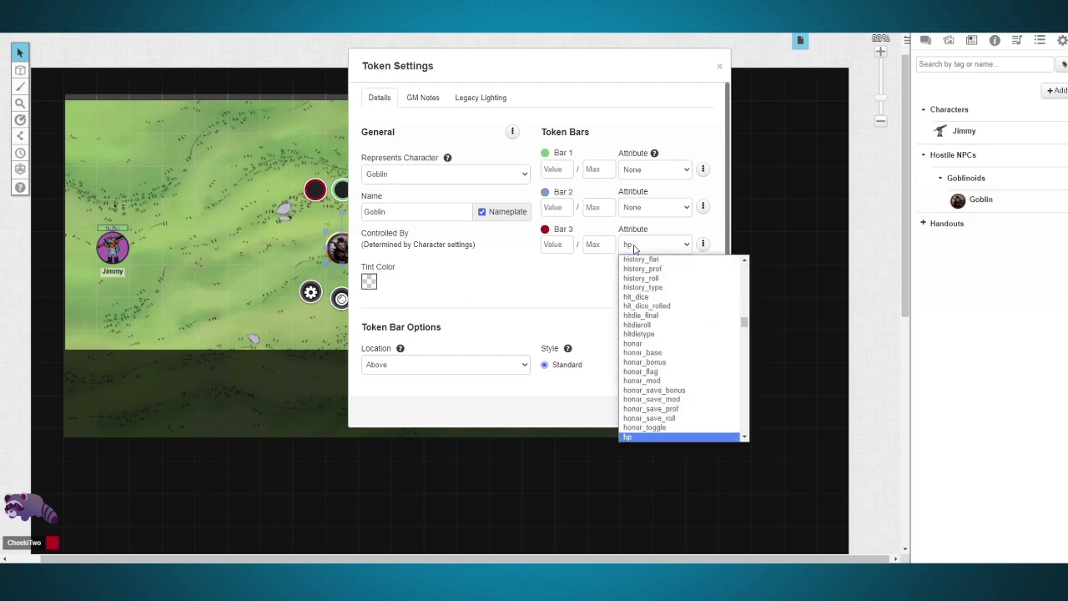
click(565, 278)
click(563, 246)
text(7)
click(588, 291)
Step: Link the Goblin token's Bar 2 to the ac attribute, and save the token with the Compact bar style
click(637, 209)
text(ac)
click(644, 116)
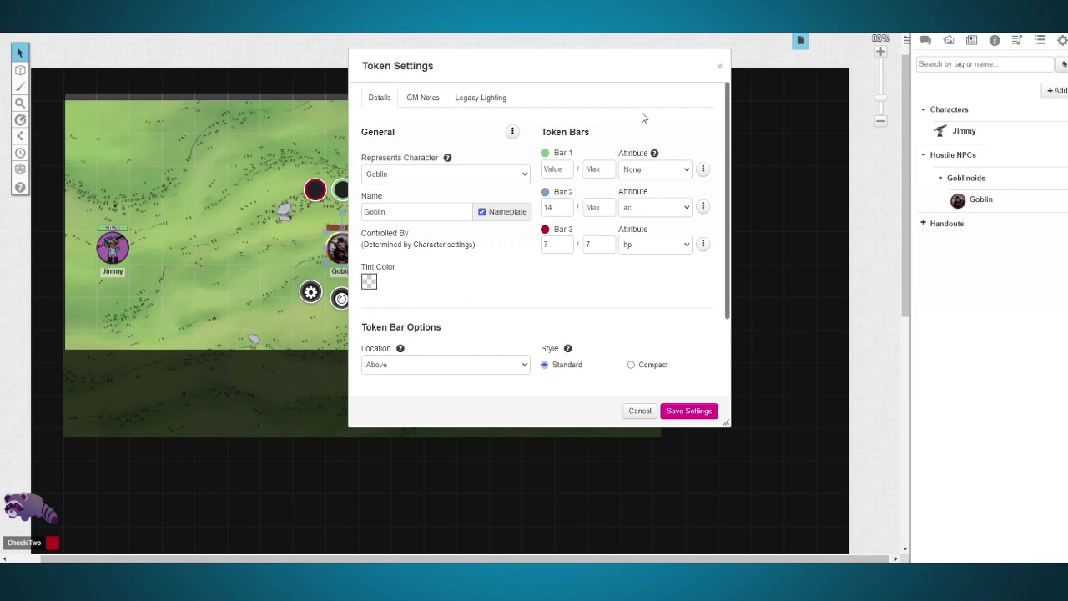
drag(526, 81, 689, 81)
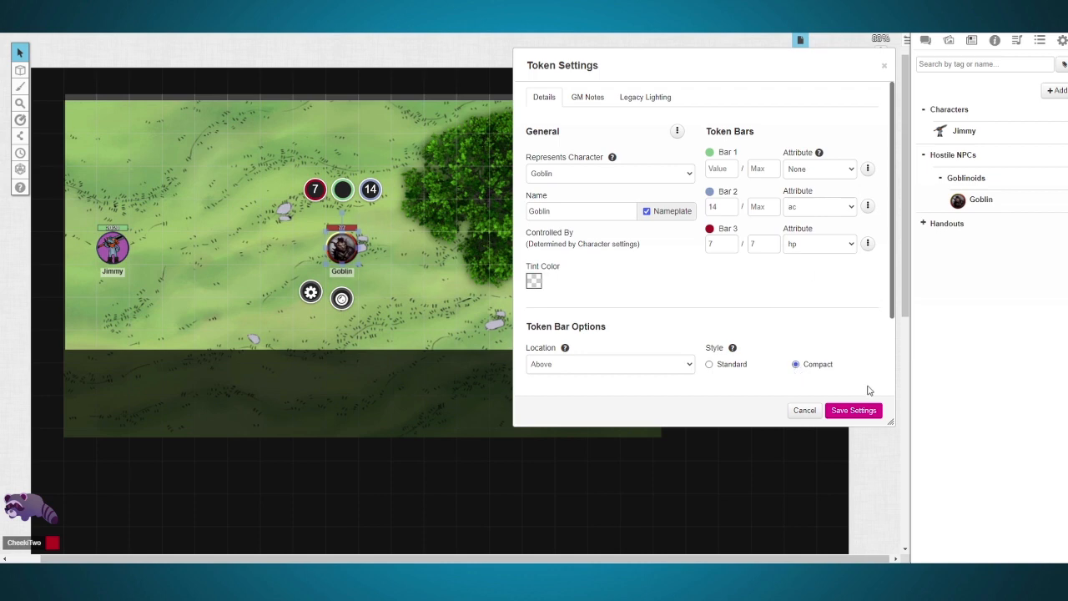
click(855, 409)
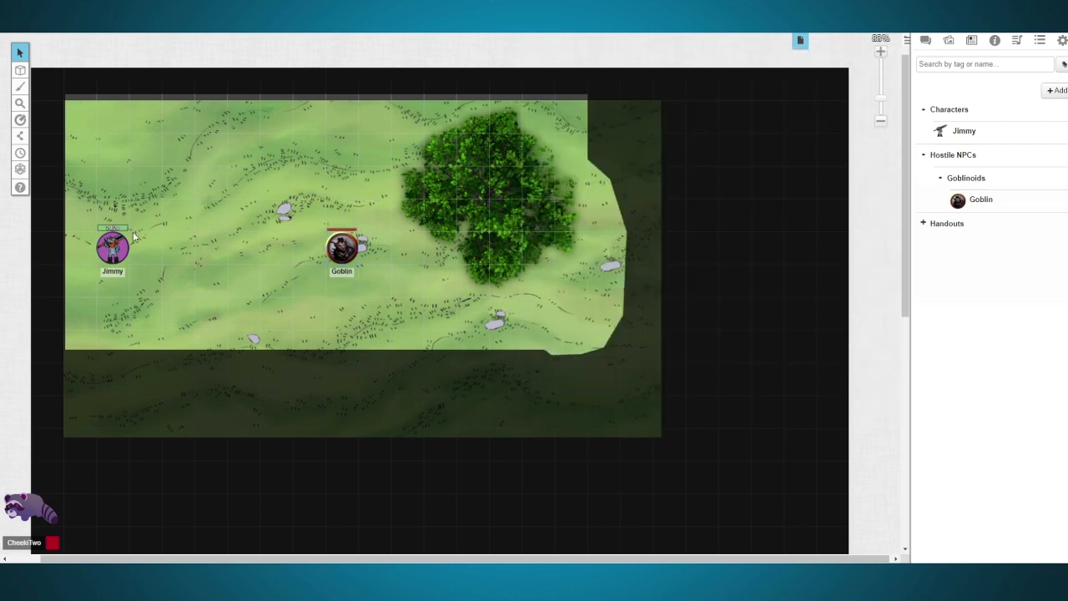
Step: Check the player permissions of the Goblin token's Bar 3 and nameplate
click(338, 244)
double_click(386, 246)
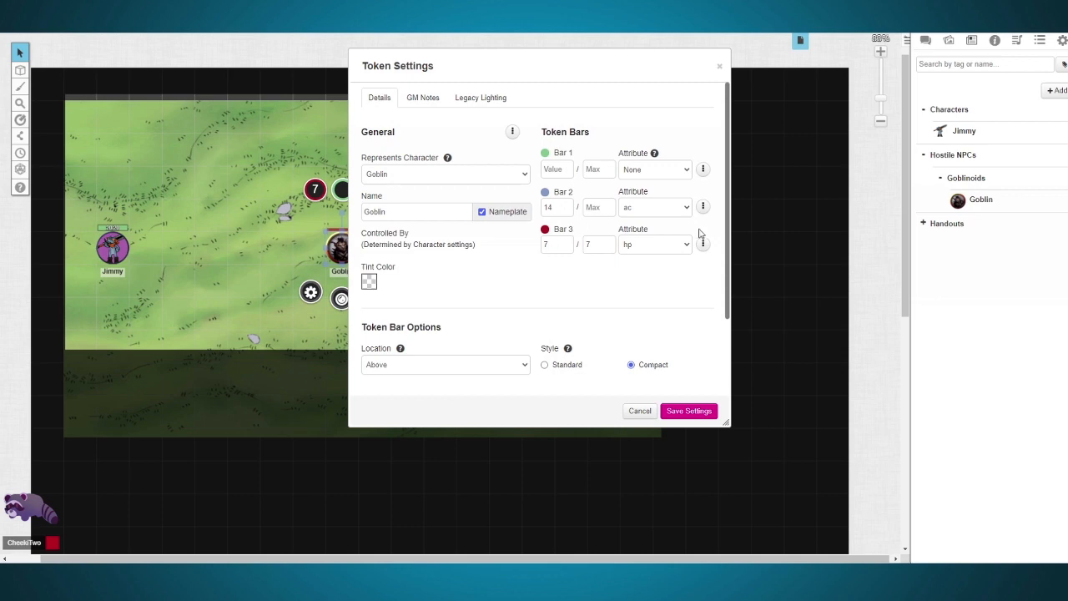
click(703, 244)
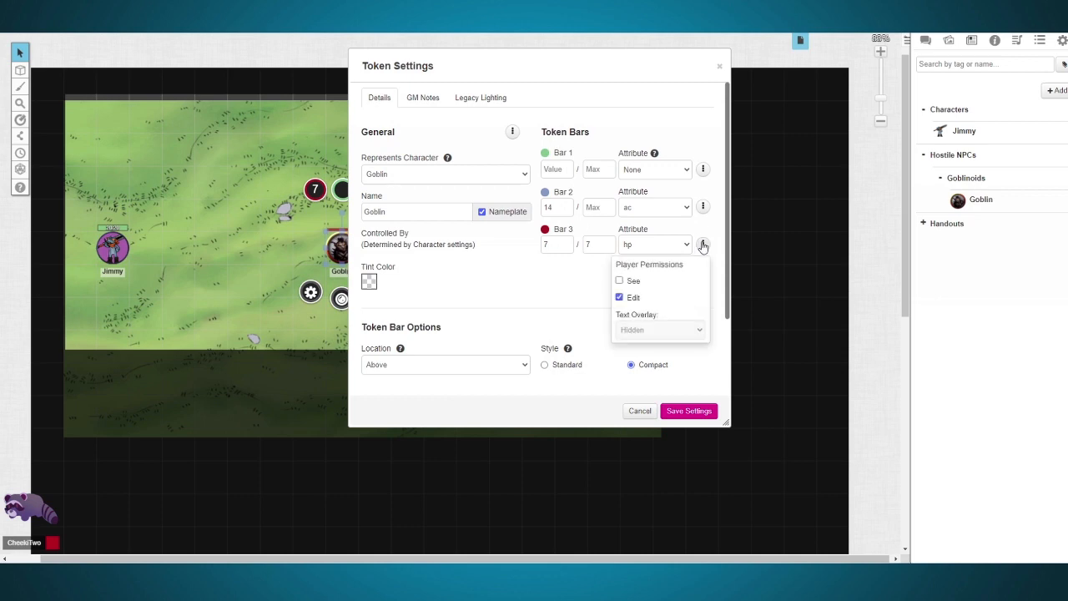
drag(498, 74, 777, 121)
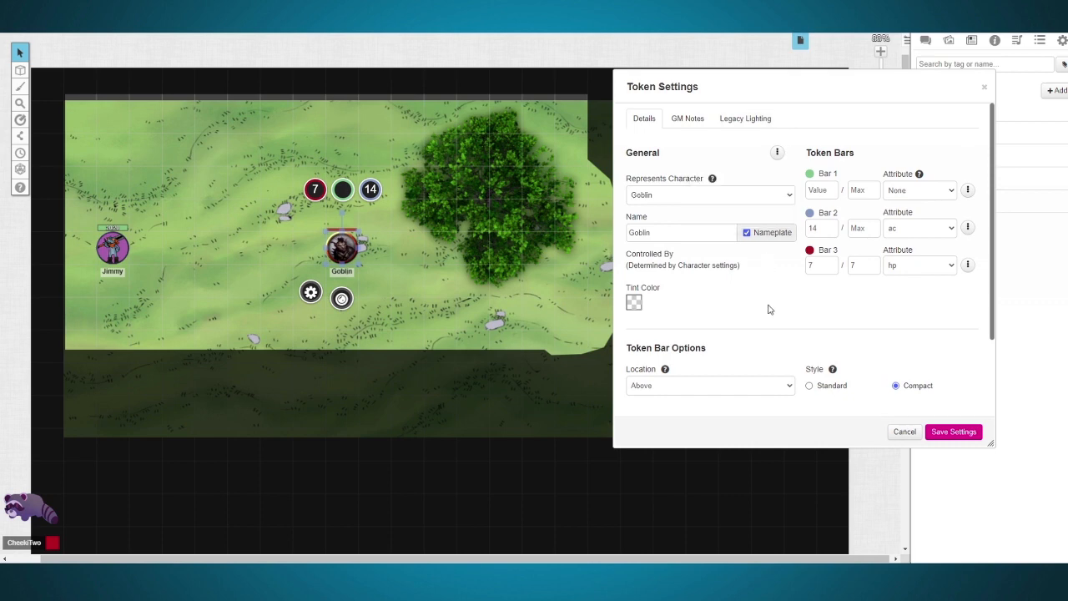
scroll(768, 305, down, 2)
scroll(767, 305, up, 2)
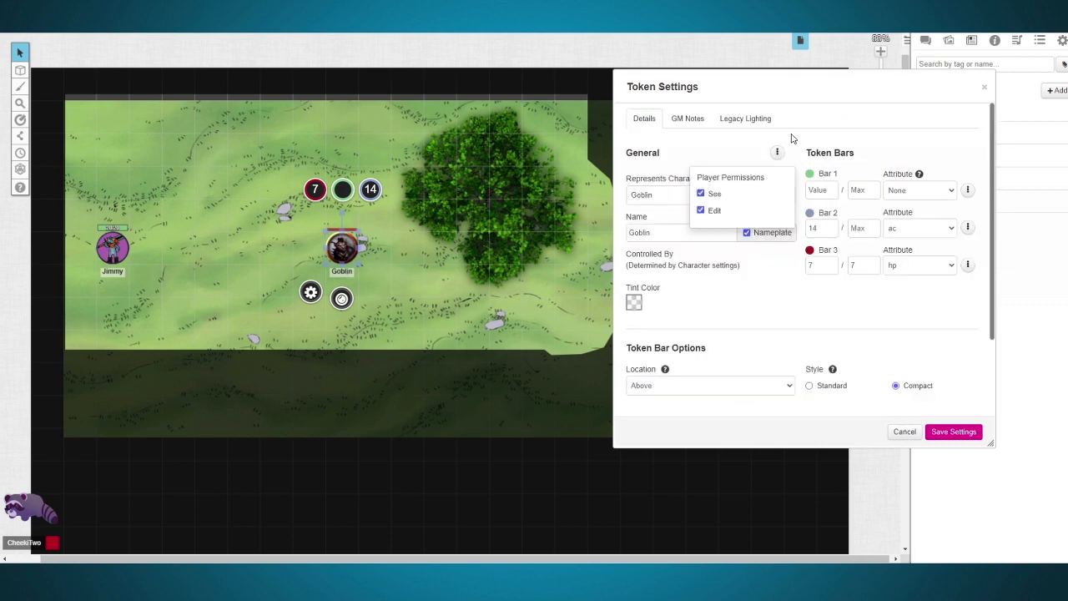
drag(766, 87, 597, 86)
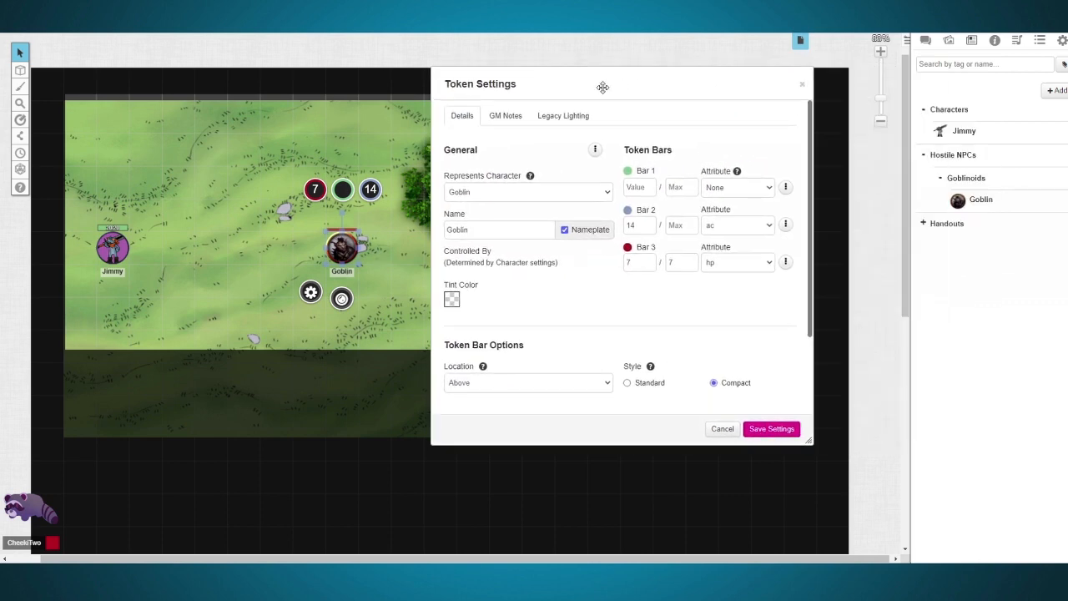
Step: Make the configured Goblin token the Goblin character's default token, and save both the character and the token settings
click(976, 202)
click(1017, 105)
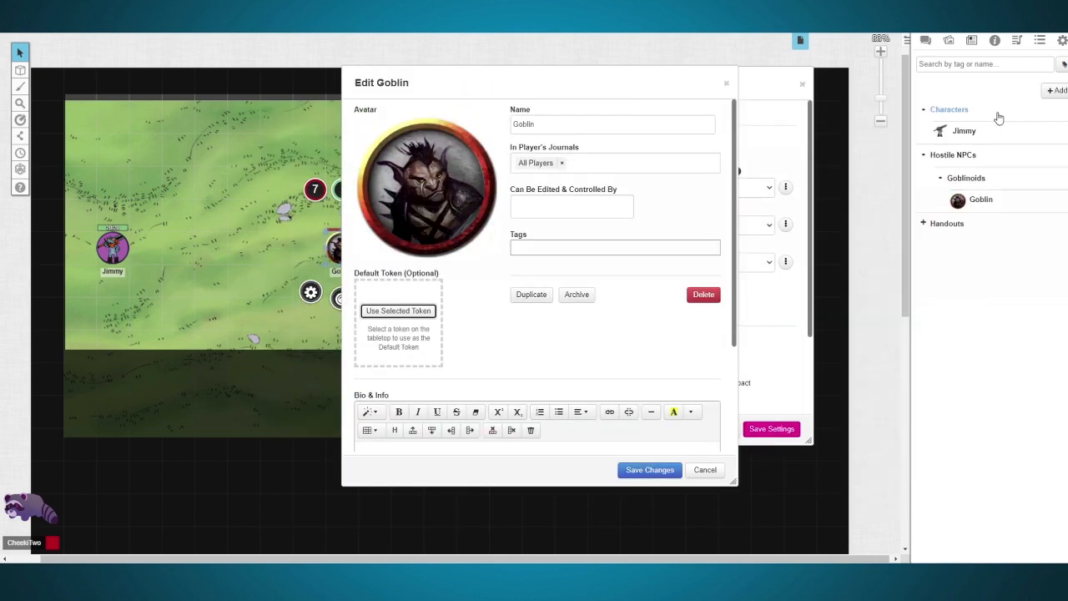
click(419, 311)
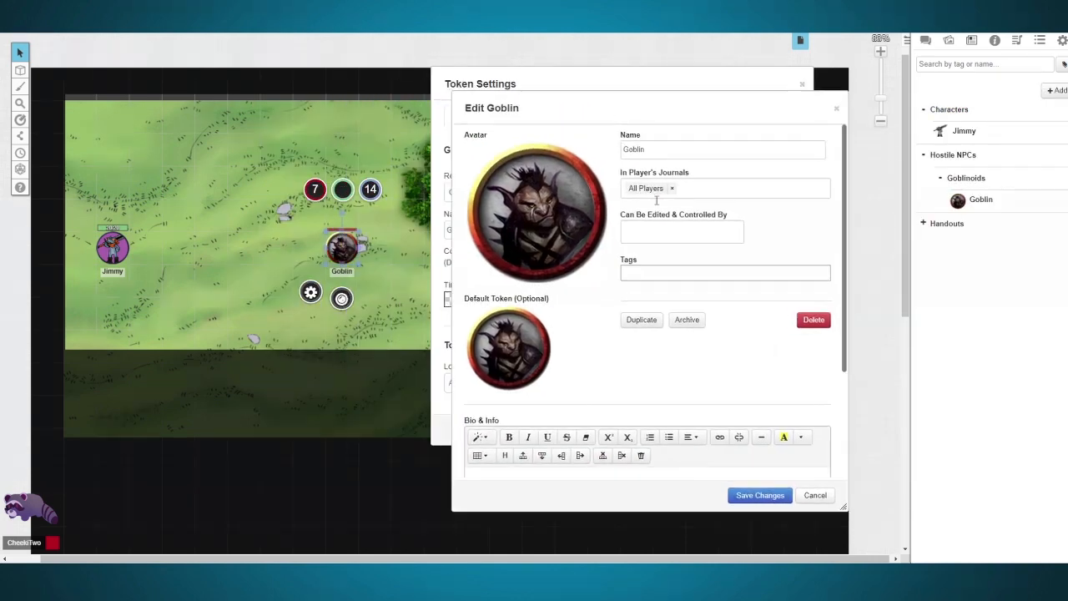
click(749, 493)
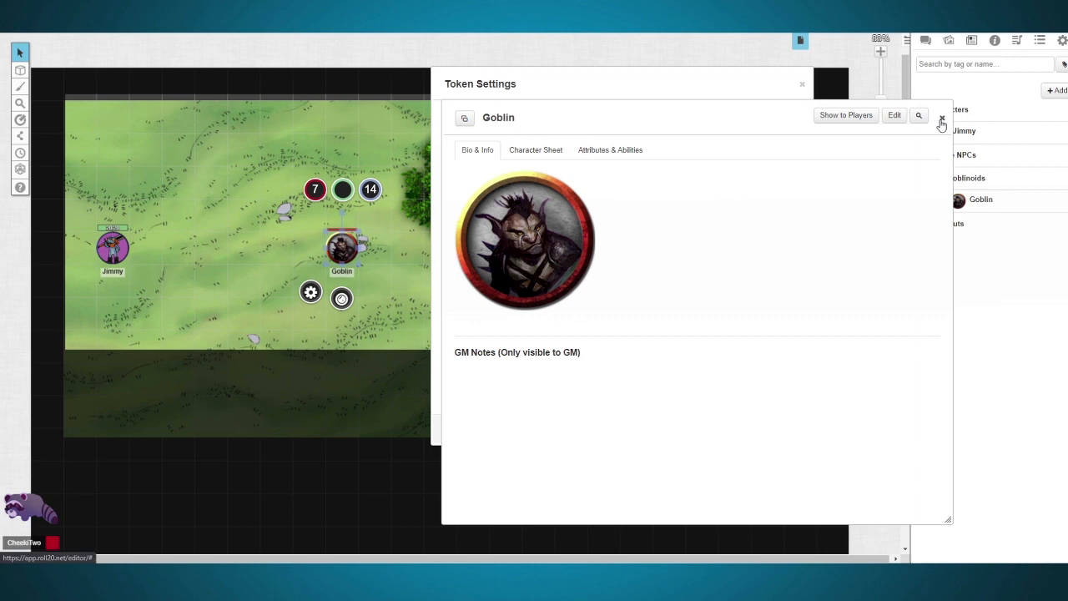
click(941, 120)
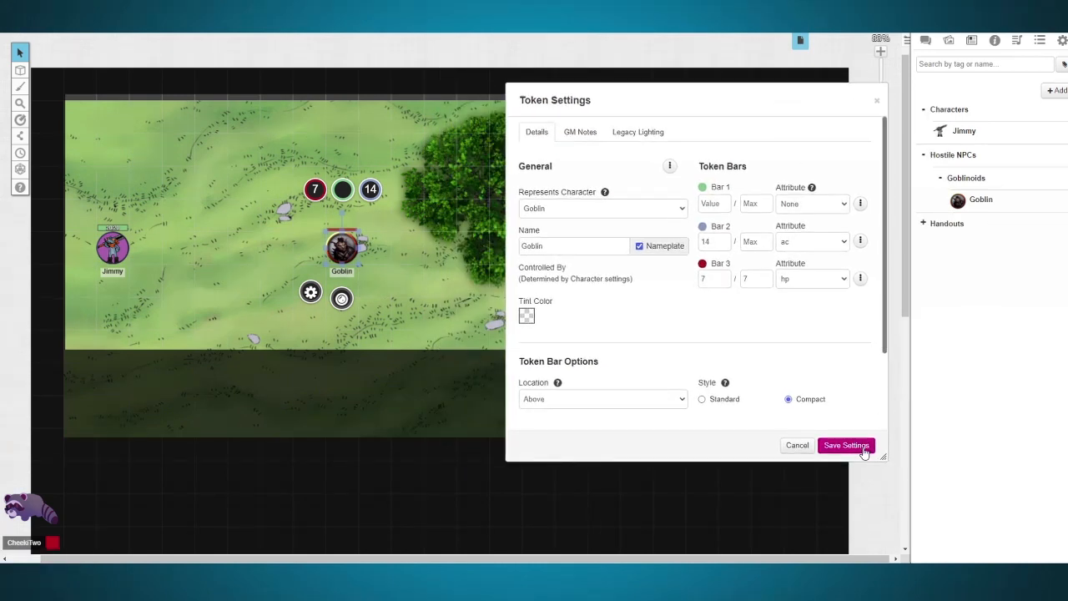
click(864, 451)
Step: Place more Goblin tokens west of the tree, and copy and paste the group to make six goblins
drag(972, 201, 292, 203)
click(405, 234)
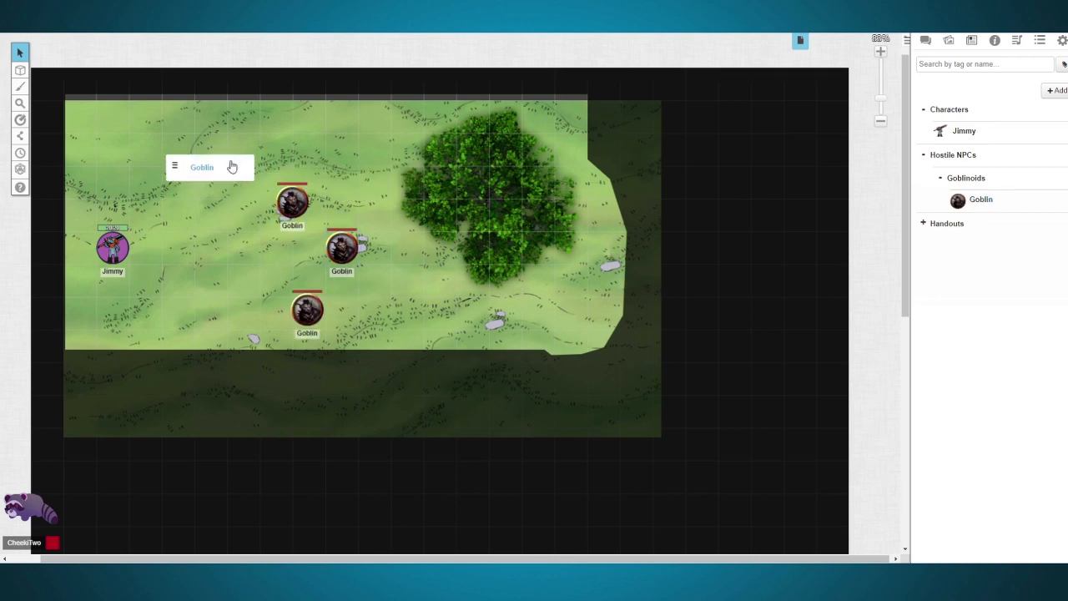
drag(232, 167, 227, 166)
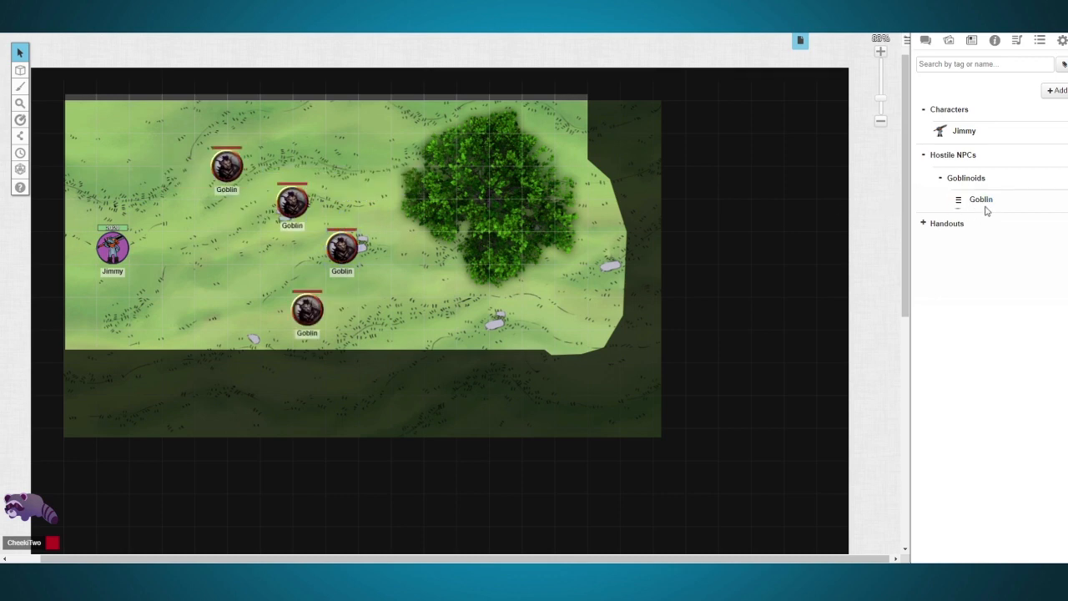
drag(986, 210, 258, 263)
drag(992, 207, 212, 321)
drag(413, 356, 195, 120)
key(ctrl+c)
key(ctrl+v)
drag(305, 244, 311, 243)
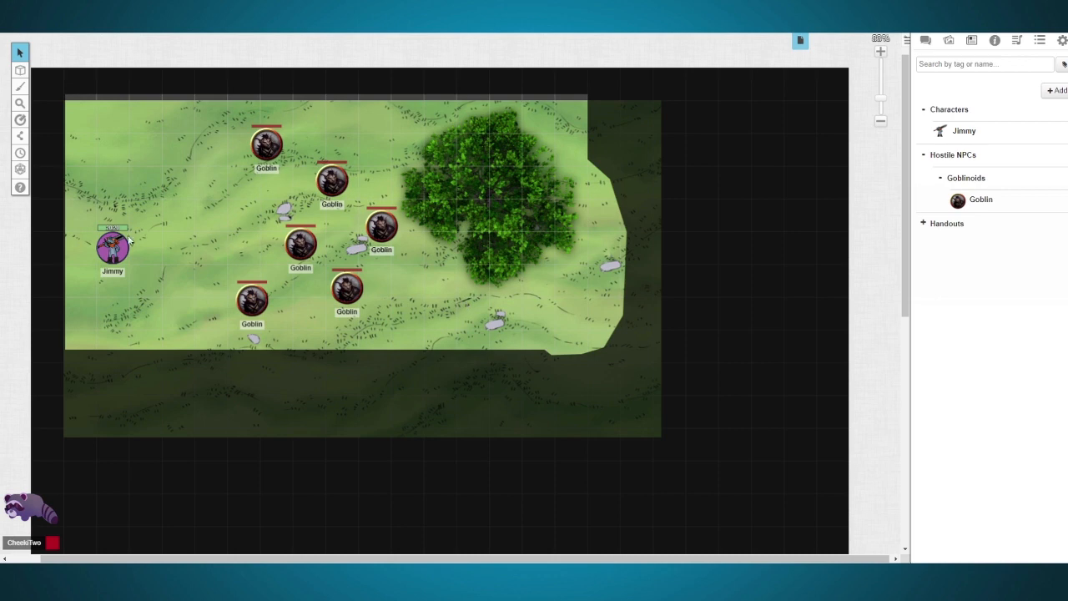
Step: Move the player character's token beside the northernmost Goblin token
drag(112, 245, 237, 150)
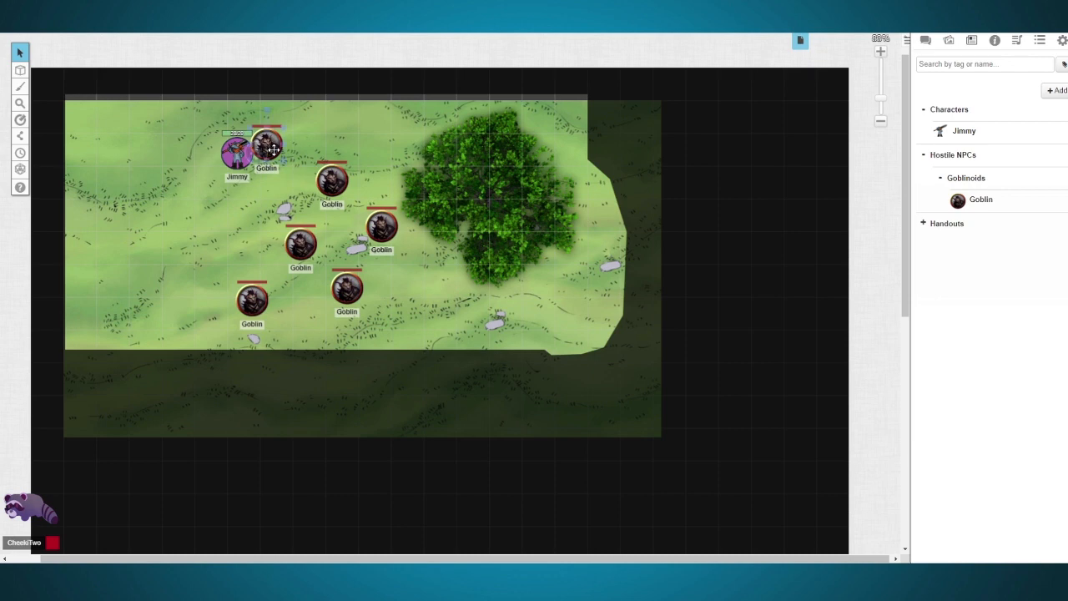
Step: Subtract 3 from Bar 3 of the Goblin token beside the player character
click(272, 150)
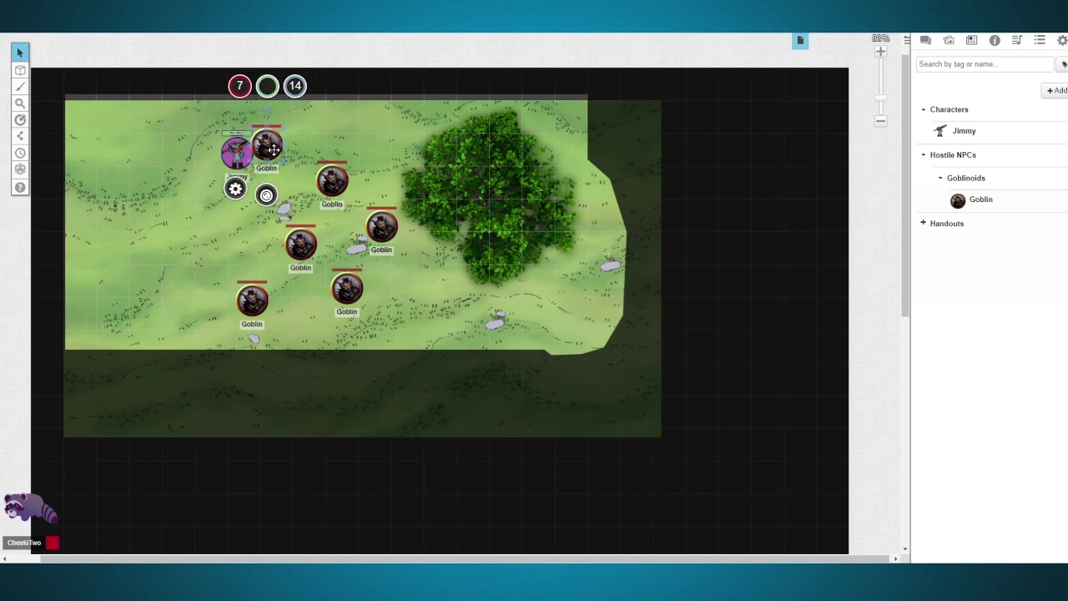
click(239, 87)
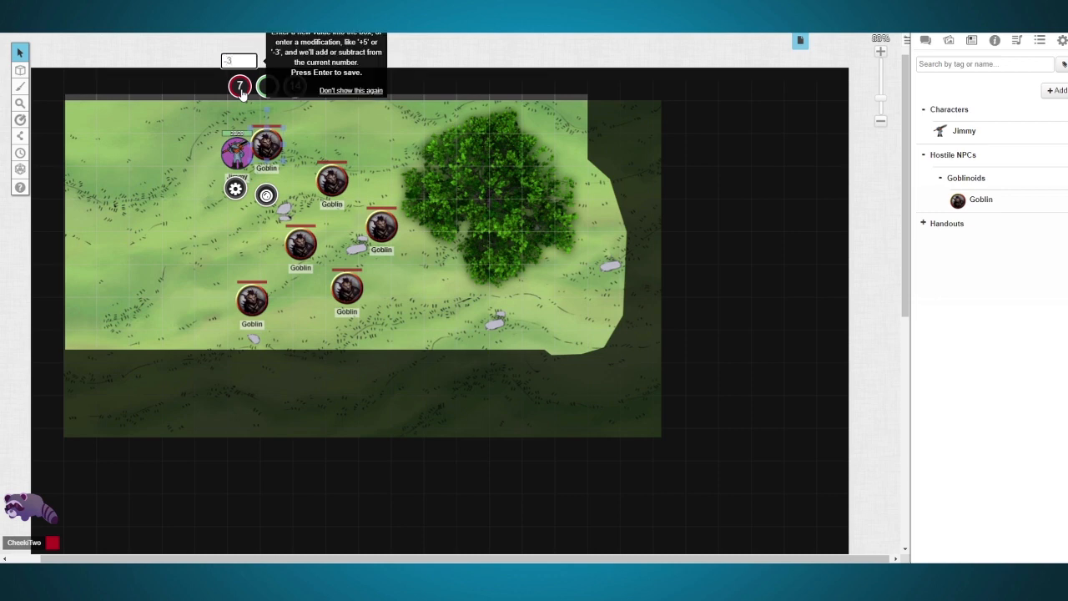
key(Return)
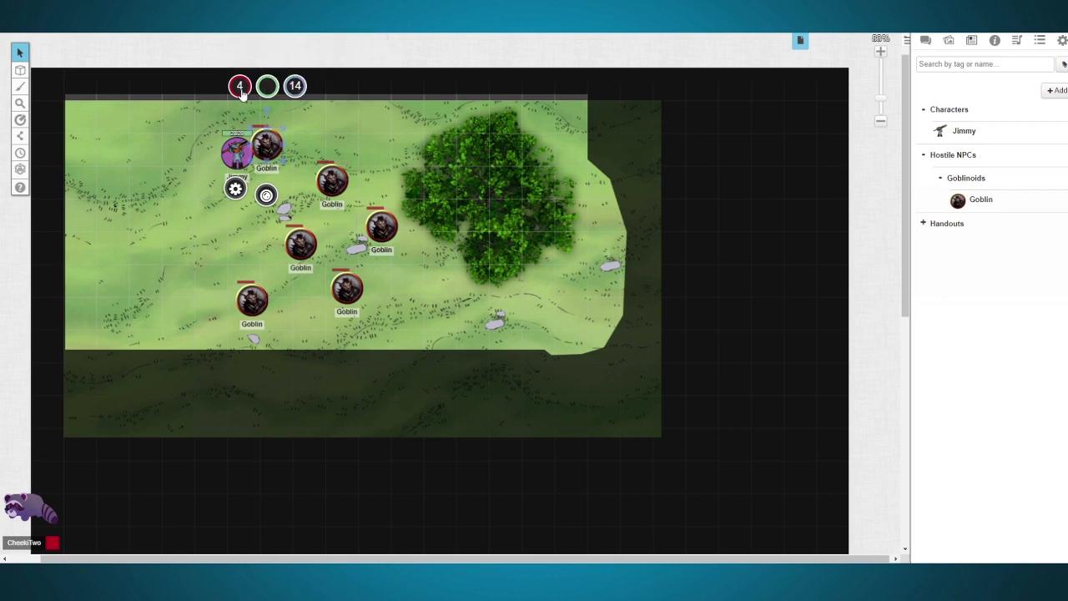
Step: Check the bar values of the other five Goblin tokens
click(347, 137)
scroll(210, 182, up, 2)
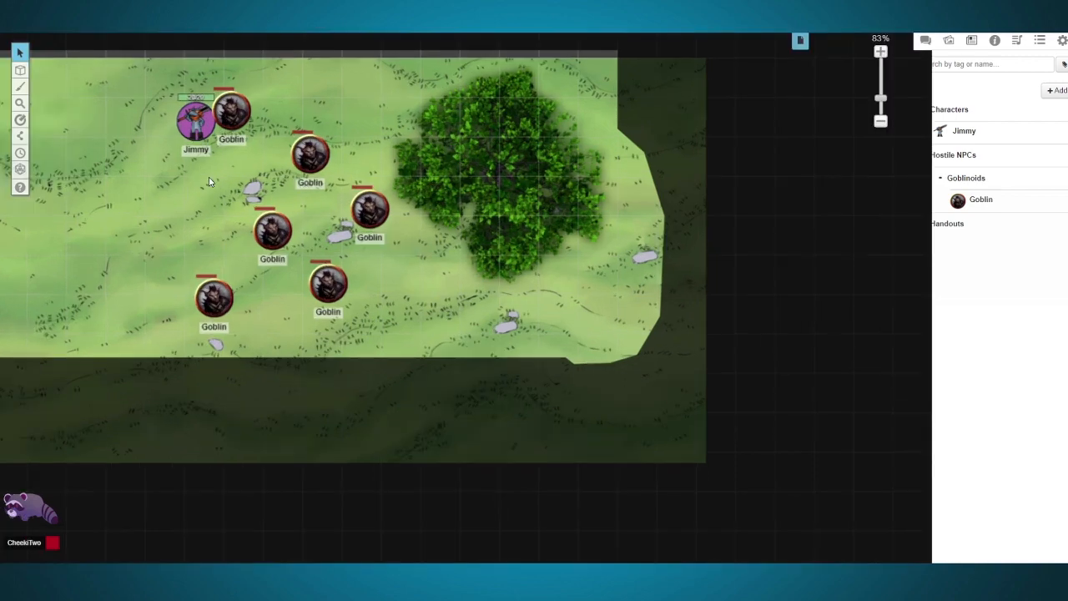
scroll(506, 296, up, 5)
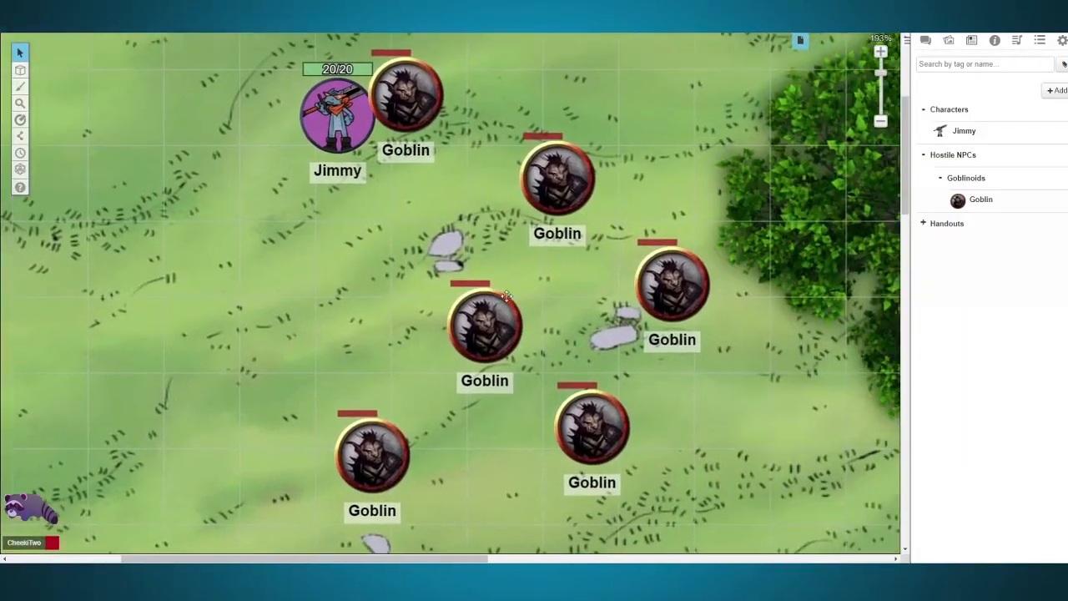
click(540, 186)
click(472, 322)
click(691, 273)
click(572, 427)
click(357, 444)
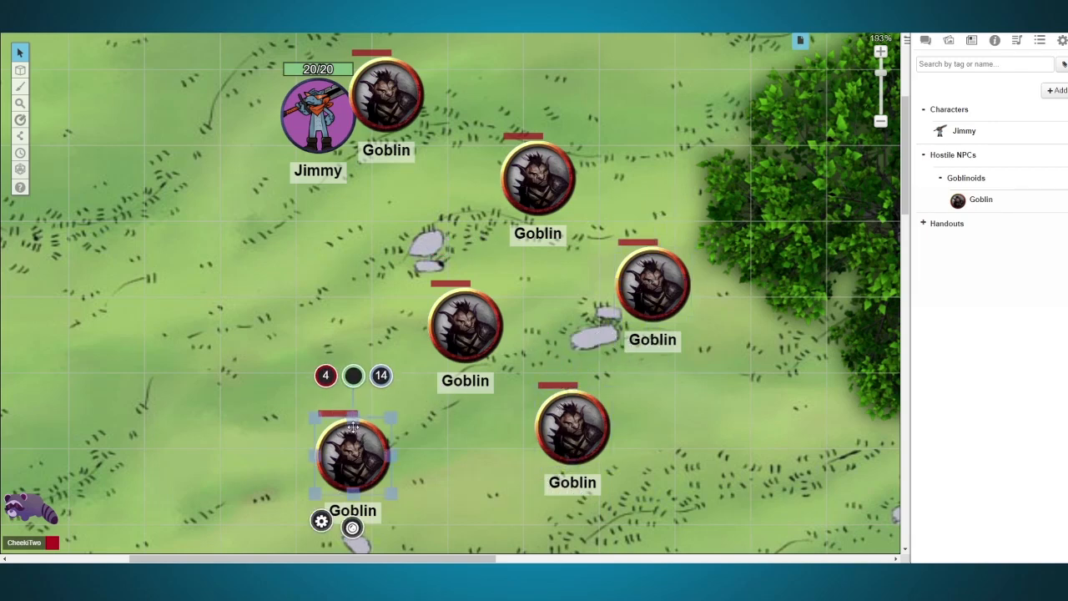
Step: Open the settings of the Goblin token southeast of the northernmost one alongside the Goblin character sheet, and compare their hit points
double_click(526, 201)
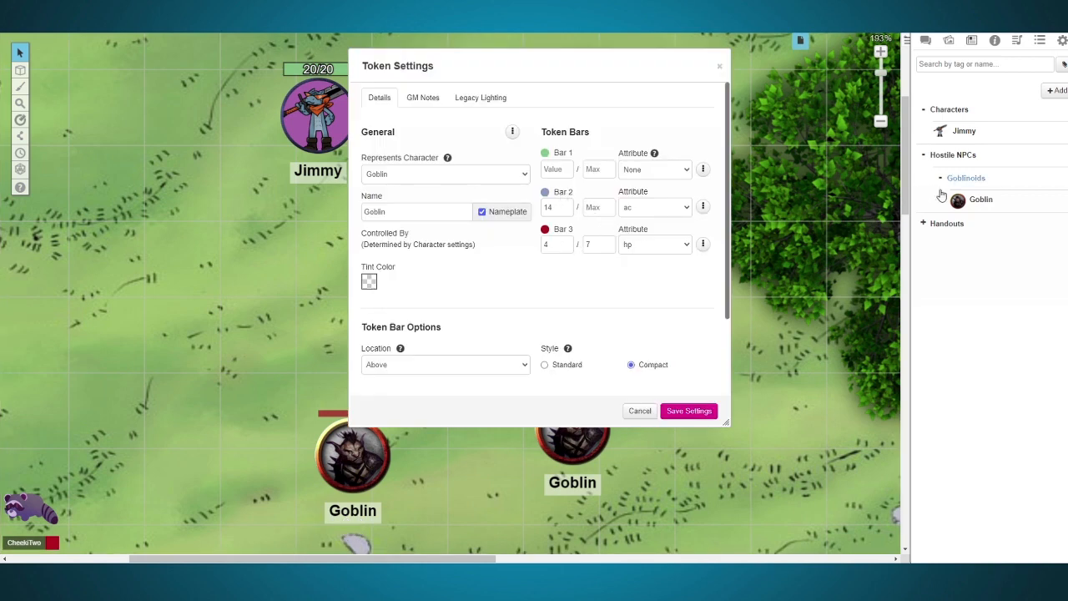
click(977, 200)
drag(592, 130, 718, 107)
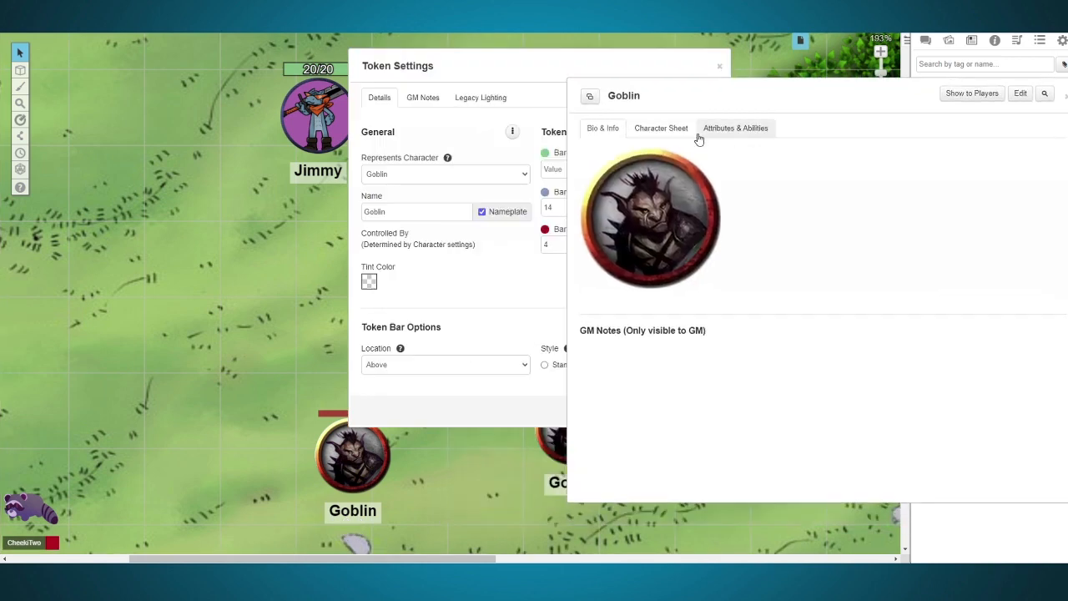
click(661, 128)
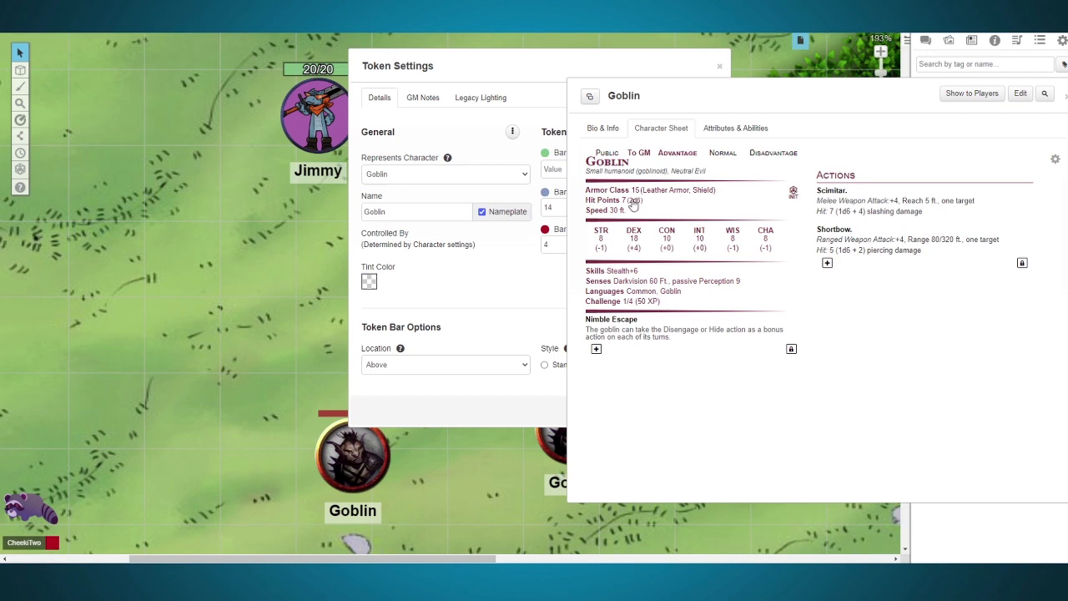
drag(511, 72, 338, 87)
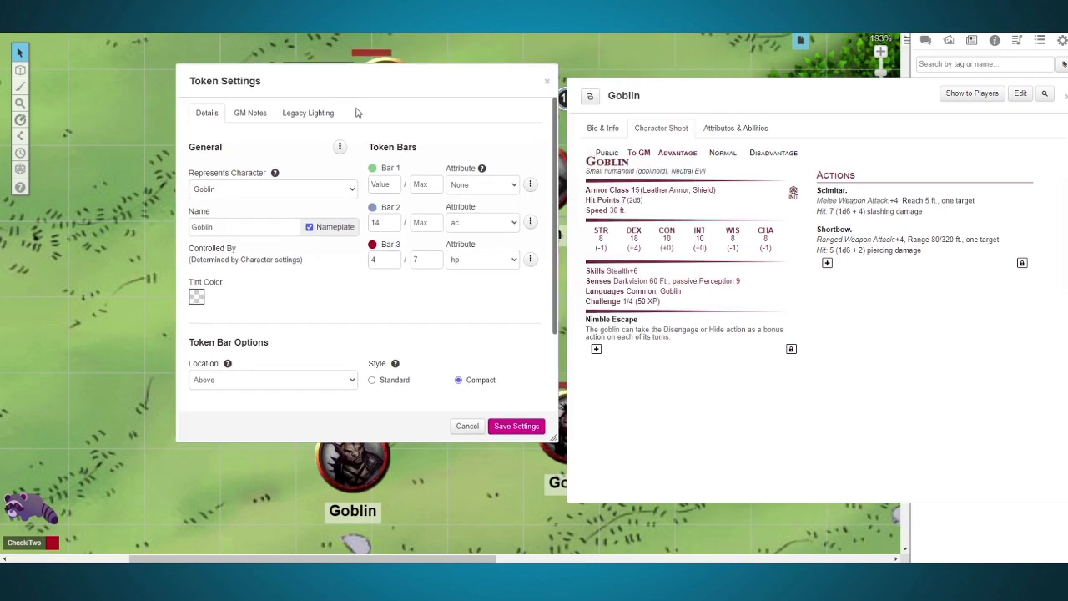
Step: Set the Goblin token's Bar 3 attribute to None and its current value to 7, and save the token settings
click(489, 261)
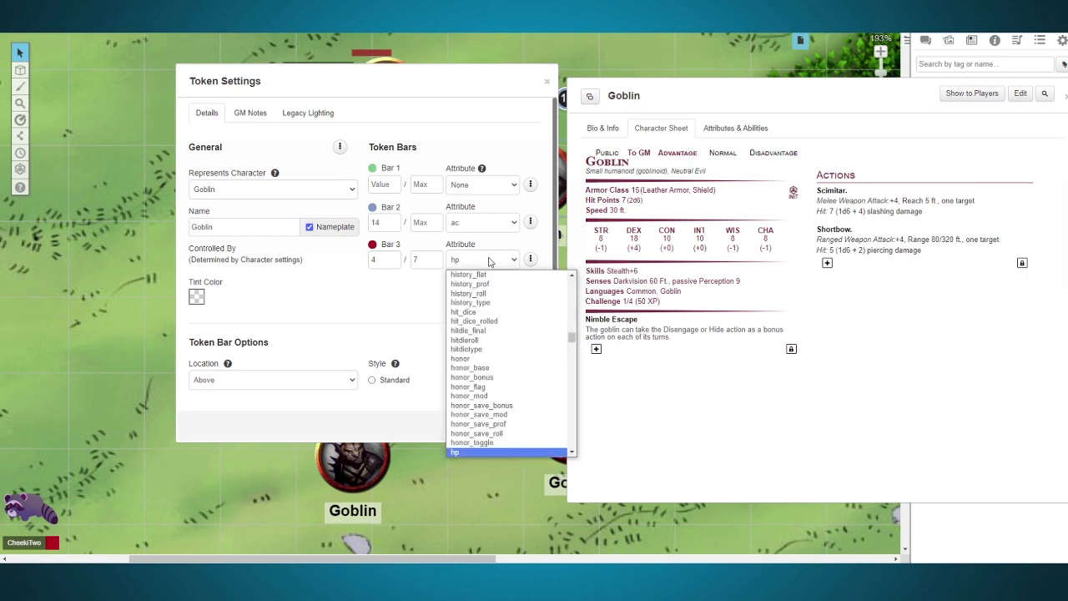
text(none)
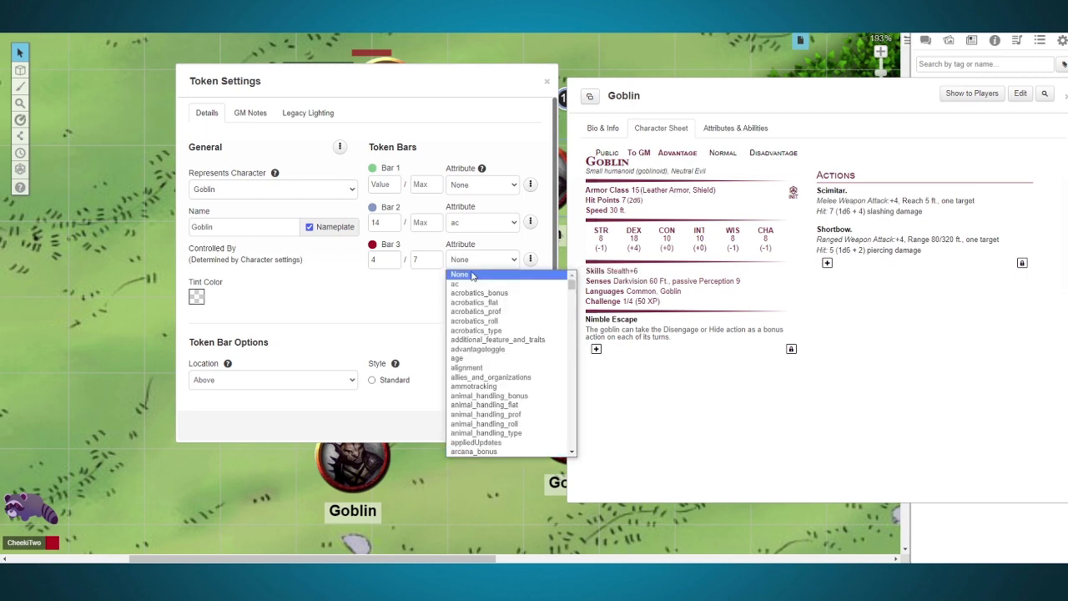
click(471, 276)
double_click(380, 266)
click(396, 294)
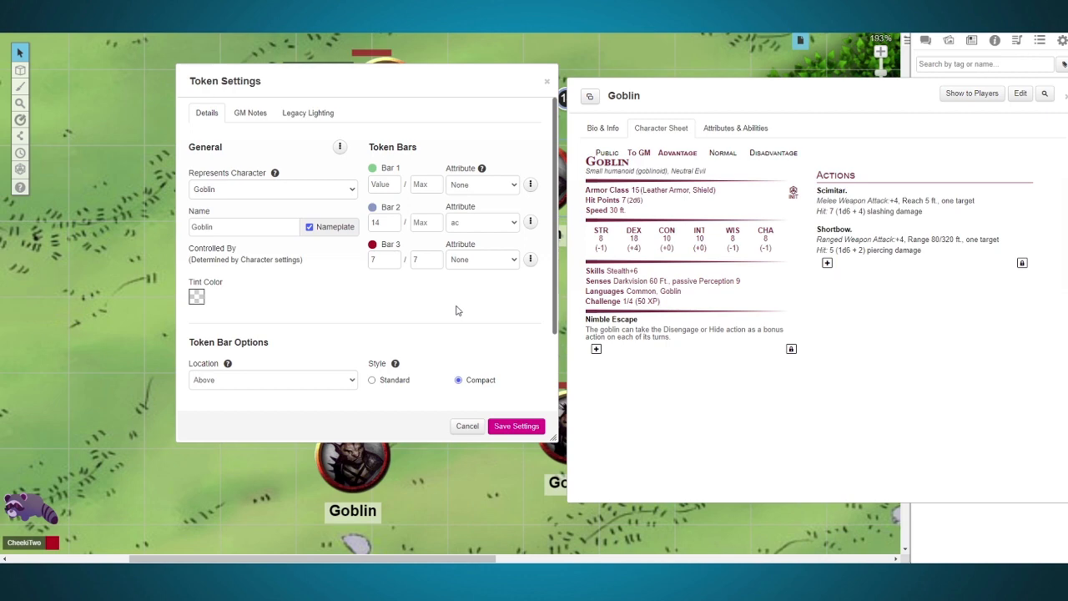
drag(333, 83, 701, 146)
drag(472, 158, 458, 162)
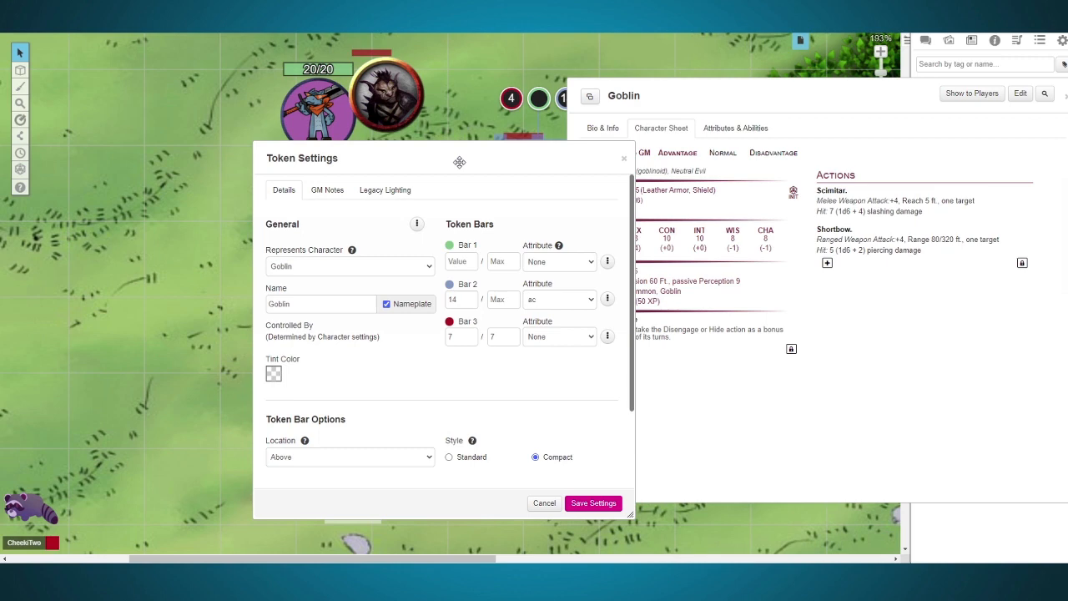
click(593, 503)
Step: Move the reconfigured Goblin token southwest of the player character, and replace the Goblin character's default token with it, saving the character
drag(557, 201, 294, 289)
click(1020, 92)
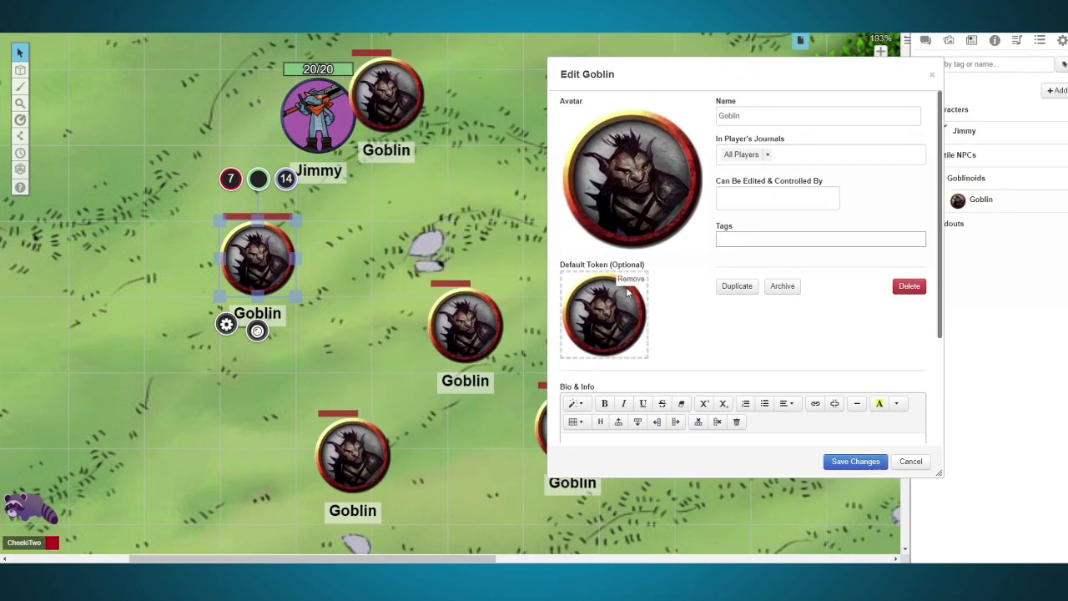
click(629, 280)
click(566, 331)
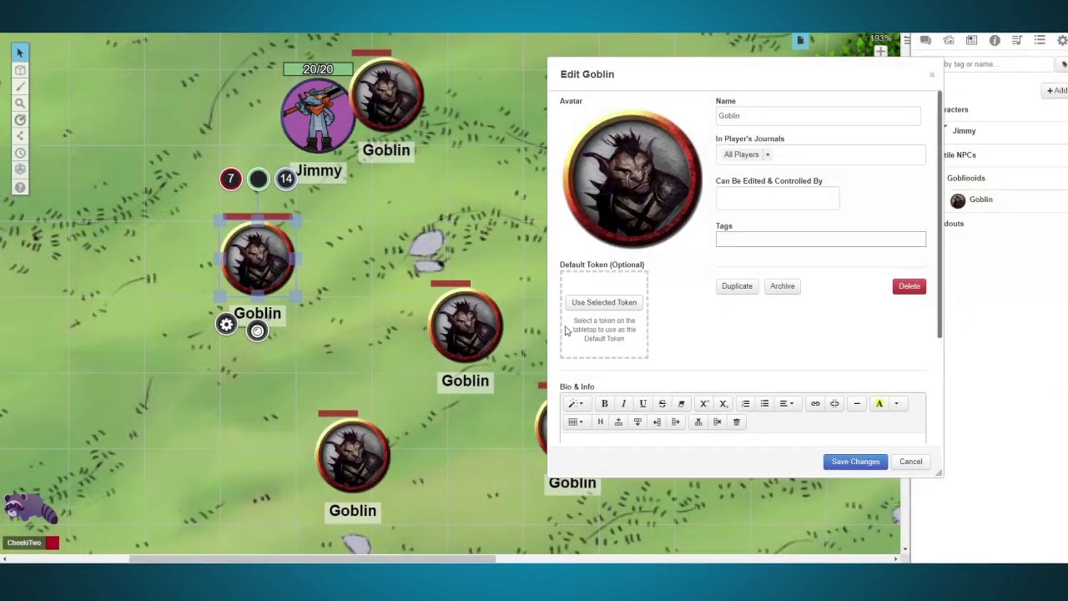
click(267, 274)
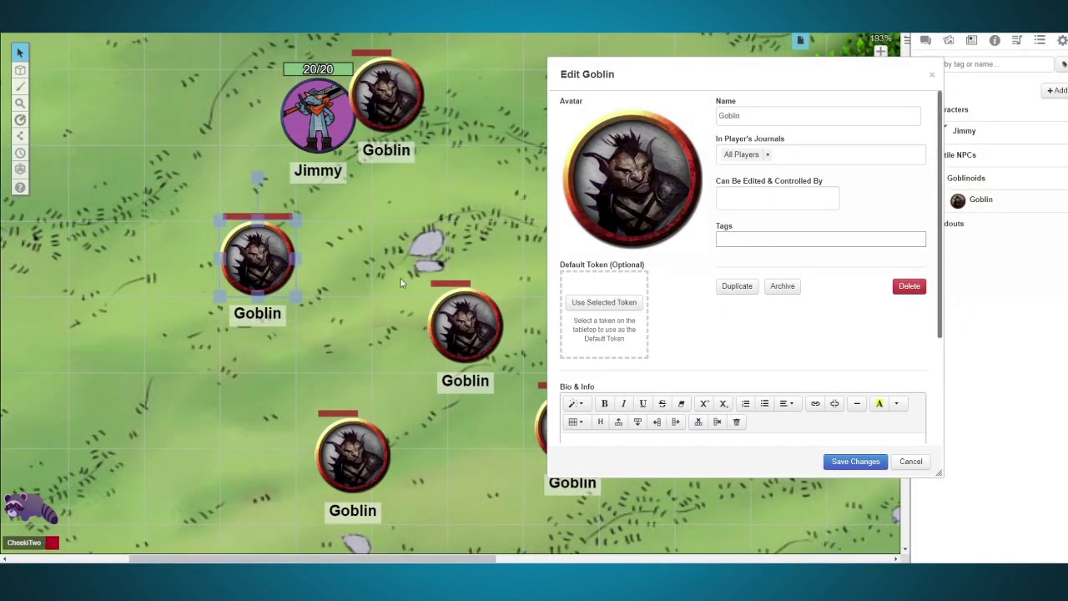
click(592, 303)
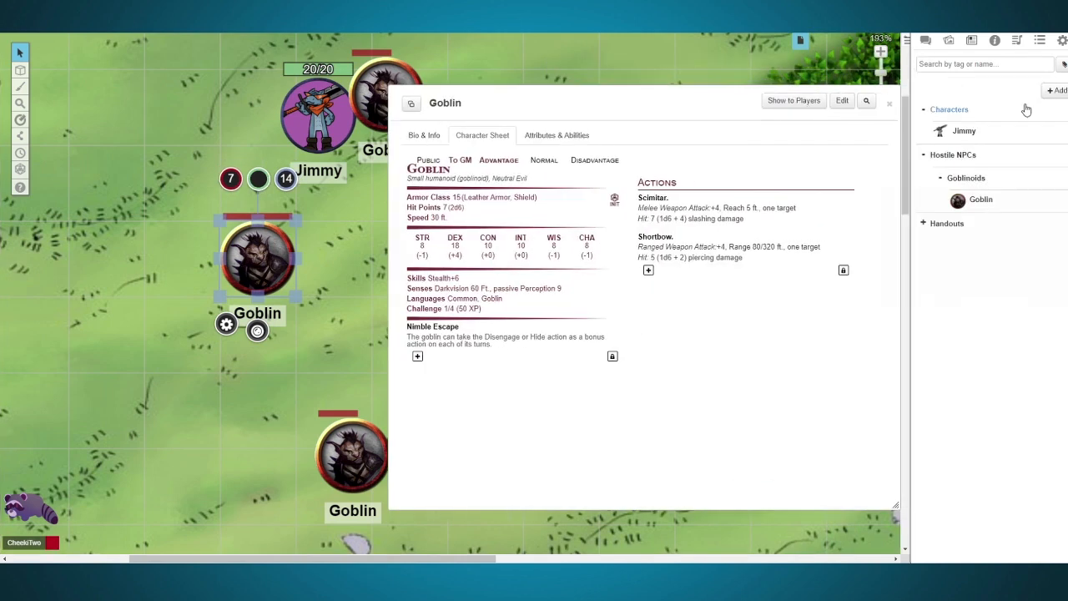
click(890, 104)
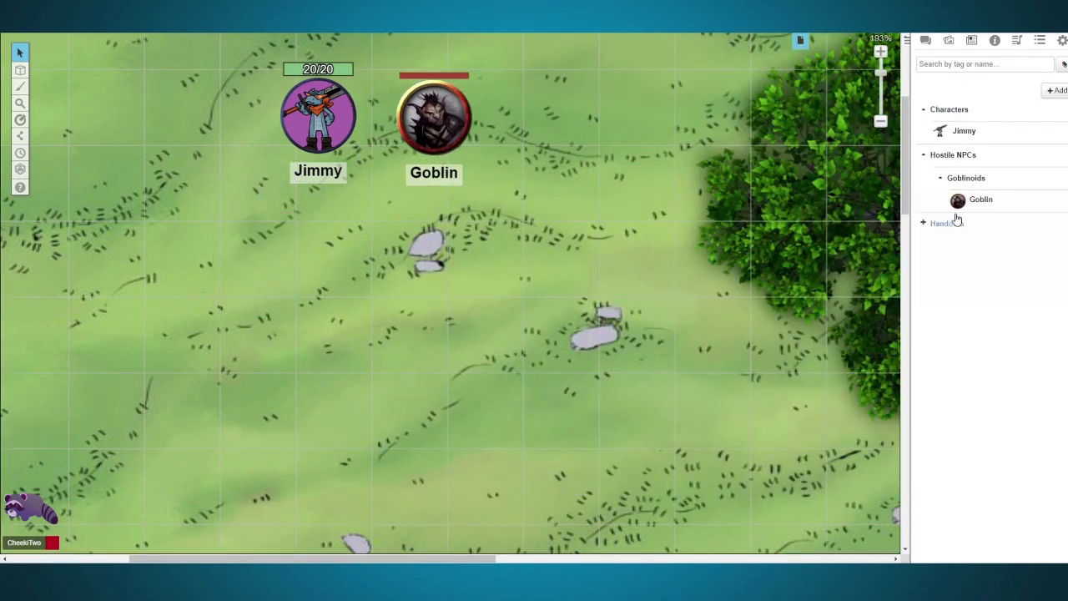
Step: Place three new Goblin tokens in place of the old ones, and lower Bar 3 of the one beside the player character
drag(960, 200, 626, 174)
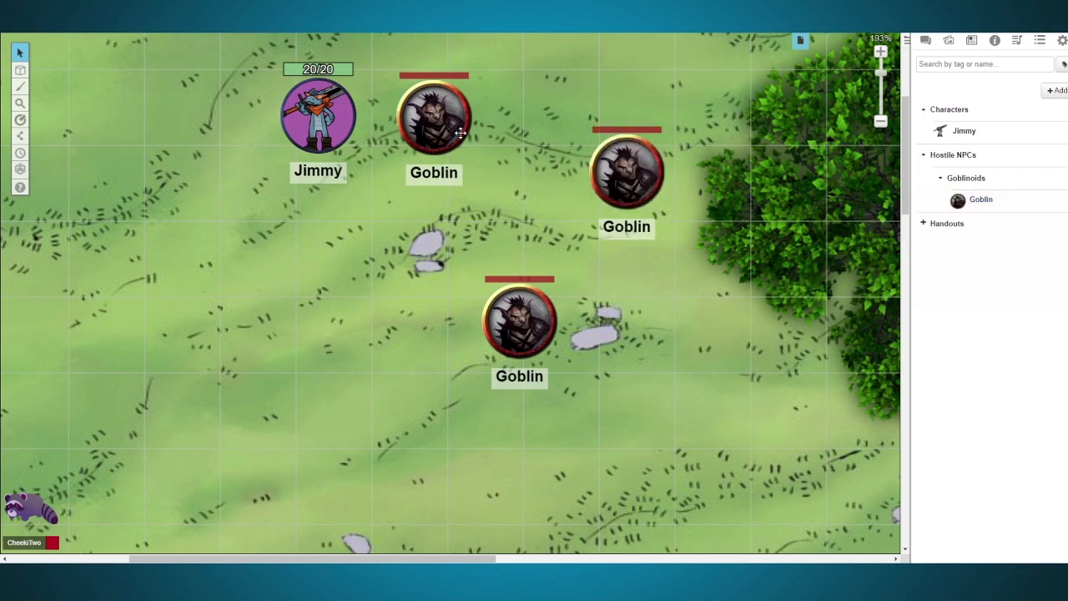
click(461, 133)
scroll(407, 63, up, 1)
scroll(407, 60, down, 3)
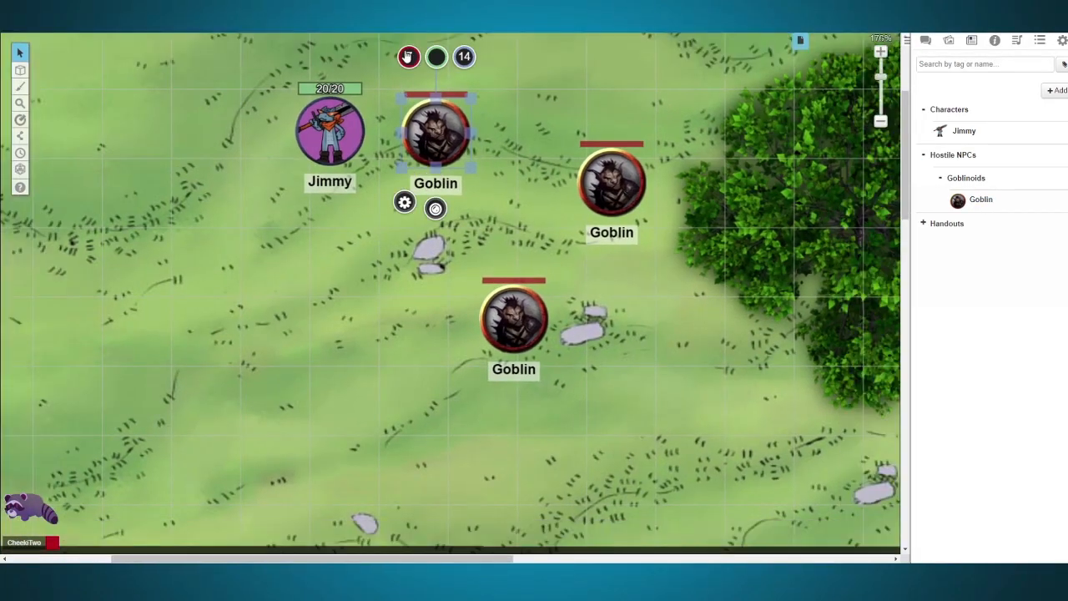
click(492, 185)
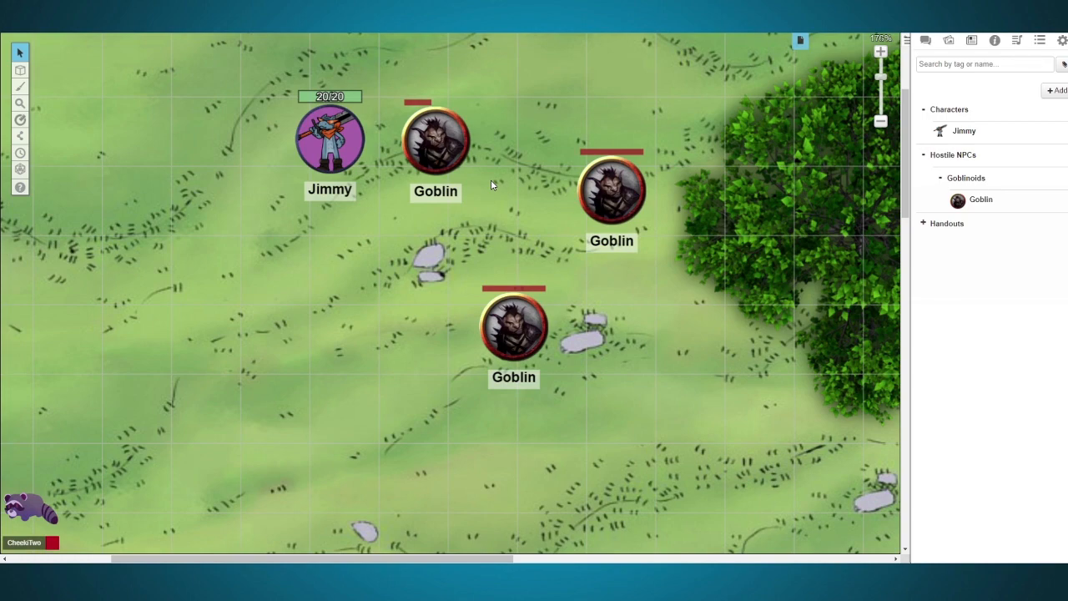
Step: Move the player character's token south and the three Goblin tokens onto the tree
scroll(493, 186, down, 3)
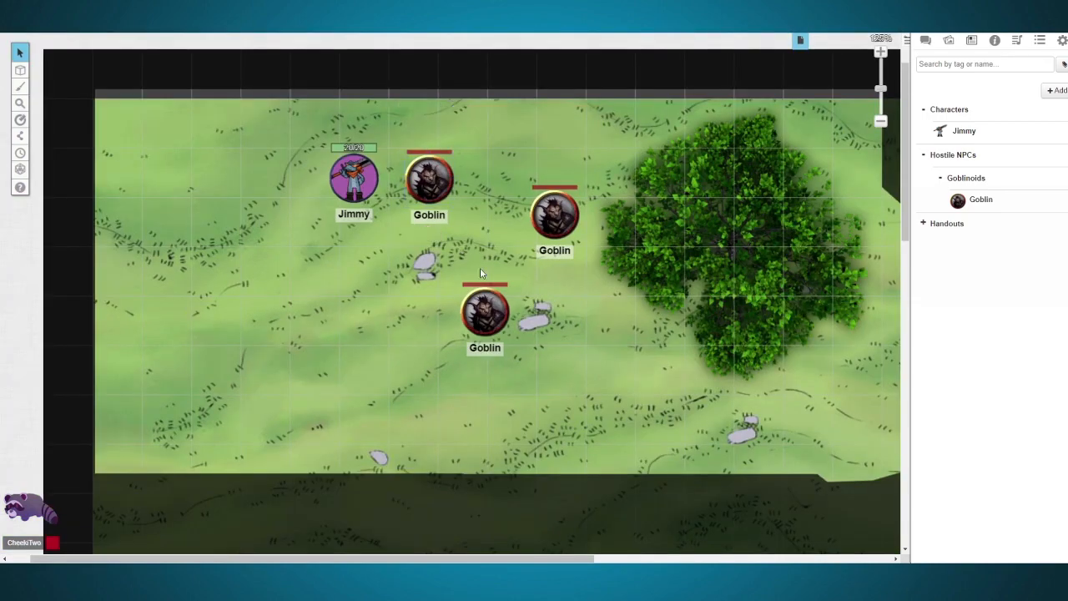
drag(357, 185, 366, 325)
drag(487, 314, 757, 320)
drag(539, 214, 723, 202)
drag(440, 180, 652, 217)
drag(582, 322, 477, 349)
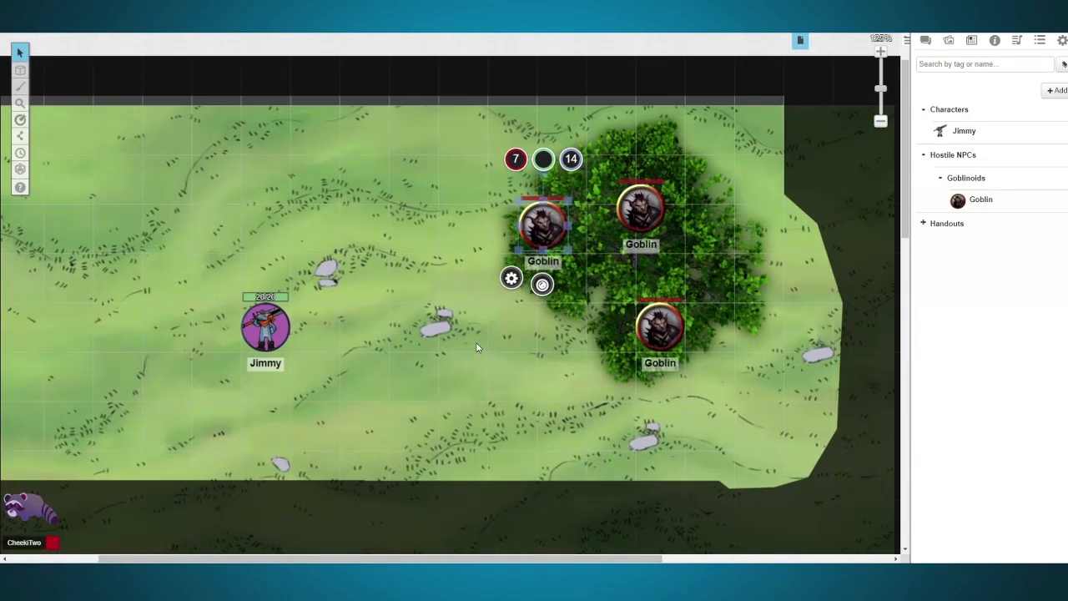
Step: Spread the three Goblin tokens over the open grass between the tree and the player character's token
drag(542, 221, 364, 223)
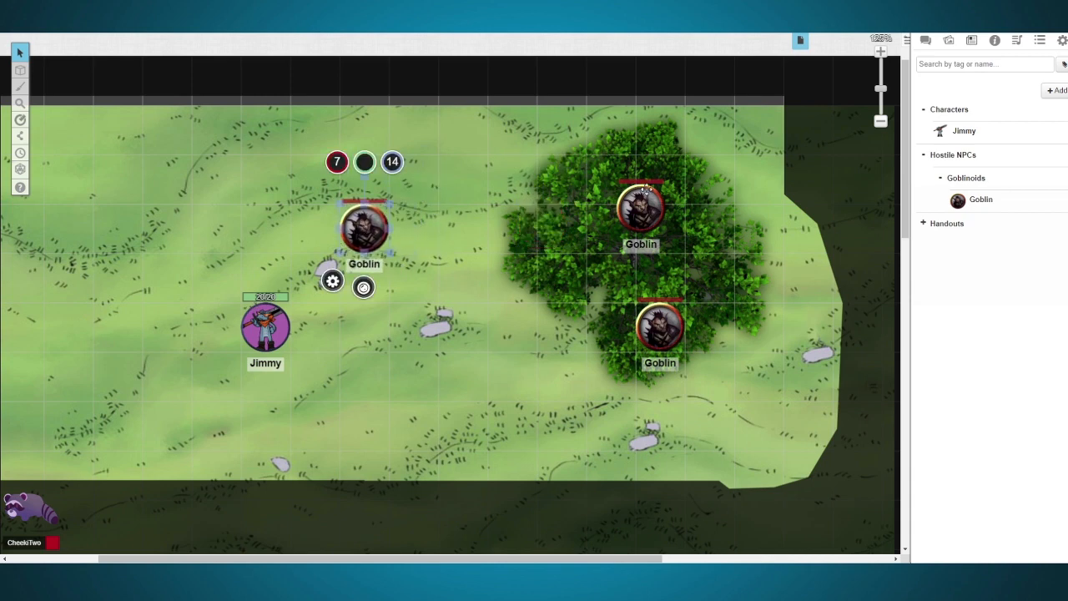
drag(655, 197, 475, 267)
drag(659, 325, 414, 377)
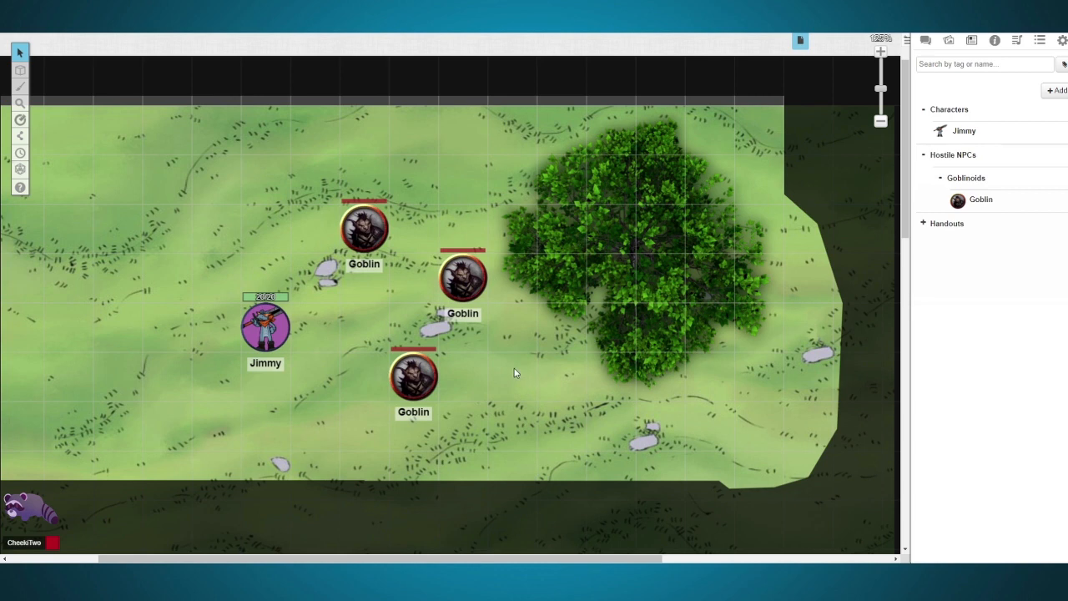
Step: Open the turn order tracker, and add an unnamed empty playlist to the Jukebox
click(21, 153)
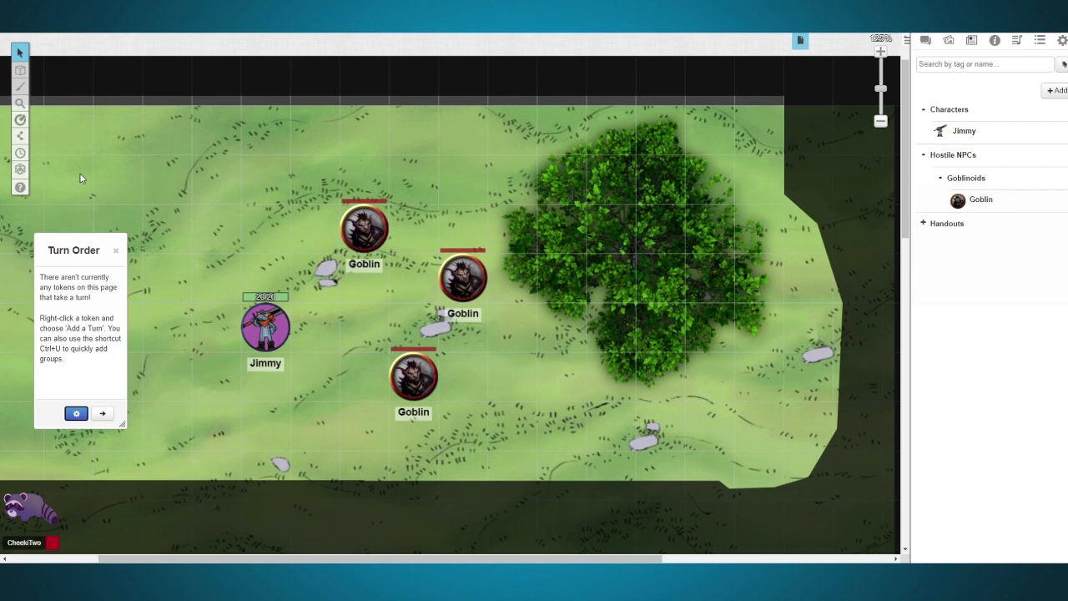
click(1017, 41)
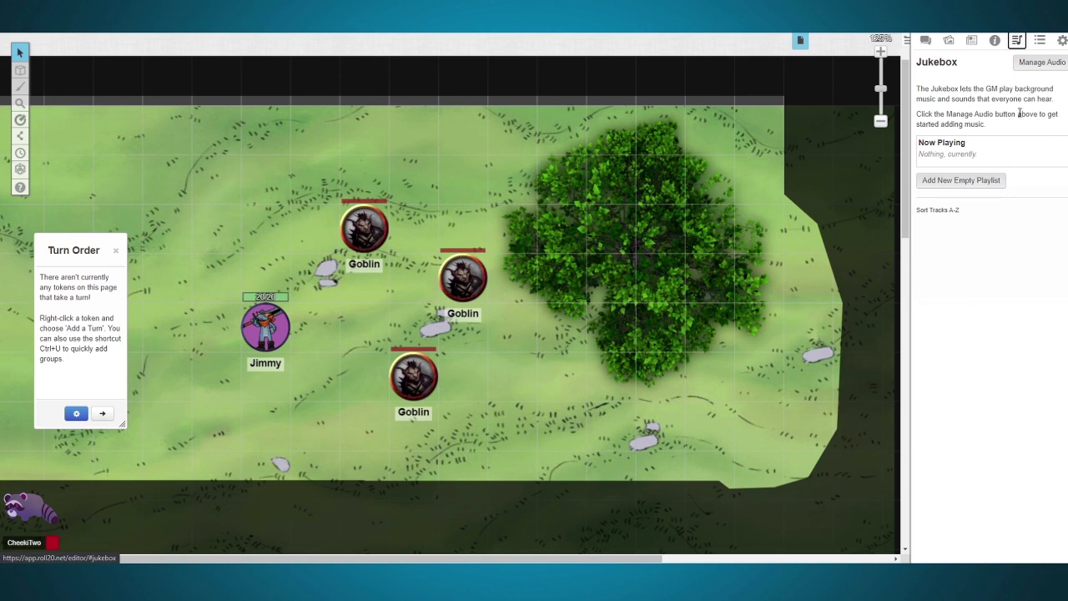
click(968, 188)
click(596, 93)
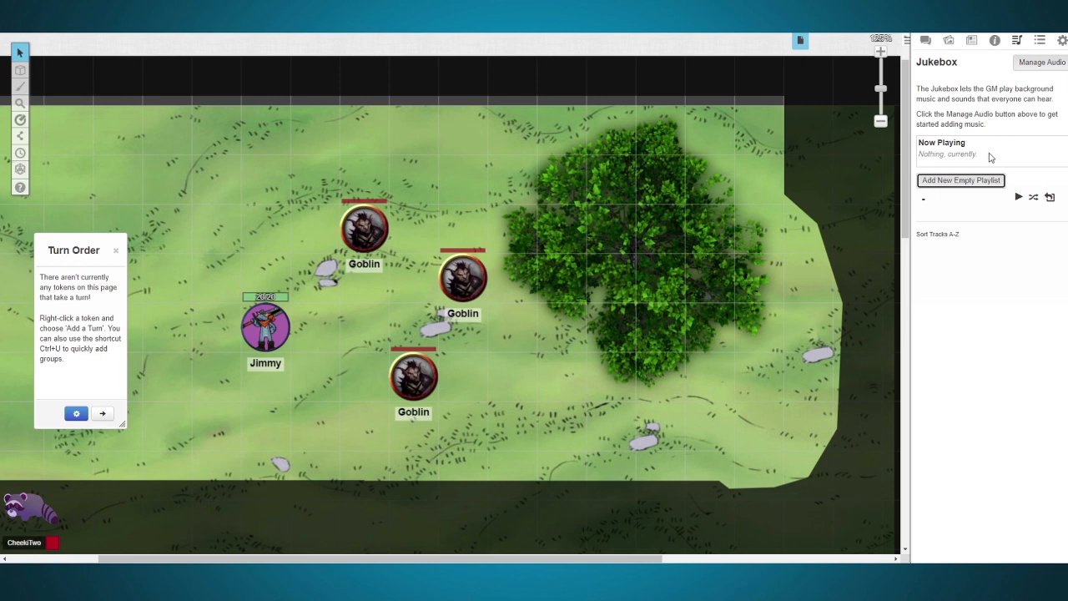
Step: Open the player character's sheet from the journal and roll initiative without selecting a token
drag(556, 311, 655, 293)
scroll(367, 257, up, 1)
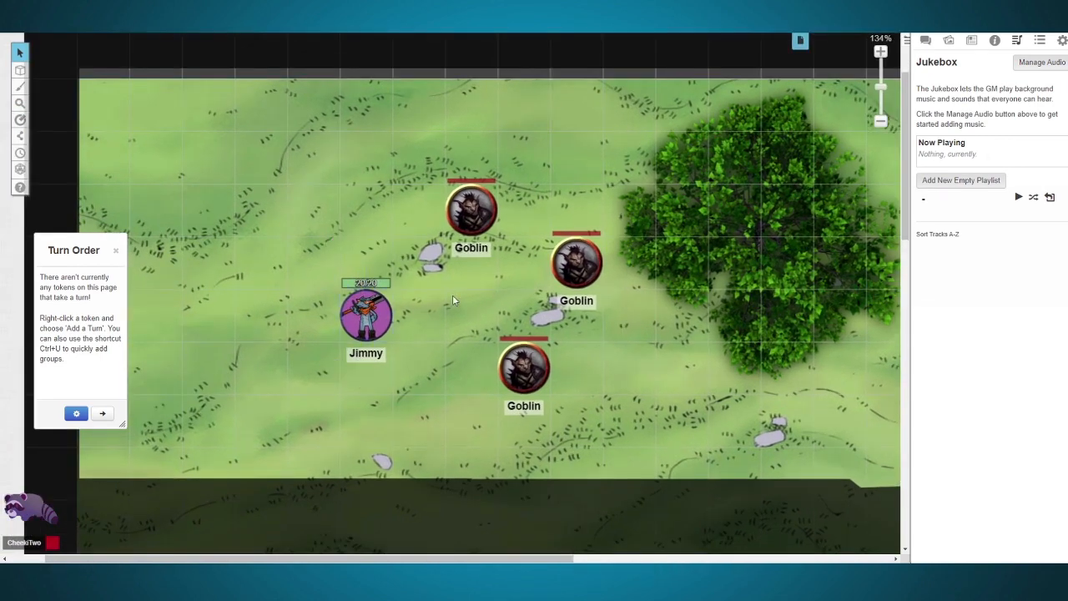
click(969, 40)
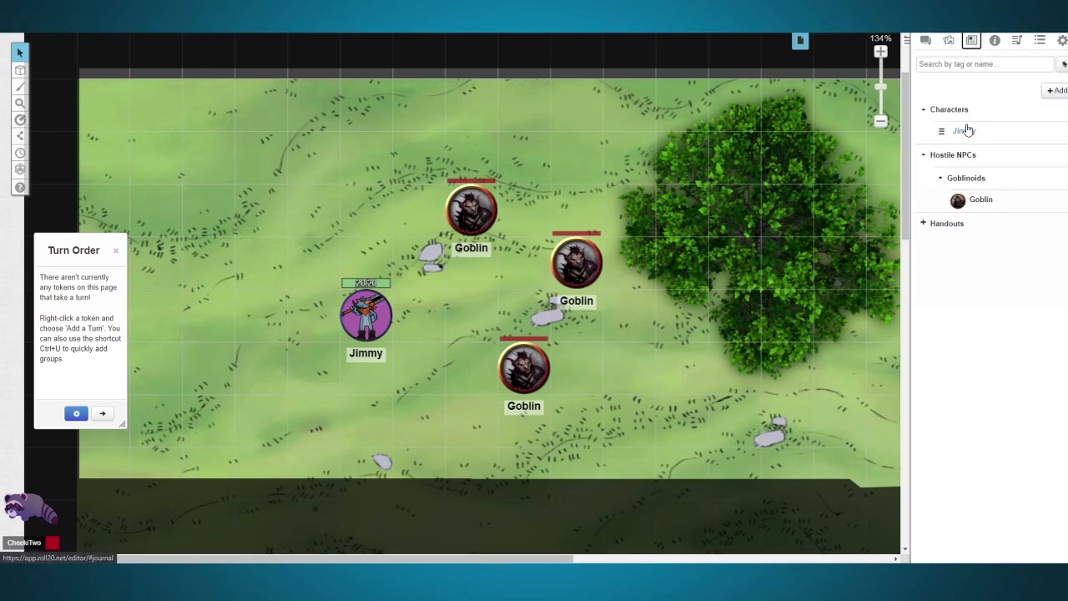
click(963, 131)
drag(613, 99, 719, 46)
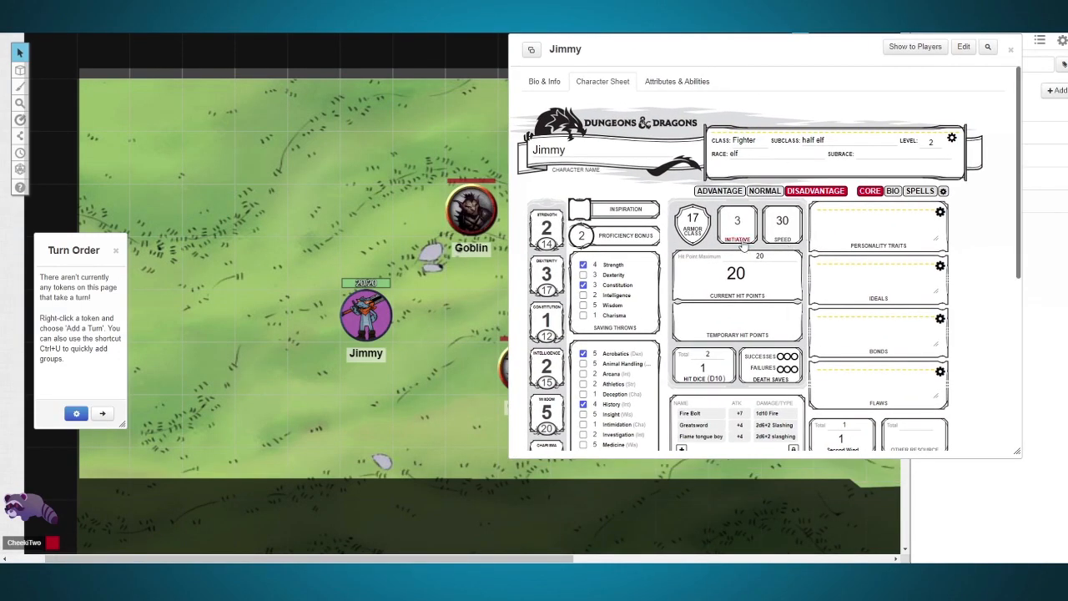
drag(810, 65, 585, 85)
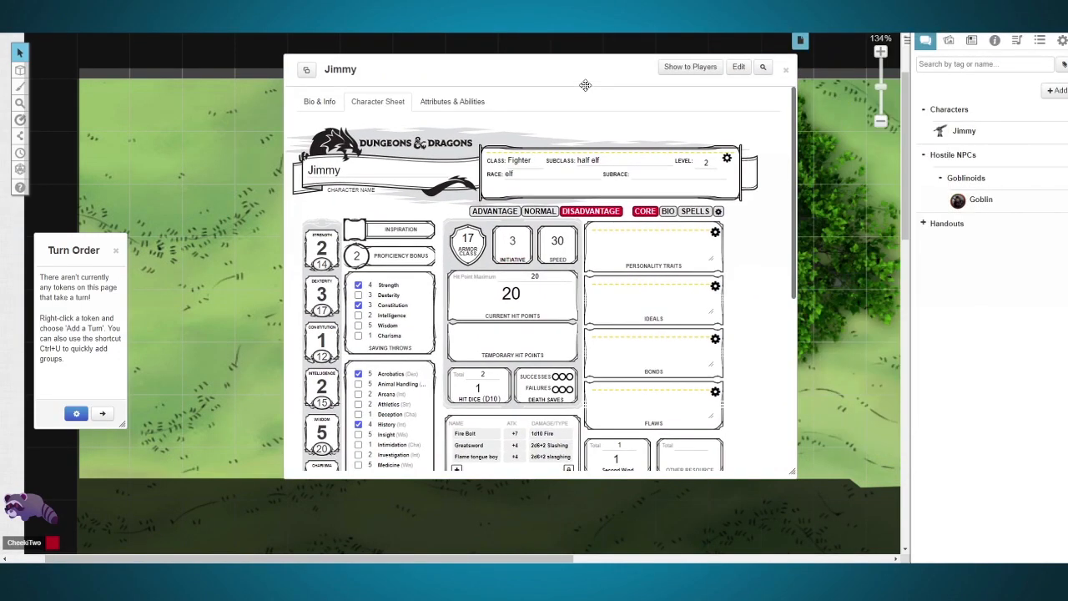
Step: Read the initiative roll's turn tracker message in the chat, and move the character sheet clear of the player character's token
click(925, 40)
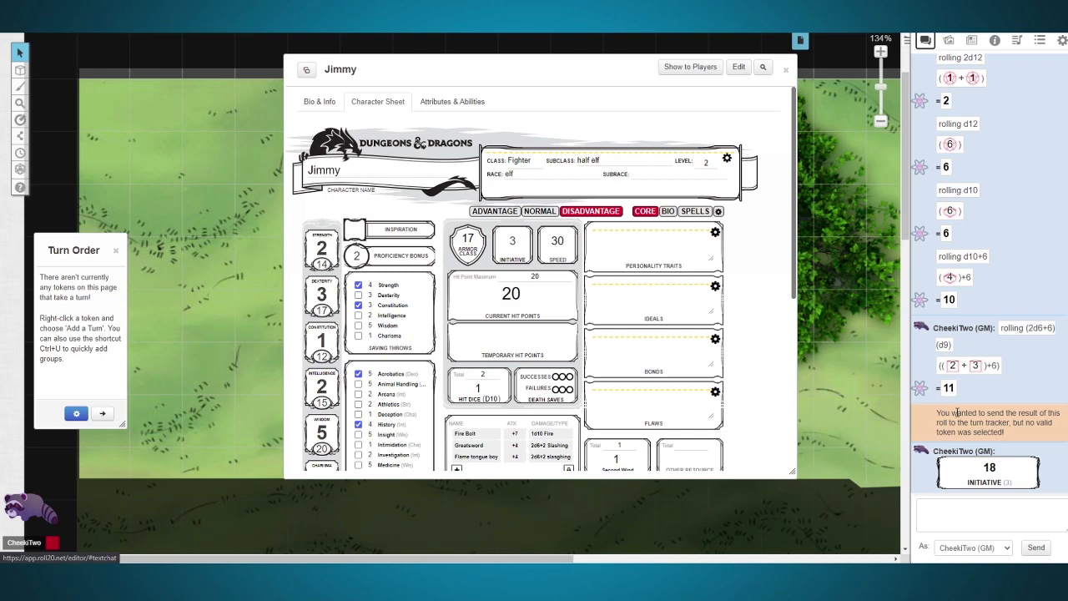
drag(949, 411, 1010, 424)
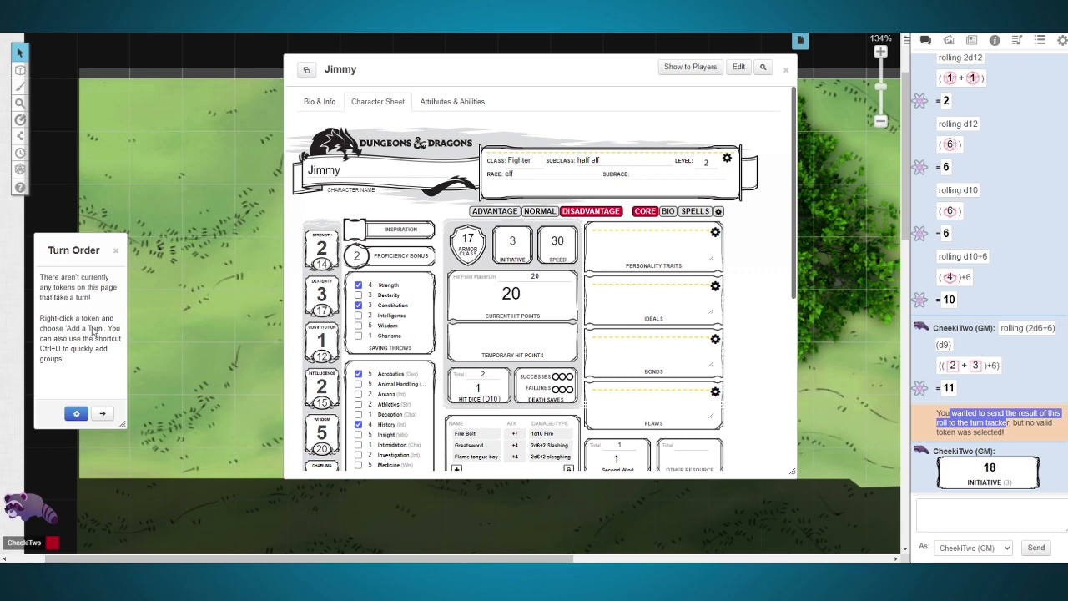
drag(507, 74, 805, 52)
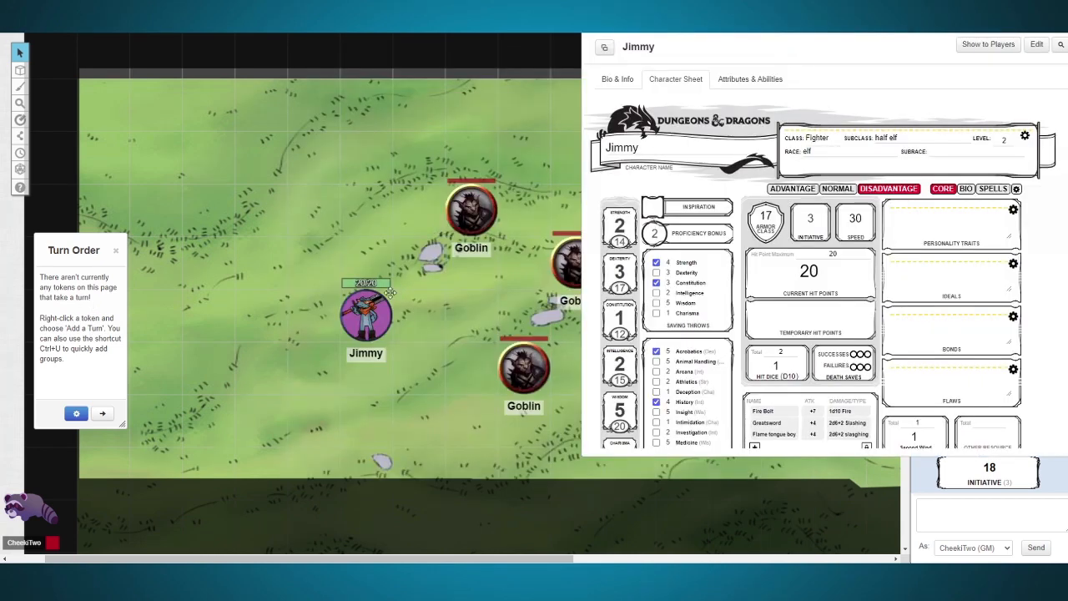
Step: Select the player character's token and roll initiative from the character sheet to add it to the turn order
click(375, 298)
drag(267, 263, 434, 382)
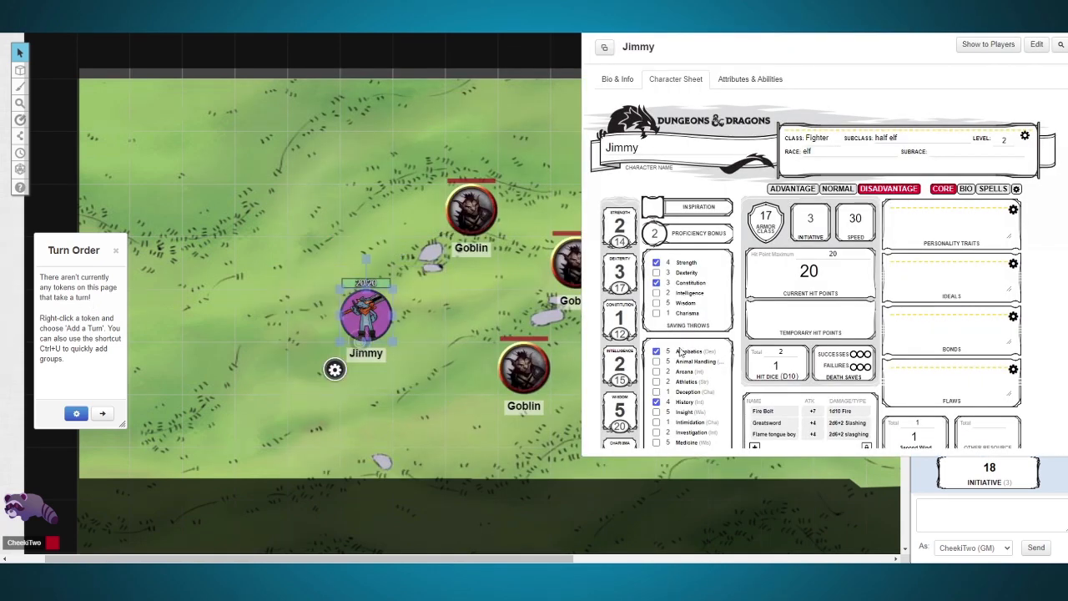
click(807, 238)
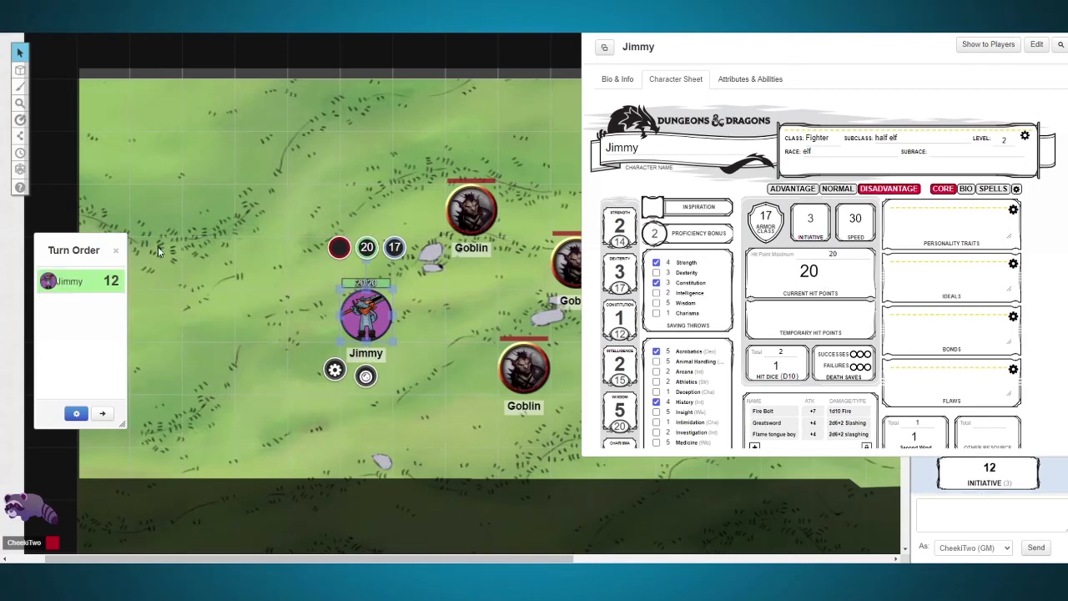
drag(806, 55, 563, 61)
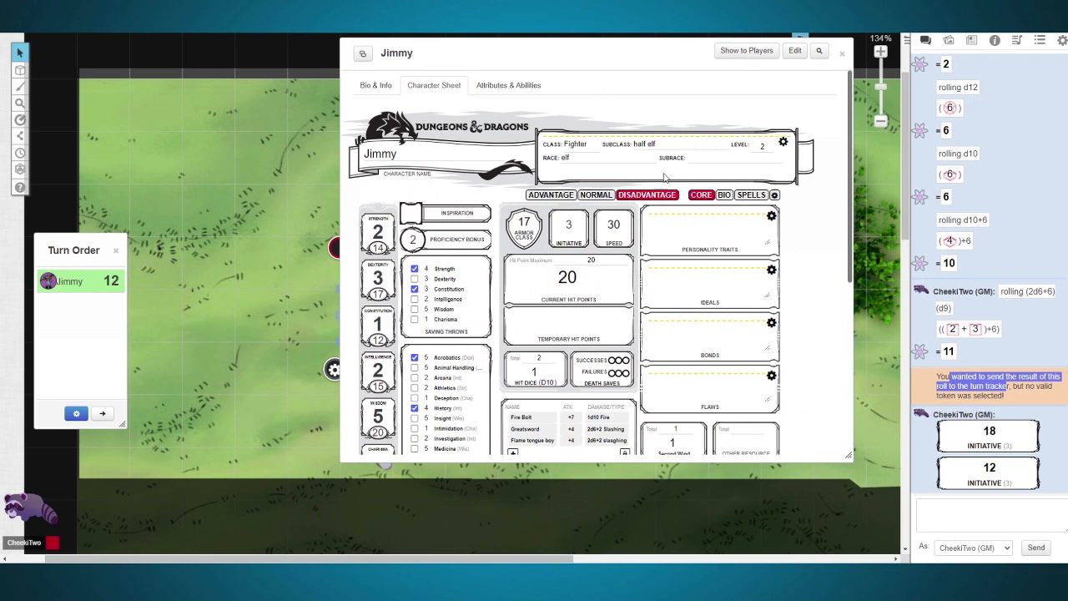
mouse_move(991, 438)
Step: Set the player character's initiative in the turn order to 2000 and close the character sheet
double_click(111, 280)
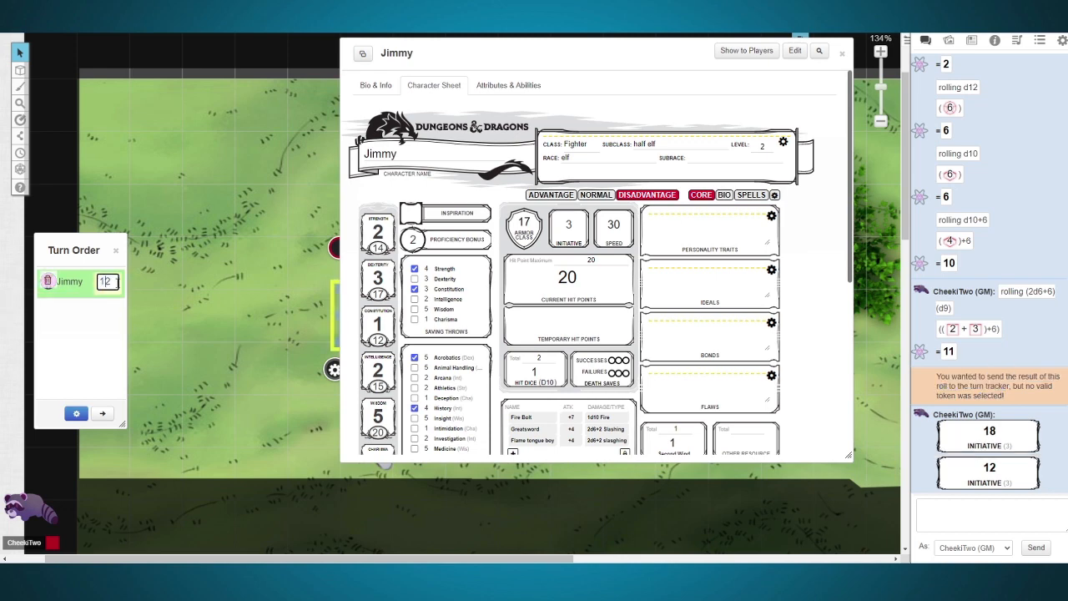
text(2000)
key(Return)
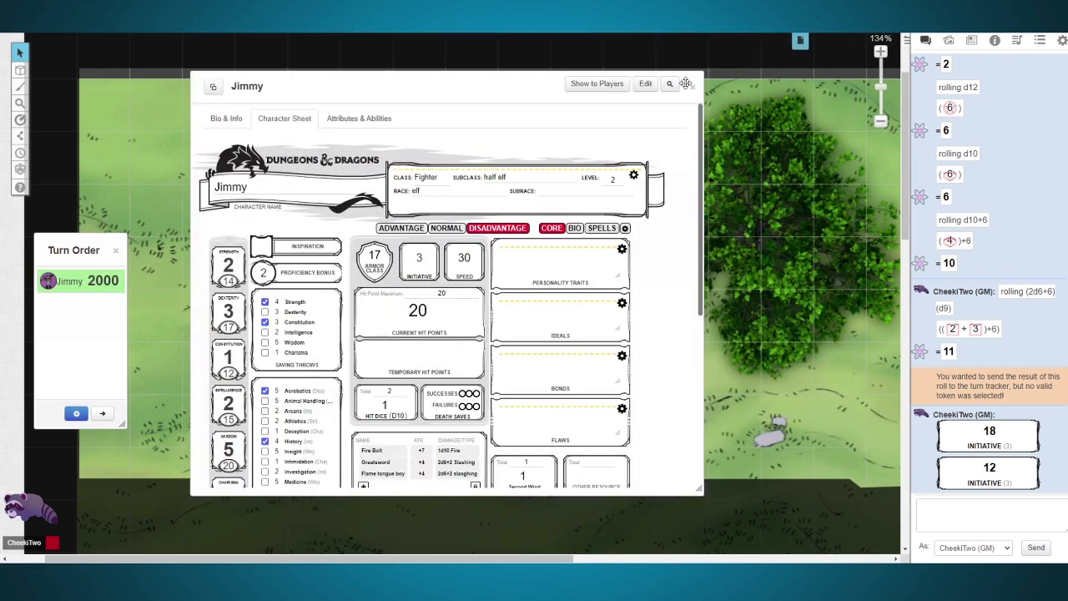
click(693, 88)
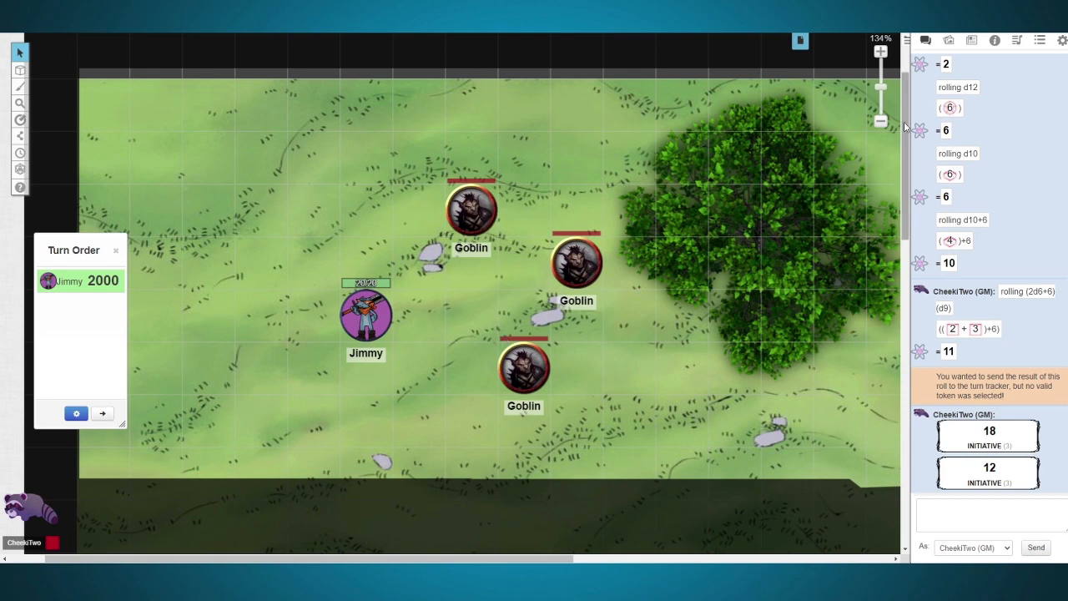
Step: Collapse the Characters, Hostile NPCs and Handouts folders in the journal and return to the chat
click(972, 40)
click(948, 180)
click(926, 155)
click(924, 110)
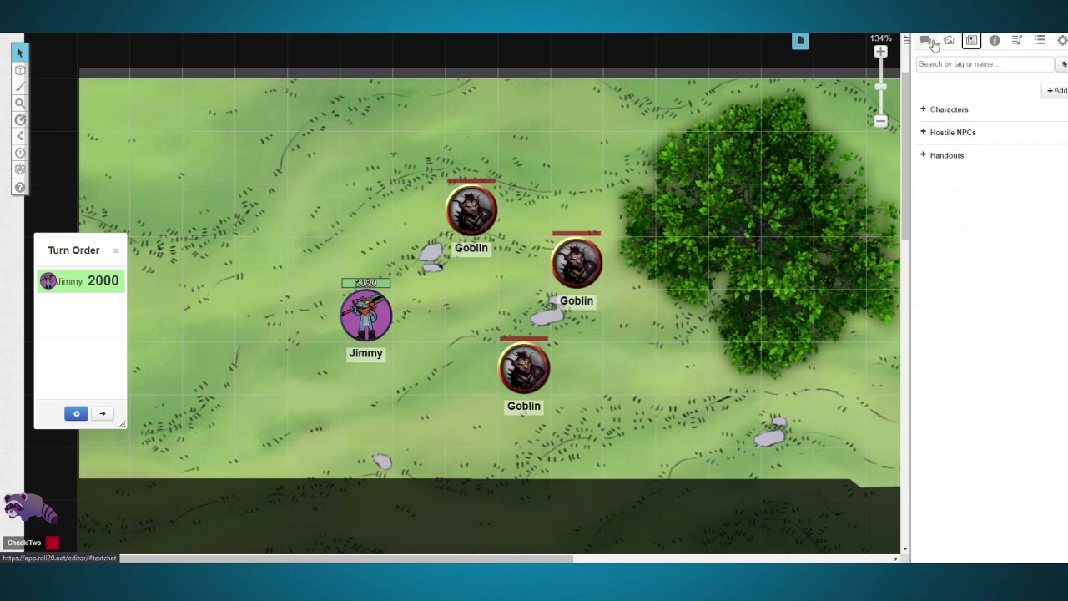
click(927, 41)
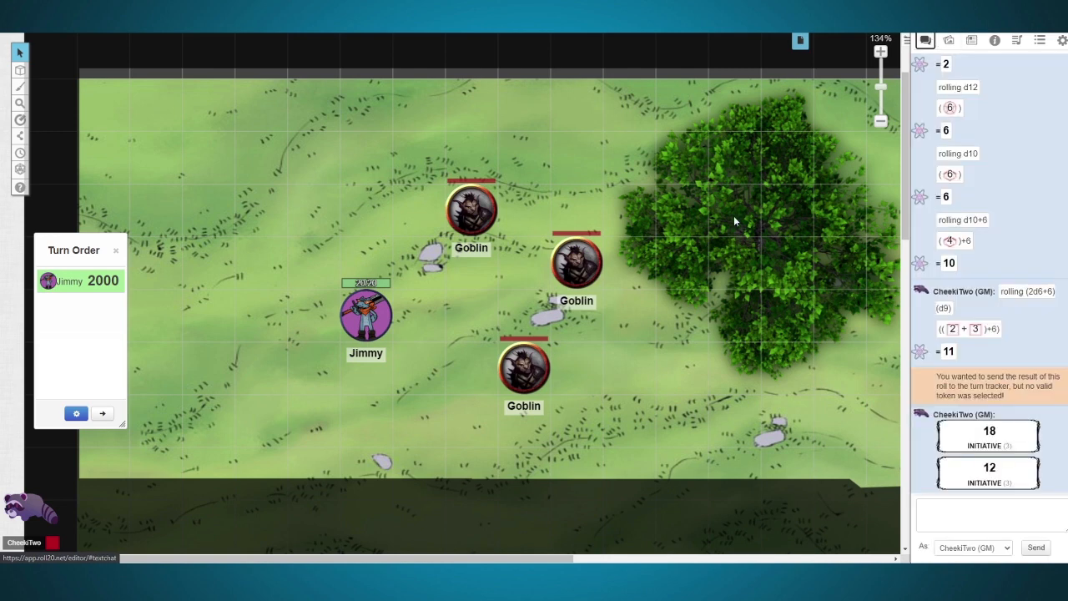
Step: Open the character sheet of the Goblin nearest the tree from its token, minimise and restore its window, and close it
double_click(593, 264)
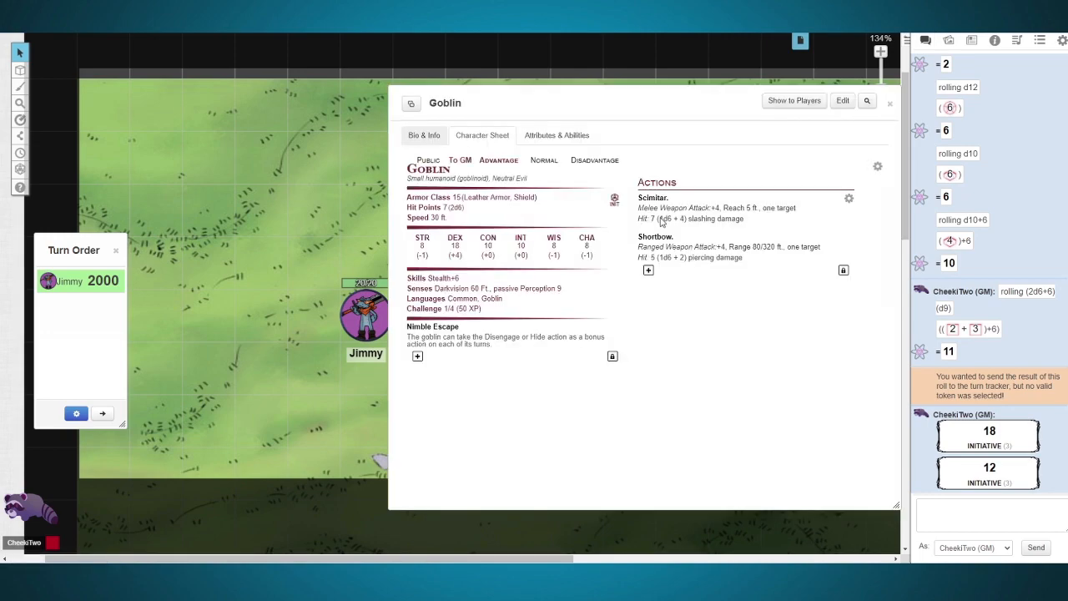
double_click(447, 101)
drag(447, 101, 87, 51)
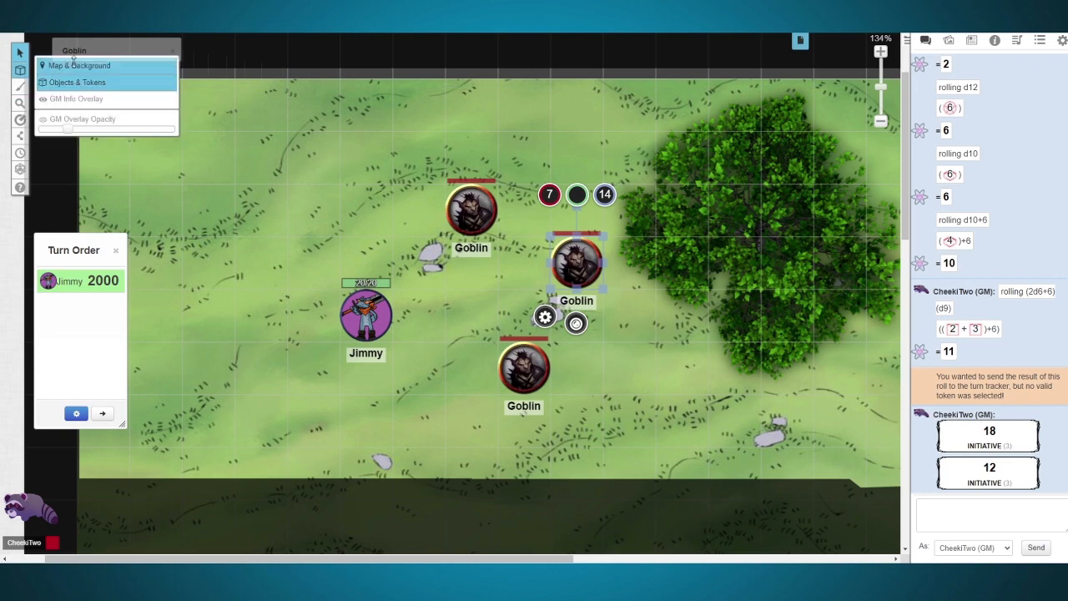
double_click(80, 52)
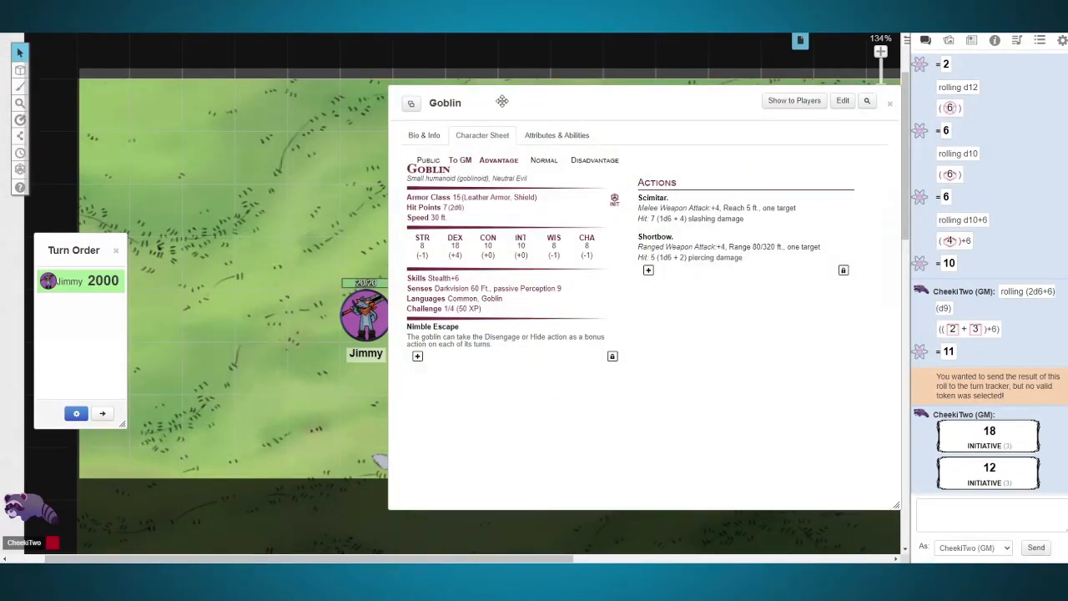
click(889, 103)
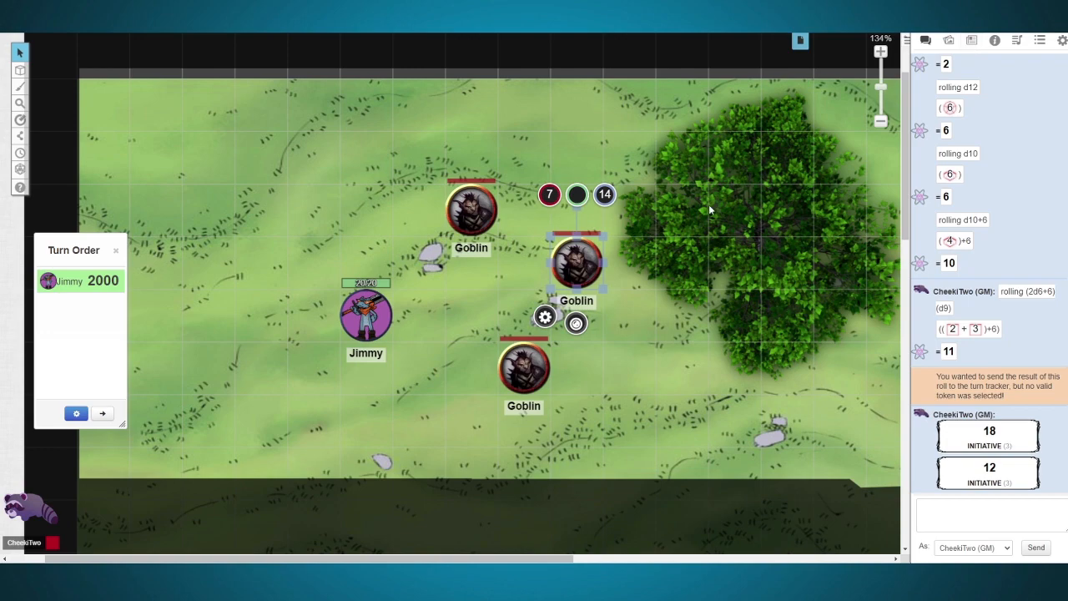
Step: Reopen the same Goblin's sheet and the player character's sheet from their tokens, closing each one
shift+double_click(582, 255)
key(Escape)
shift+double_click(365, 310)
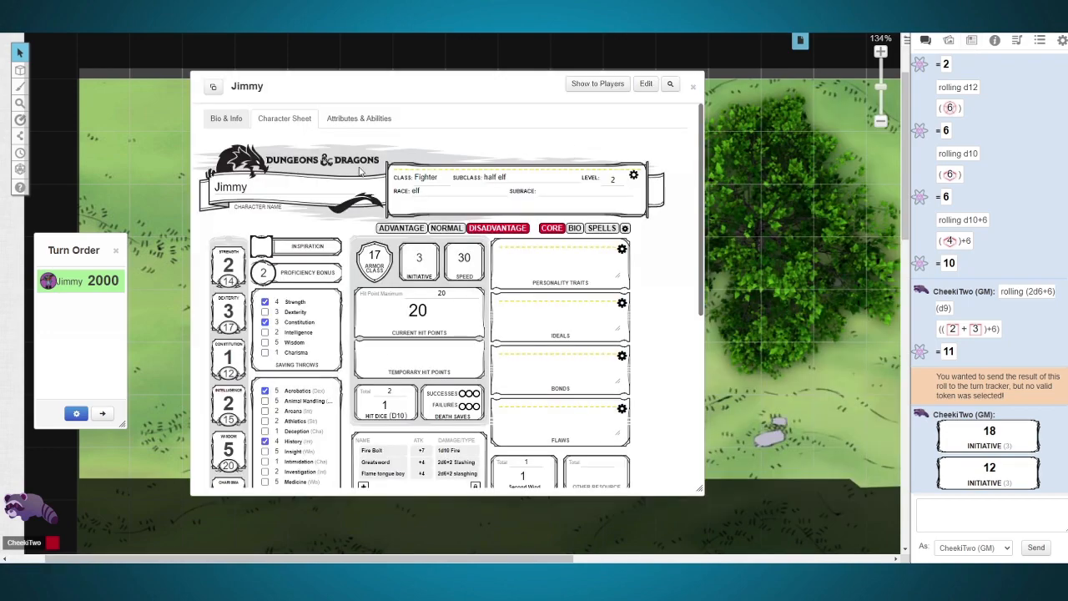
click(692, 86)
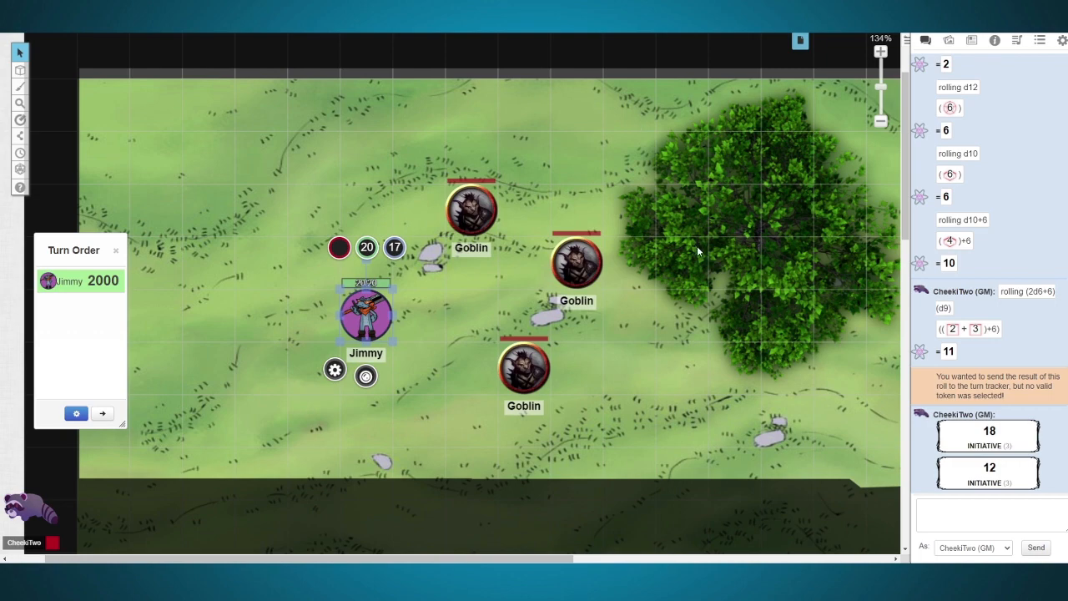
scroll(694, 247, right, 6)
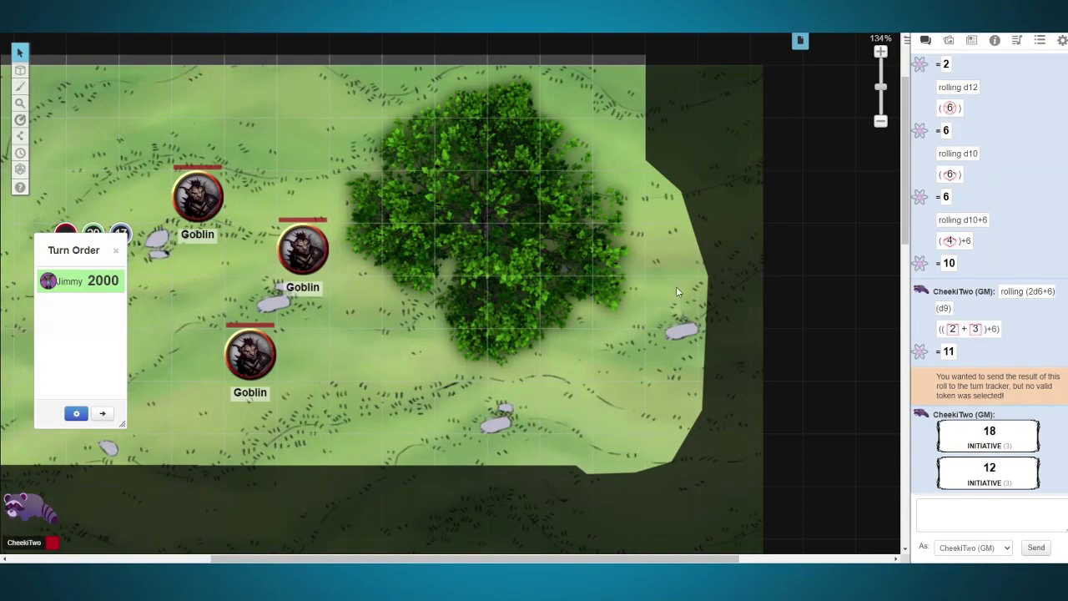
scroll(674, 286, down, 10)
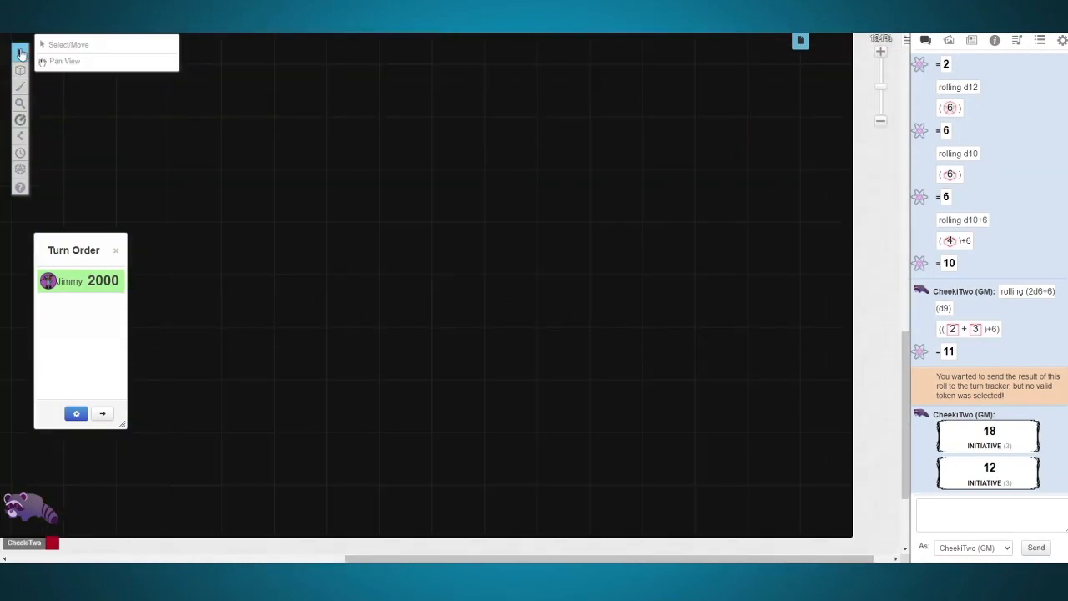
click(609, 383)
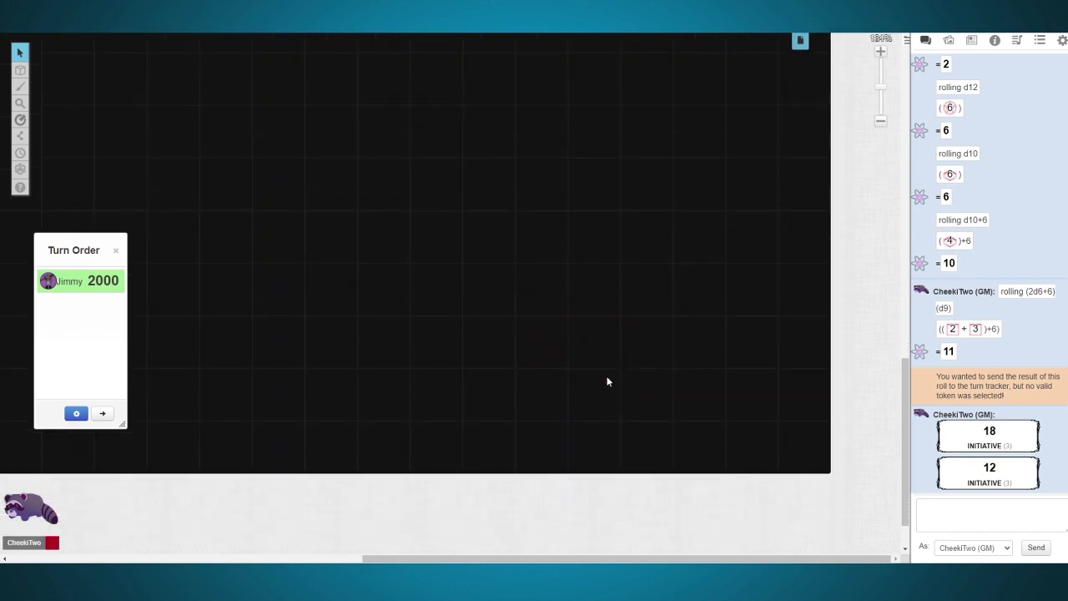
drag(404, 178, 462, 281)
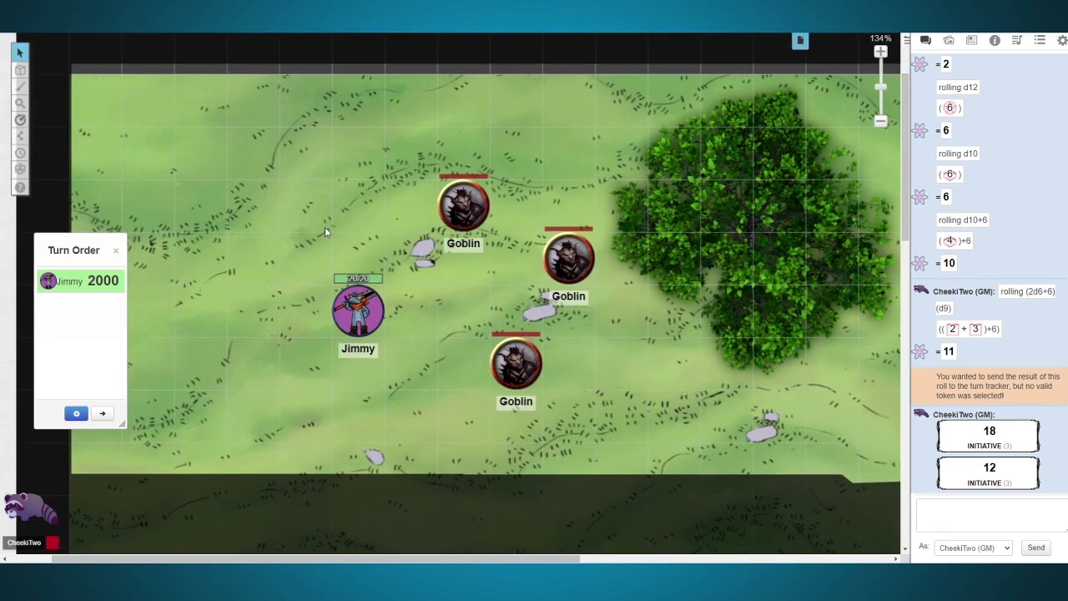
click(324, 226)
click(695, 195)
Step: Open the sheet of the Goblin nearest the tree, move it clear of the tokens, and roll that Goblin's initiative
double_click(568, 257)
drag(506, 105, 765, 76)
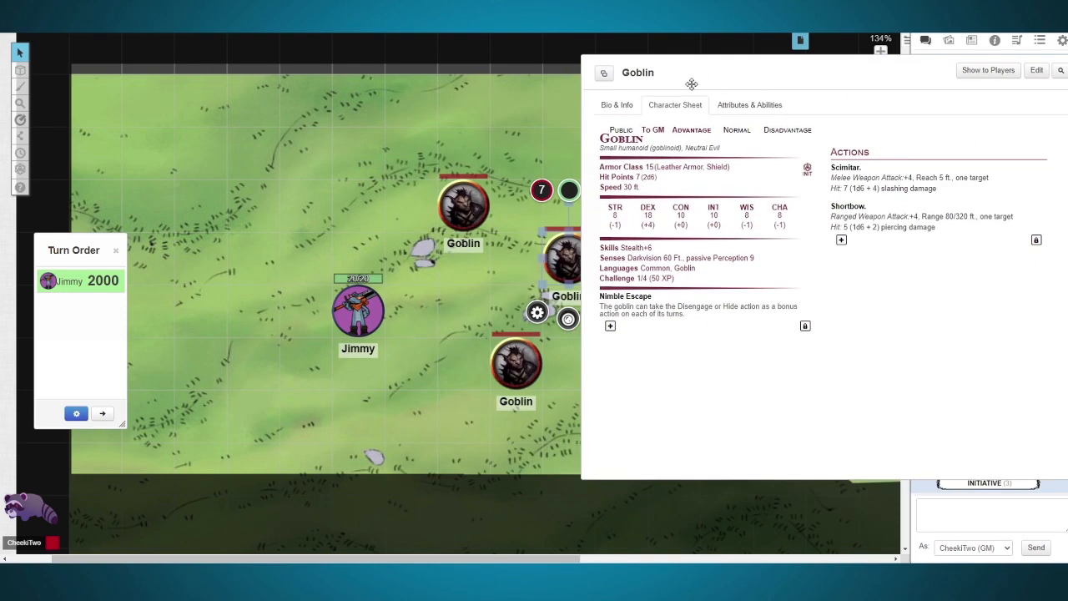
click(624, 140)
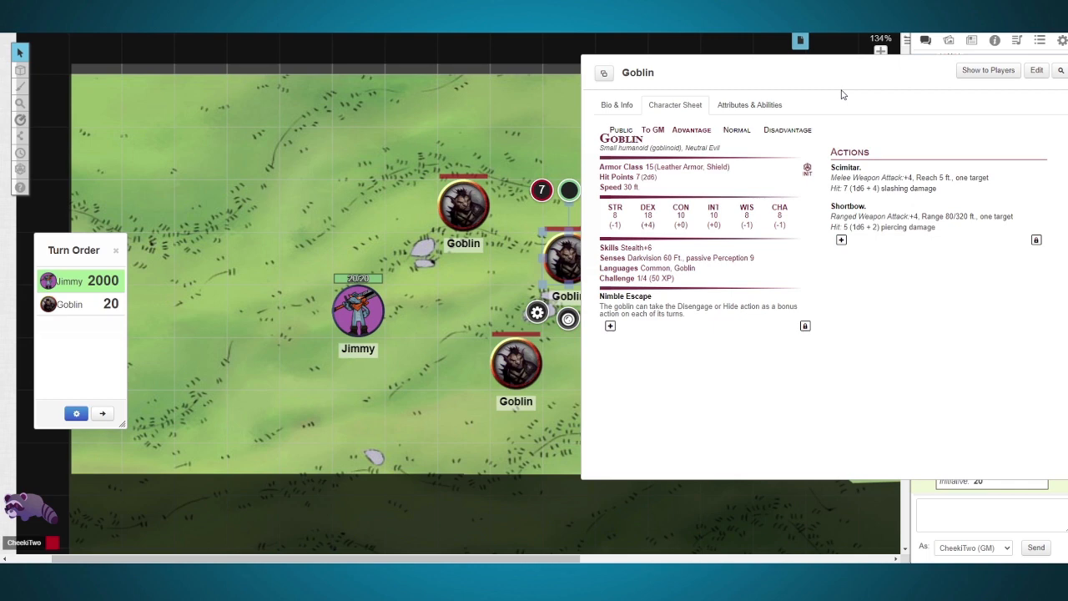
drag(835, 77, 891, 65)
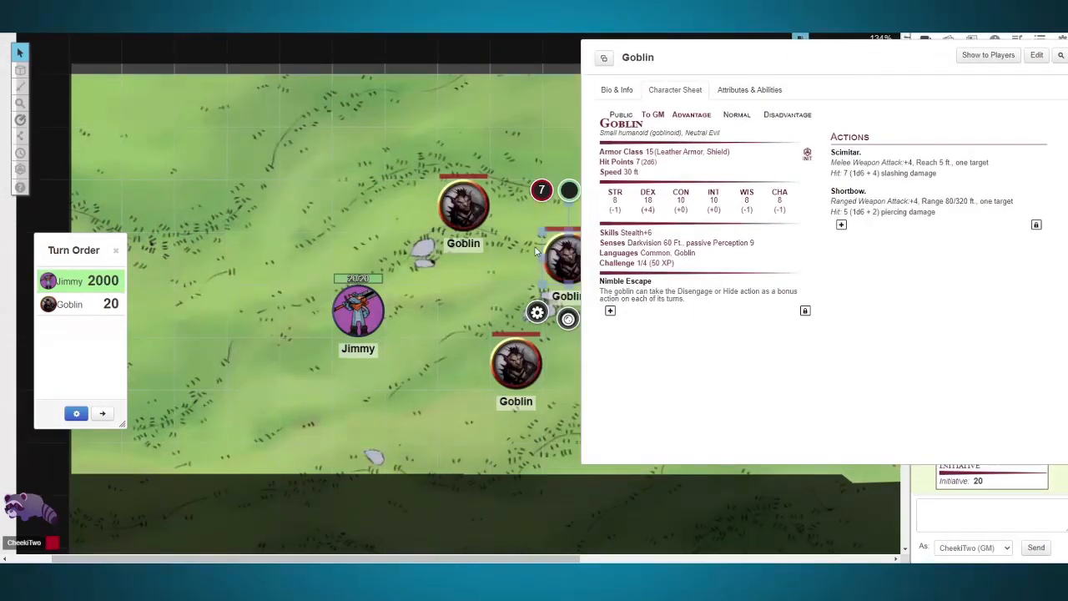
Step: Roll initiative for the other two Goblin tokens and sort the turn order numerically descending
click(498, 259)
click(475, 198)
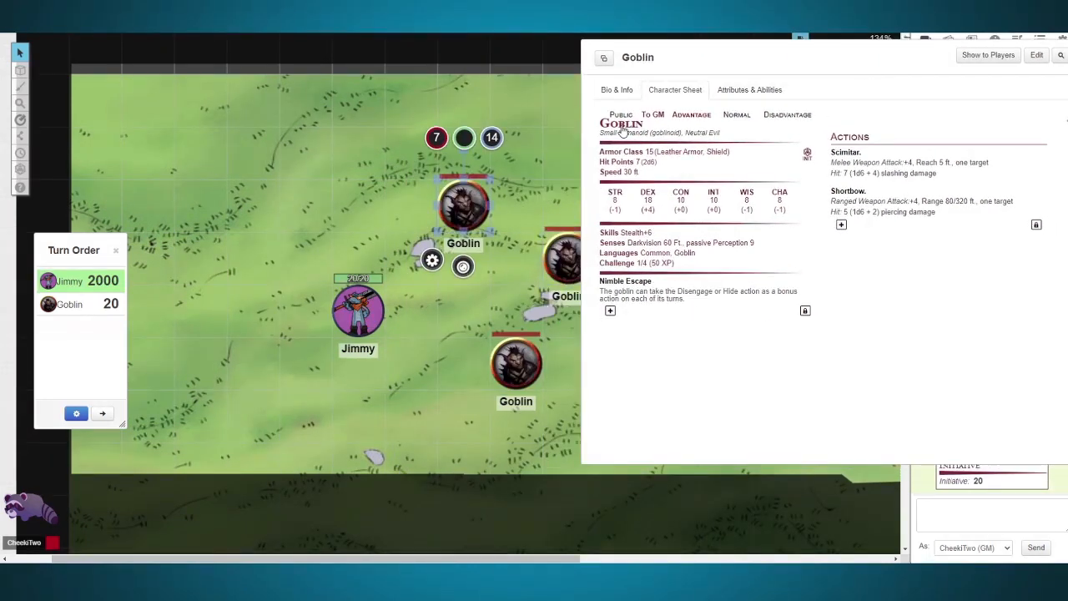
click(518, 379)
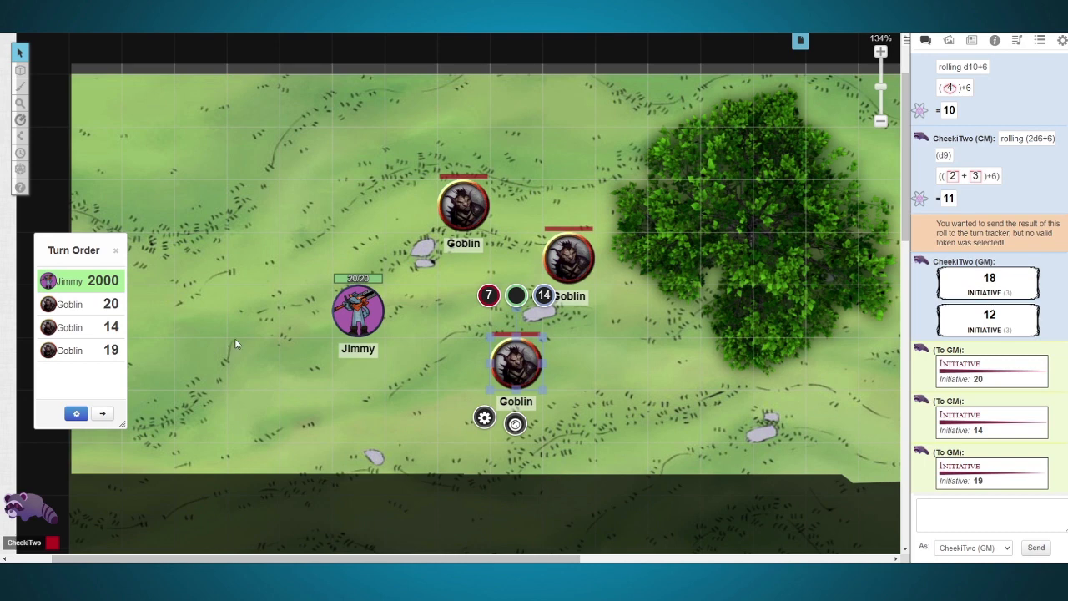
click(75, 415)
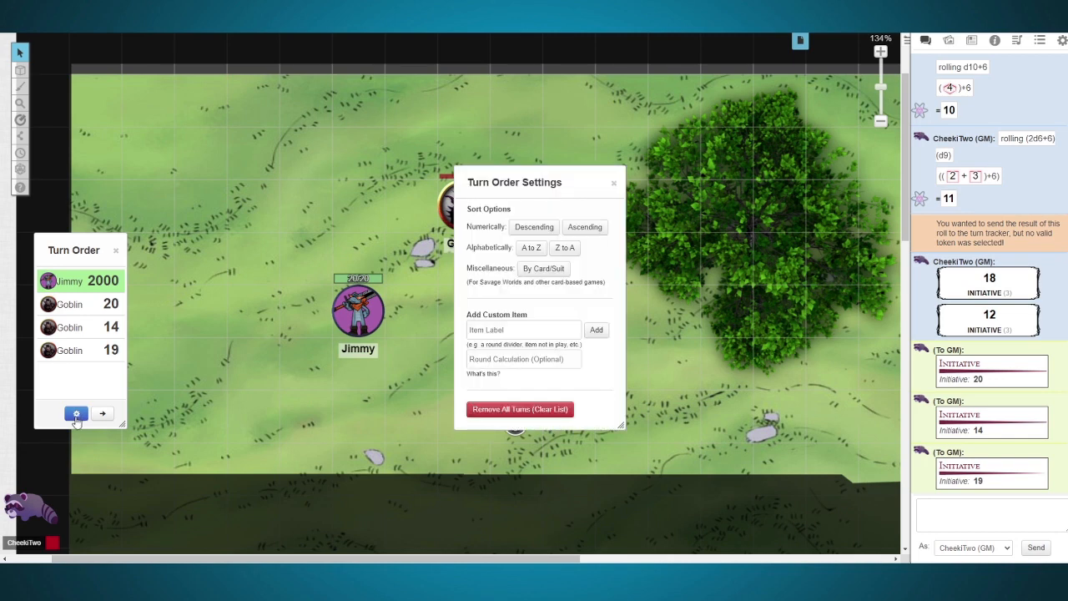
click(524, 228)
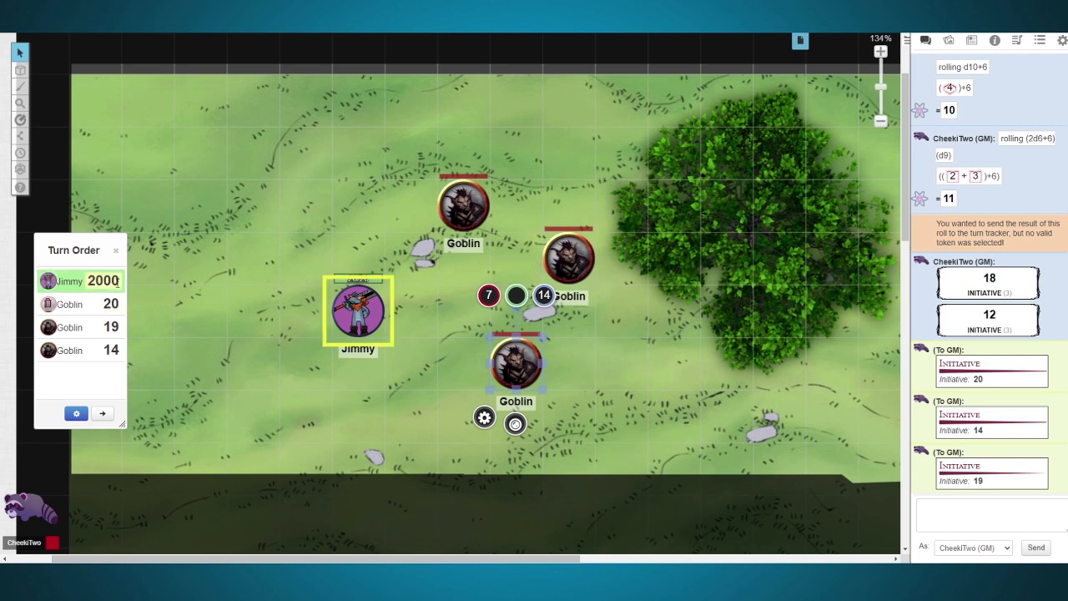
Step: Set the player character's initiative to 18 and re-sort the turn order numerically descending
double_click(109, 282)
text(18)
key(Return)
click(76, 413)
click(516, 228)
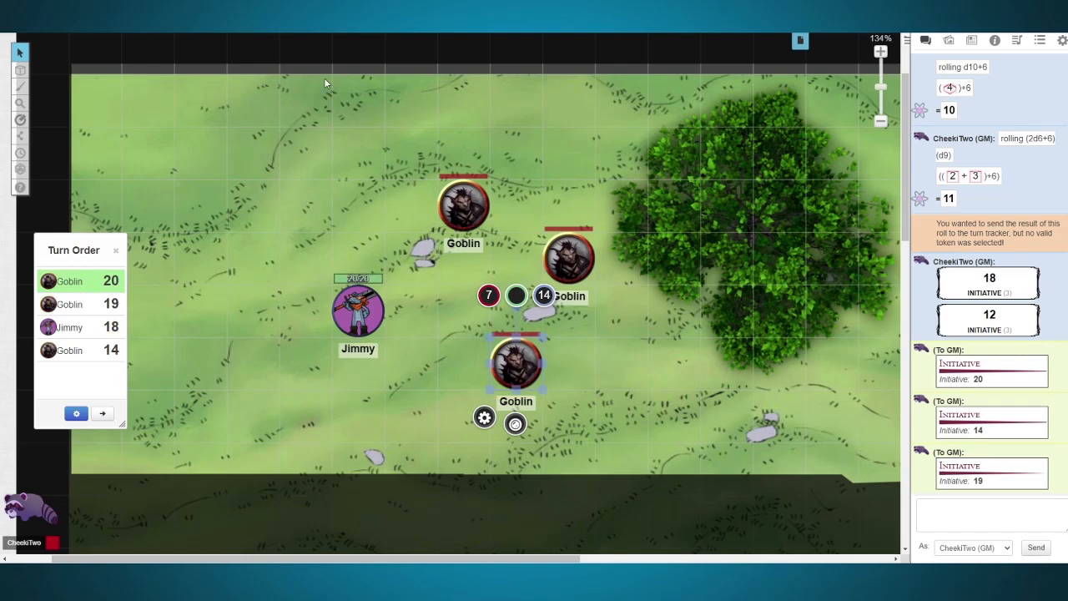
Step: Move the Goblin nearest the tree to the square directly above the player character's token
drag(571, 261, 417, 322)
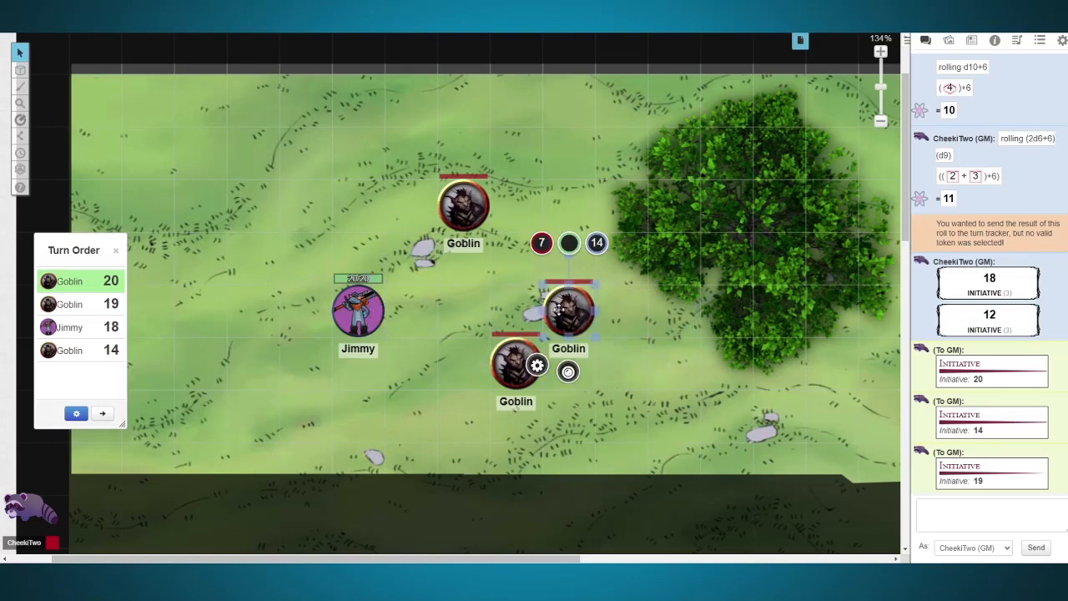
drag(559, 310, 478, 149)
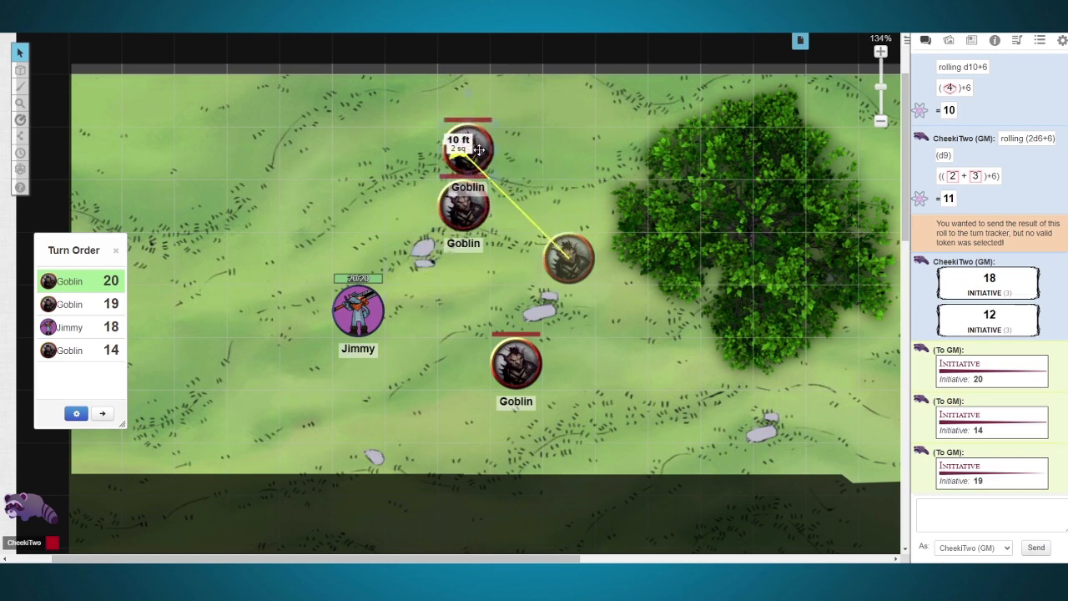
drag(478, 150, 378, 264)
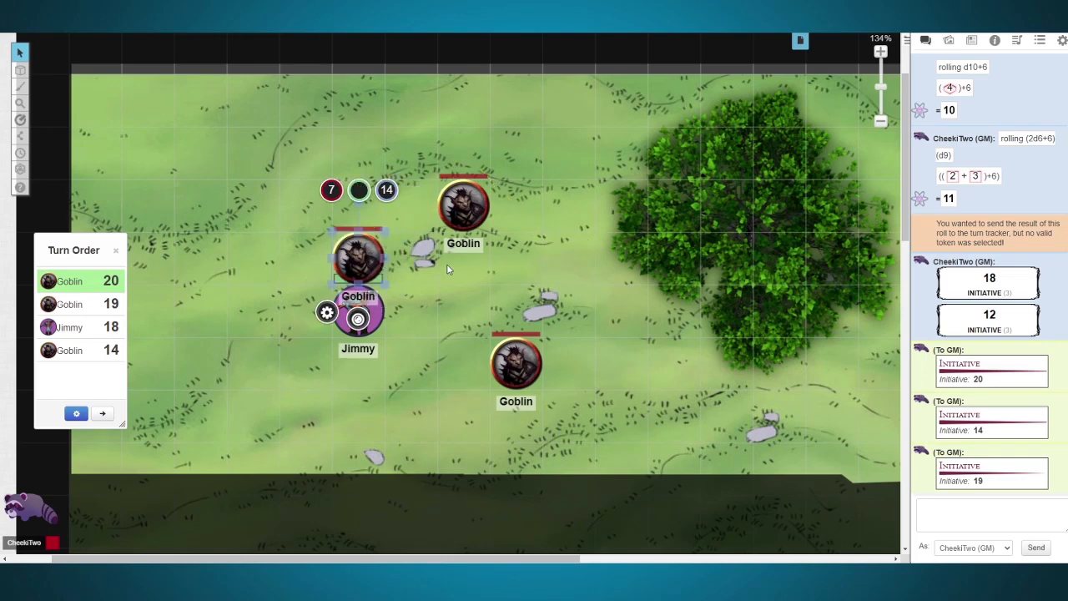
click(498, 273)
Step: Open the adjacent Goblin's character sheet and roll its Scimitar attack
click(360, 267)
double_click(361, 267)
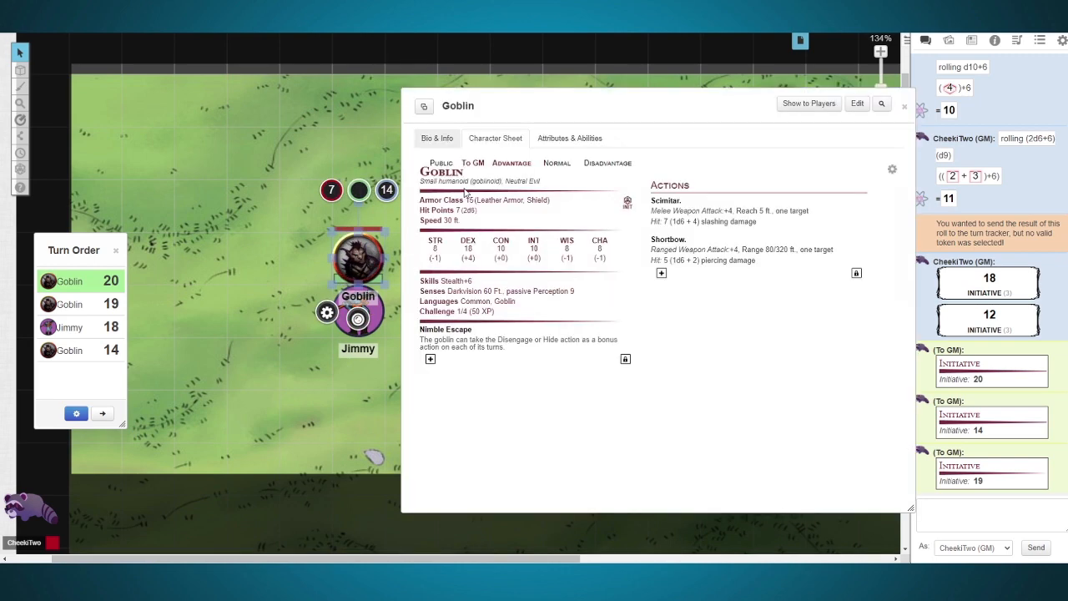
click(674, 201)
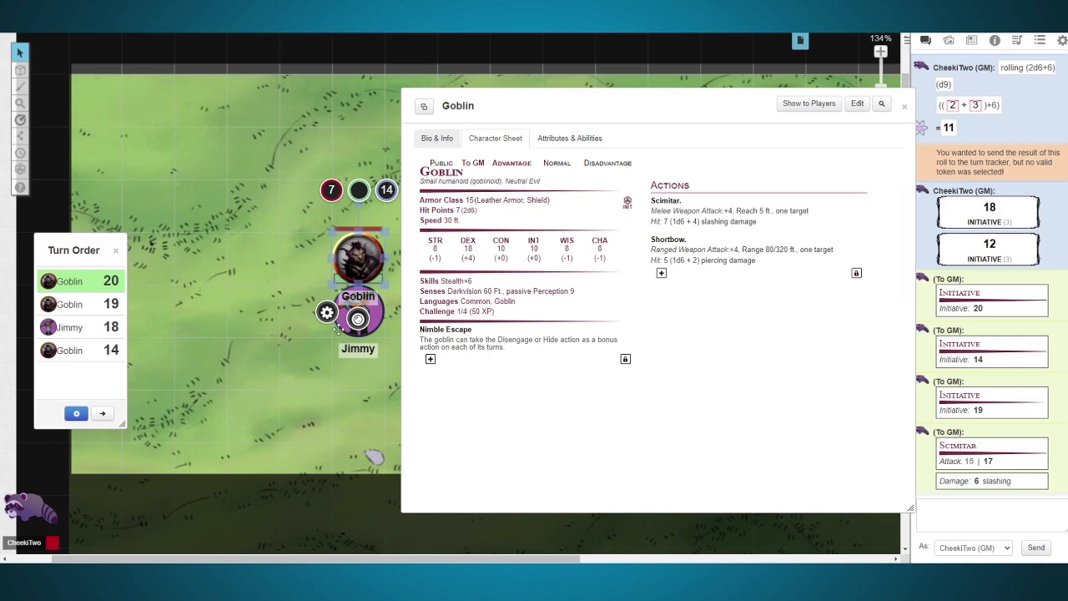
Step: Subtract 6 hit points on the player character's token and check the current hit points on the character sheet
click(344, 320)
click(359, 257)
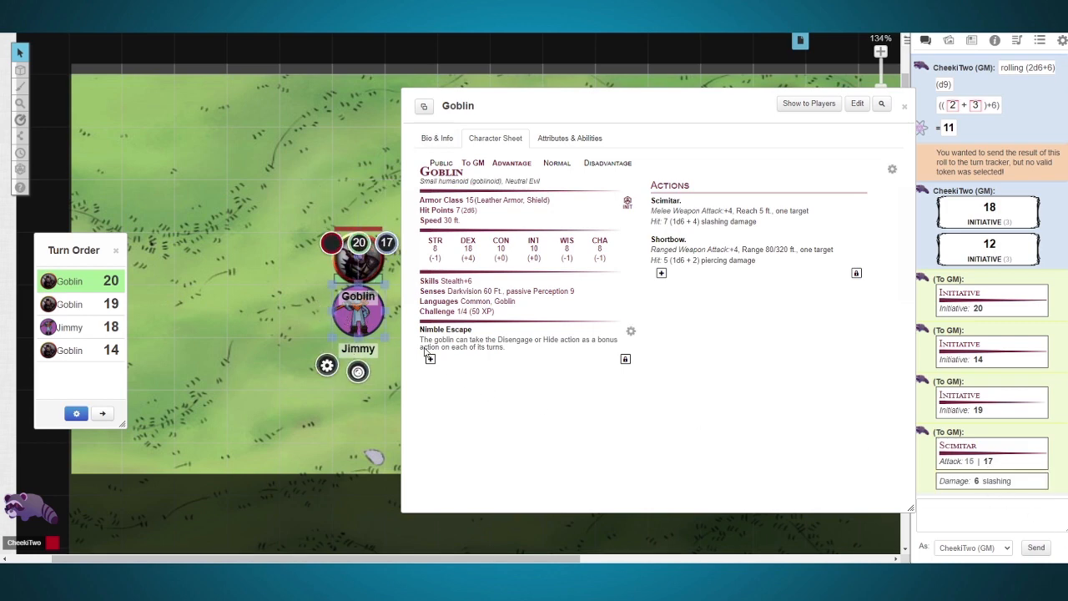
click(360, 243)
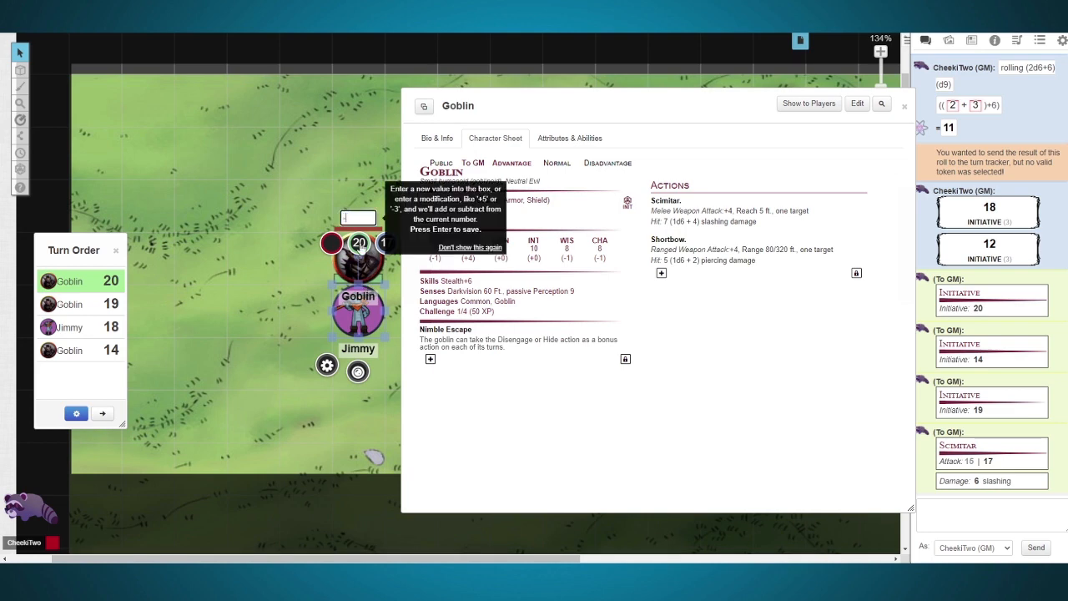
text(-6)
key(Return)
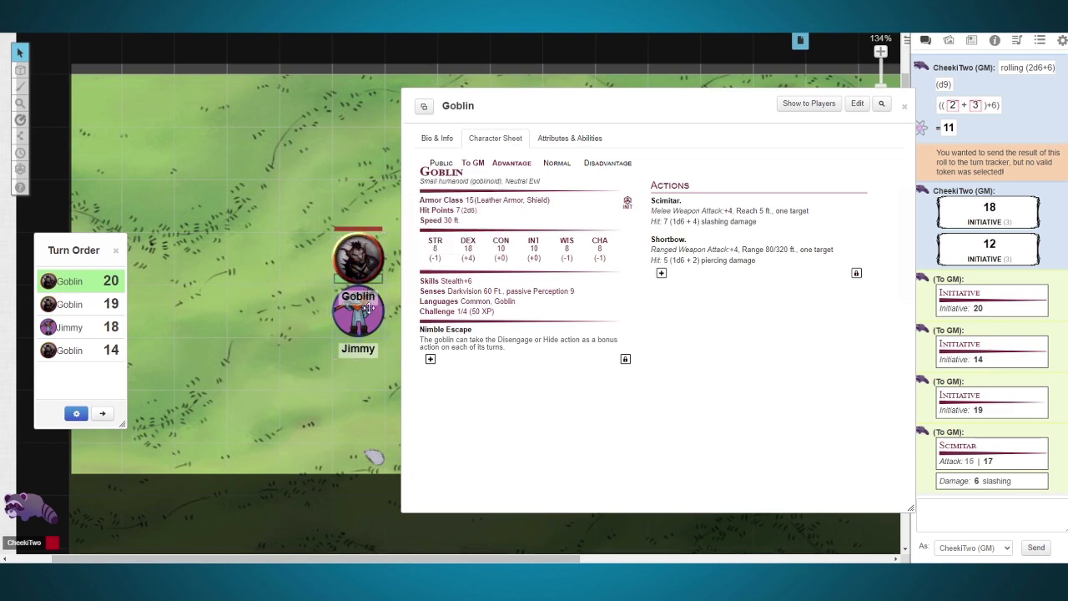
double_click(370, 313)
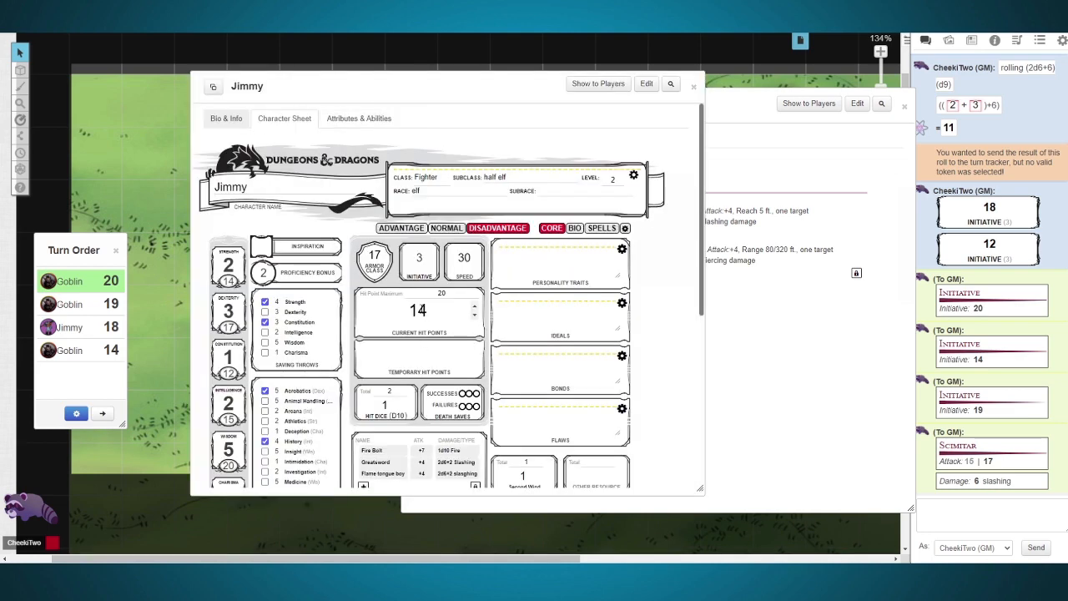
double_click(428, 310)
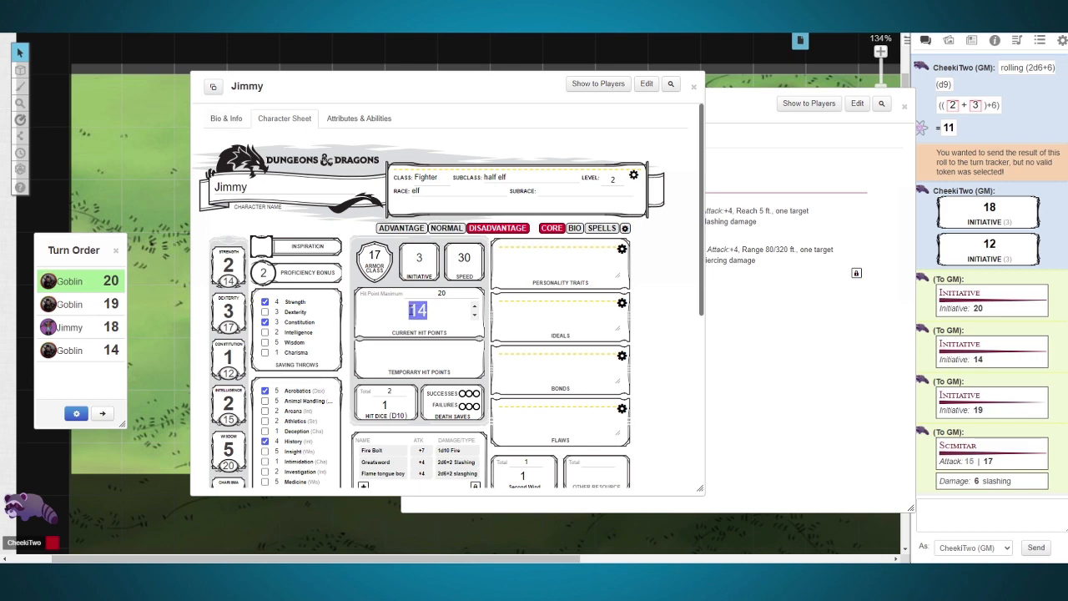
Step: Set the current hit points on the player character's sheet to 20 and move the sheet clear of the tokens
text(20)
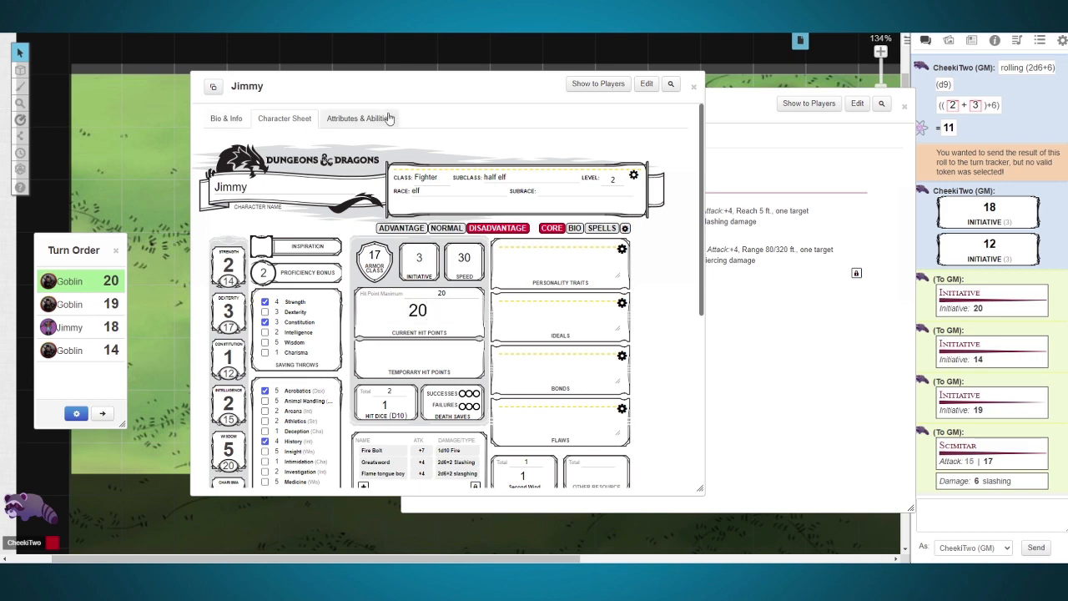
drag(359, 86, 643, 90)
Step: Bring the player character's token to the front and send the overlapping Goblin token above it to the back
click(358, 358)
drag(358, 353, 364, 333)
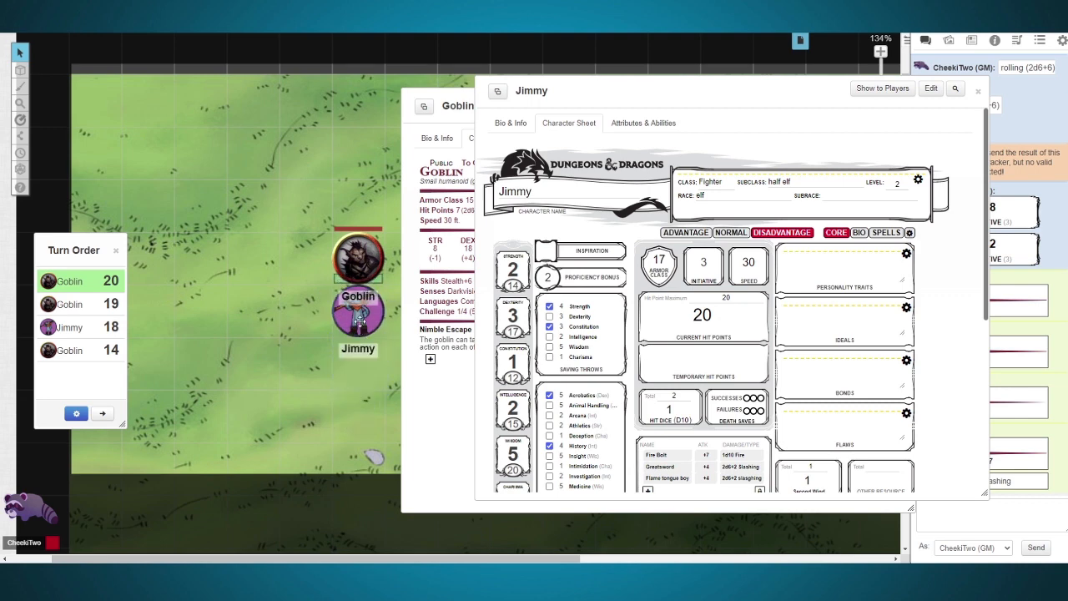
right_click(363, 332)
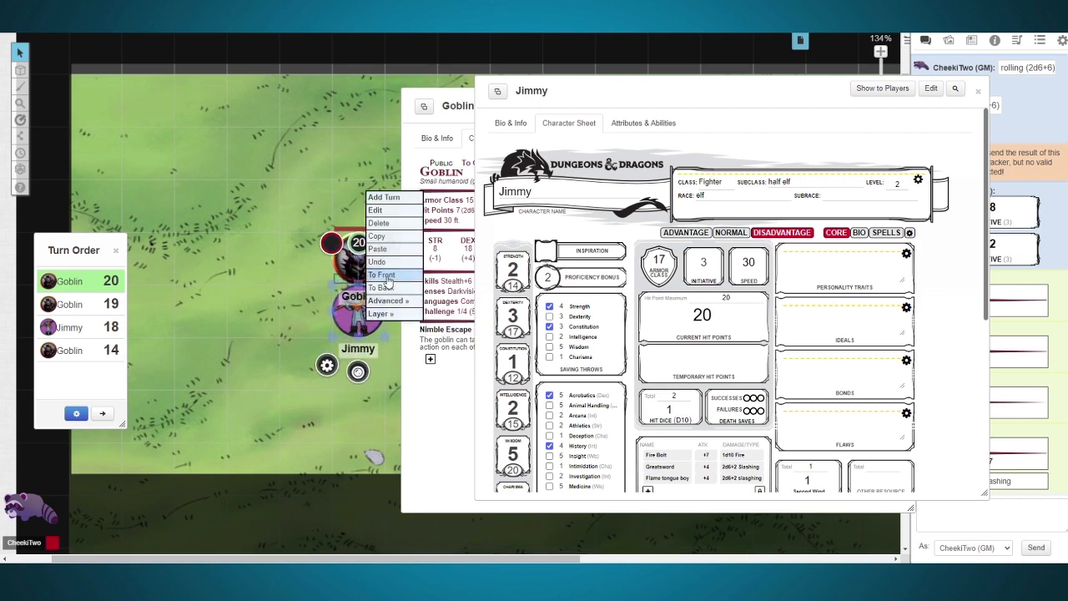
click(383, 276)
right_click(362, 276)
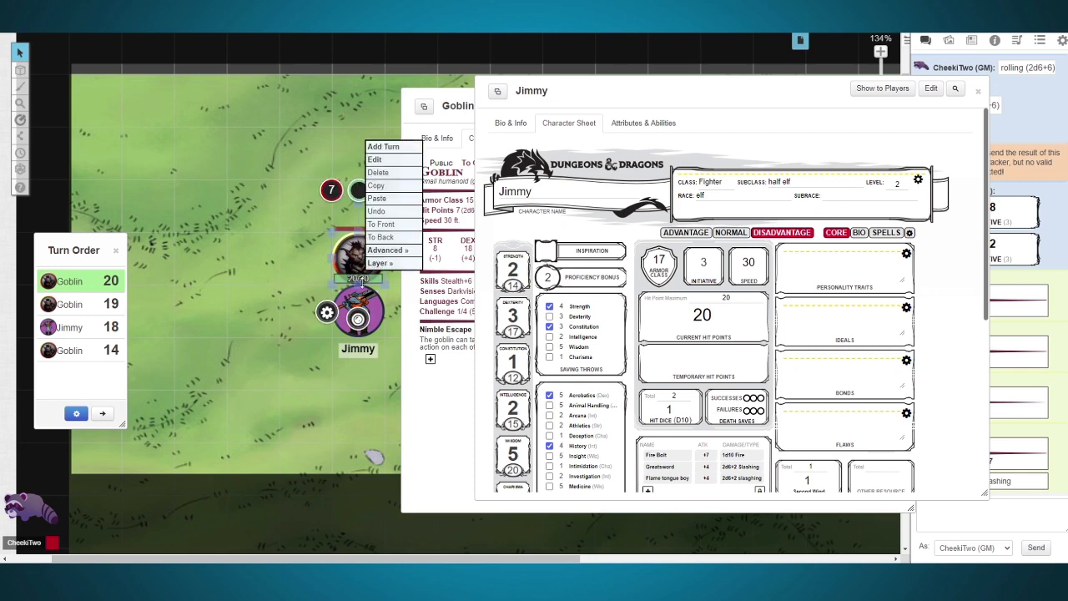
click(392, 226)
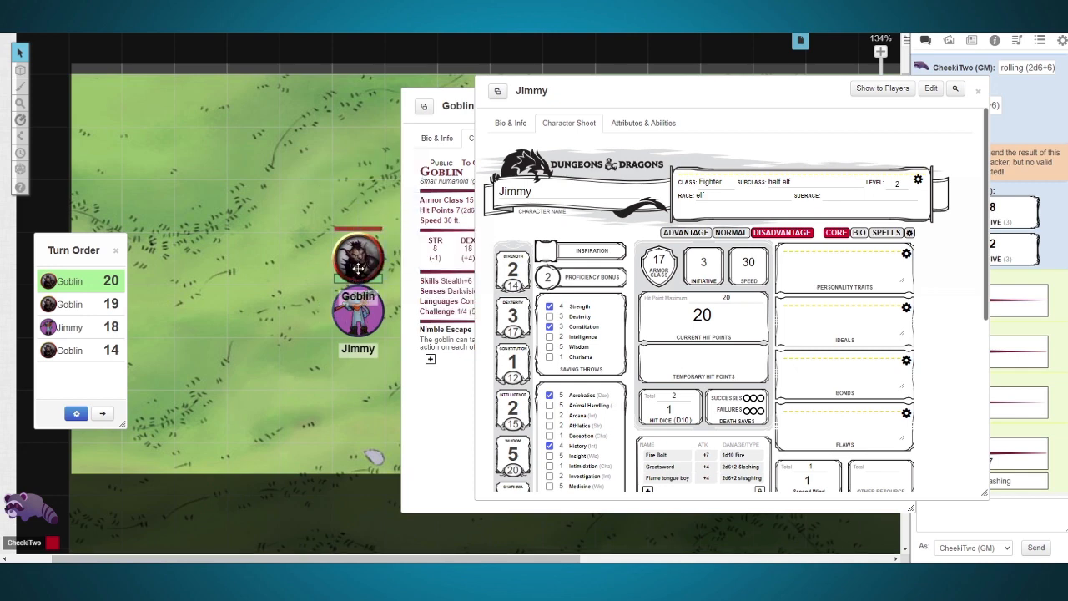
right_click(360, 266)
click(392, 248)
click(285, 413)
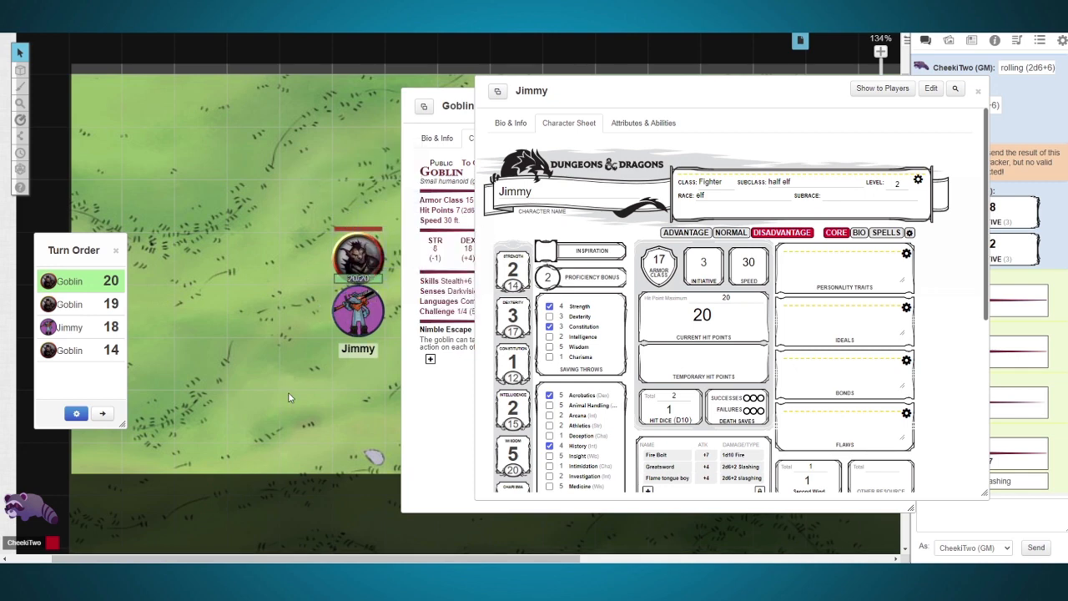
Step: Close the player character's and Goblin's character sheets and advance the turn order to the next combatant
drag(635, 105, 741, 79)
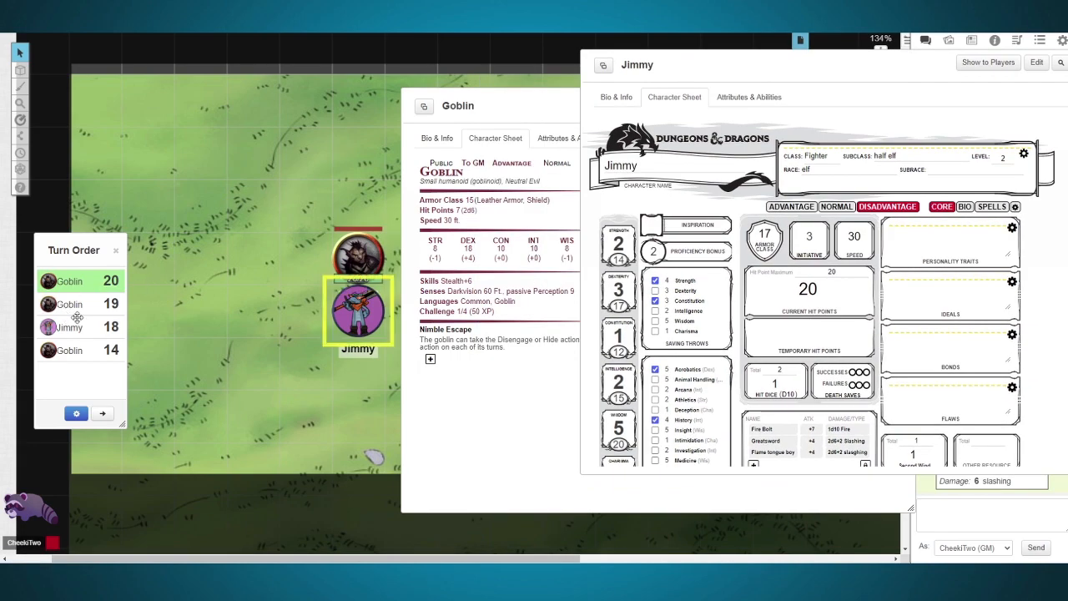
drag(793, 78, 589, 95)
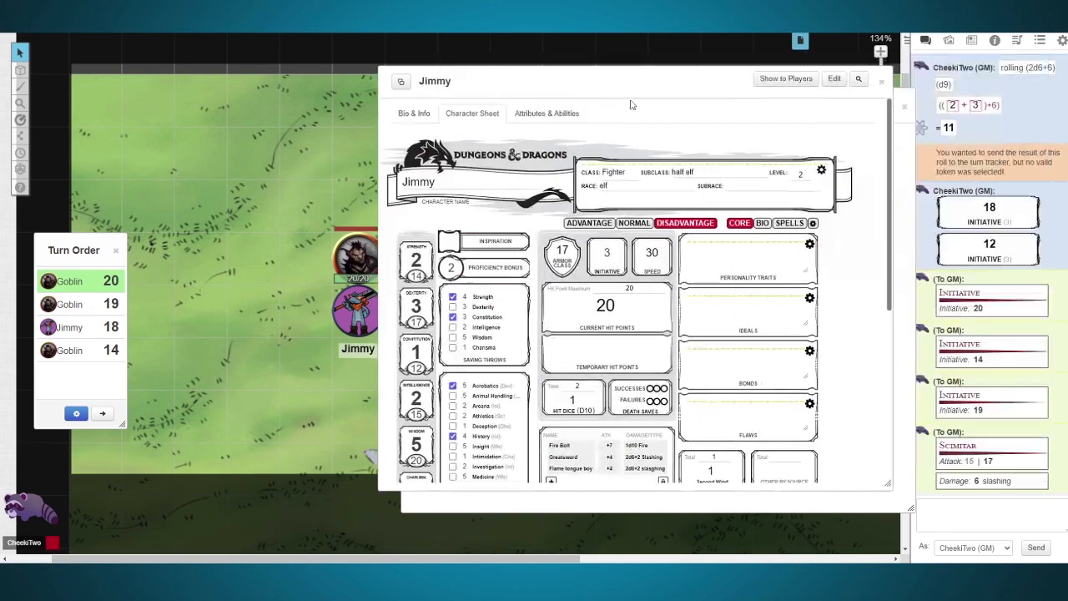
click(885, 85)
click(903, 108)
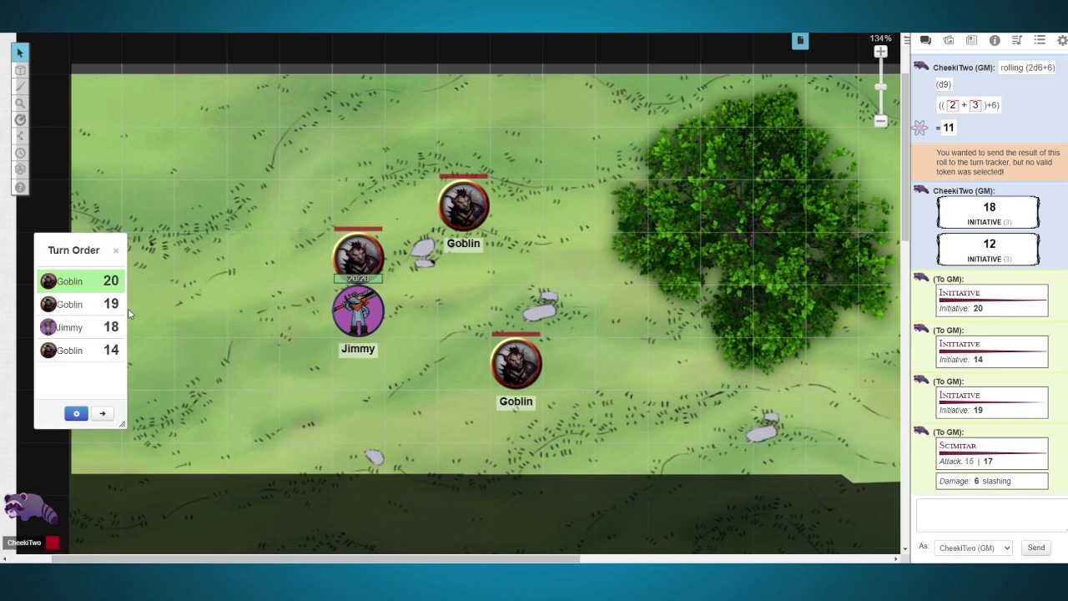
click(102, 413)
Step: Move the lower Goblin to the square directly below the player character and roll its Scimitar attack from its sheet
drag(532, 357, 374, 359)
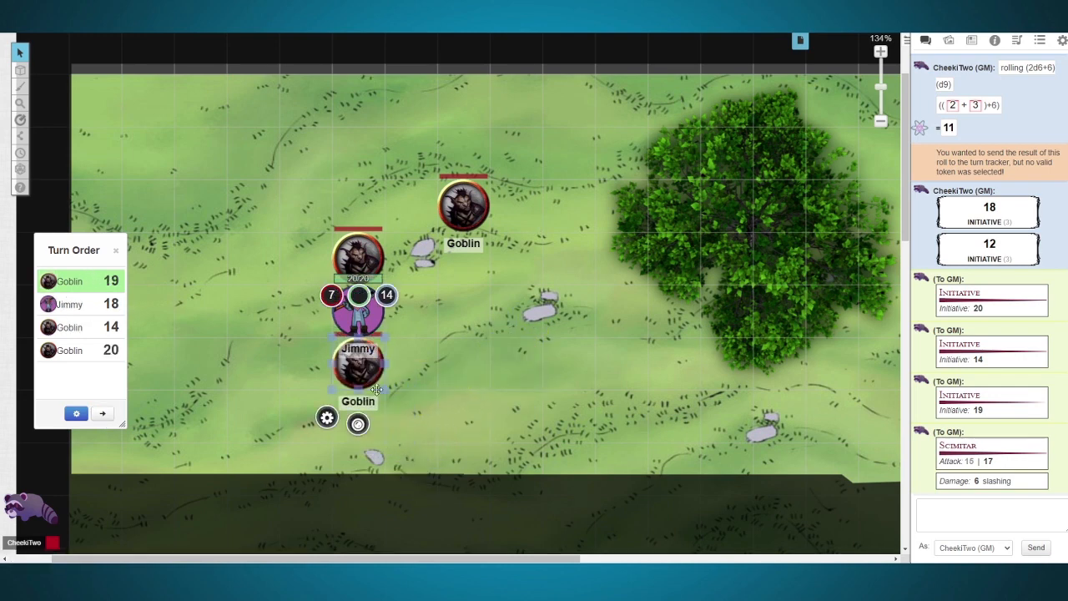
double_click(373, 359)
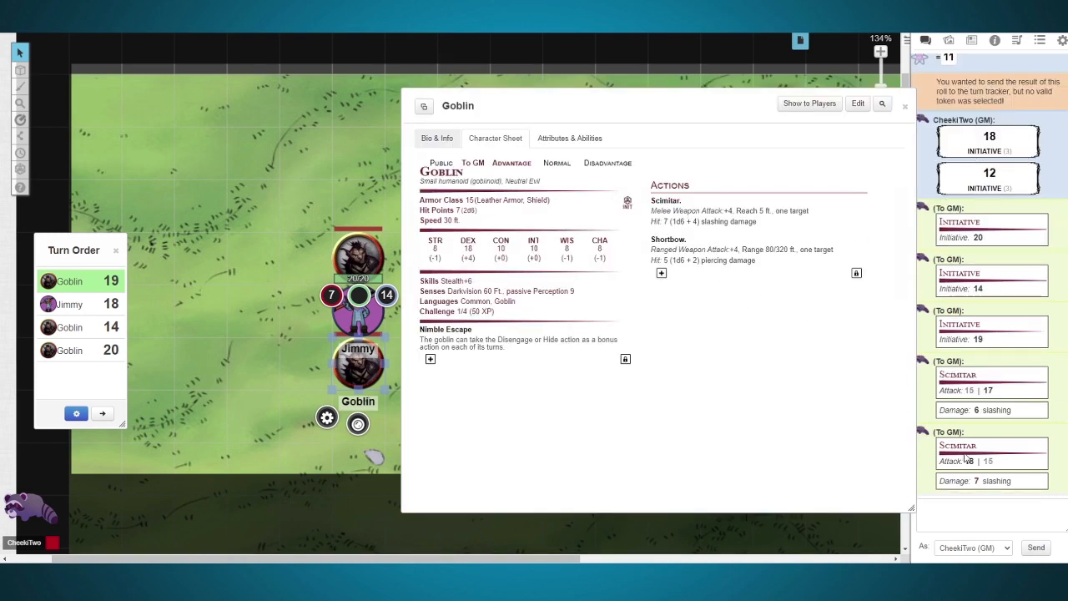
Step: Subtract 7 and another 6 hit points on the player character's token
click(360, 326)
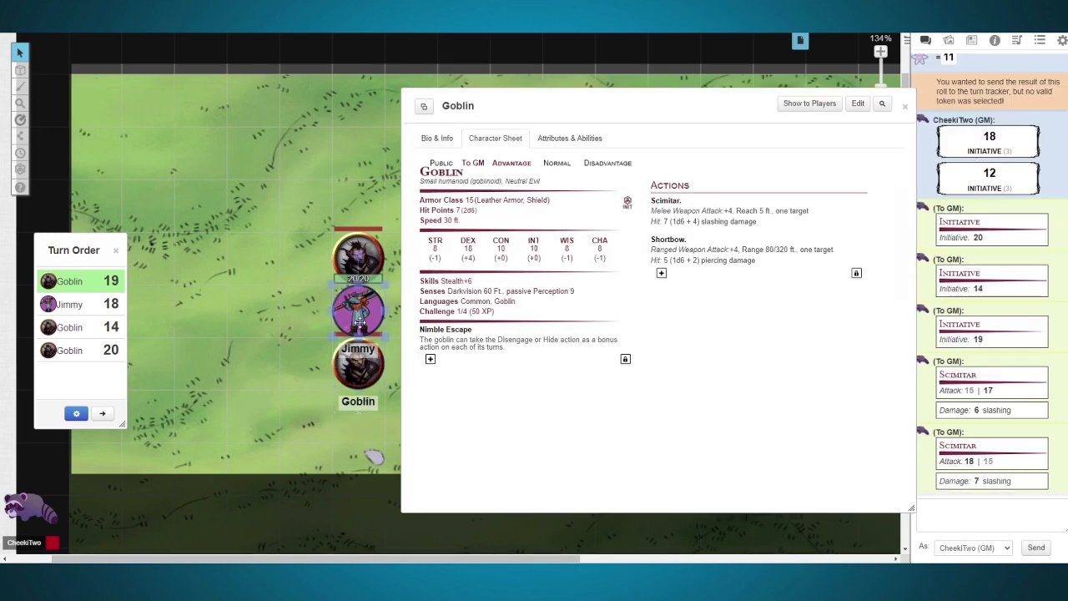
click(358, 252)
click(358, 243)
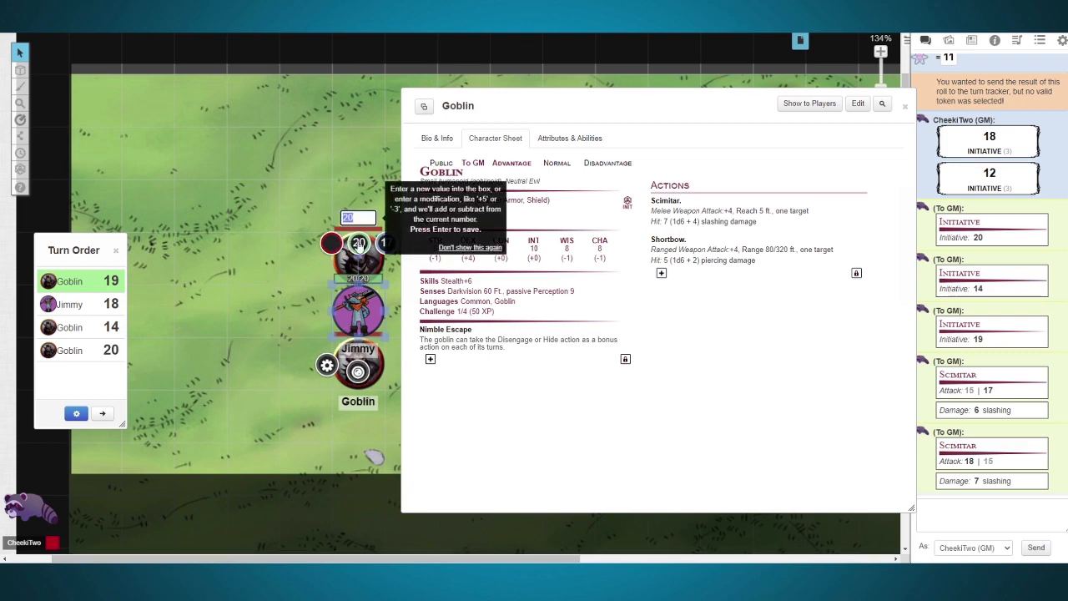
text(-7)
key(Return)
click(358, 243)
text(-6)
key(Return)
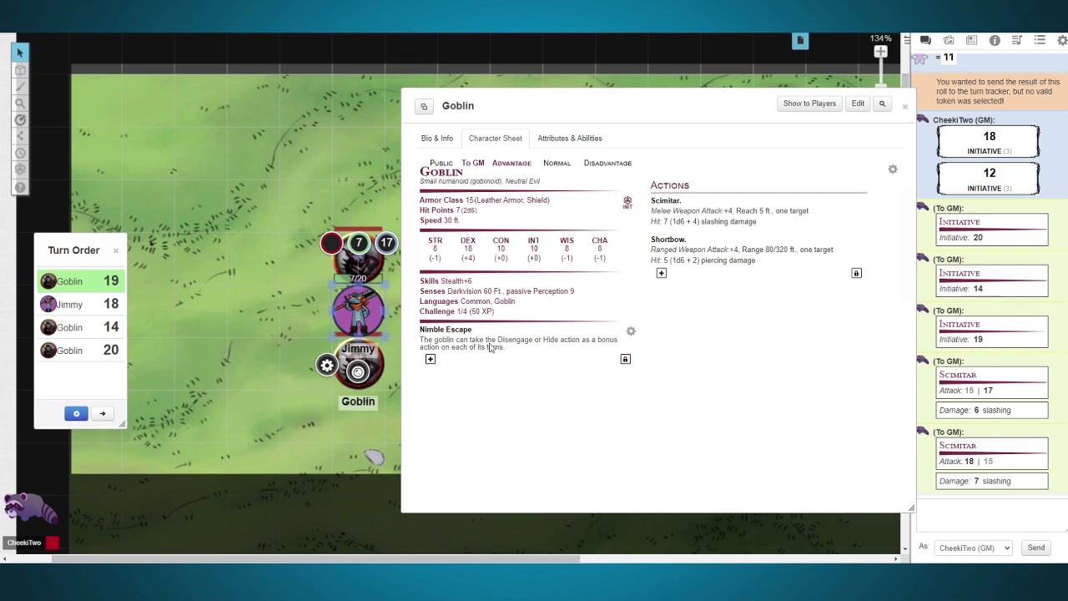
Step: Move the Goblin below the player character into the dark area at the map's lower edge and close its sheet
drag(367, 365, 362, 525)
click(289, 406)
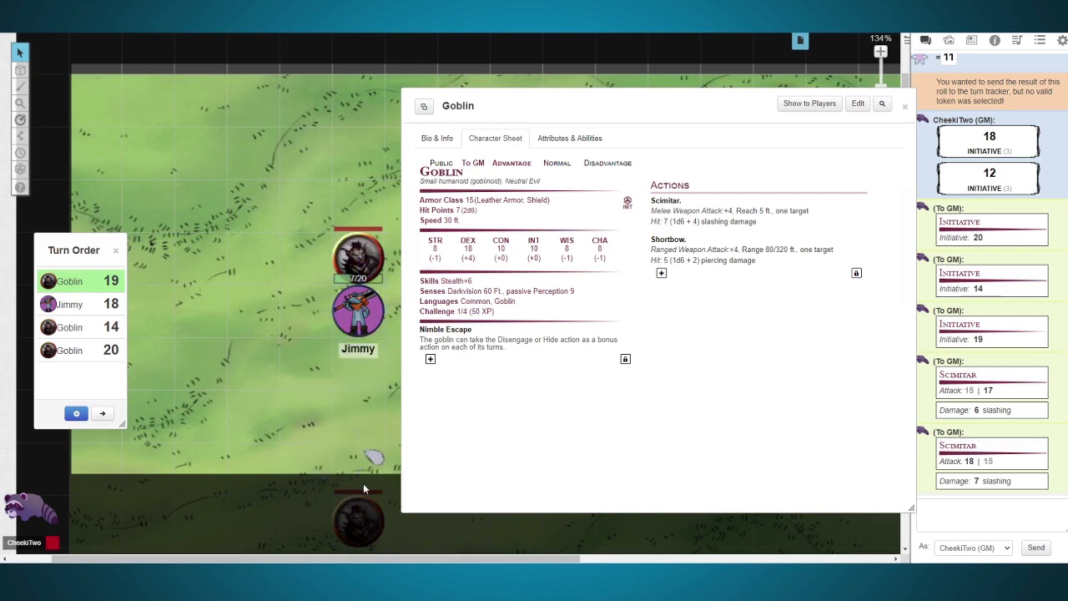
click(906, 109)
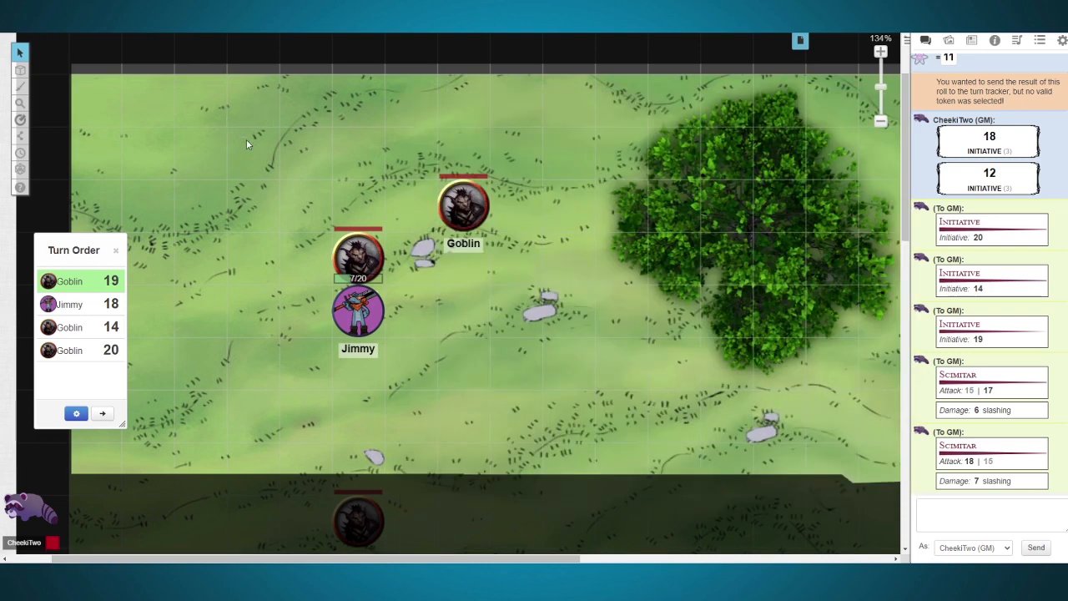
Step: Inspect the token settings and GM Notes of the Goblin above the player character without saving changes
click(359, 251)
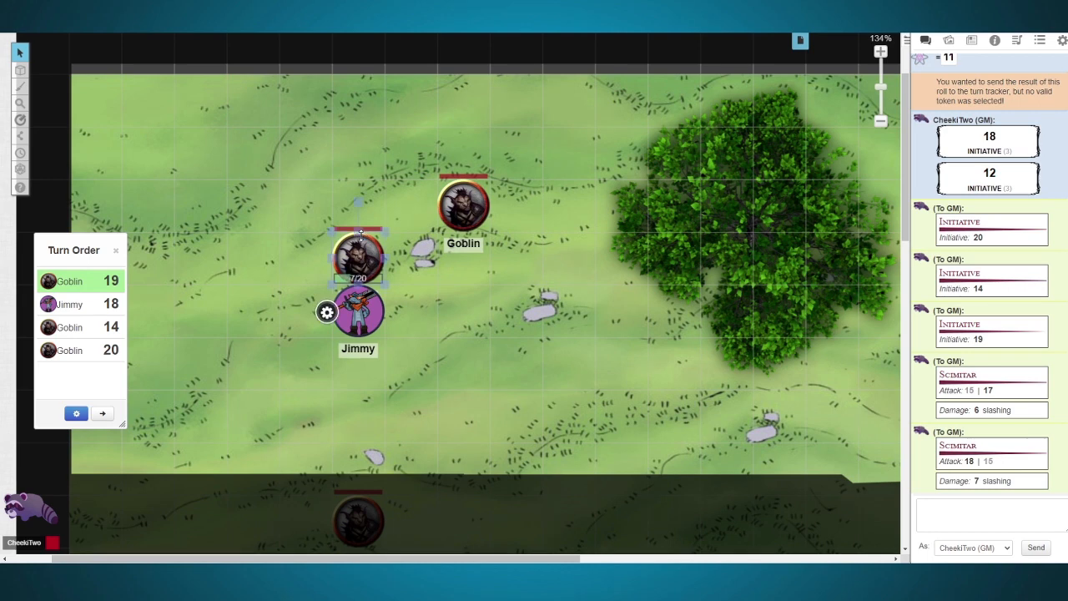
click(327, 313)
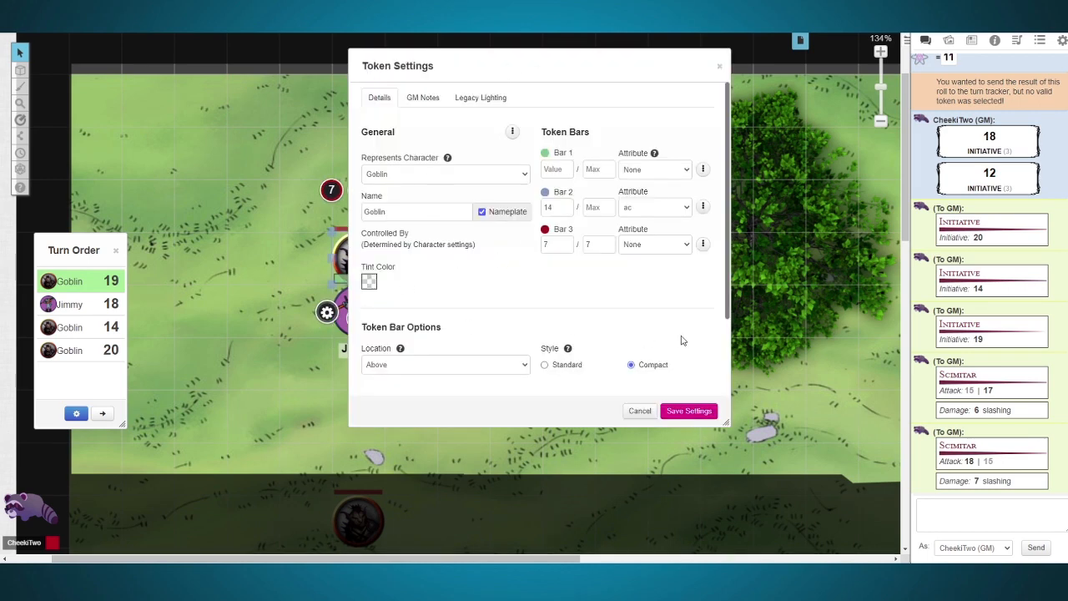
scroll(646, 330, down, 3)
scroll(534, 292, up, 3)
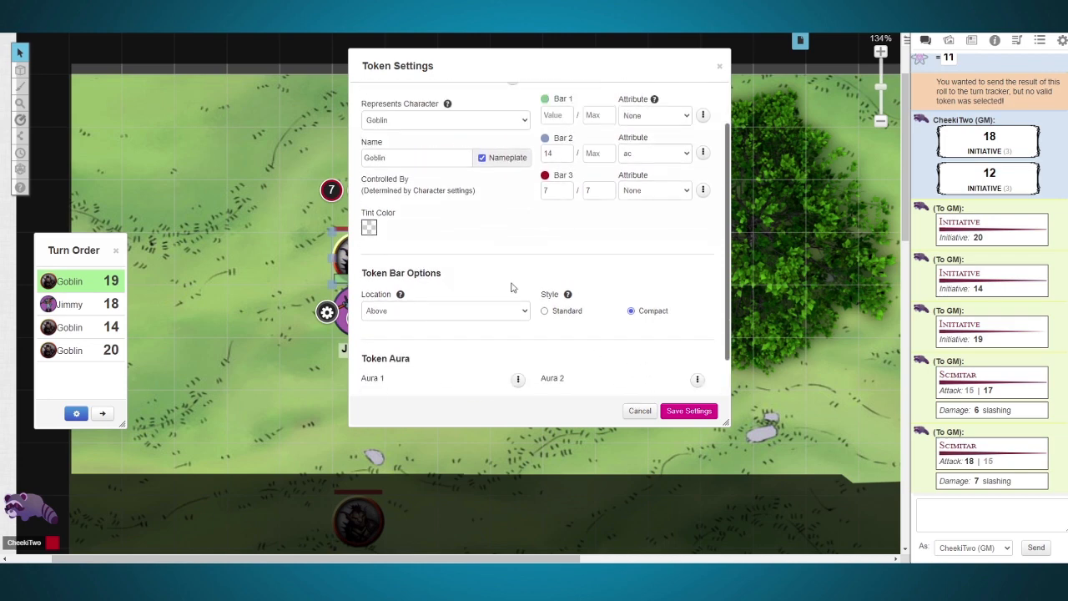
click(422, 97)
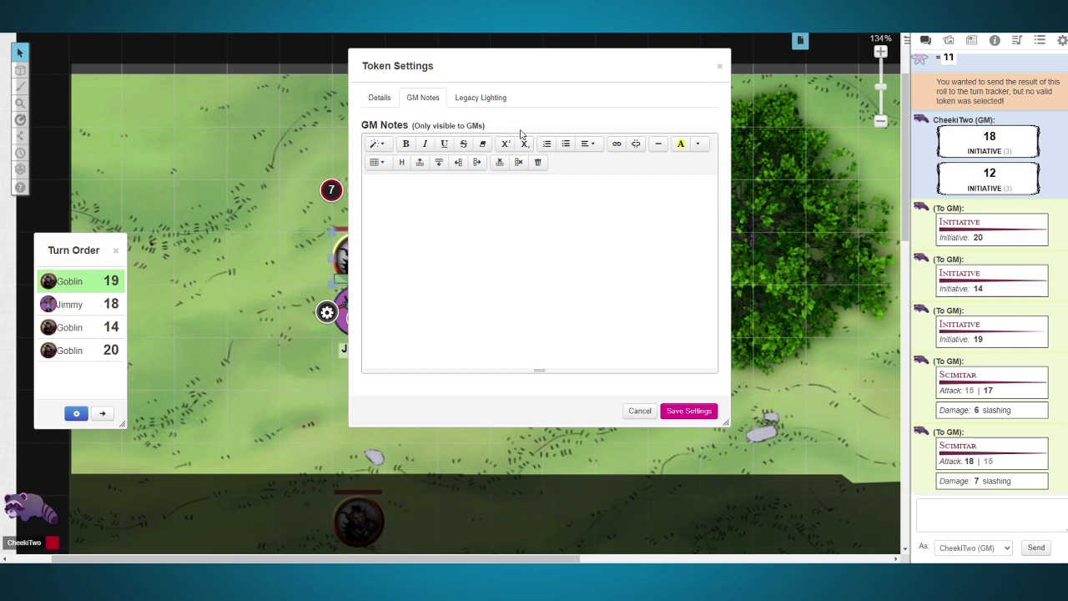
click(637, 409)
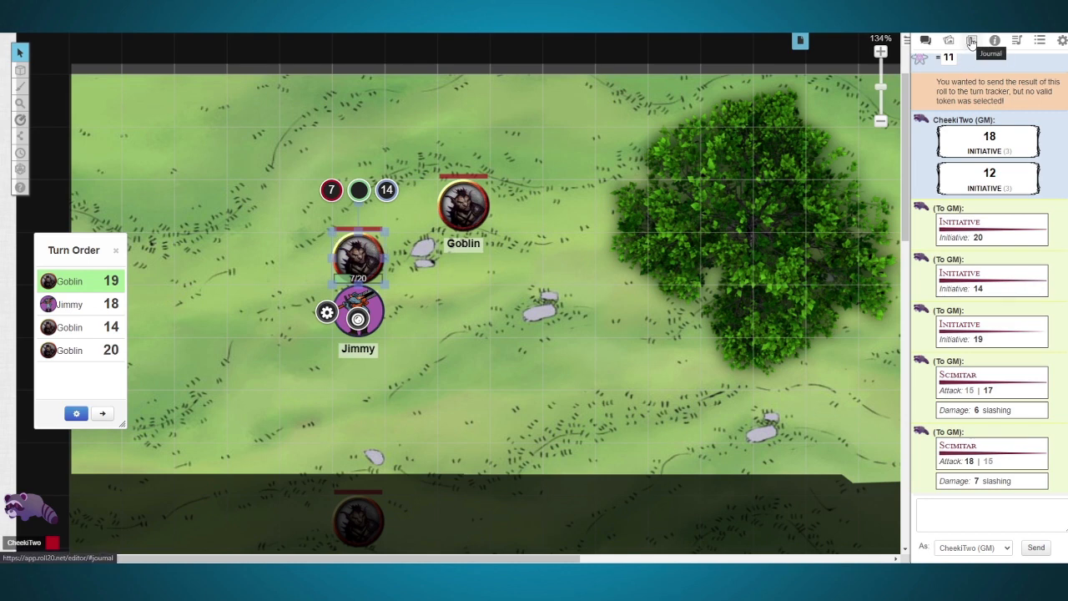
click(387, 190)
click(421, 235)
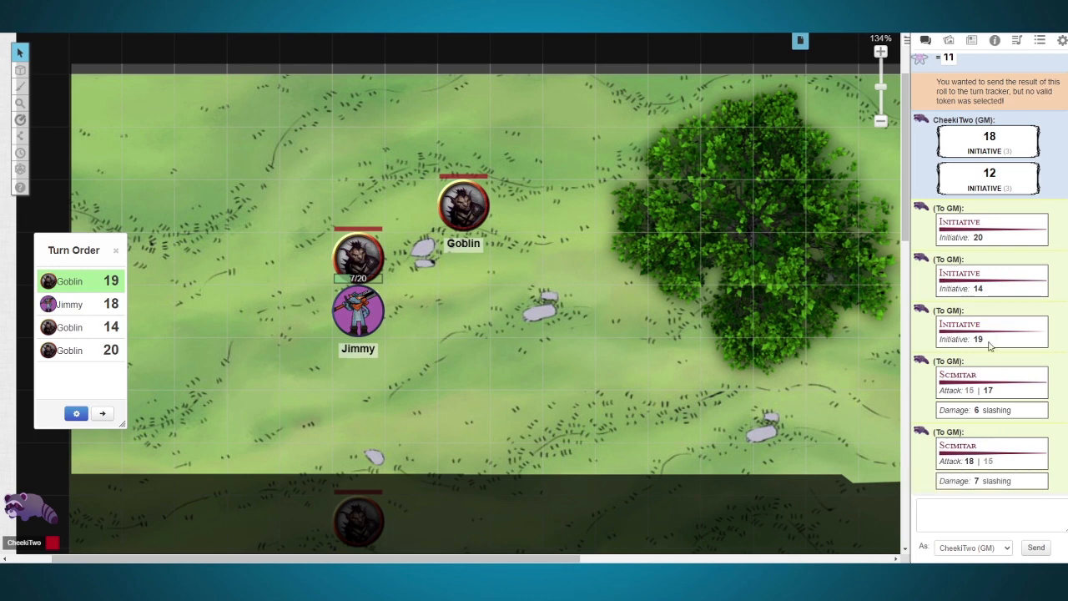
scroll(971, 392, up, 10)
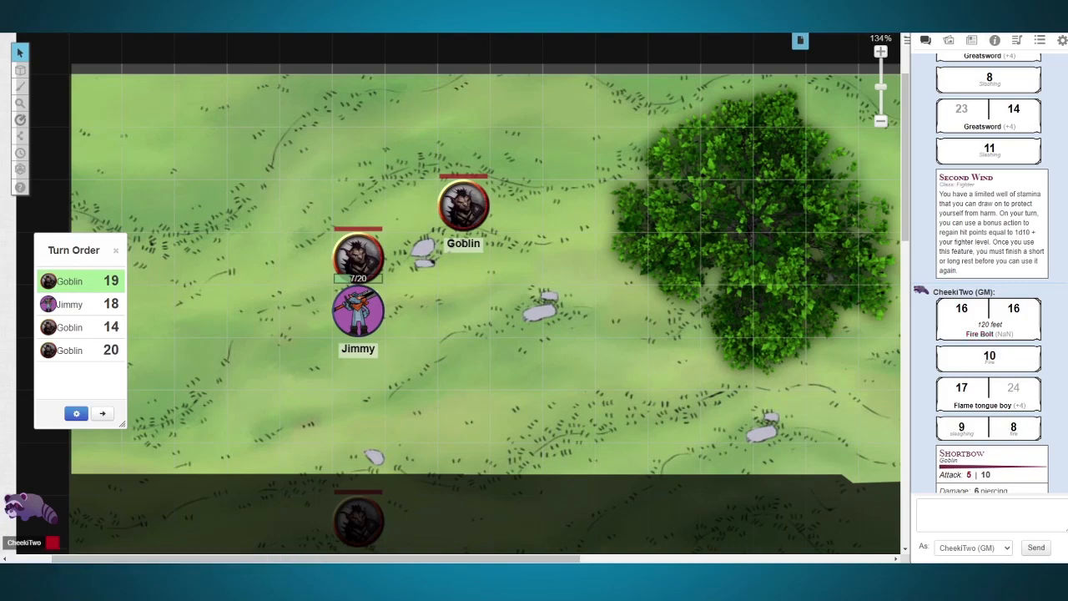
Step: Add a new ability named Initiative to the player character's attributes and abilities
click(973, 40)
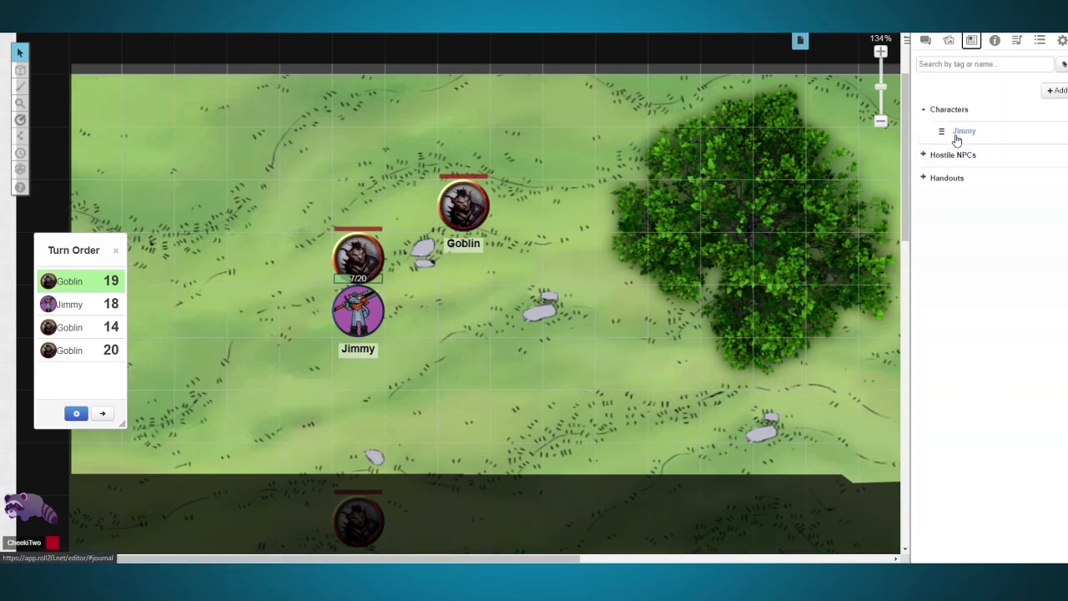
click(964, 131)
click(541, 113)
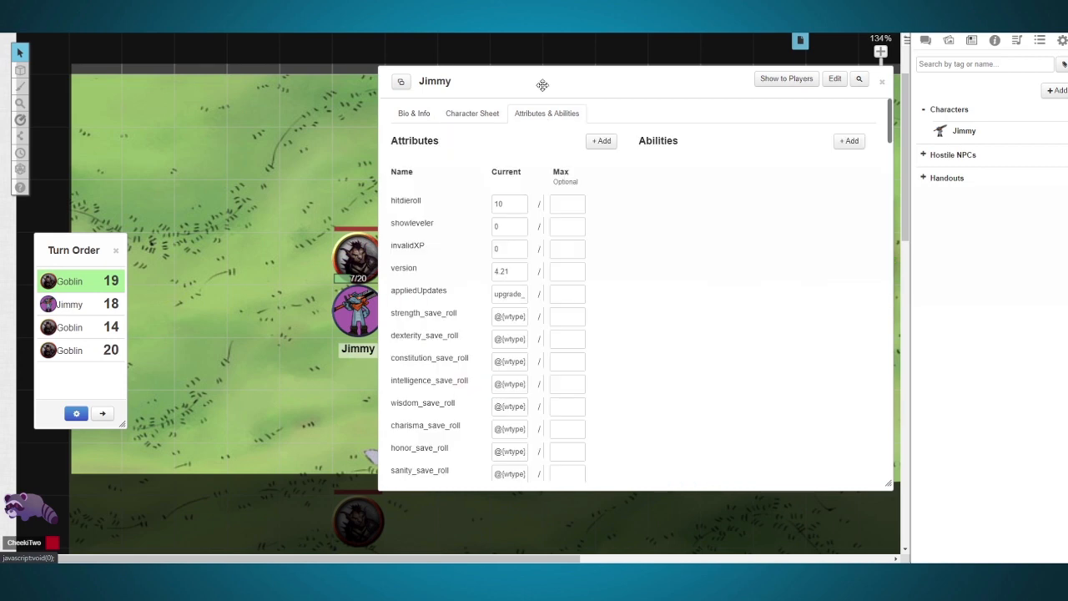
drag(546, 89, 419, 88)
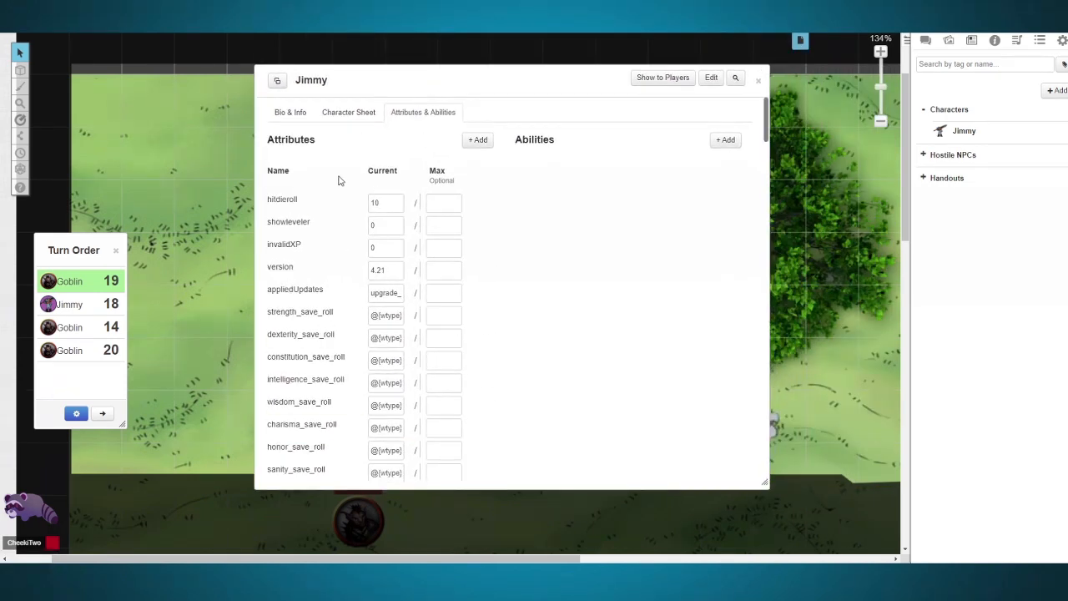
click(718, 141)
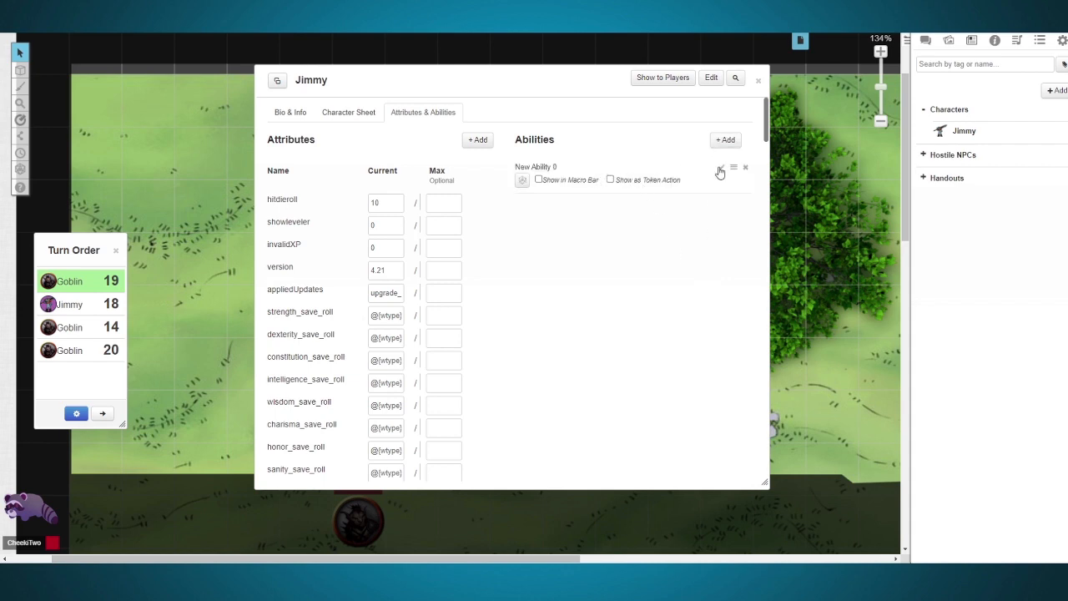
click(722, 170)
triple_click(588, 171)
text(Initiative)
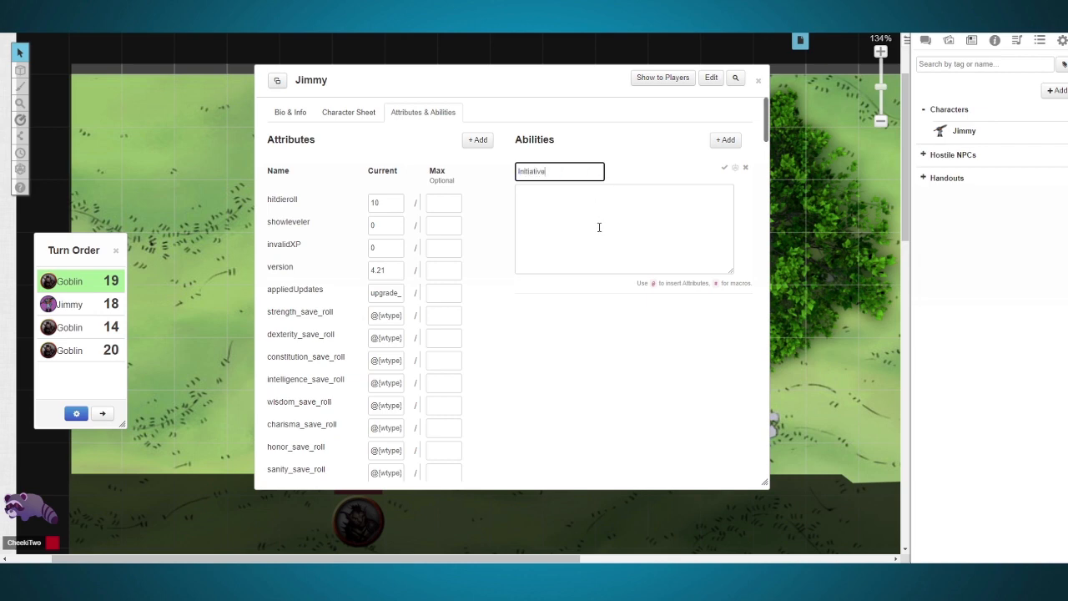
Step: Paste the macro %{selected|npc_init} into the Initiative ability, save it and show it as a token action
key(alt+Tab)
click(519, 192)
text(%{selected|npc_init})
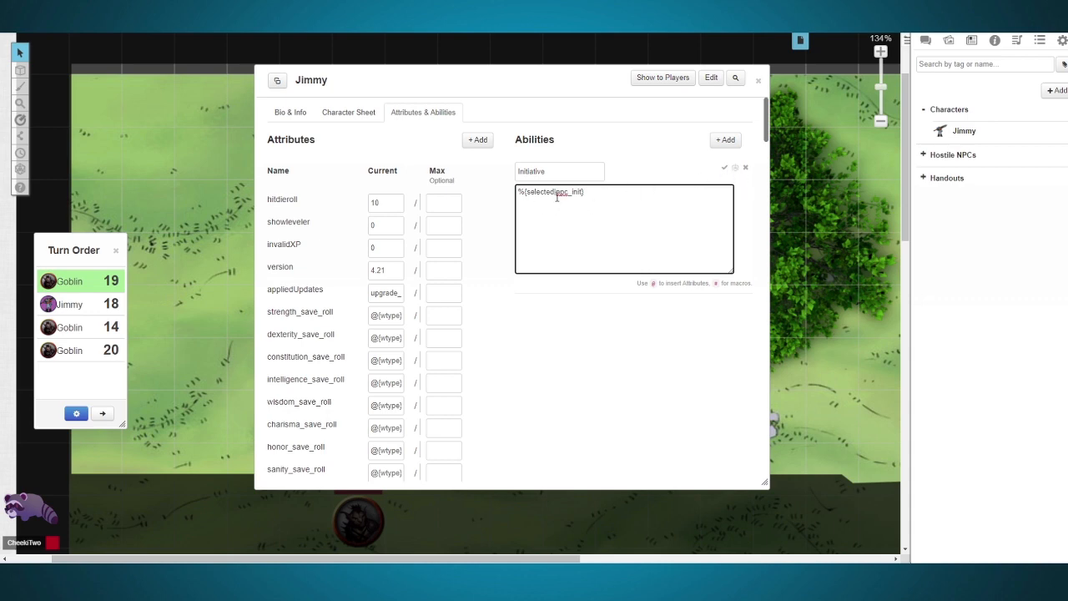
click(724, 168)
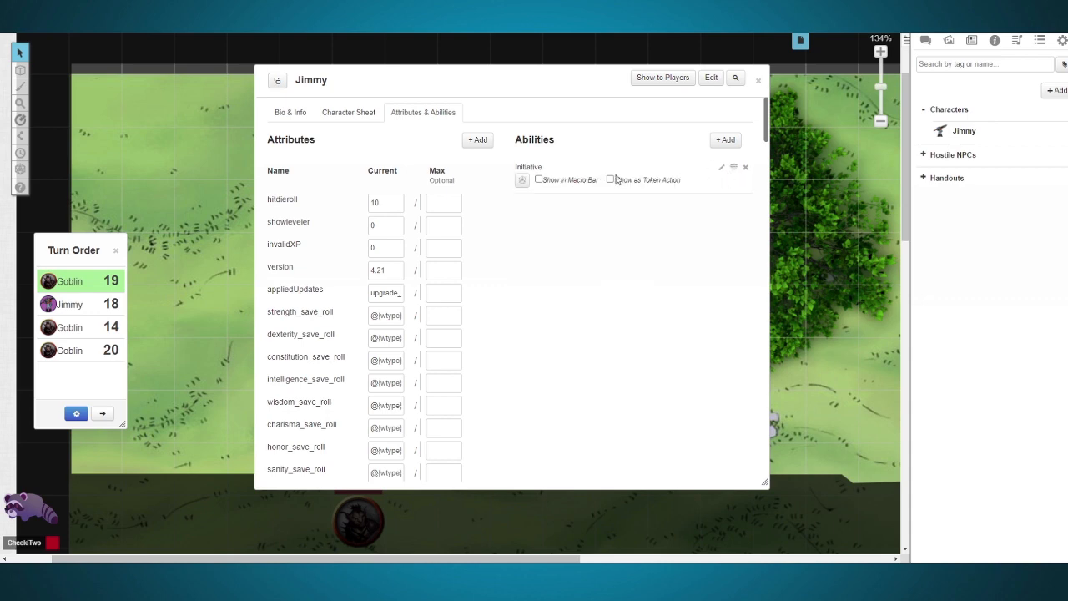
click(610, 180)
click(757, 81)
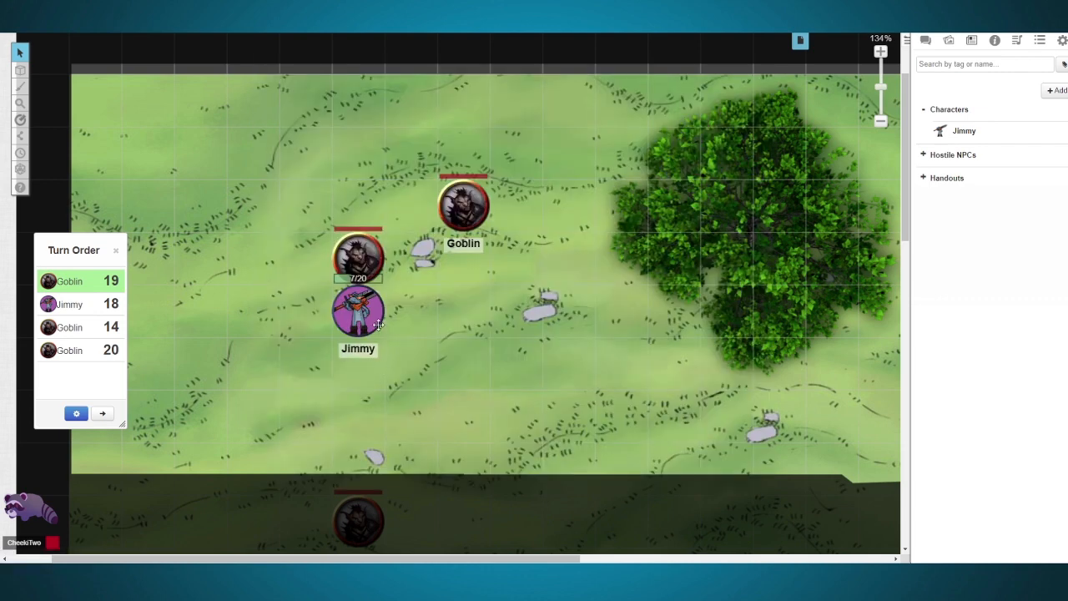
Step: Run the Initiative token action on the player character's token and check the roll in the chat log
click(376, 307)
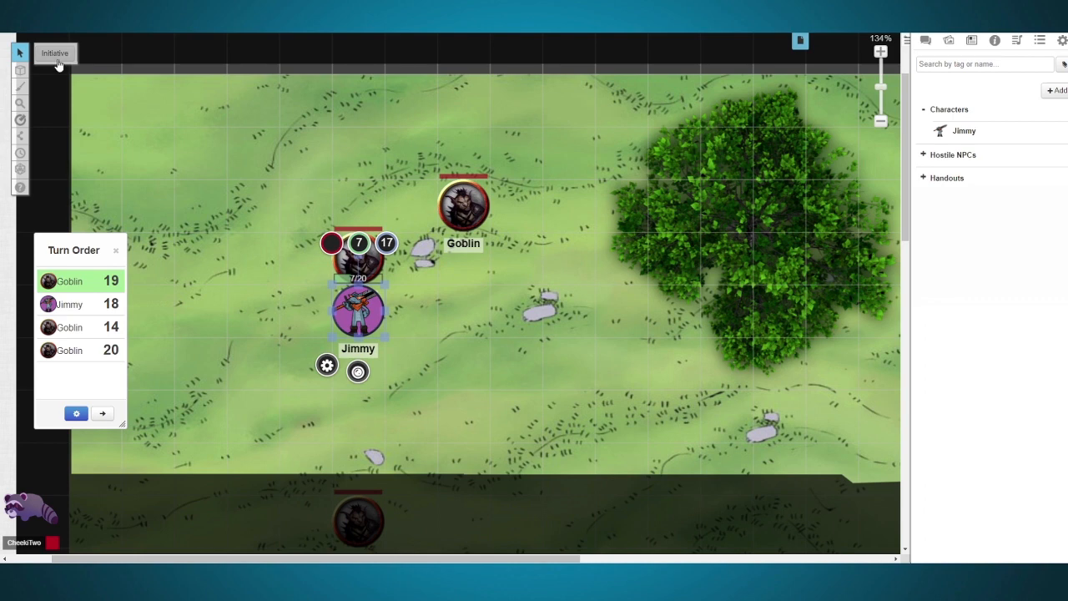
click(56, 57)
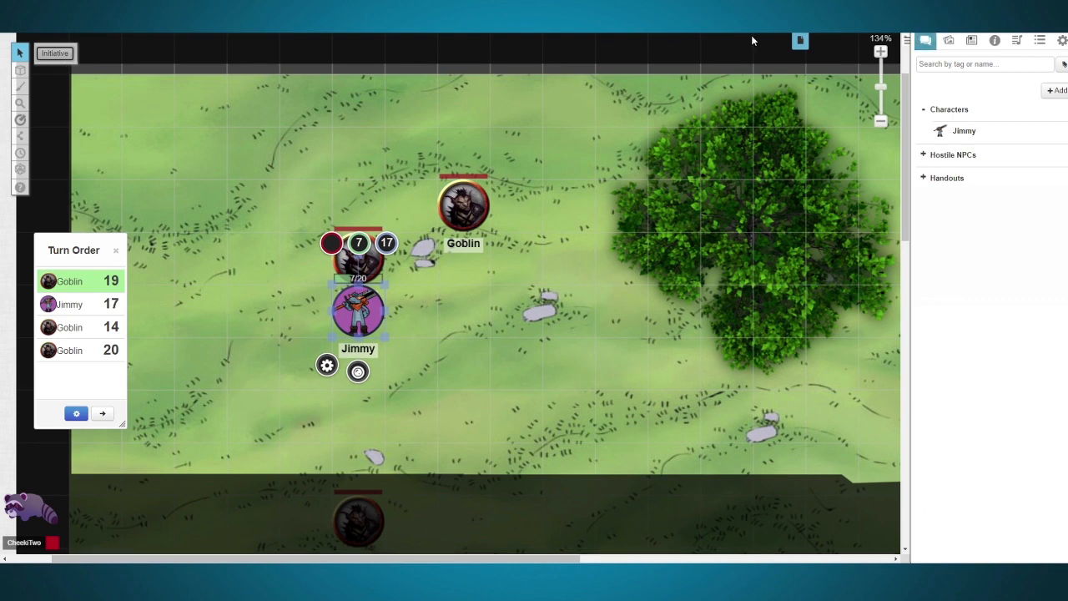
click(928, 42)
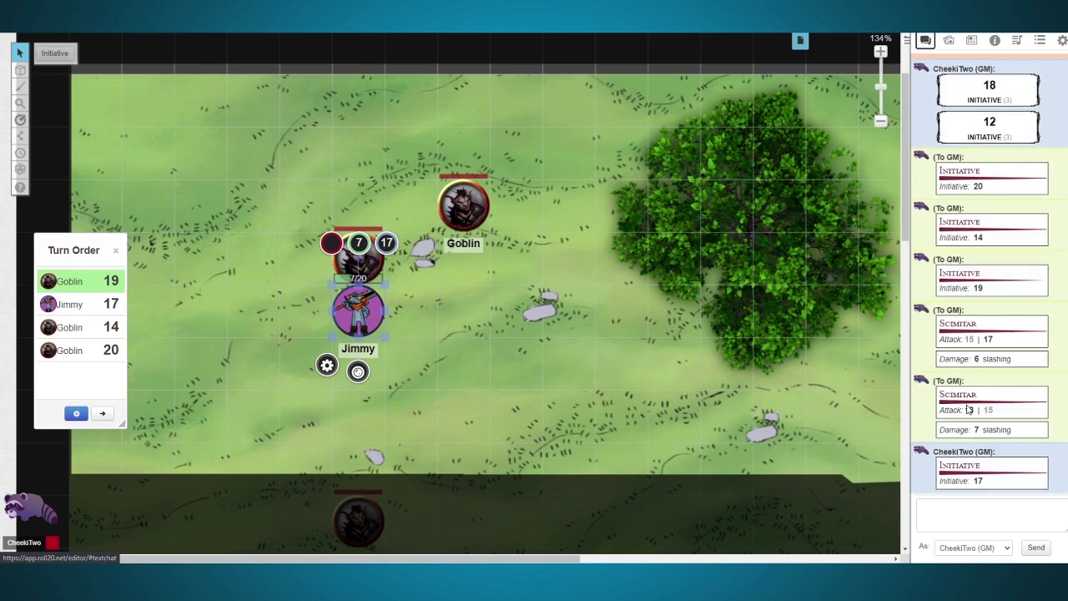
mouse_move(979, 482)
click(363, 318)
click(364, 318)
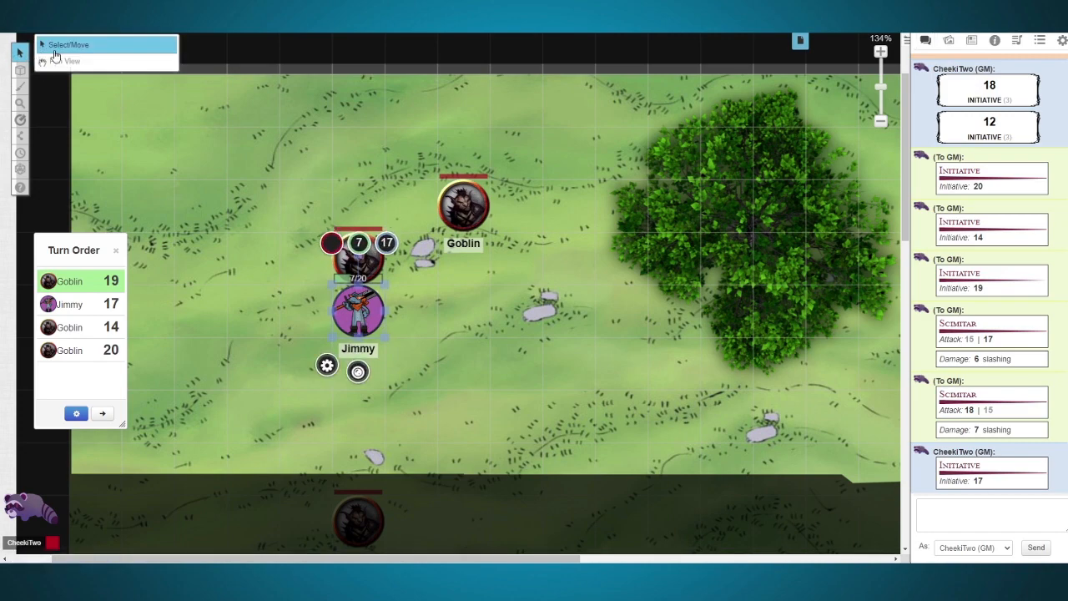
Step: Review the Initiative ability among the player character's attributes and abilities, and bring up the journal
double_click(367, 317)
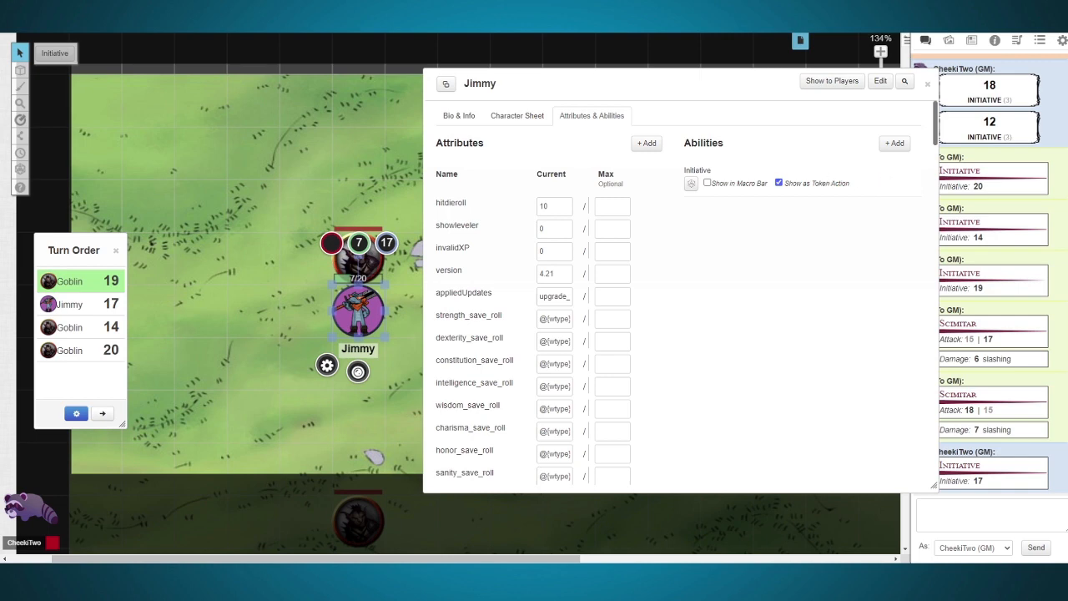
click(928, 86)
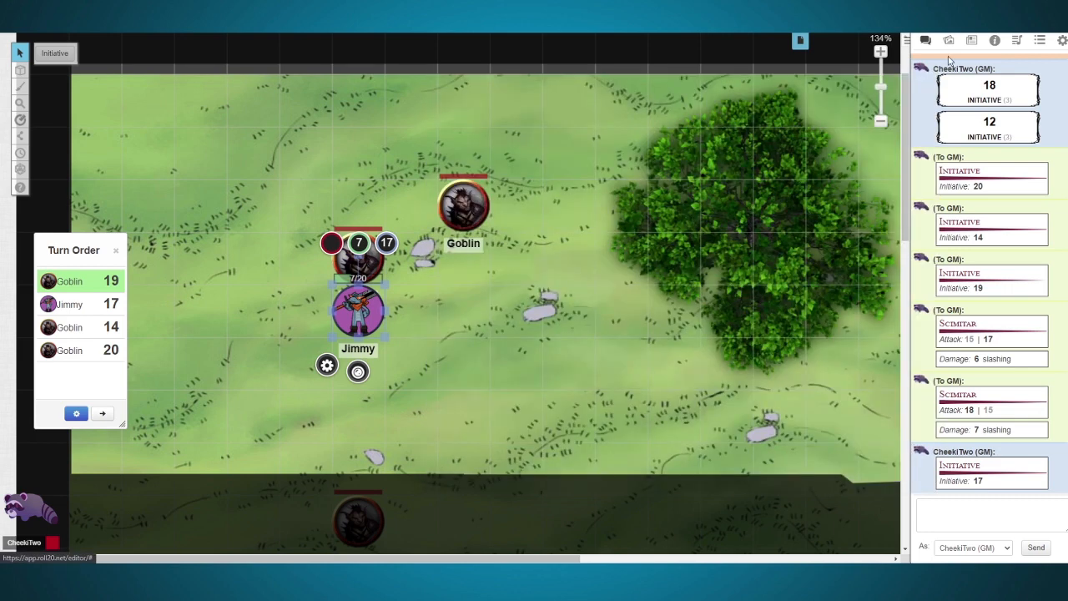
click(971, 40)
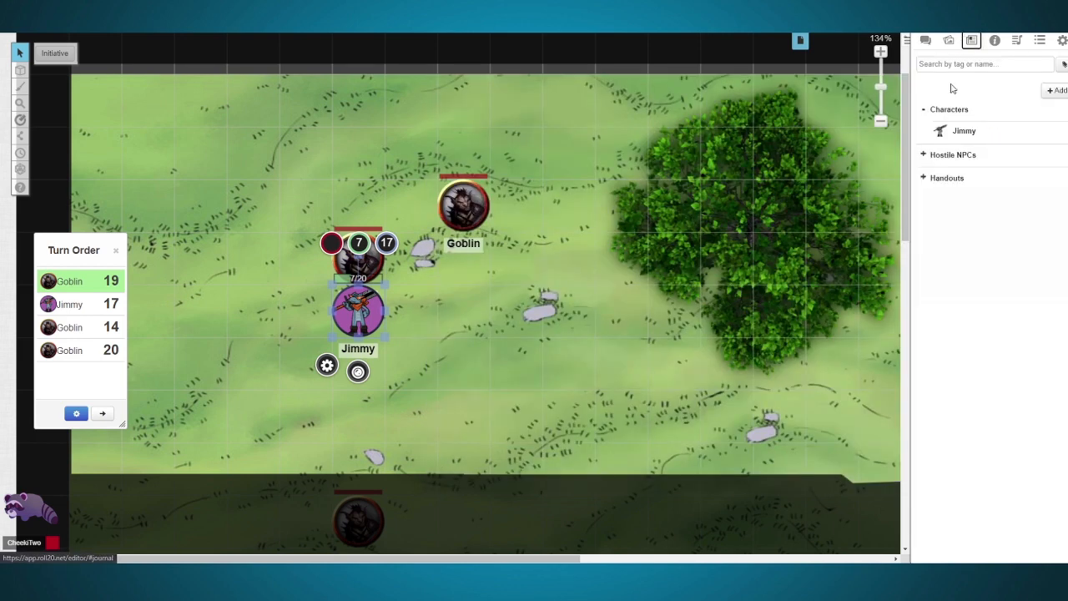
Step: Add a new ability named Init to the Goblin's attributes and abilities
double_click(457, 204)
click(558, 138)
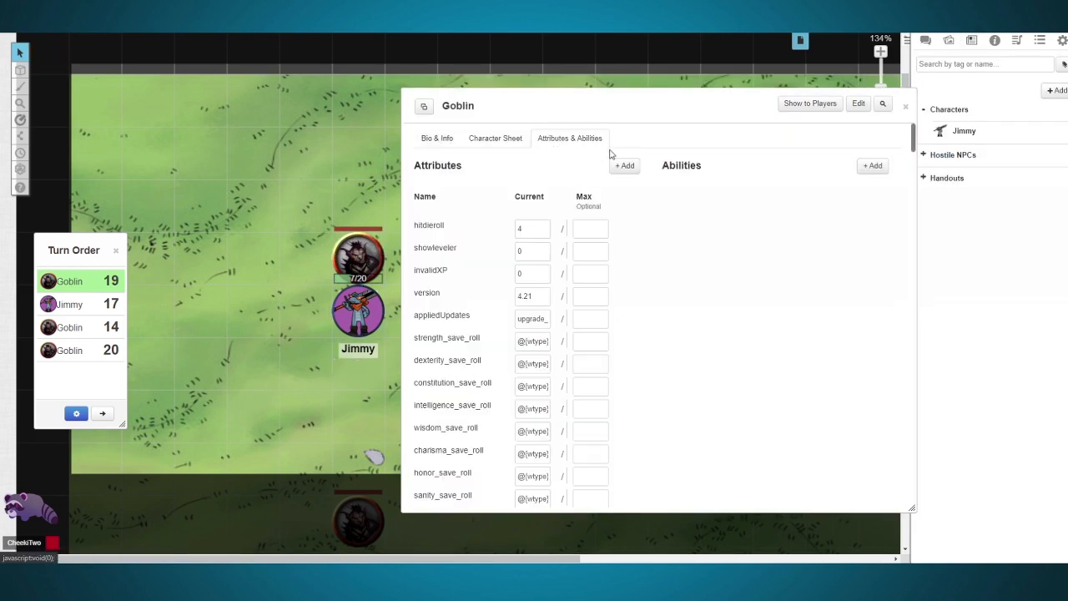
click(871, 166)
click(871, 194)
double_click(736, 199)
key(ctrl+a)
text(Initiati)
drag(681, 197, 675, 197)
key(BackSpace)
Step: Paste the copied initiative macro into the Goblin's Init ability, save it, show it as a token action and close the sheet
click(717, 227)
text(%{selected|npc_init})
click(871, 196)
click(756, 206)
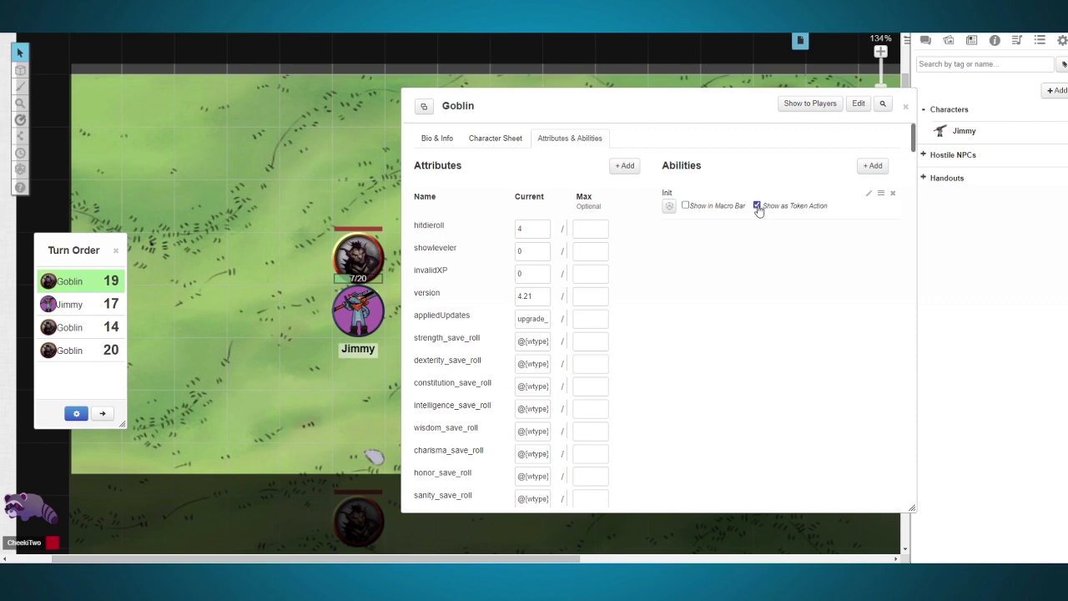
click(901, 108)
Step: Select each of the three Goblin tokens in turn to check for the Init token action
click(469, 205)
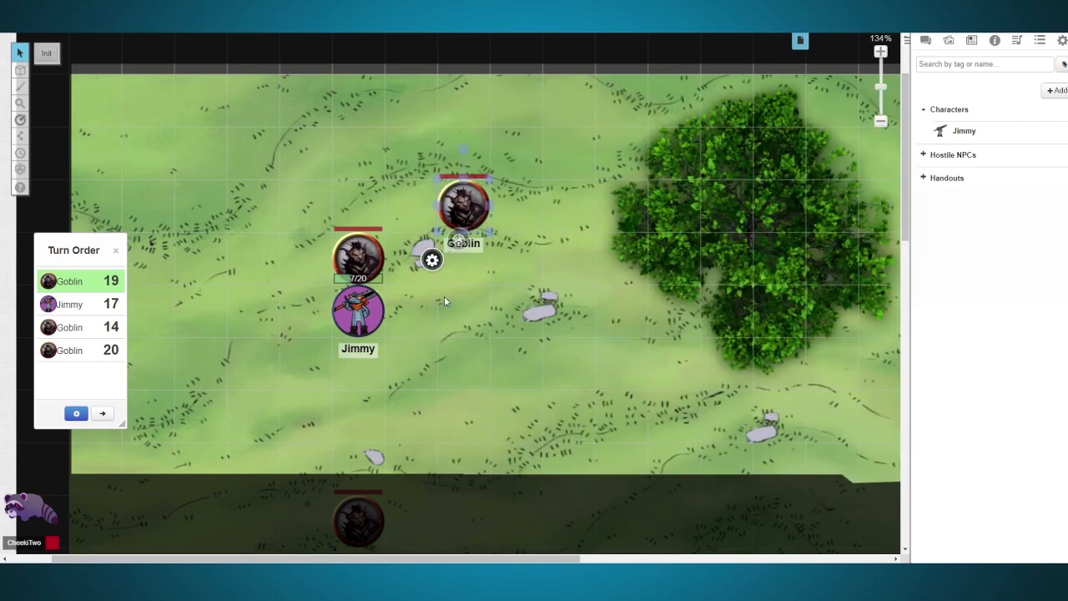
click(355, 258)
click(360, 513)
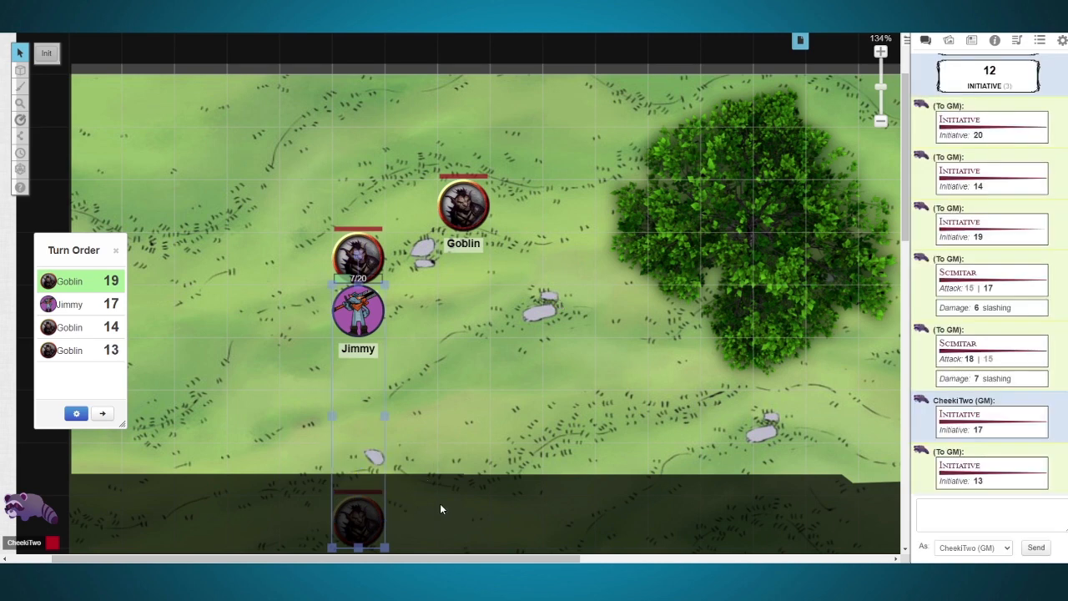
click(441, 508)
Step: Move the player character toward the map's centre and spread the three Goblins around it on the side facing the tree
drag(379, 517, 491, 359)
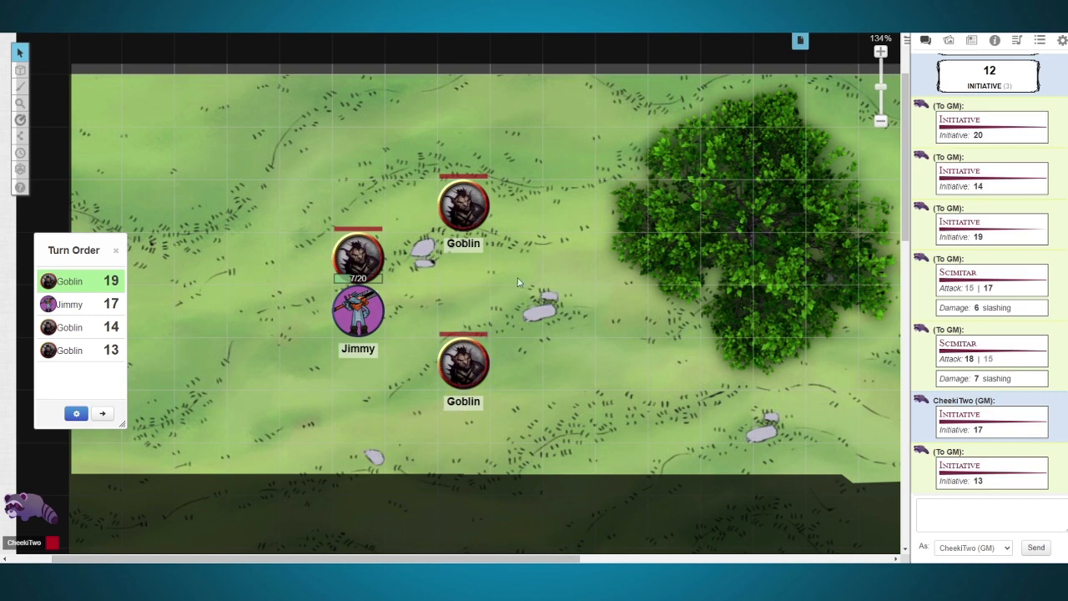
drag(463, 362, 778, 309)
drag(463, 205, 778, 200)
drag(358, 255, 673, 204)
drag(358, 315, 483, 325)
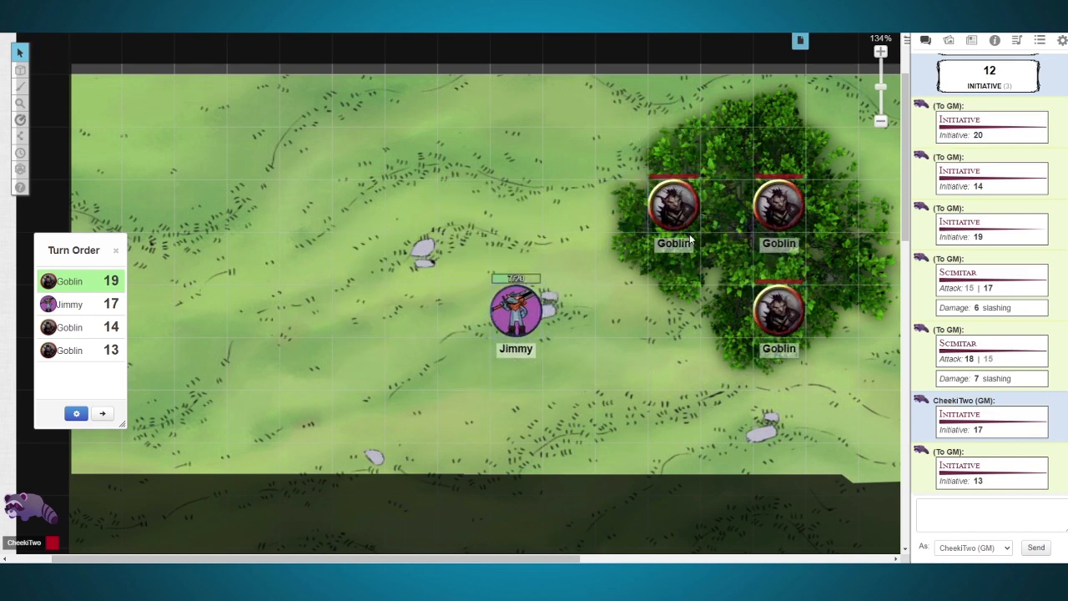
drag(673, 205, 568, 204)
drag(779, 208, 621, 311)
drag(779, 313, 614, 427)
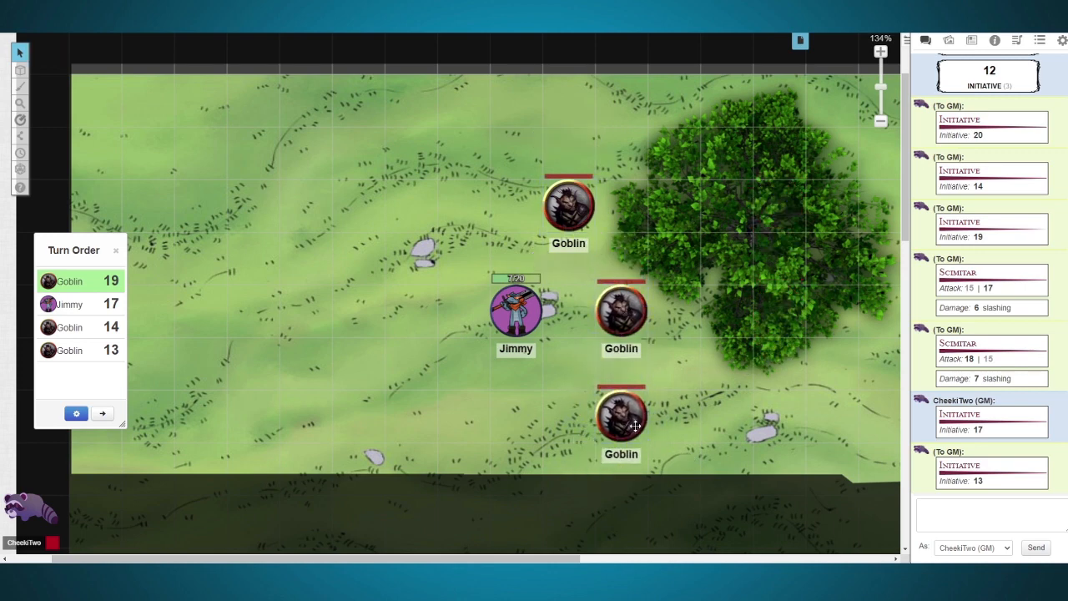
Step: Reroll initiative for the Goblins and the player character with their token actions, and check the chat log
click(49, 53)
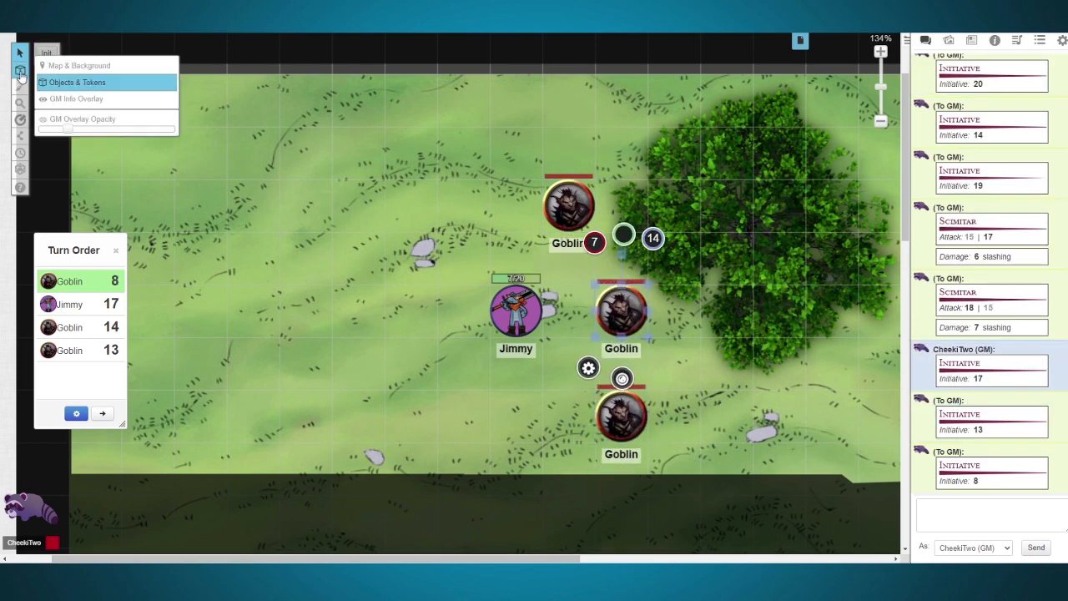
key(Tab)
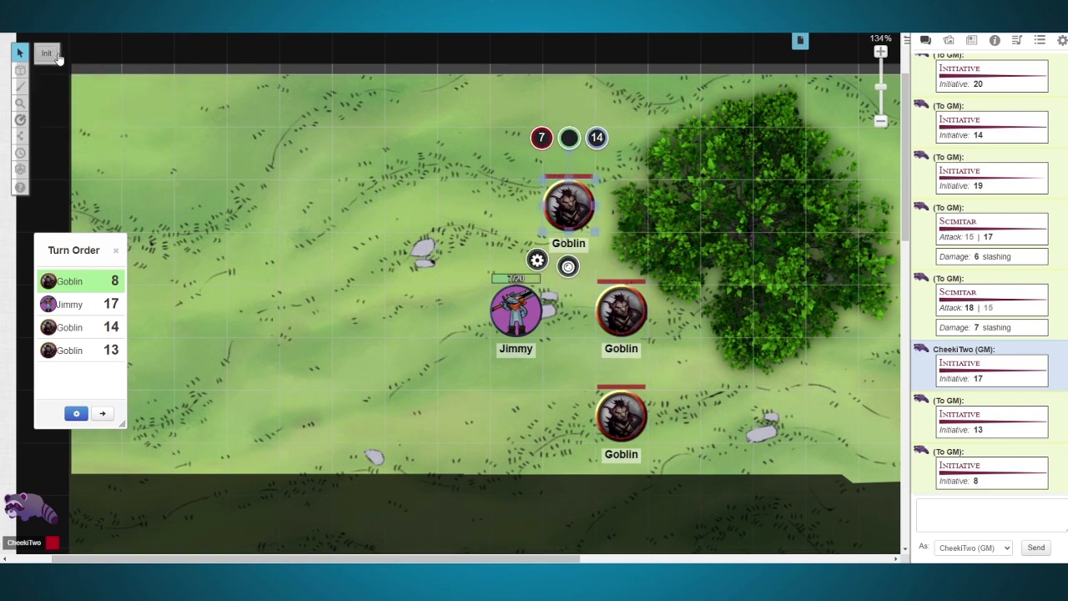
key(Tab)
click(55, 53)
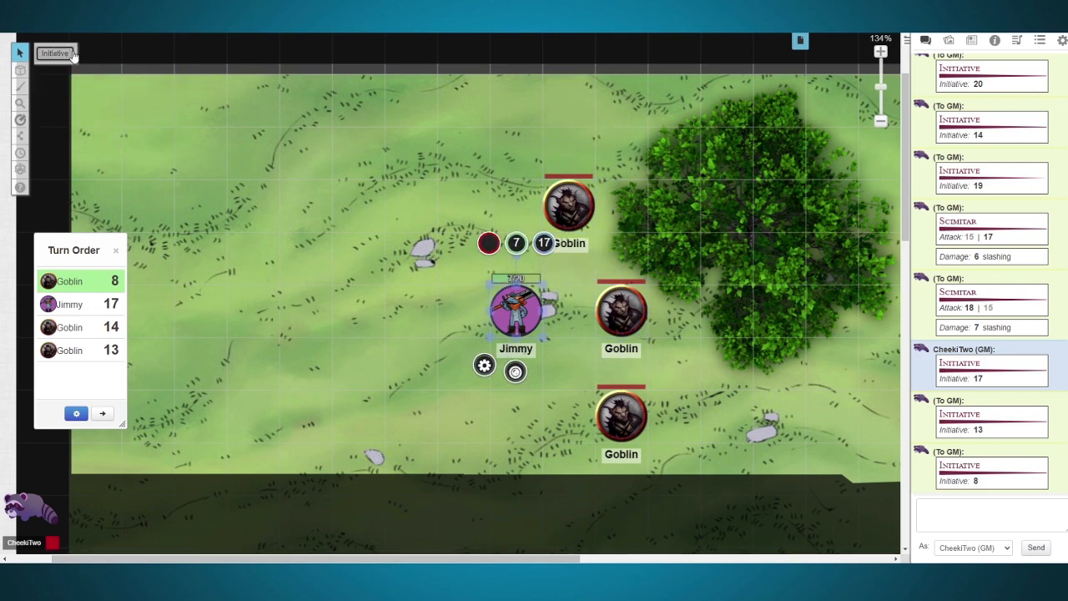
click(621, 415)
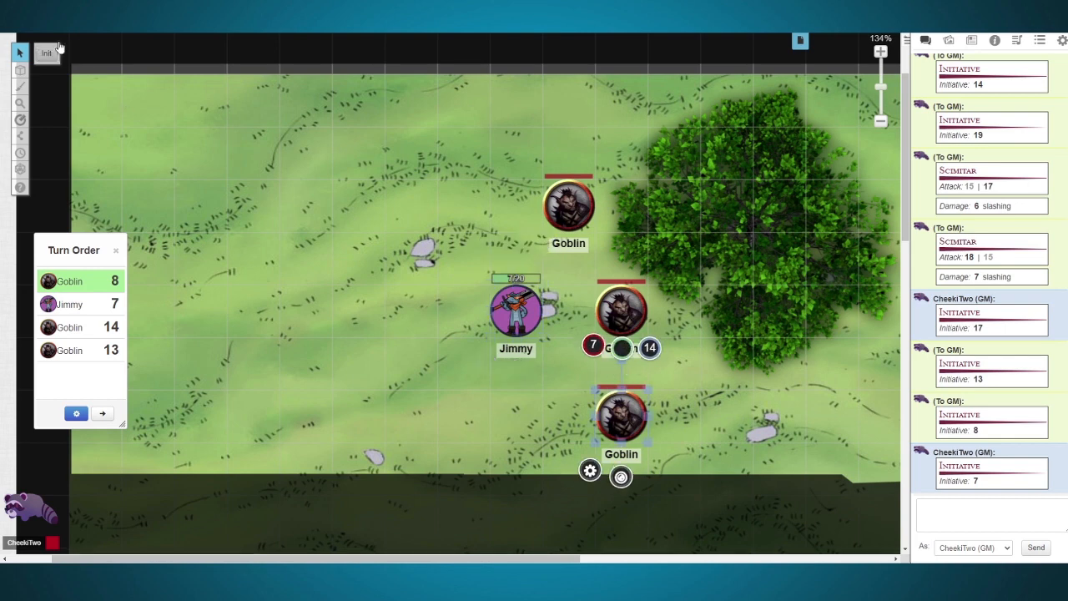
click(50, 53)
click(949, 40)
click(924, 40)
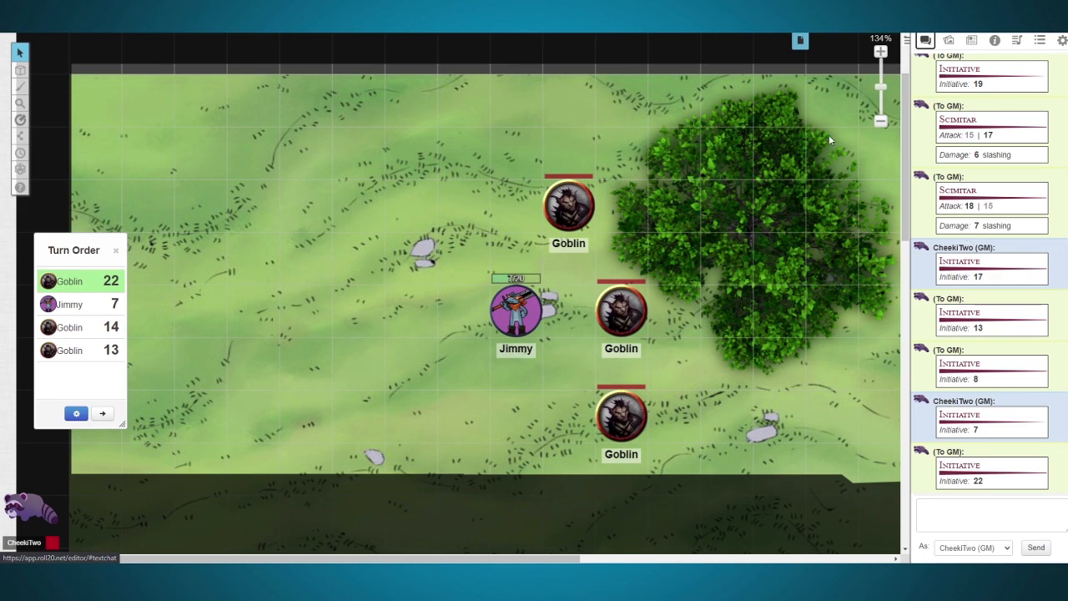
Step: Rename the untitled page next to Start as Tavern
click(800, 40)
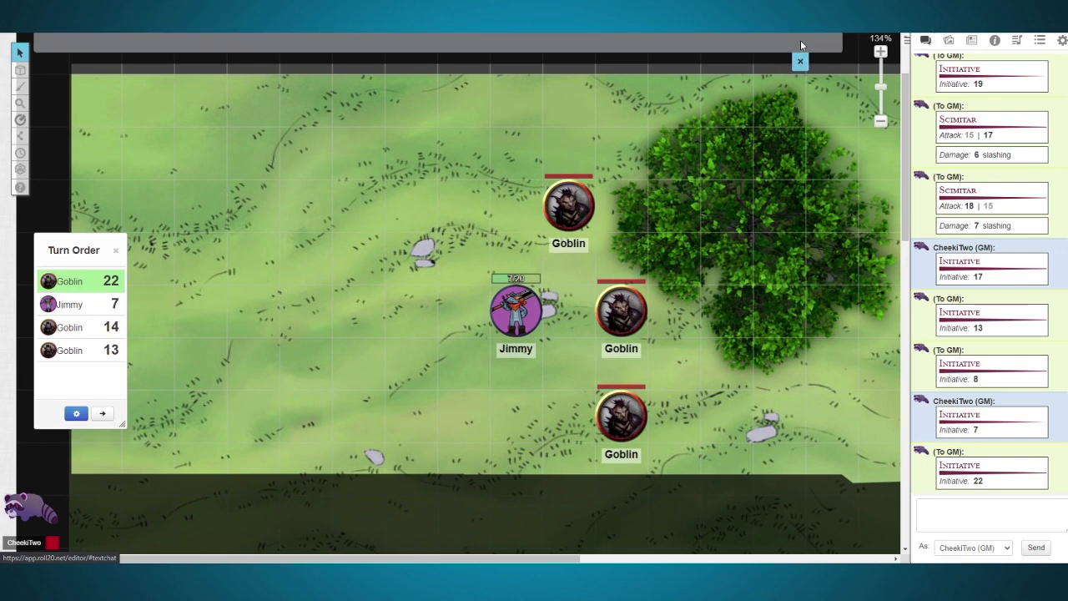
mouse_move(358, 82)
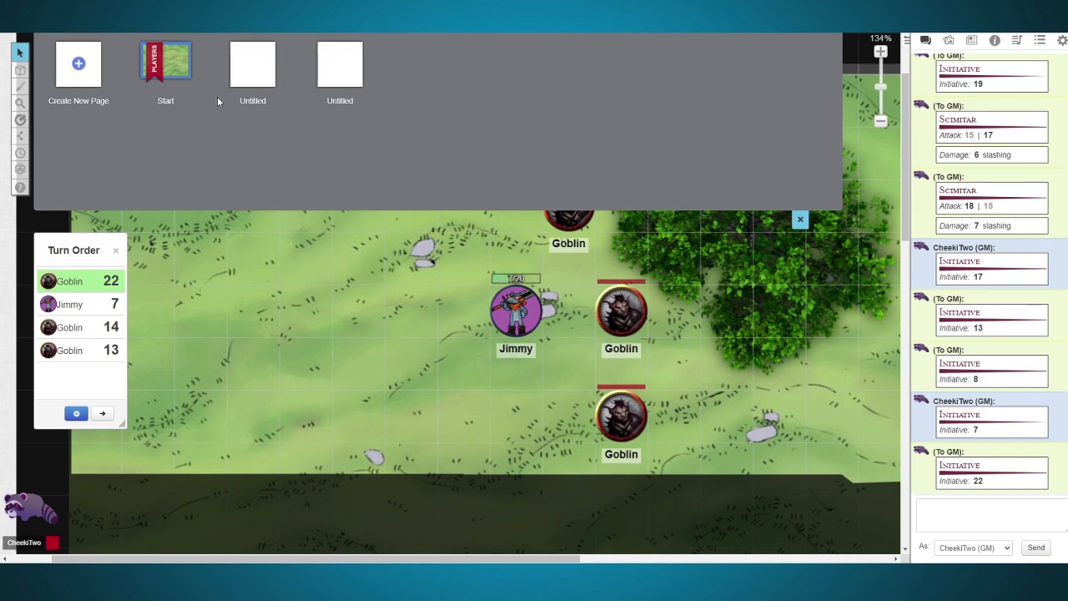
click(166, 101)
click(255, 161)
click(253, 100)
text(Tavern)
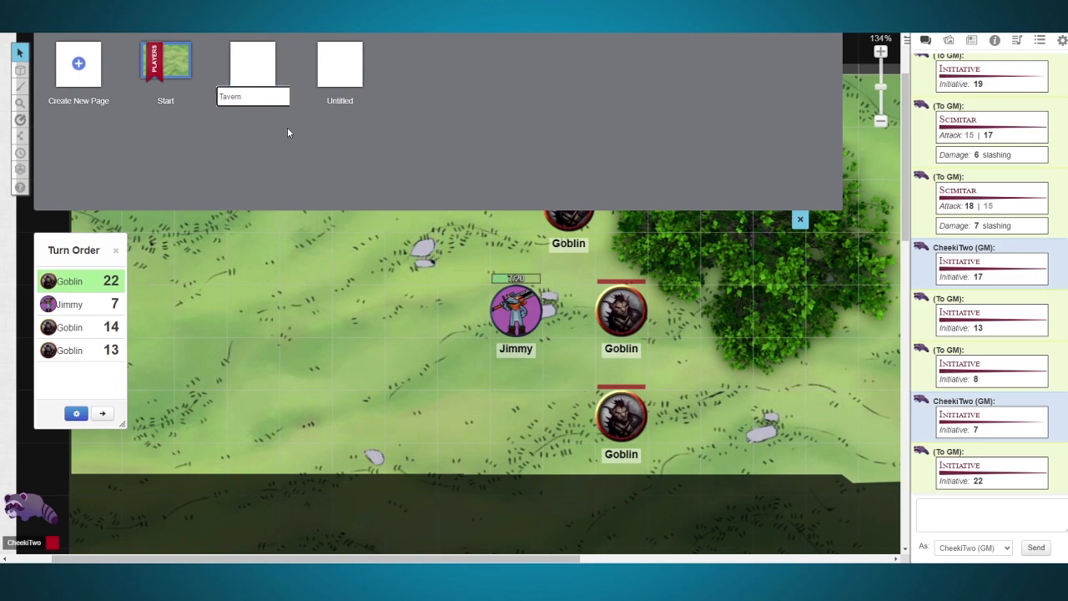
key(Return)
Step: Open the Tavern page and move the Players ribbon from the Start page onto it
click(255, 70)
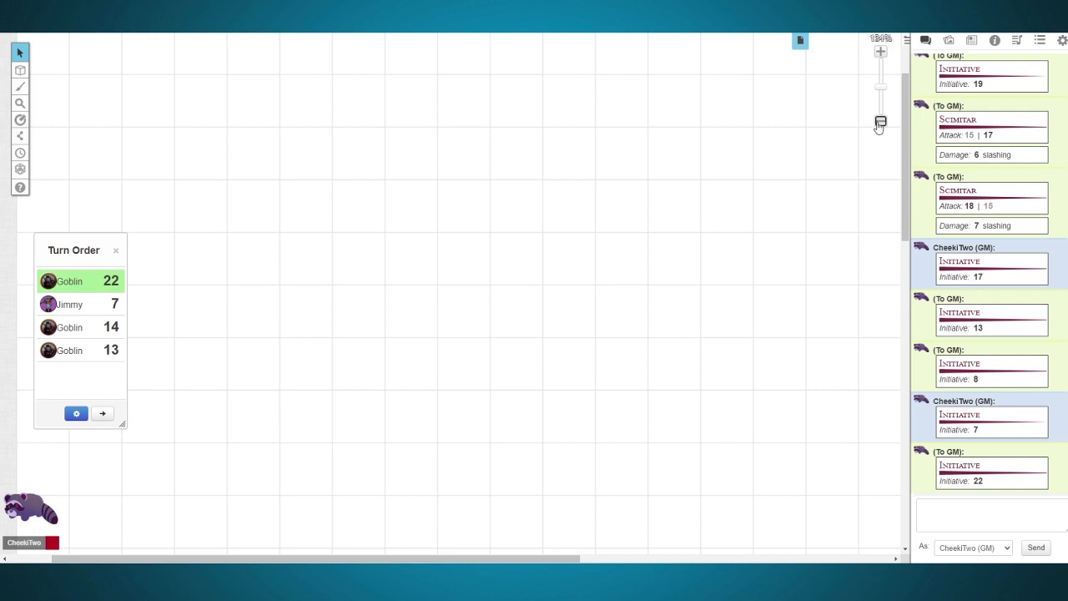
click(880, 122)
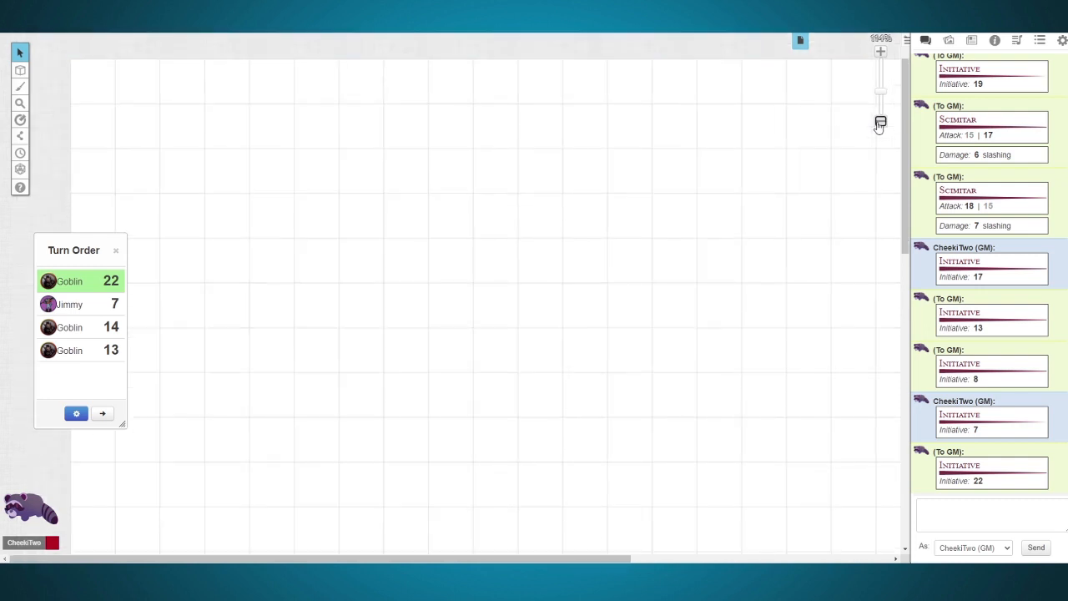
click(880, 122)
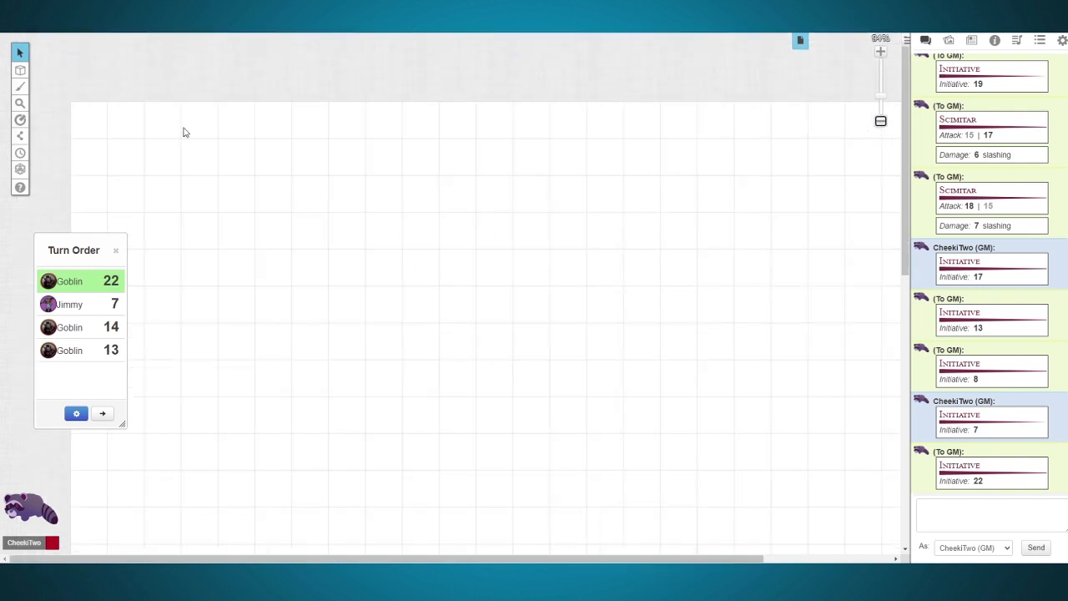
click(800, 40)
mouse_move(155, 54)
drag(155, 54, 242, 57)
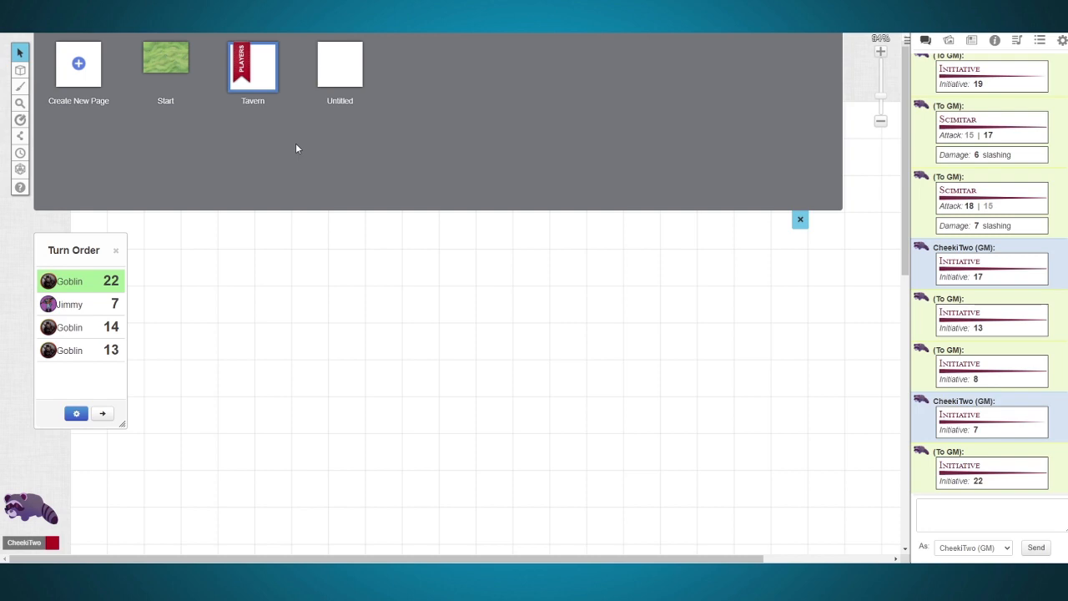
Step: Reopen the Start page, send one player alone to the Untitled page and return them to the Players ribbon on Tavern
click(167, 67)
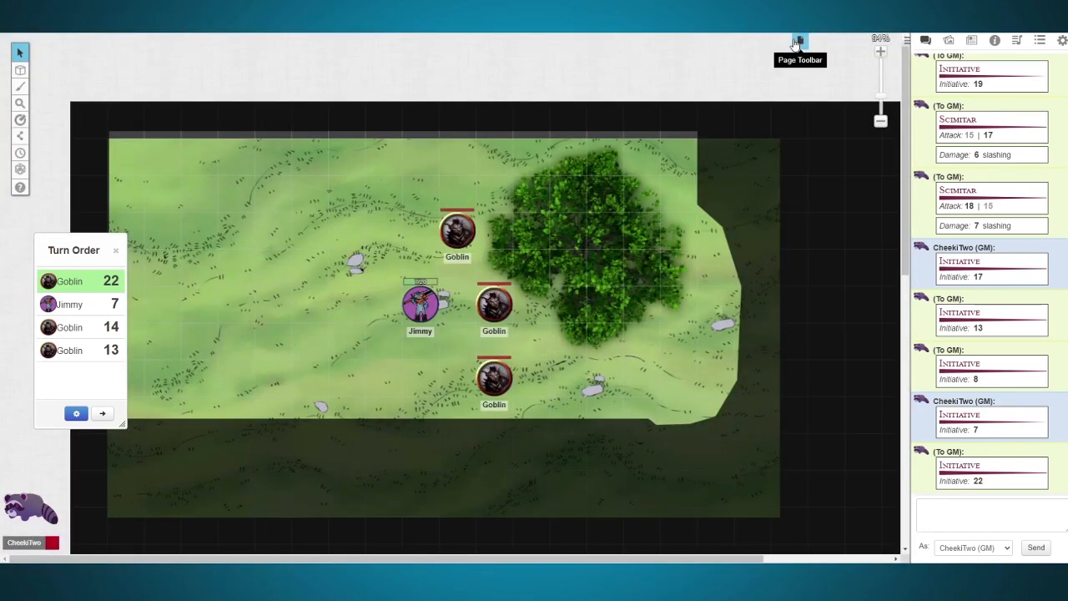
click(797, 43)
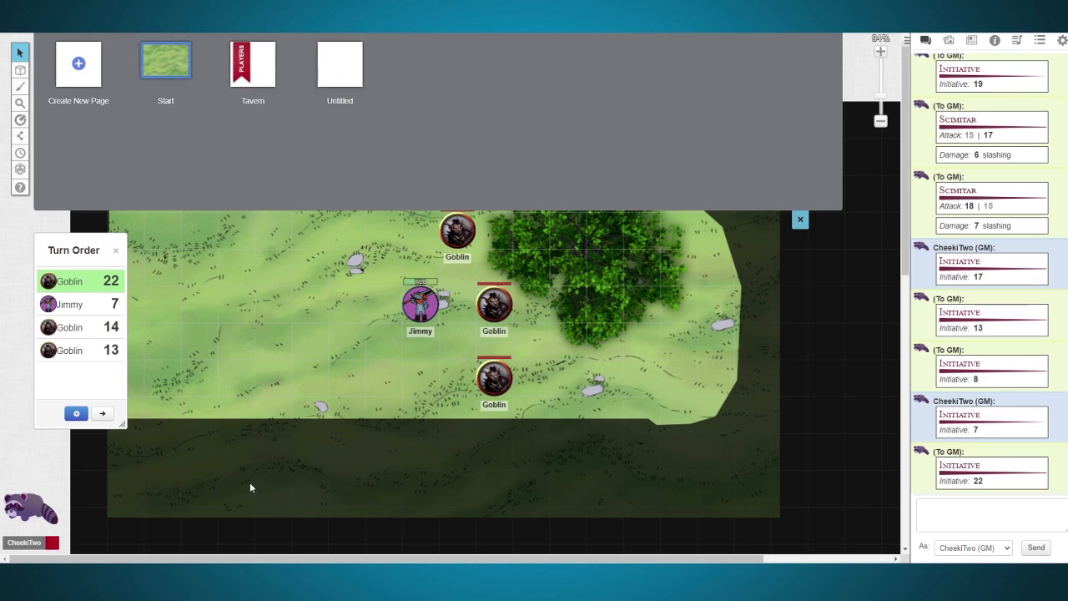
mouse_move(32, 519)
mouse_down()
mouse_move(303, 182)
mouse_move(333, 75)
mouse_up()
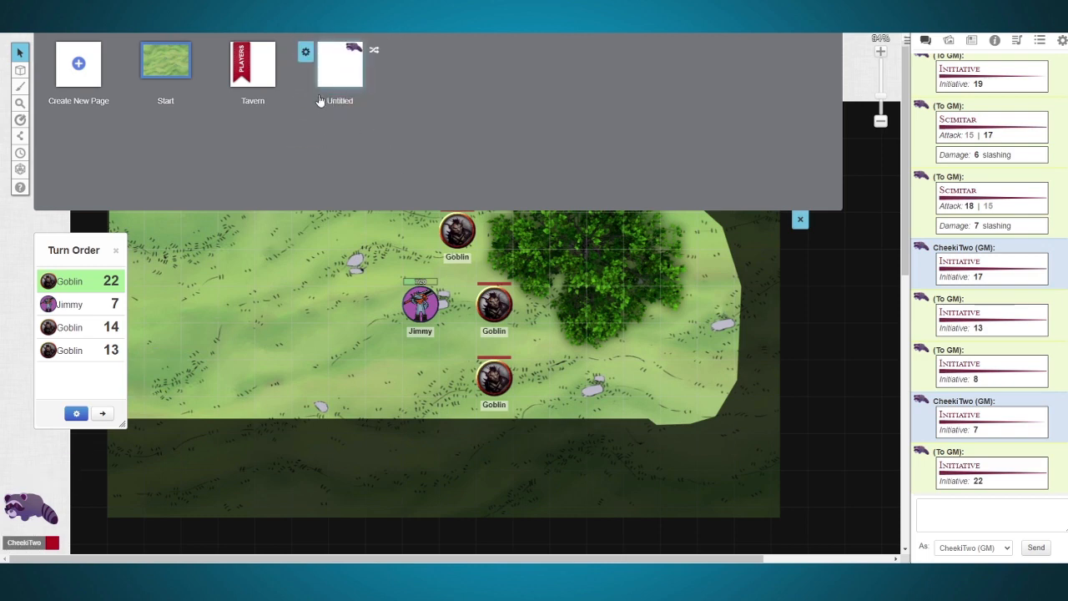
drag(353, 48, 242, 53)
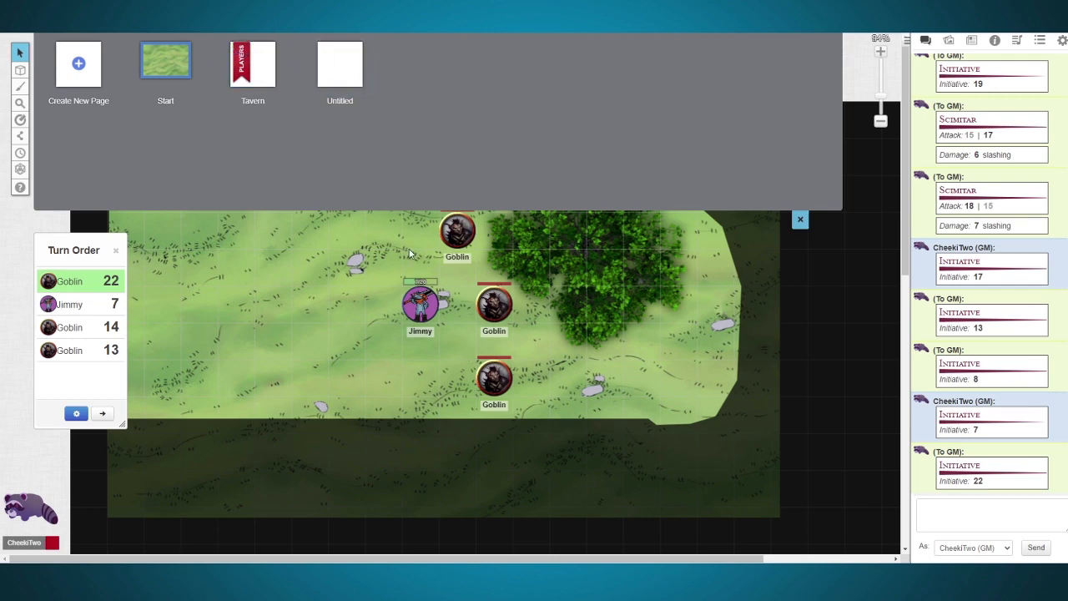
Step: Search the art library's tokens for "chair" and place two wooden chairs on the map near the player character
click(799, 219)
click(971, 41)
click(950, 41)
double_click(966, 90)
text(chair)
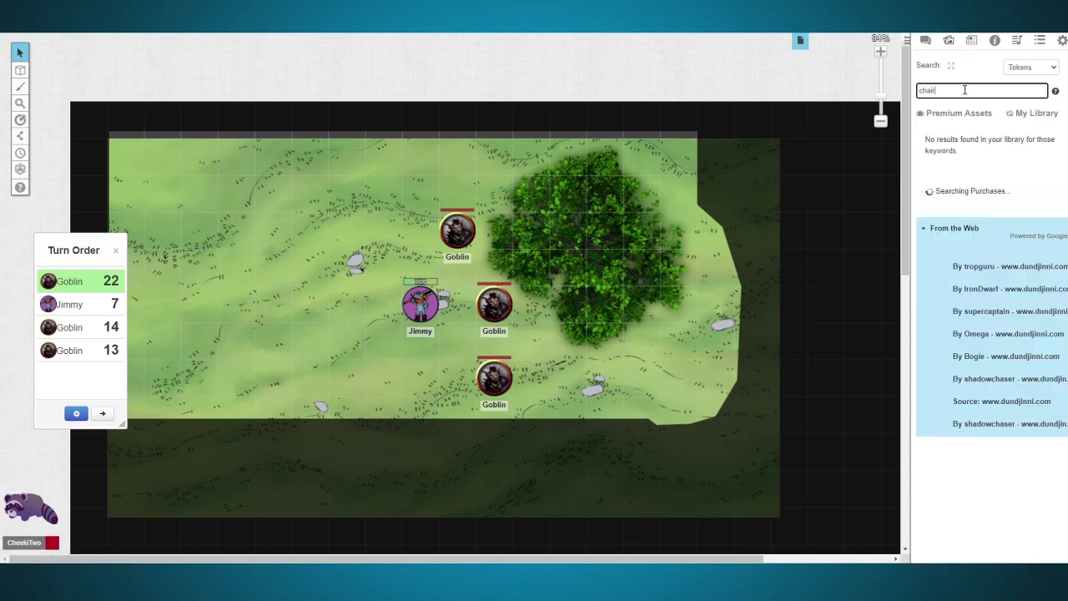
drag(940, 355, 398, 231)
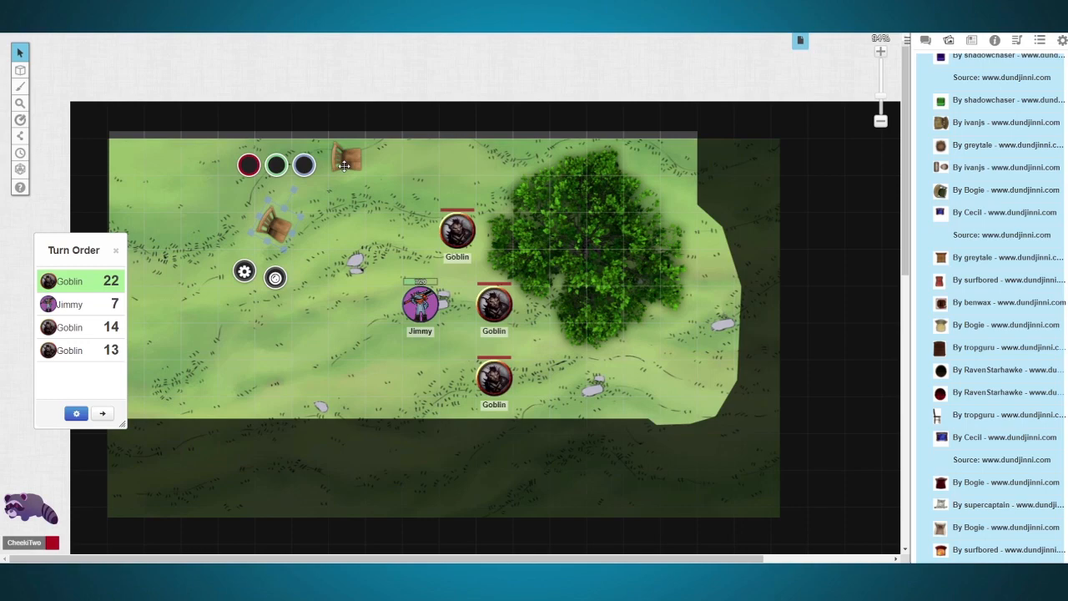
drag(346, 167, 397, 249)
drag(283, 231, 357, 290)
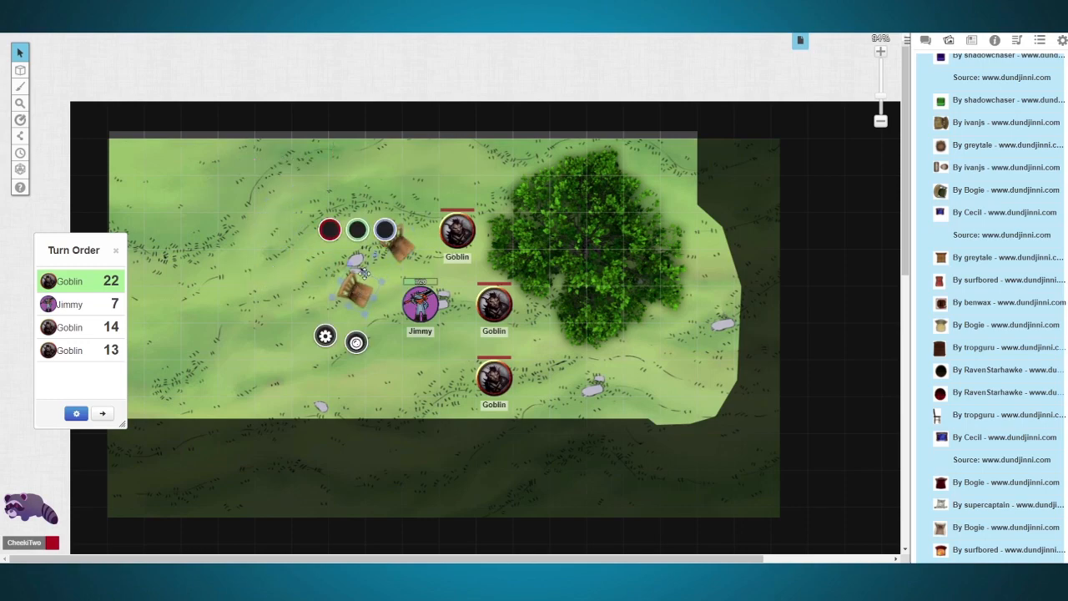
Step: Browse the chair results and search the art library's tokens for "table"
scroll(987, 226, up, 5)
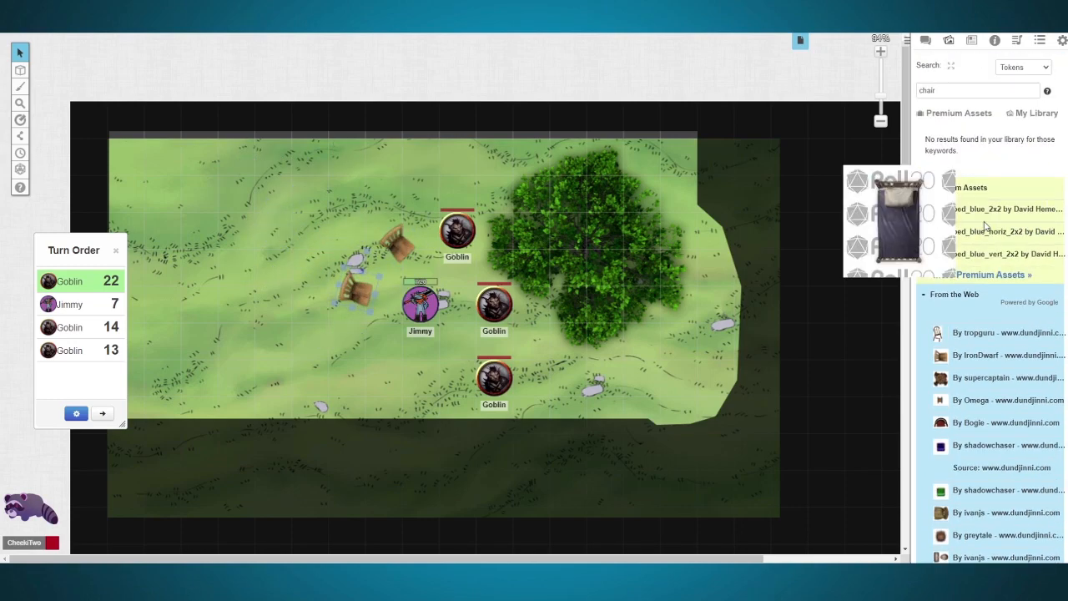
scroll(991, 375, down, 10)
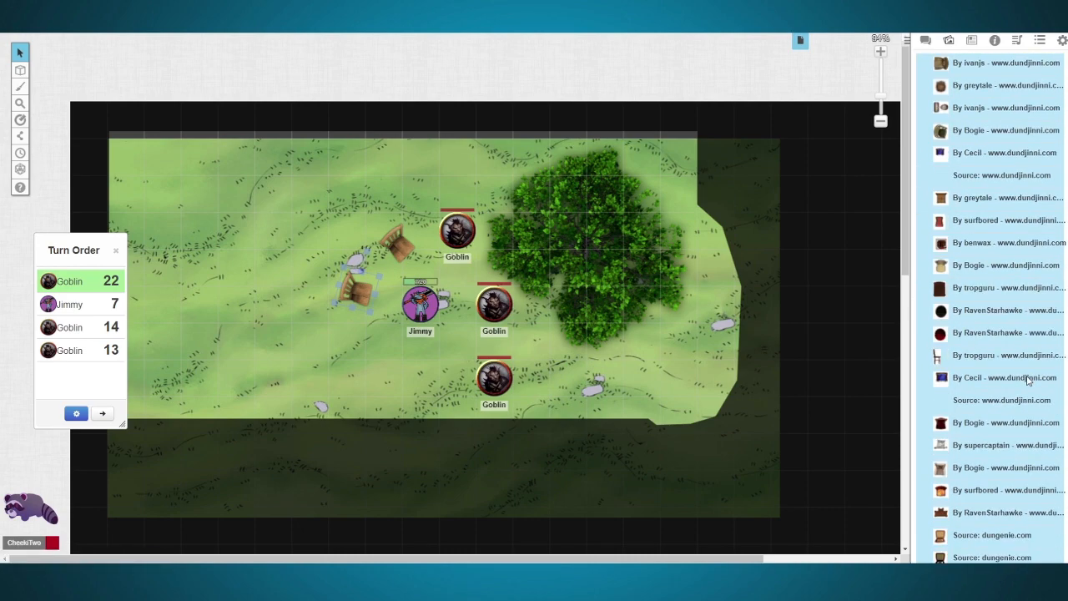
scroll(992, 440, down, 4)
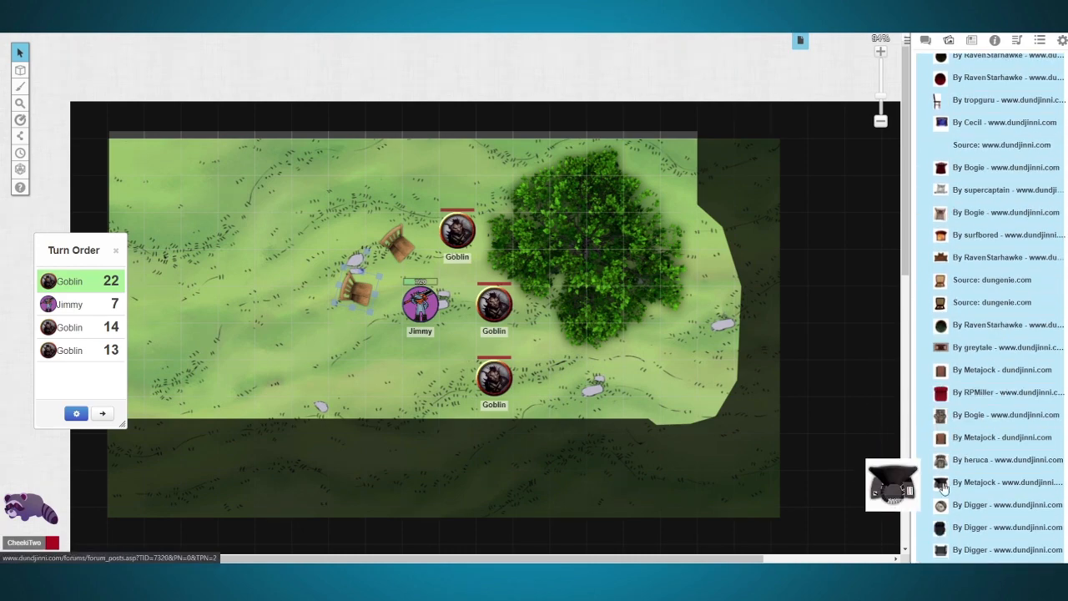
scroll(943, 488, down, 2)
scroll(943, 489, up, 15)
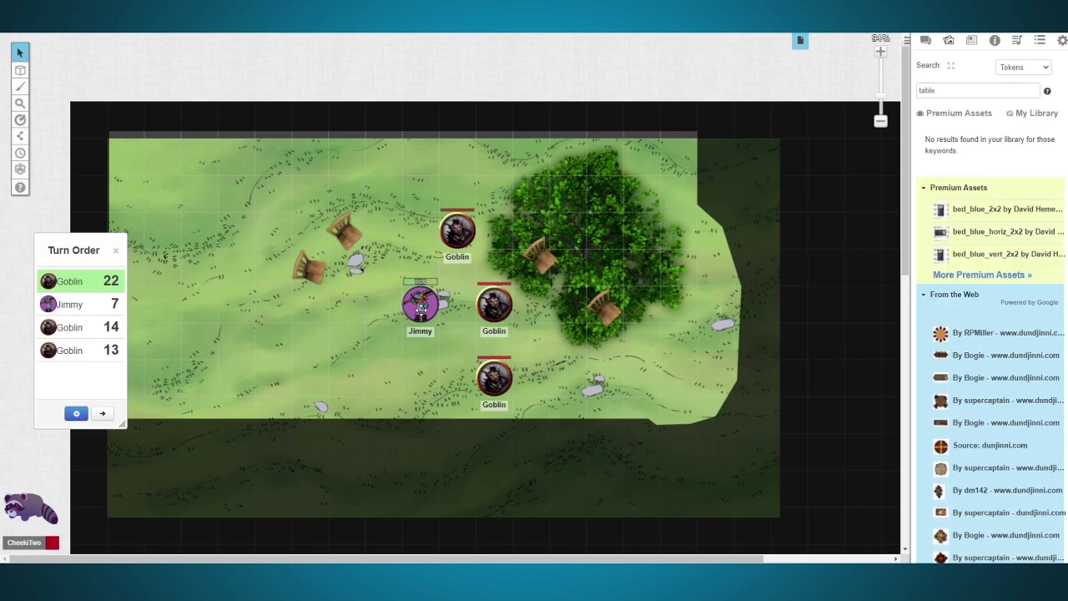
drag(415, 192, 514, 422)
right_click(486, 314)
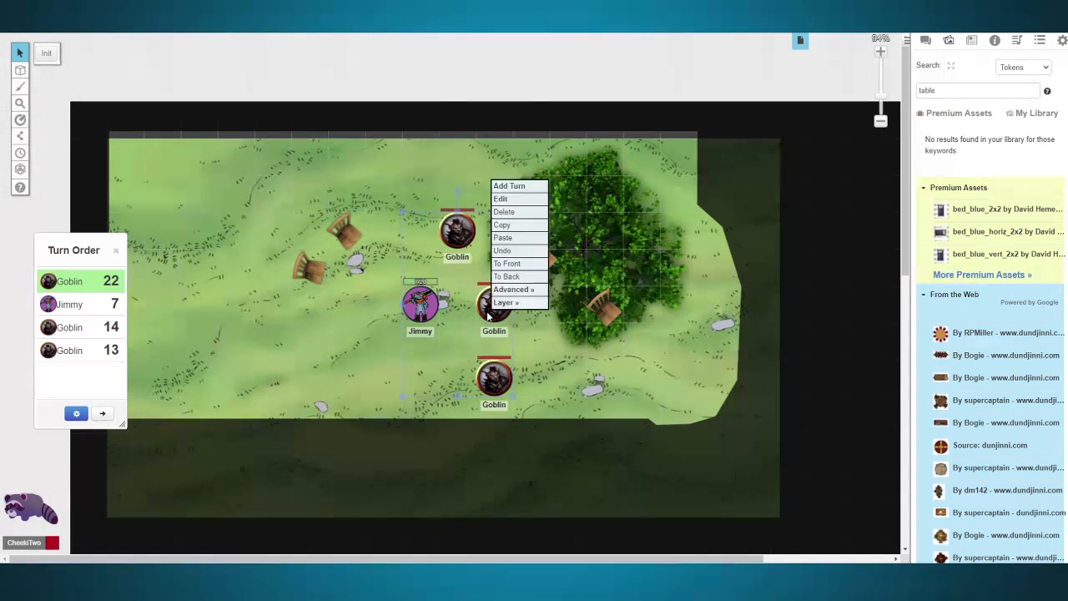
click(557, 347)
Step: Move the player character and the upper Goblin onto the two chairs near the rocks, and enlarge that Goblin to about 2 by 2 squares
drag(429, 311, 330, 279)
drag(459, 233, 415, 271)
click(343, 234)
drag(330, 213, 295, 177)
drag(391, 237, 358, 216)
Step: Toggle the red X marker on and off the enlarged Goblin and give that token the black face marker instead
click(360, 217)
click(346, 284)
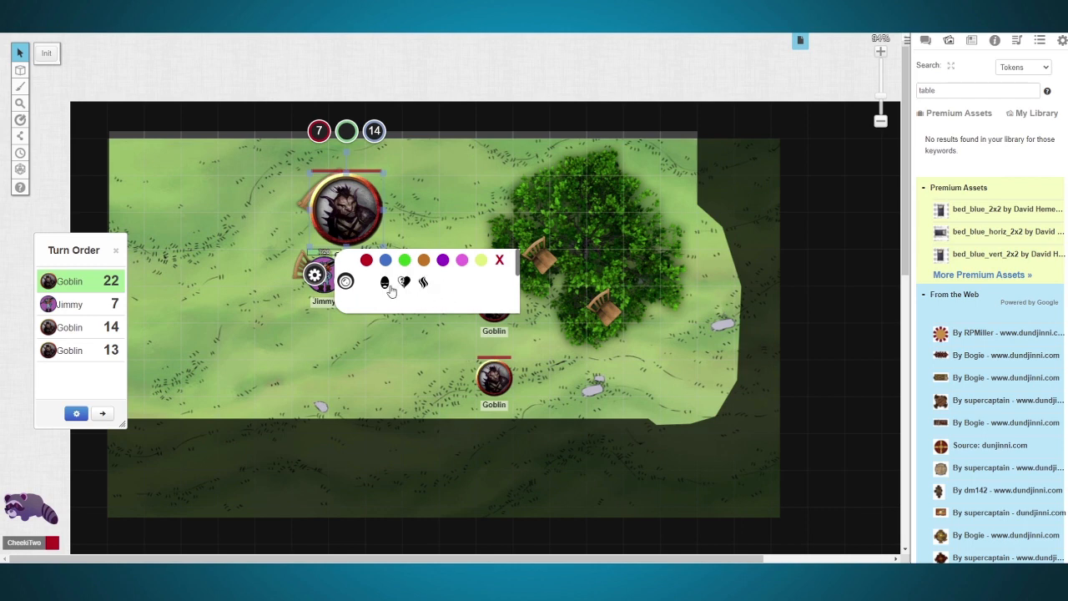
click(499, 262)
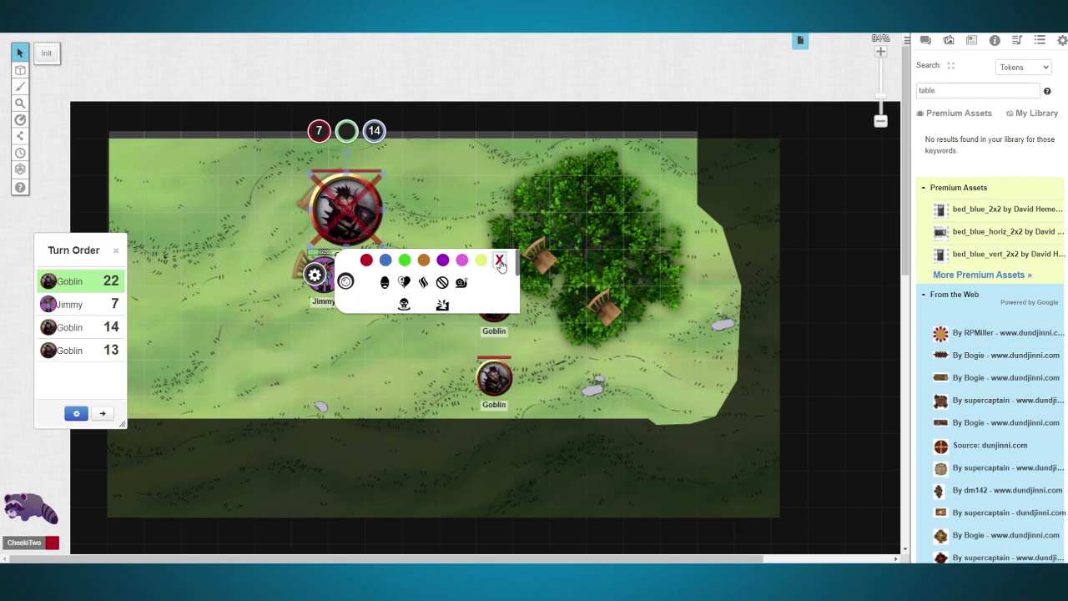
click(500, 262)
click(384, 282)
click(425, 218)
Step: Rotate the upper chair in the bush, move it out to the grass opposite the enlarged Goblin, and seat the middle Goblin on it
click(538, 252)
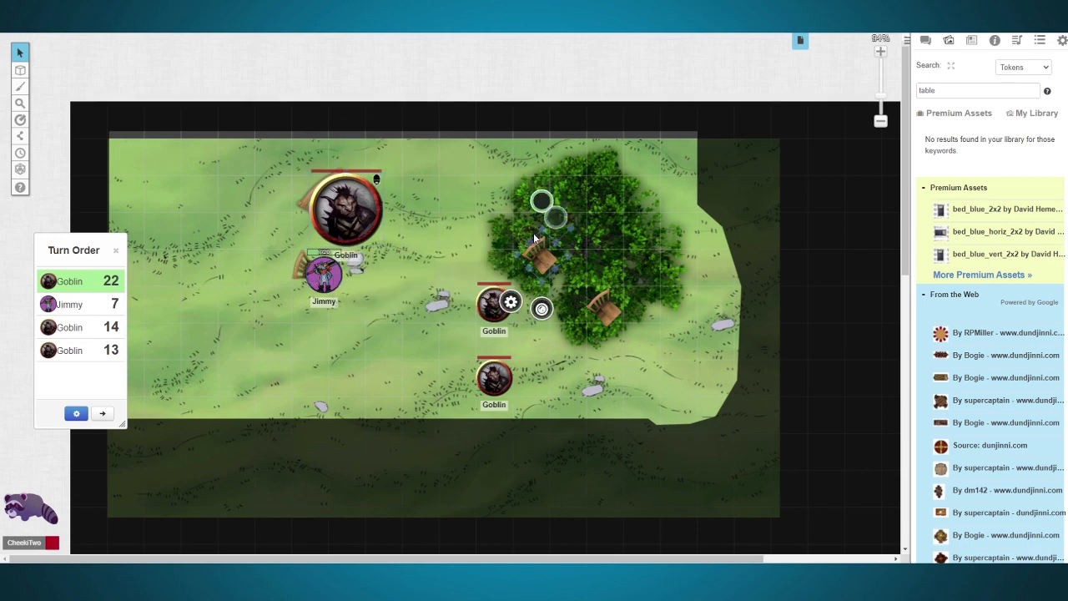
drag(567, 227, 557, 302)
drag(538, 252, 464, 216)
click(494, 304)
drag(494, 305, 409, 285)
drag(410, 287, 455, 215)
Step: Rotate the remaining chair in the bush and place it with the lower Goblin opposite the player character
click(596, 315)
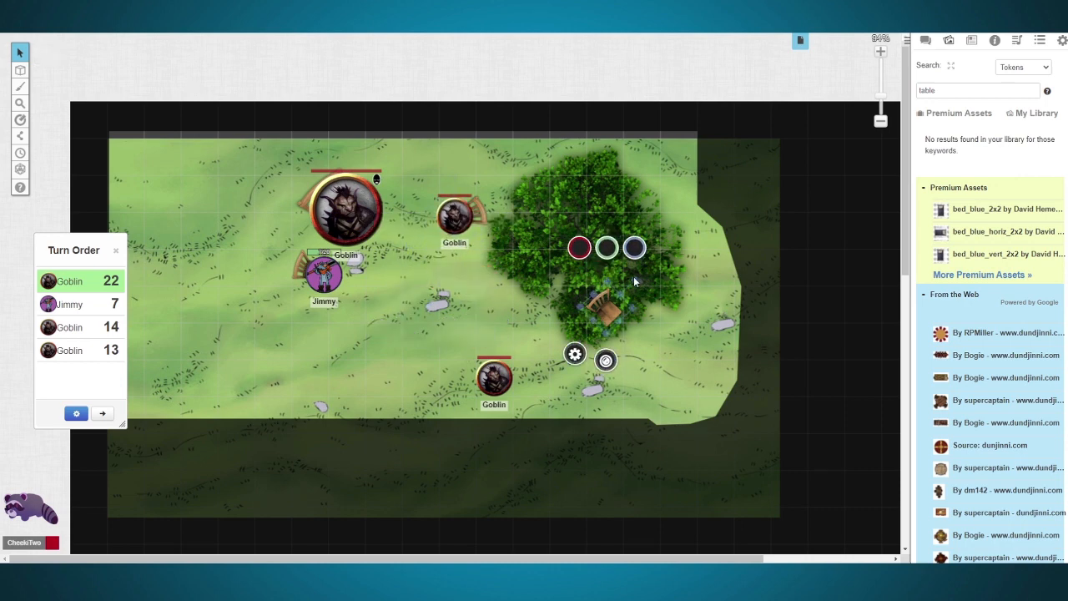
drag(634, 281, 596, 338)
key(ctrl+c)
key(ctrl+v)
drag(574, 301, 458, 302)
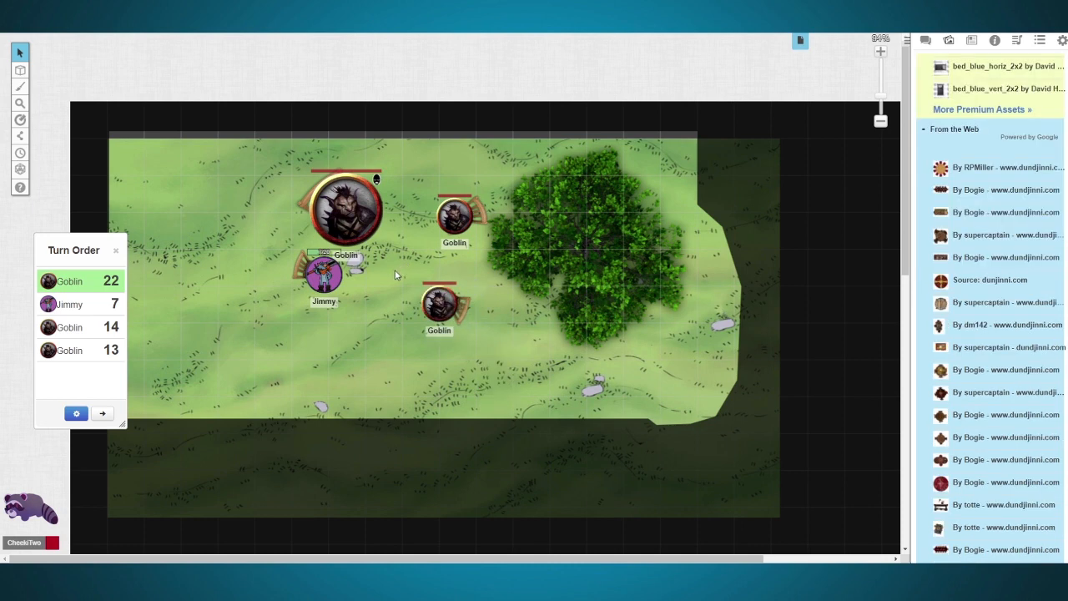
Step: Place the dark wooden table between the seated tokens and rotate it to a slant
key(ctrl+v)
drag(404, 287, 467, 285)
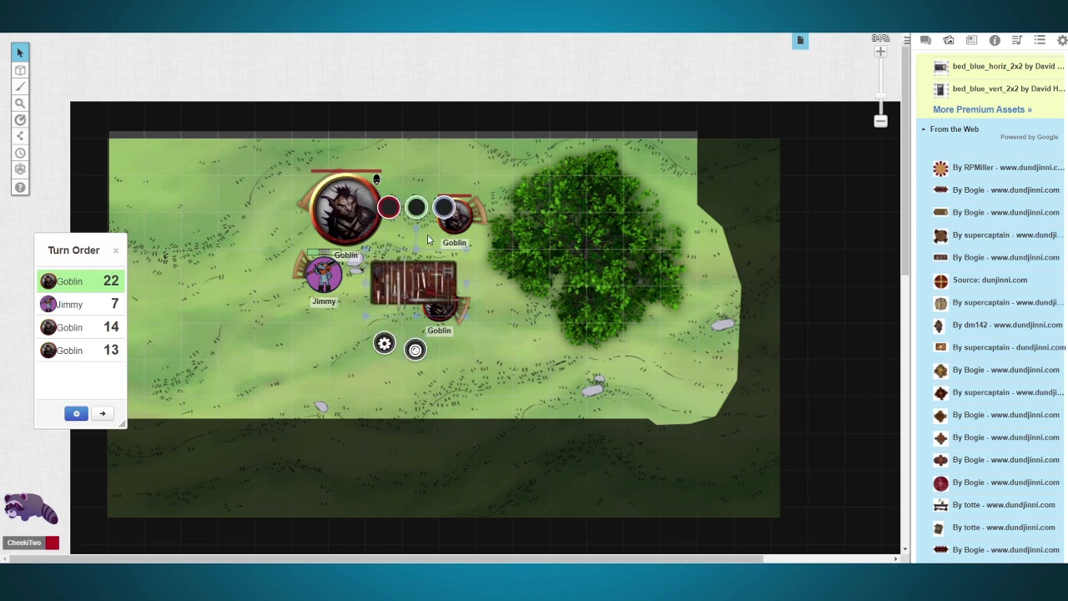
drag(416, 228, 408, 287)
Step: Search the art library's tokens for "tea" and place the oval tea tray by Bogie on the table
scroll(1000, 187, up, 3)
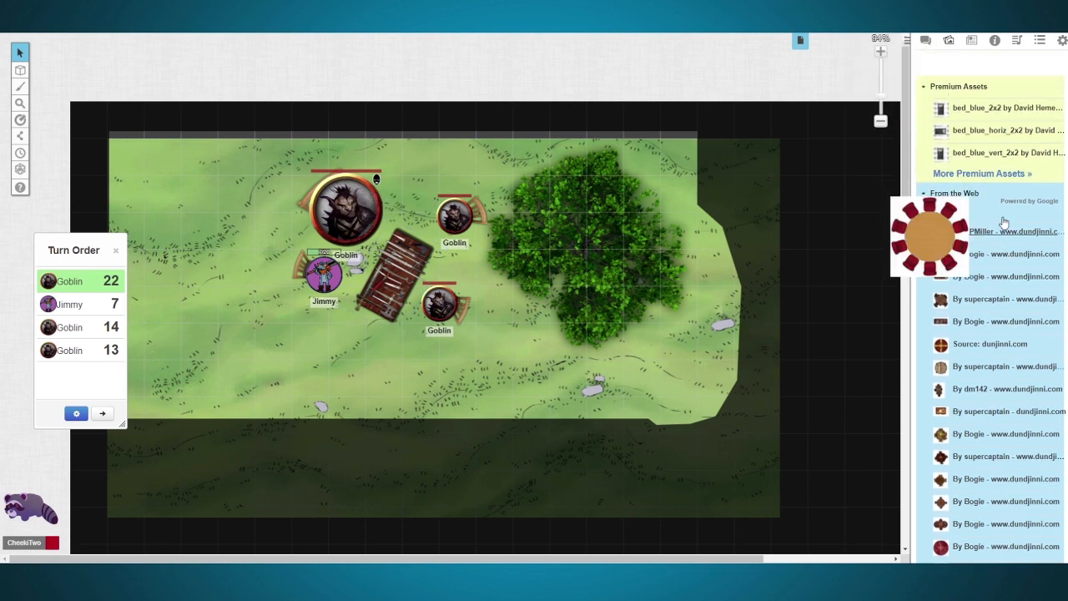
double_click(951, 90)
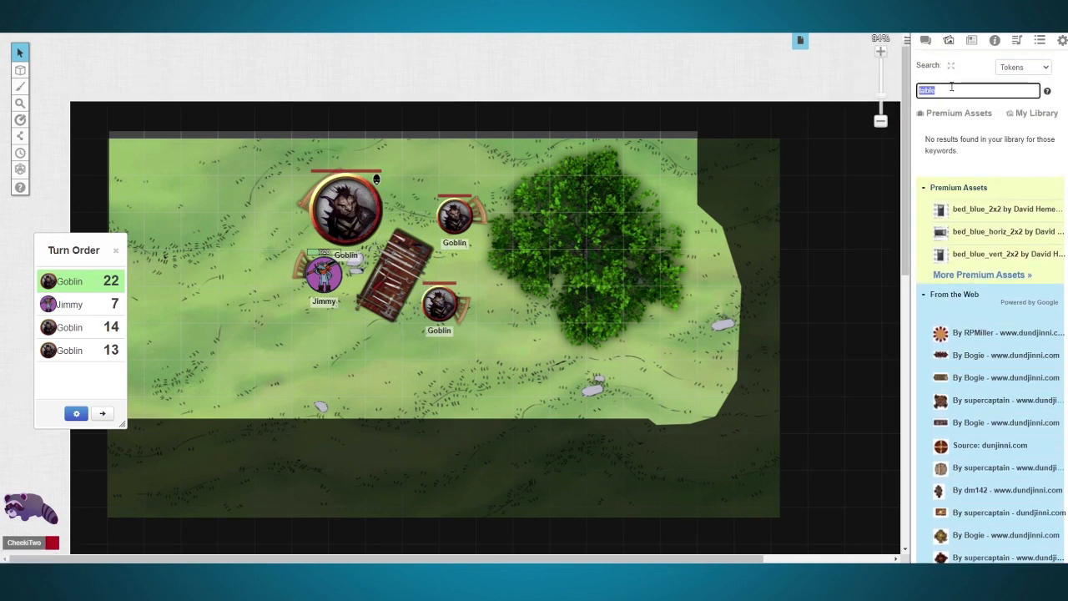
text(f)
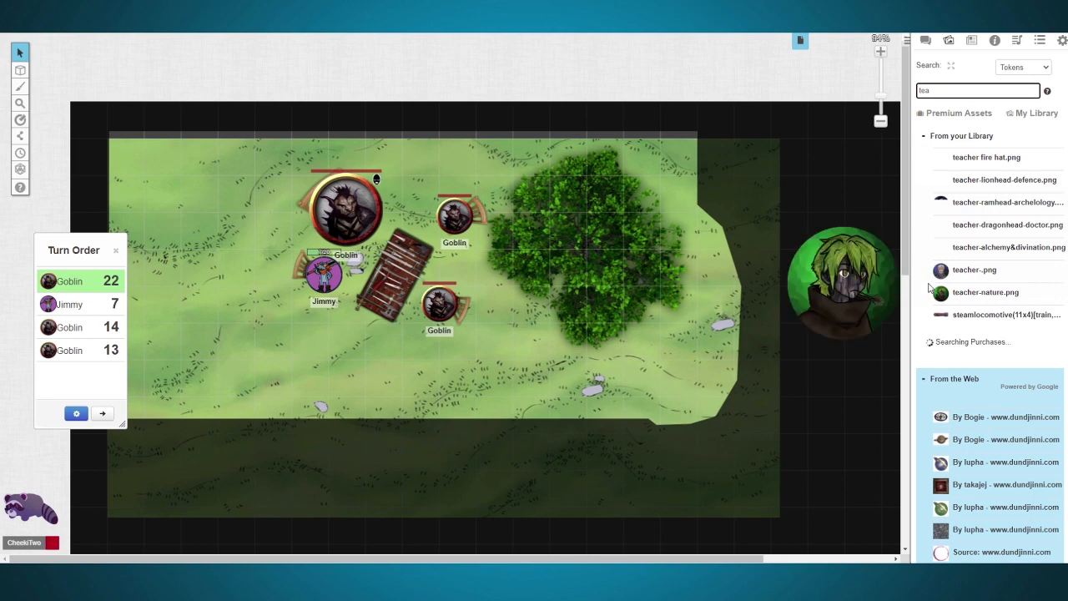
scroll(930, 287, down, 5)
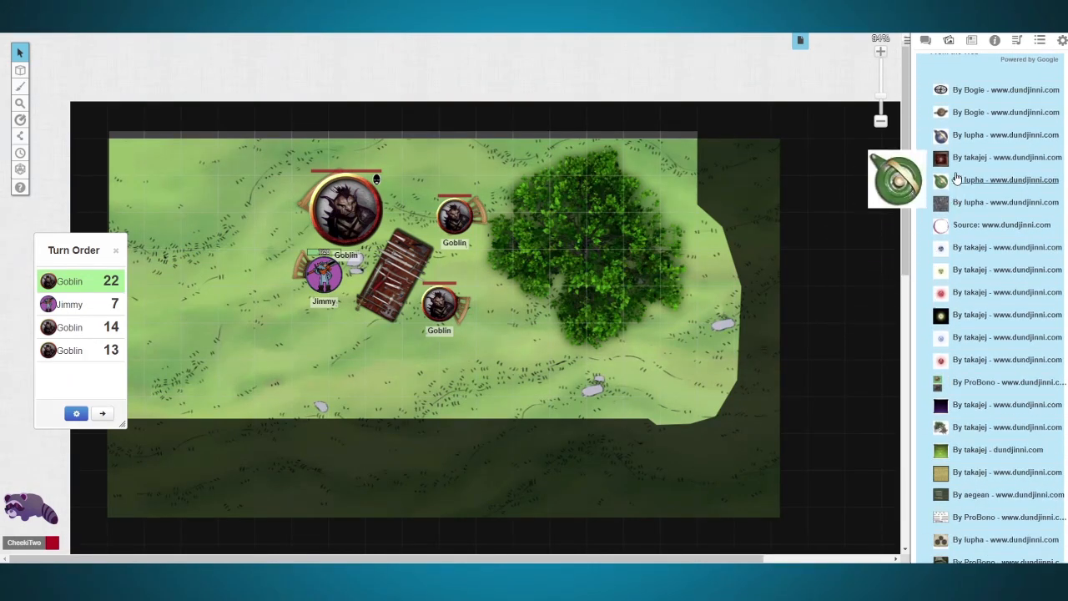
drag(964, 95, 415, 284)
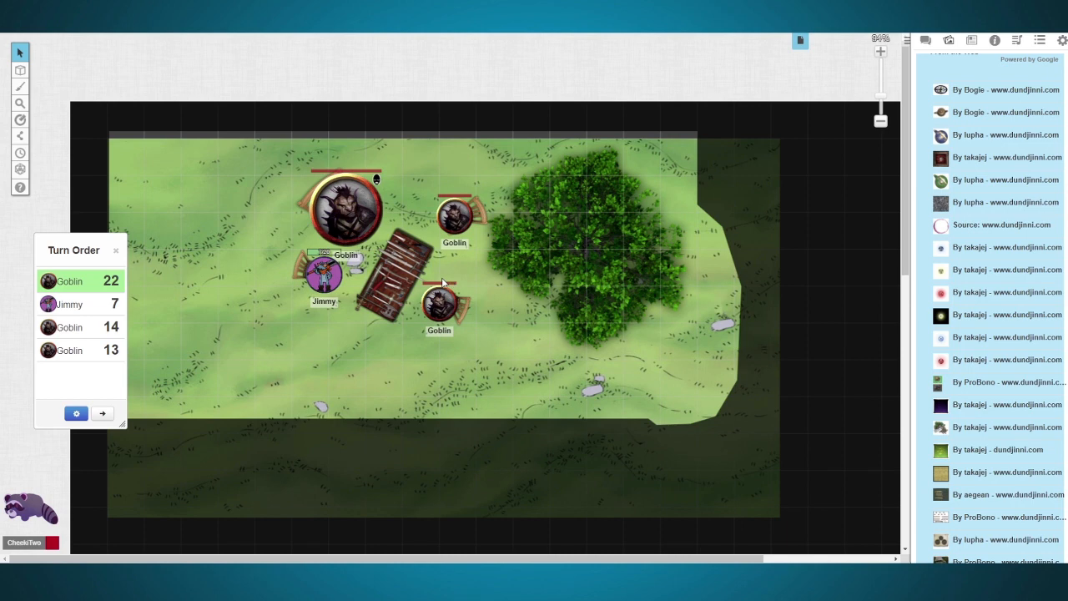
Step: Open the player character's sheet from the journal, look over its core page and show the sheet's settings
click(971, 42)
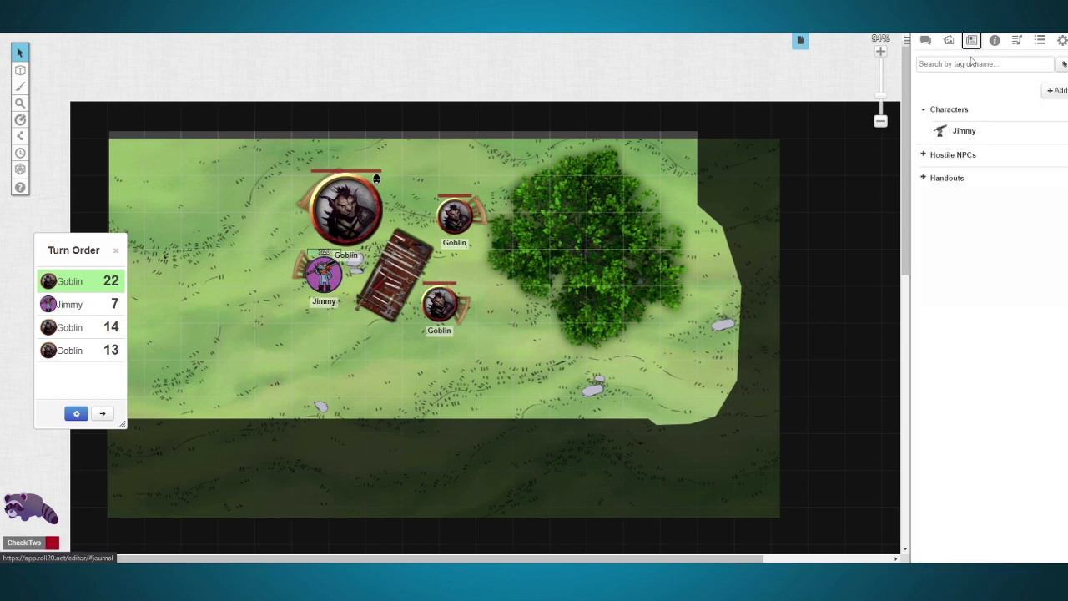
click(963, 130)
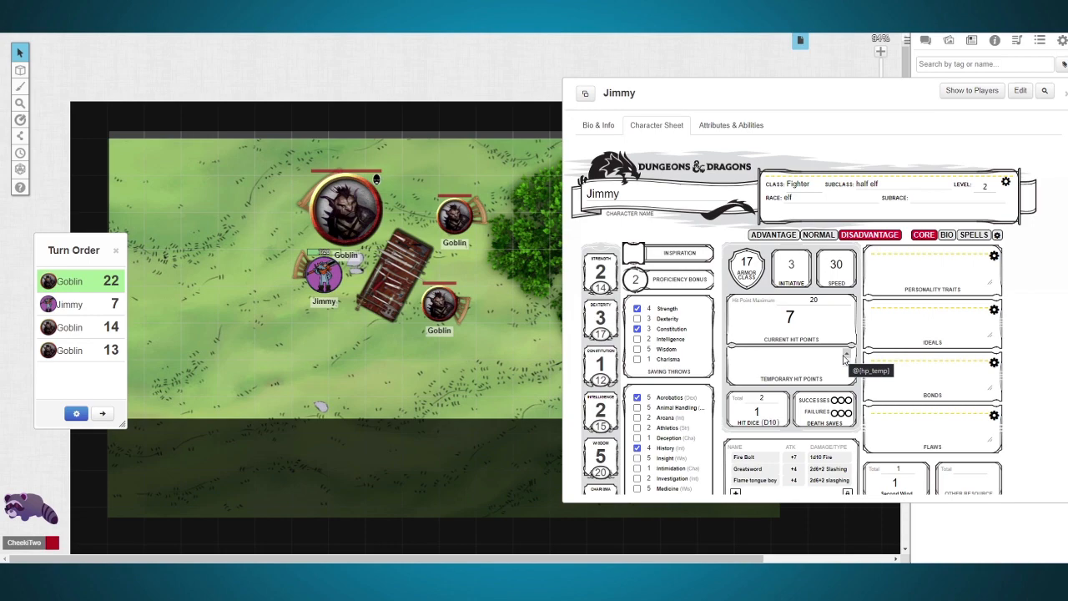
scroll(844, 357, down, 2)
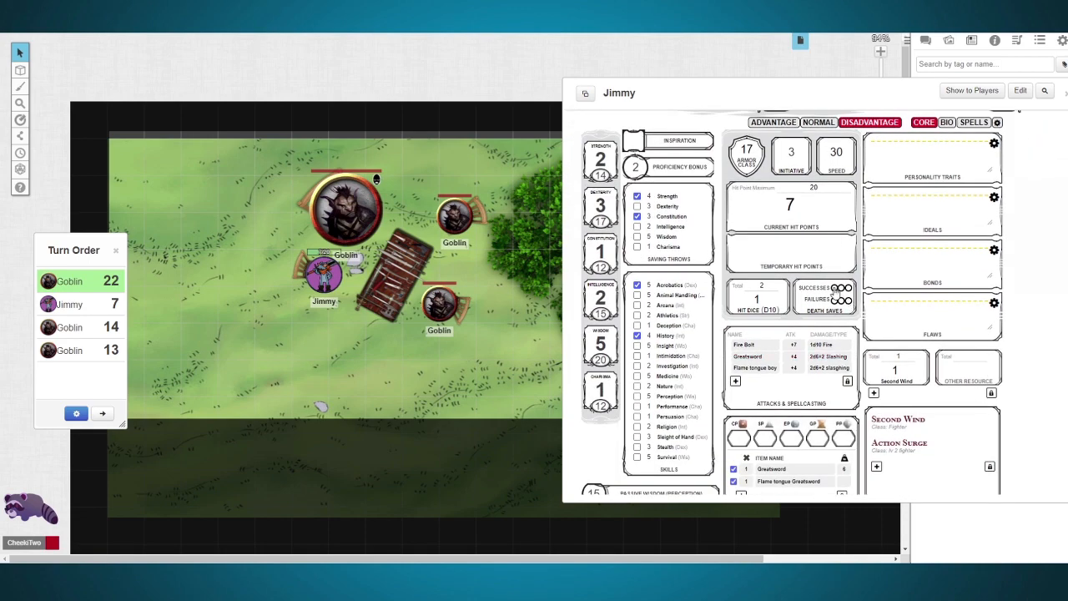
scroll(885, 259, up, 2)
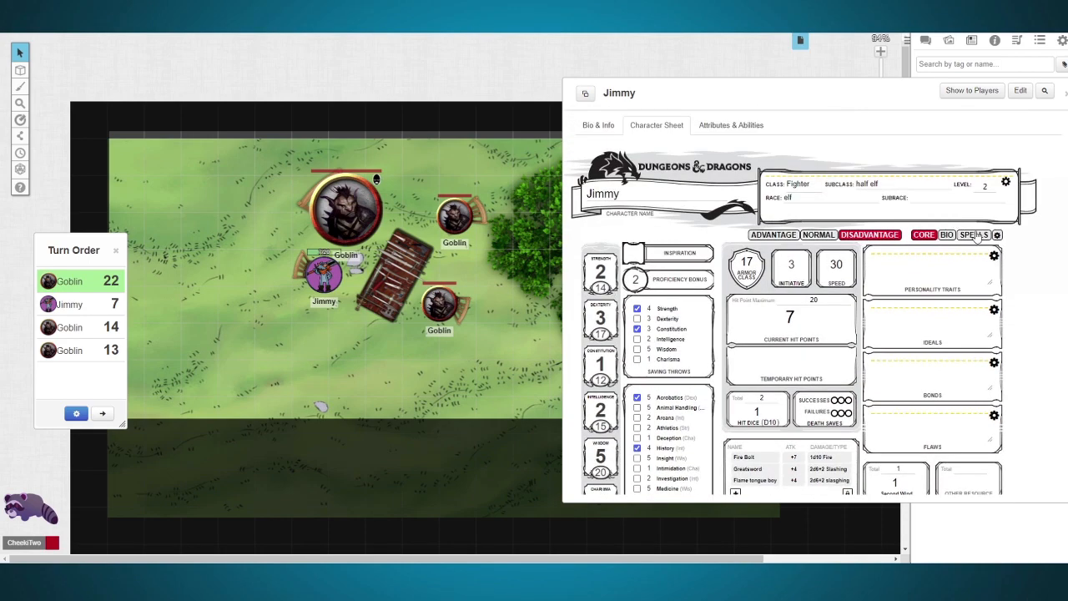
click(996, 235)
scroll(785, 267, down, 3)
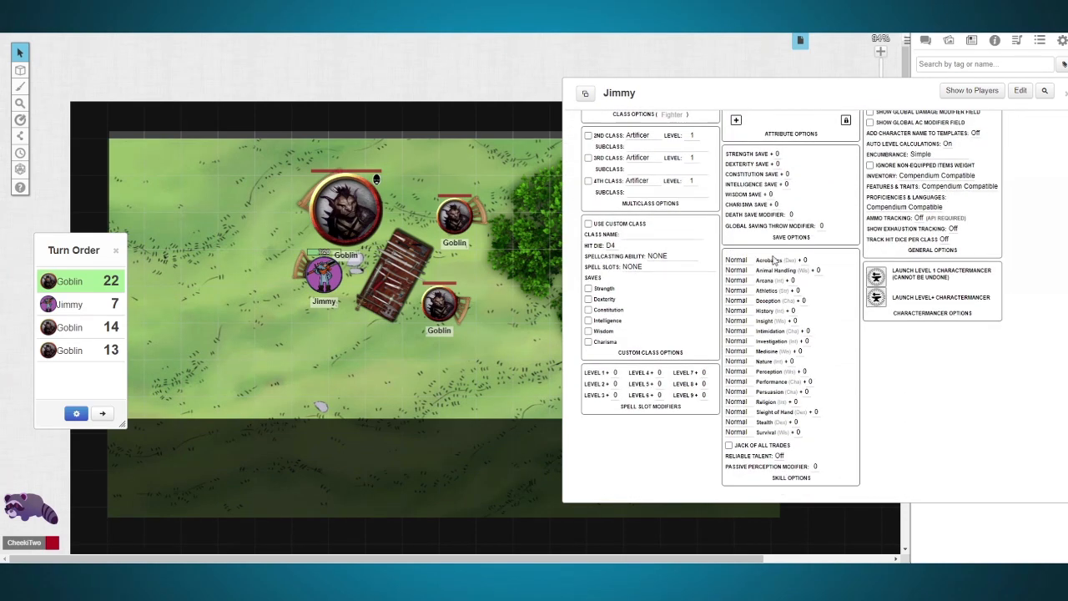
Step: Try a Strength save modifier of 1 in the character's save options and clear it again
click(776, 154)
text(1)
click(913, 386)
click(777, 153)
Step: Enable a second class for the character in the multiclass options and set it to Barbarian
click(589, 136)
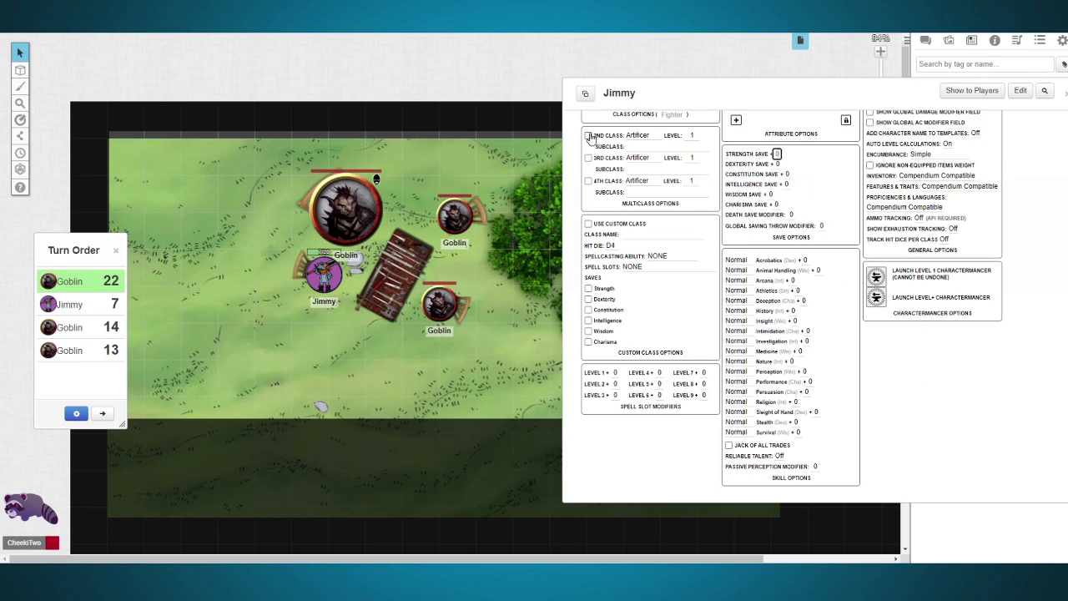
click(640, 136)
click(641, 152)
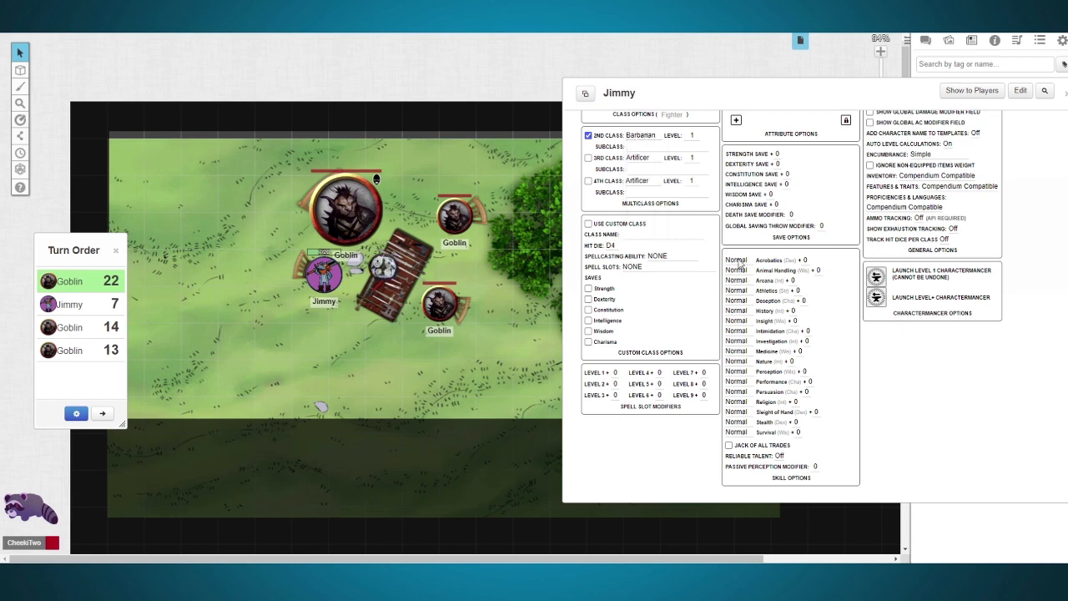
Step: Set the character's Athletics skill to Expertise and enable Jack of All Trades
click(736, 290)
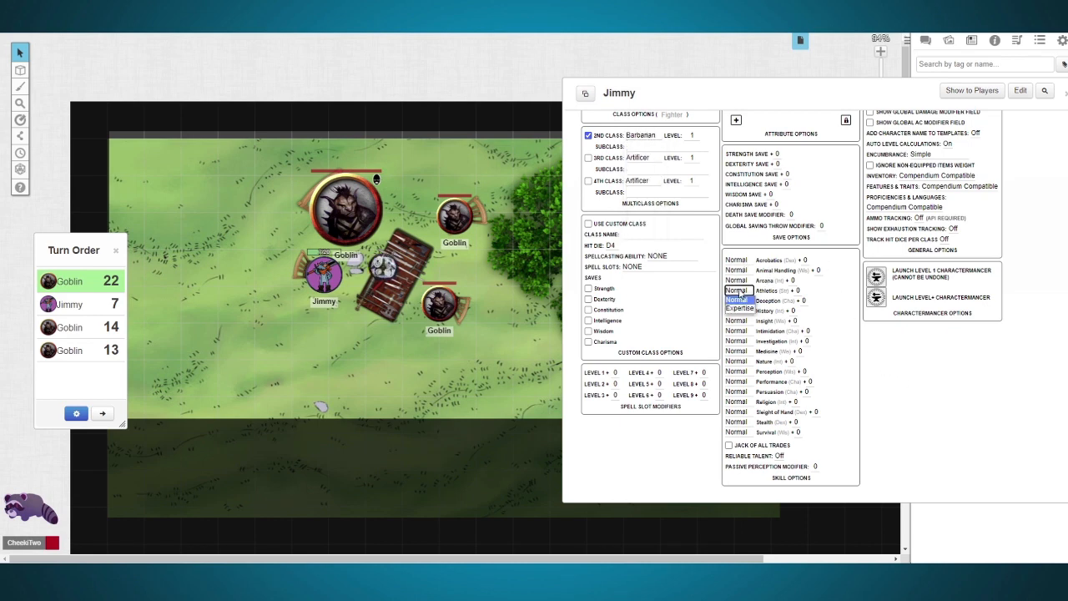
click(739, 310)
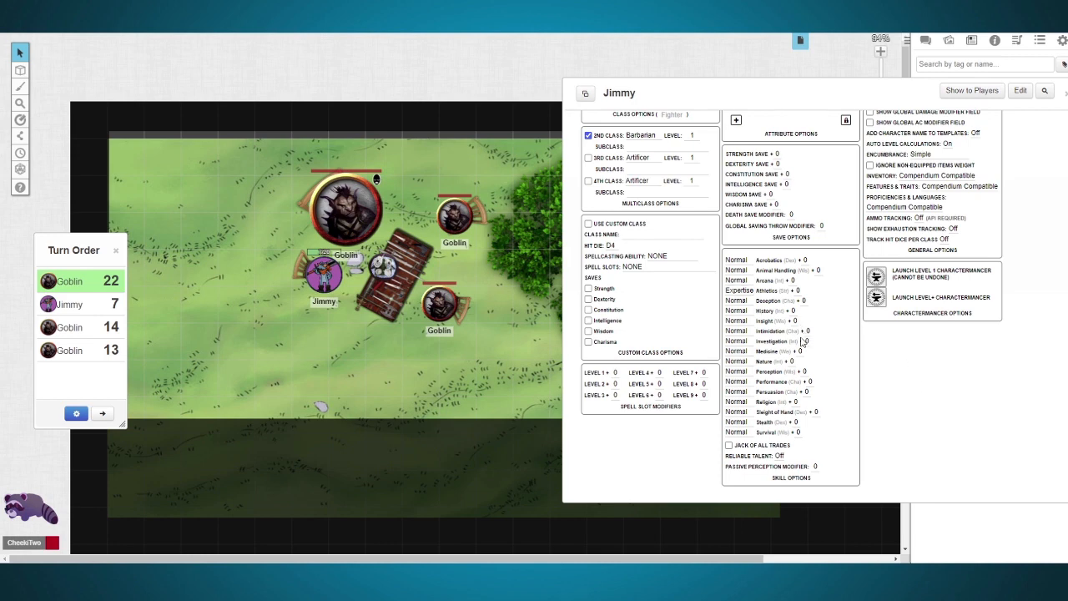
click(747, 446)
Step: Enable a custom class named "Bad dude" with hit die D12, spellcasting ability STRENGTH and spell slots FULL (Cleric, Druid, Wizard)
scroll(929, 407, up, 2)
scroll(663, 395, down, 2)
click(639, 238)
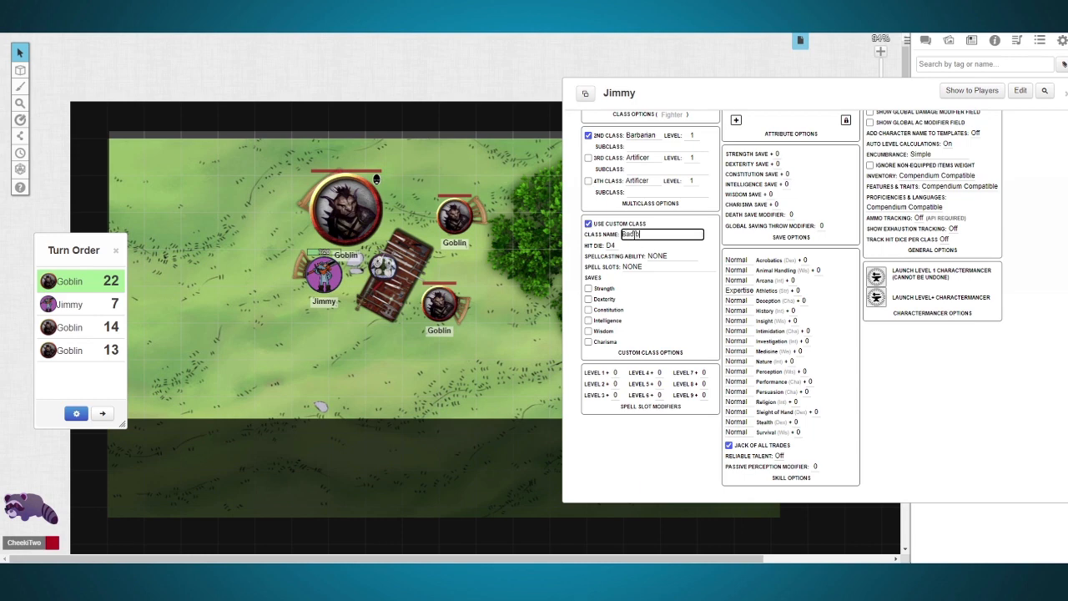
click(616, 247)
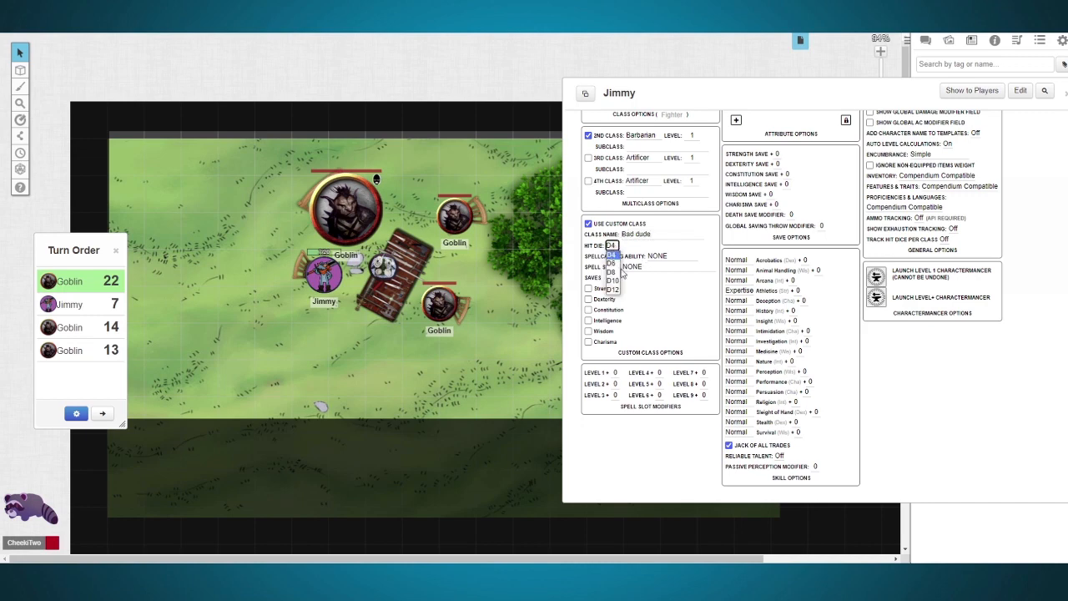
click(616, 293)
click(659, 256)
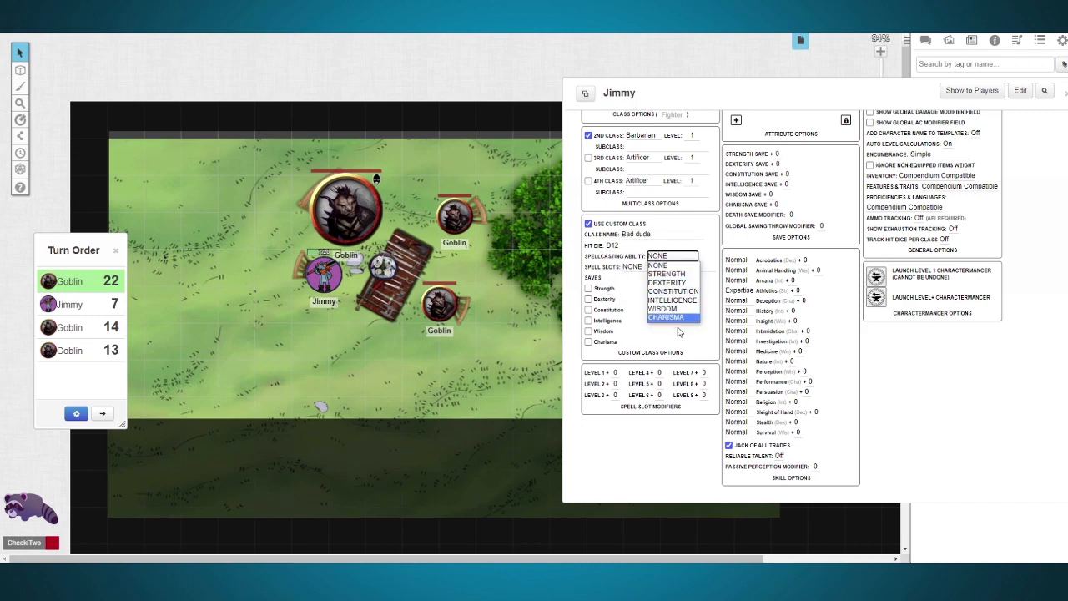
click(666, 273)
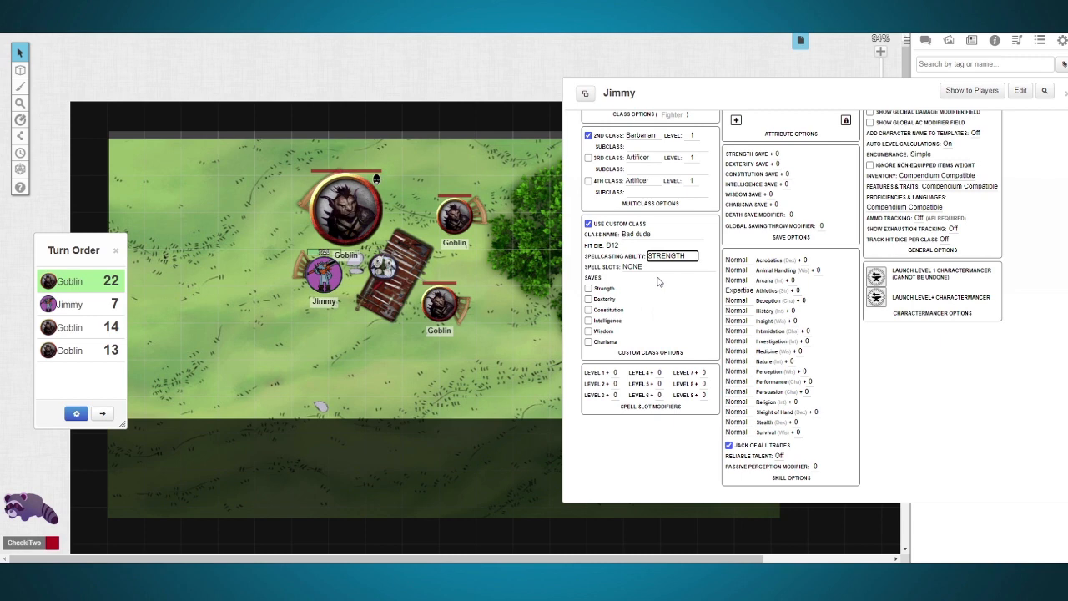
click(637, 267)
click(643, 285)
click(943, 389)
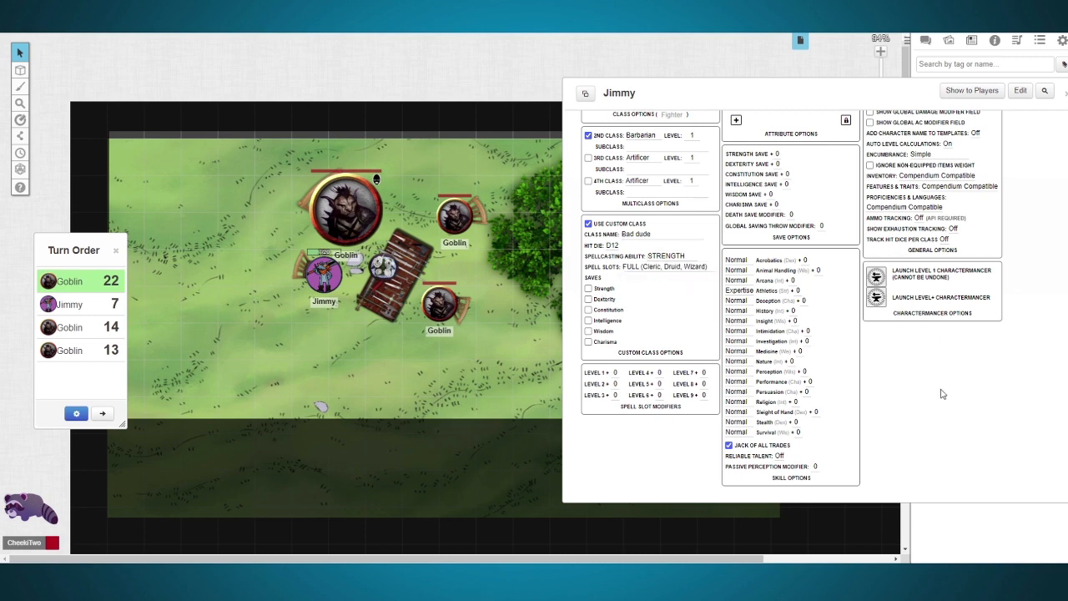
Step: Set the level 1 spell slot modifier to 1 and return to the character's core page
scroll(896, 366, up, 1)
scroll(806, 367, down, 1)
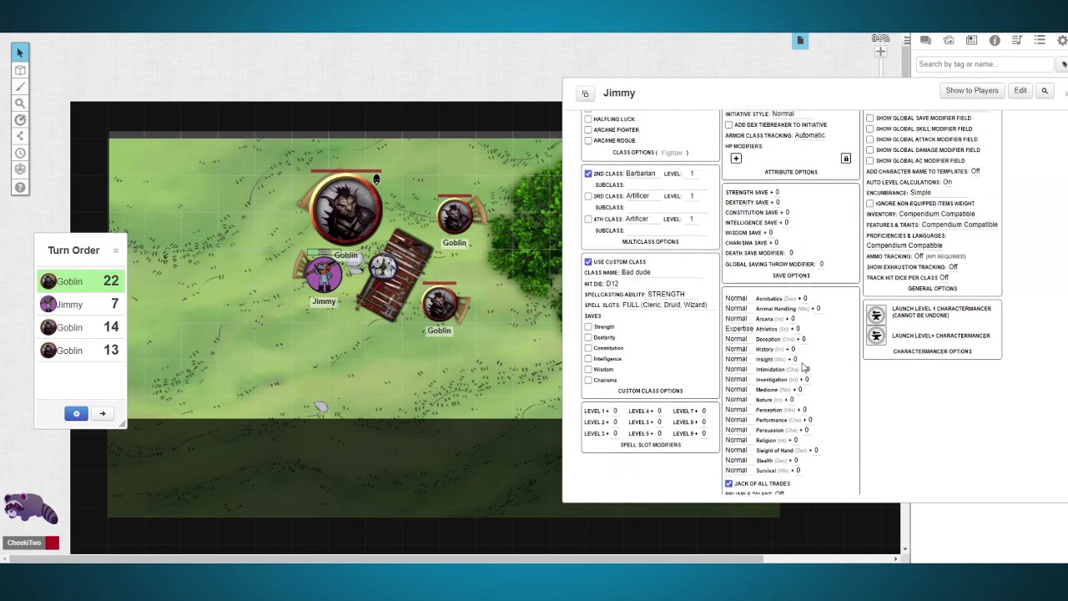
click(614, 373)
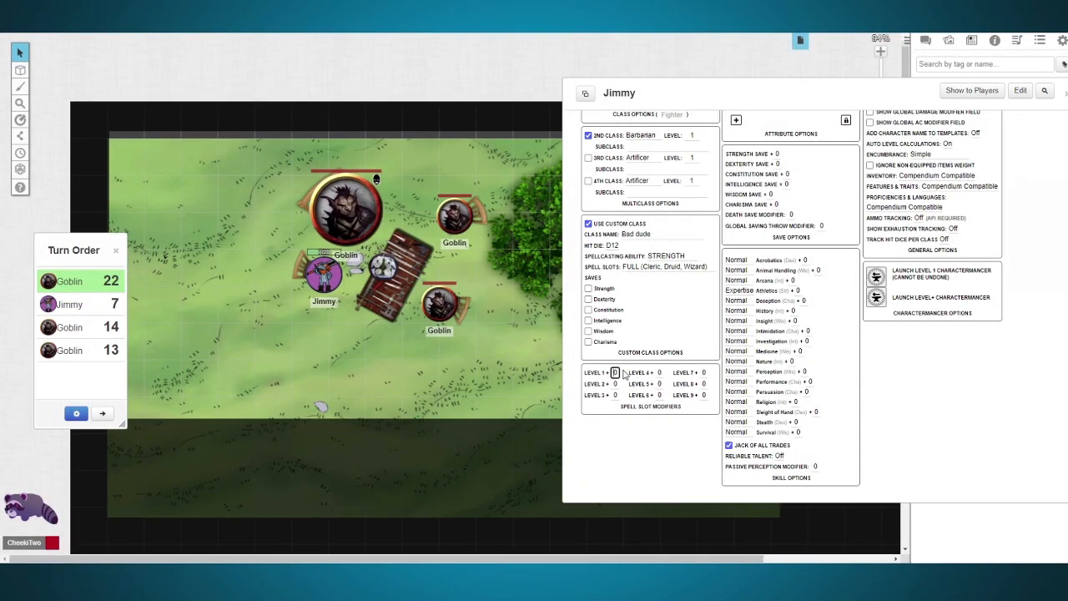
scroll(932, 395, up, 5)
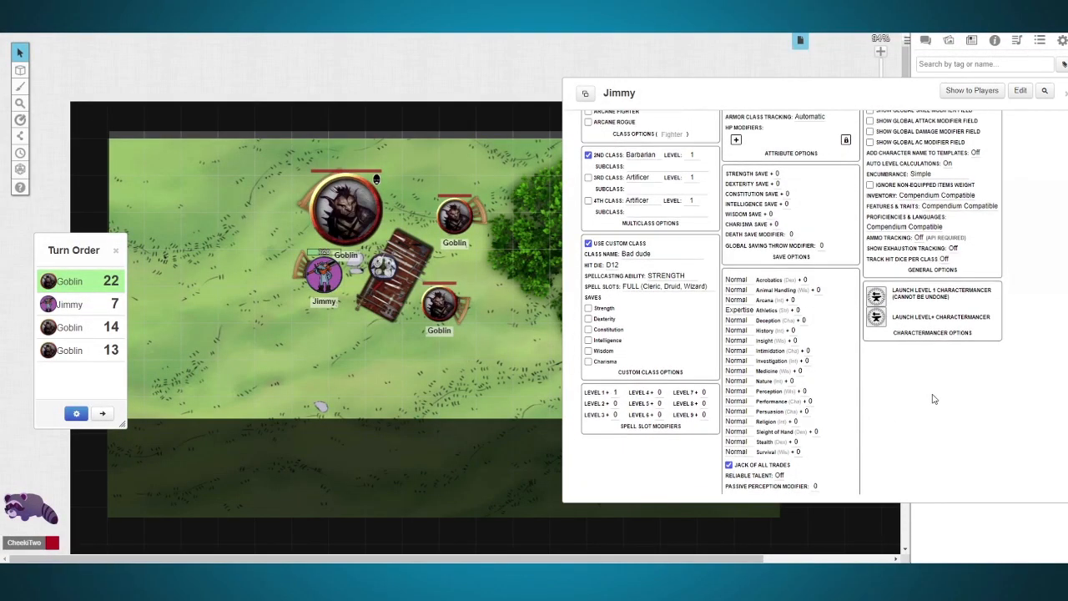
click(926, 214)
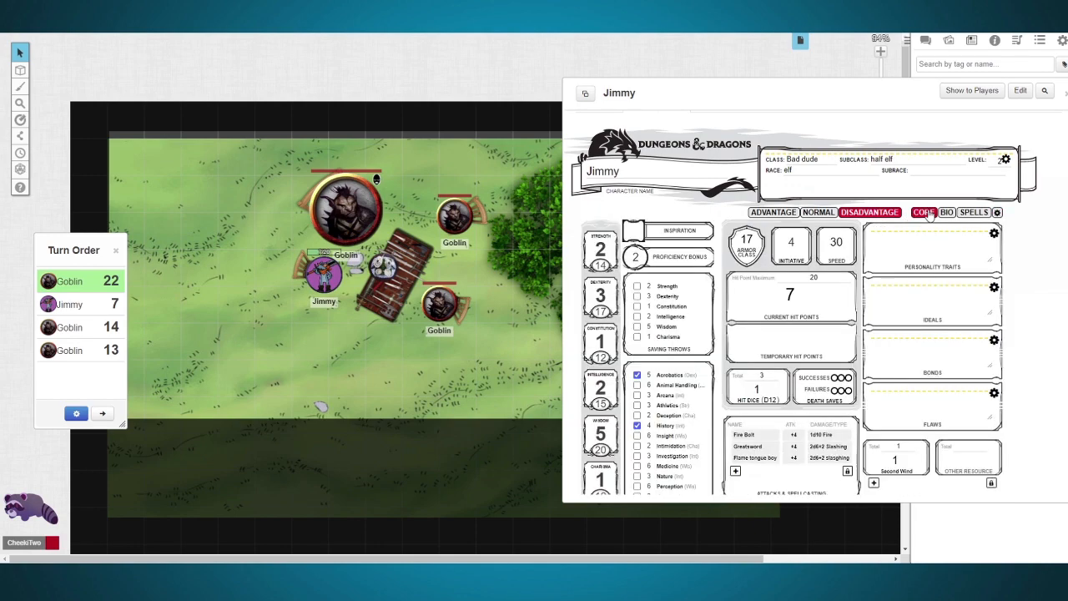
Step: Enlarge the tea tray, rotate it to match the slanted table and centre it there, and close the character sheet
drag(863, 97, 817, 89)
click(402, 282)
drag(401, 284, 424, 304)
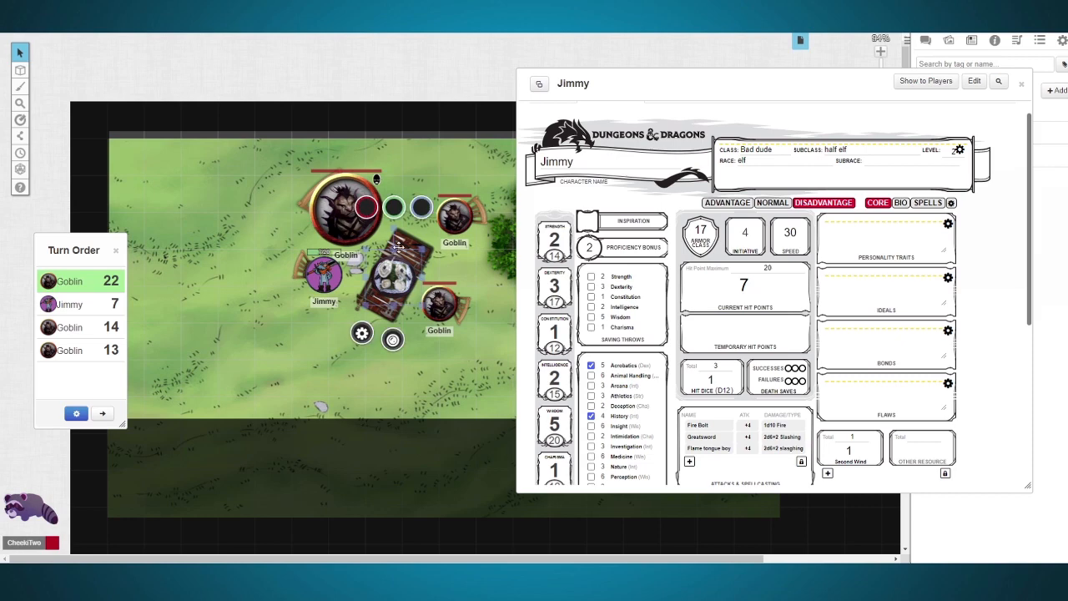
drag(395, 231, 402, 282)
drag(389, 278, 395, 279)
click(473, 378)
click(1021, 83)
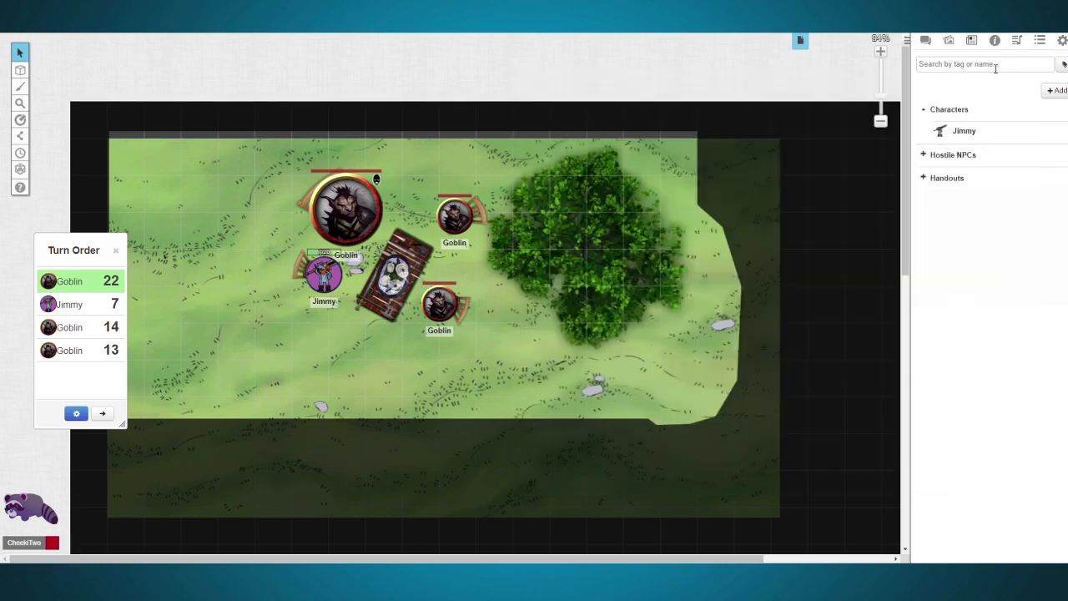
Step: Search the art library's tokens for "rug" and lay a slanted patterned rug of about 6 by 3 squares beneath the table and tokens
click(950, 43)
scroll(946, 99, up, 4)
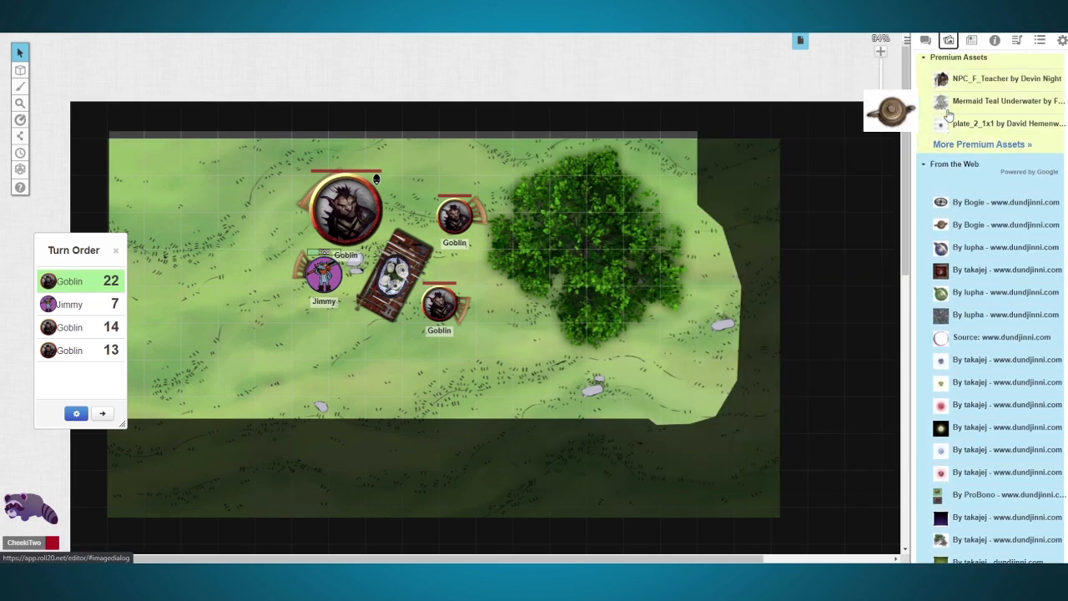
scroll(941, 99, up, 3)
click(948, 88)
text(rug)
key(Return)
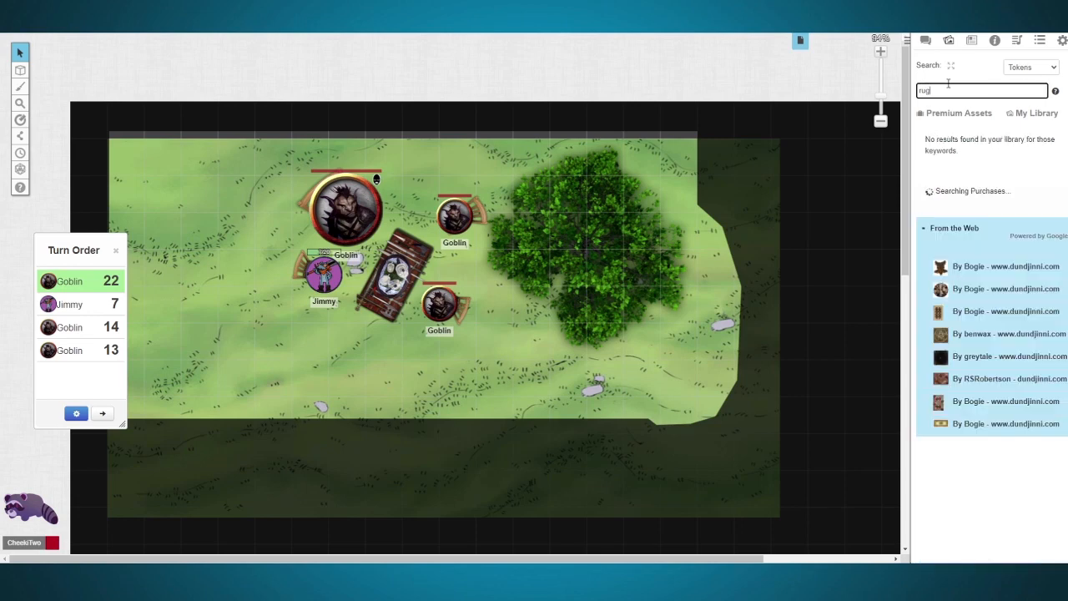
drag(937, 310, 858, 322)
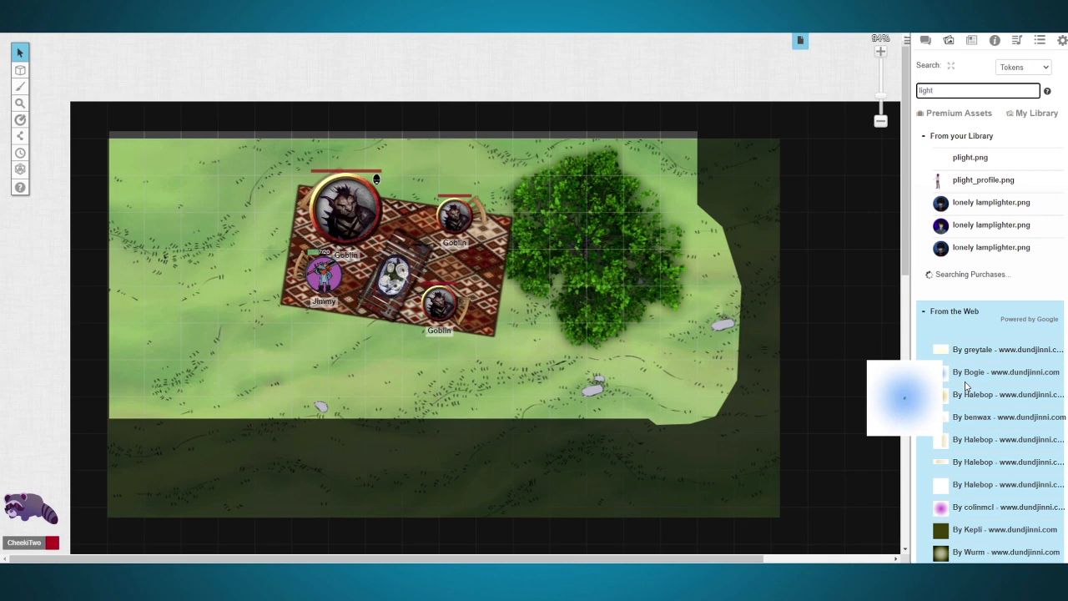
Step: Search the art library's tokens for "light" and browse the results from the web
scroll(961, 326, down, 2)
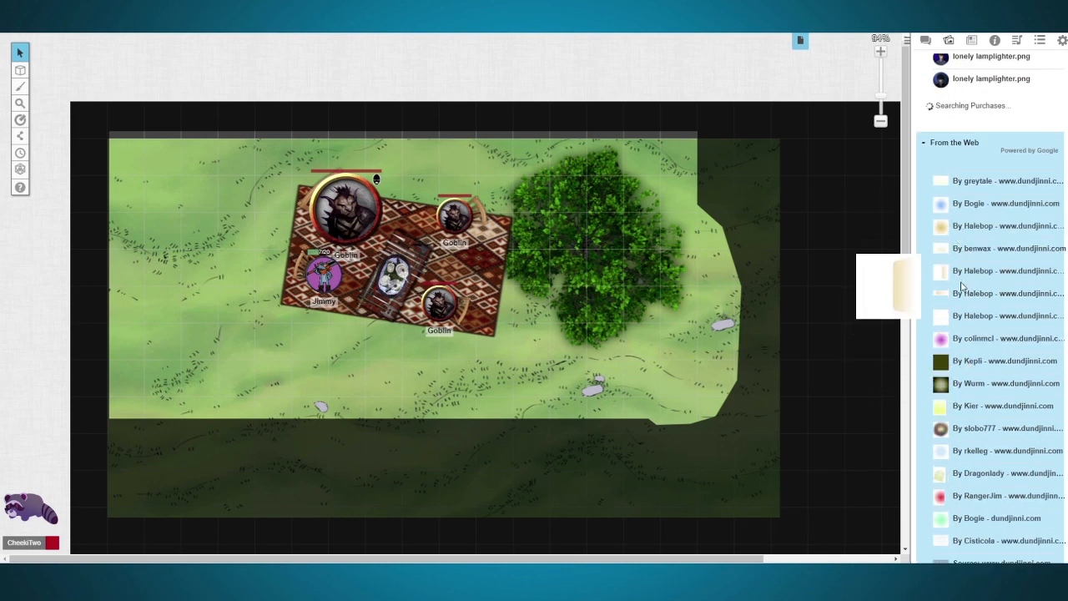
scroll(982, 428, down, 2)
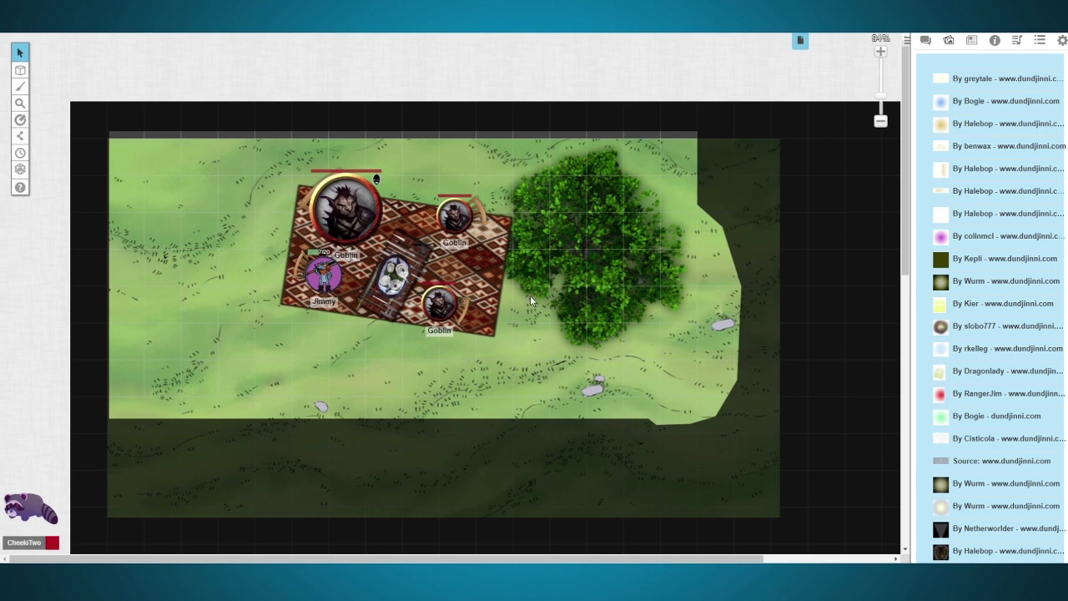
Step: Reopen and close the character's sheet from the journal, look inside the Hostile NPCs folder, and collapse it and the Characters folder
click(971, 40)
click(964, 135)
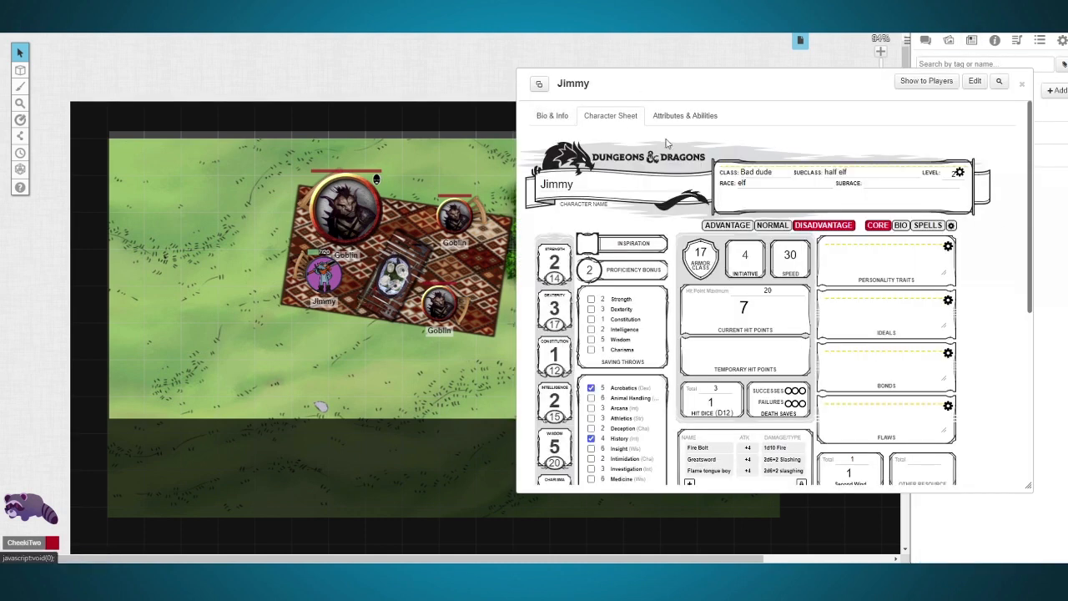
click(1021, 83)
click(925, 157)
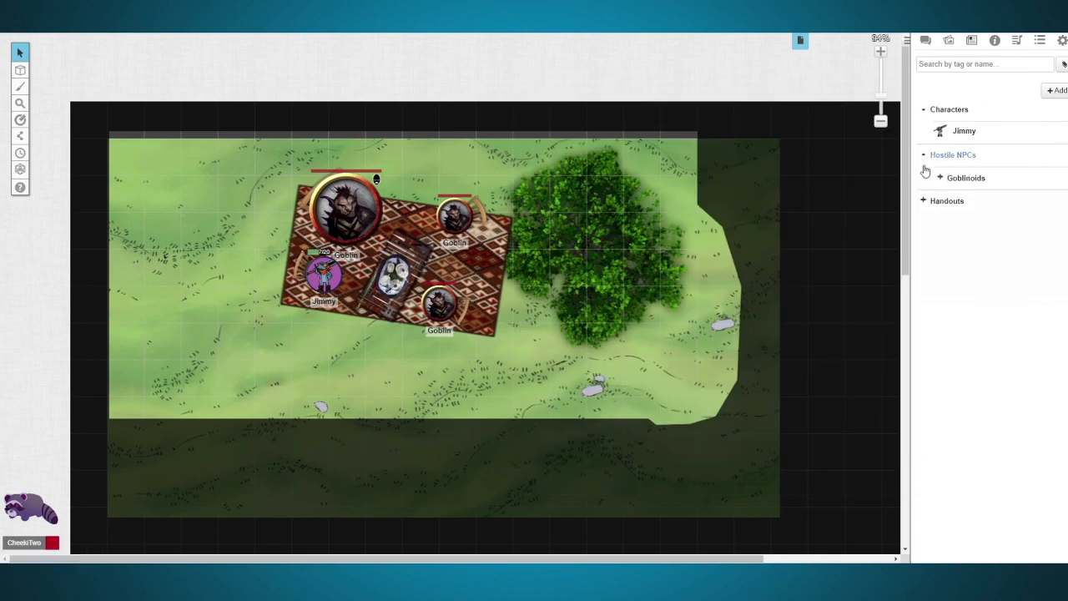
click(926, 157)
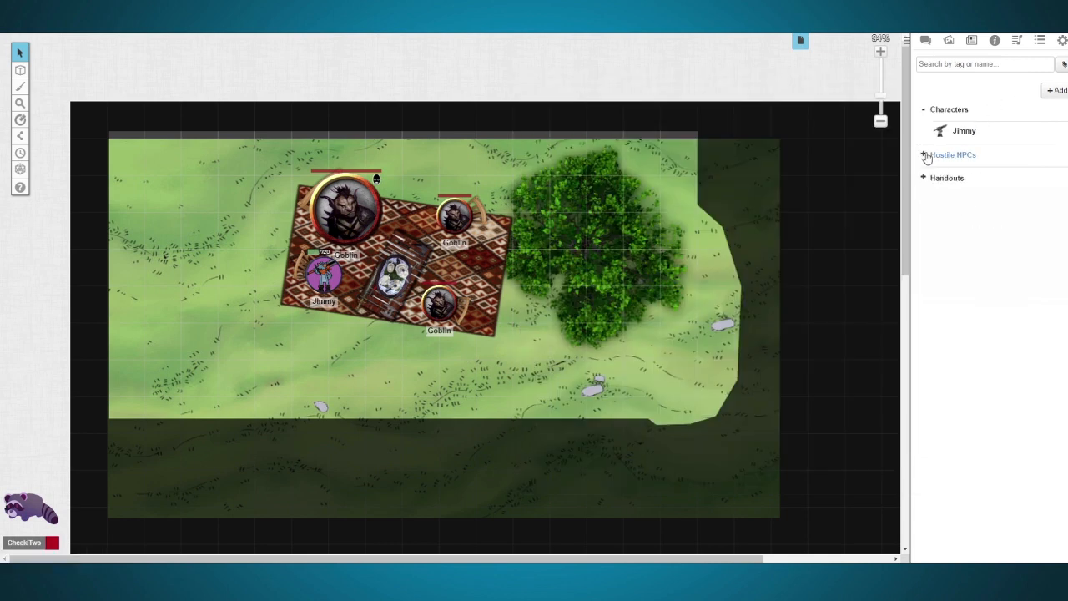
click(924, 111)
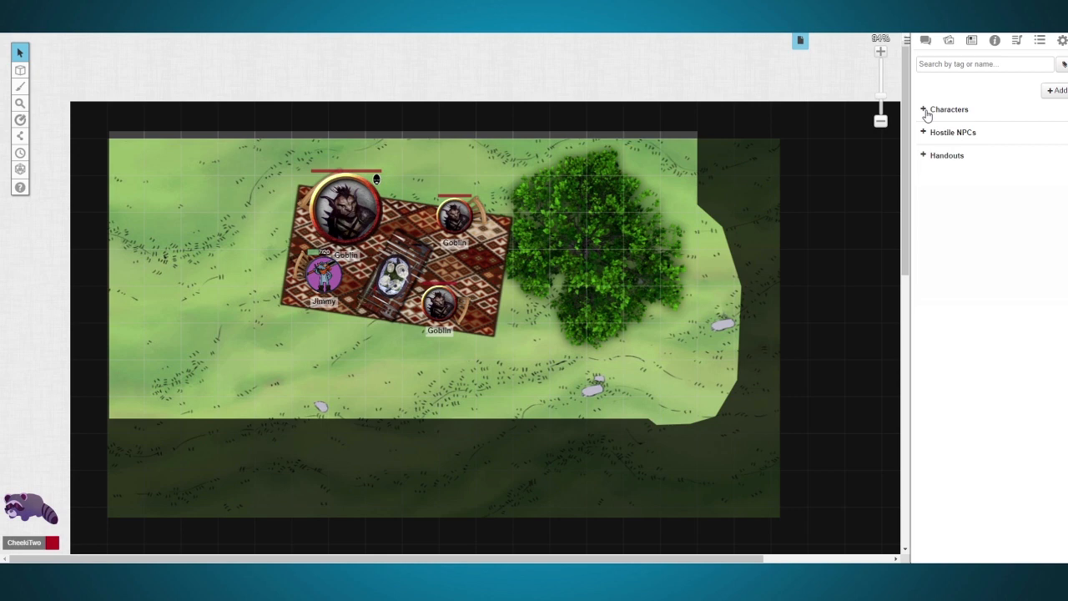